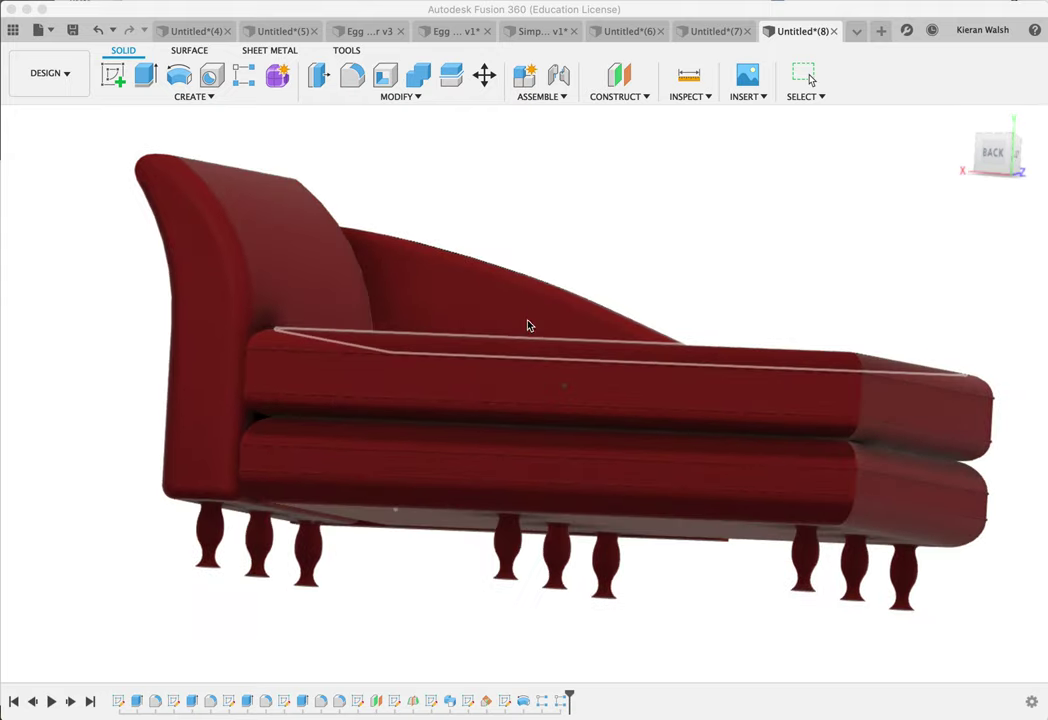
Step: Create a new design and start a sketch on the vertical front origin plane
left_click(880, 31)
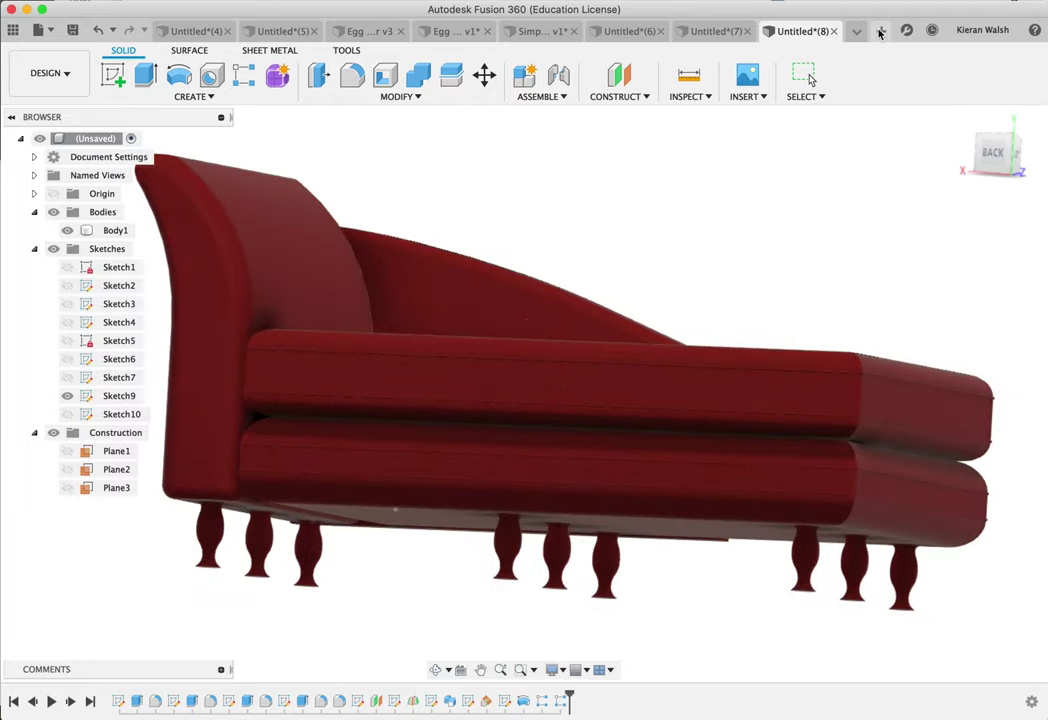
left_click(113, 75)
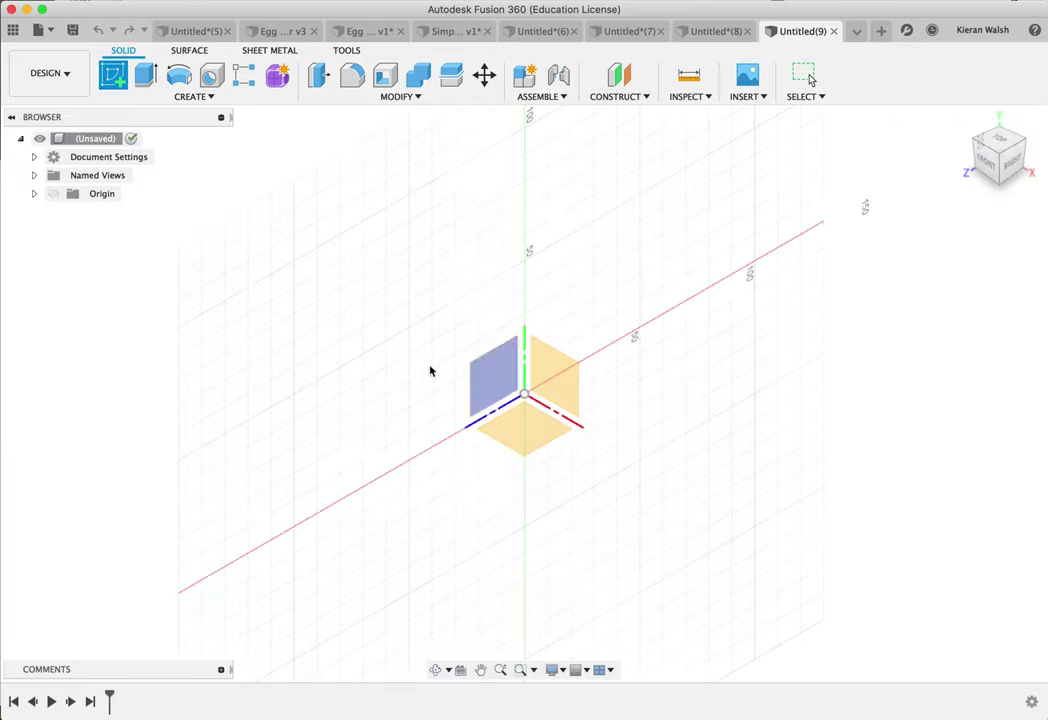
left_click(542, 385)
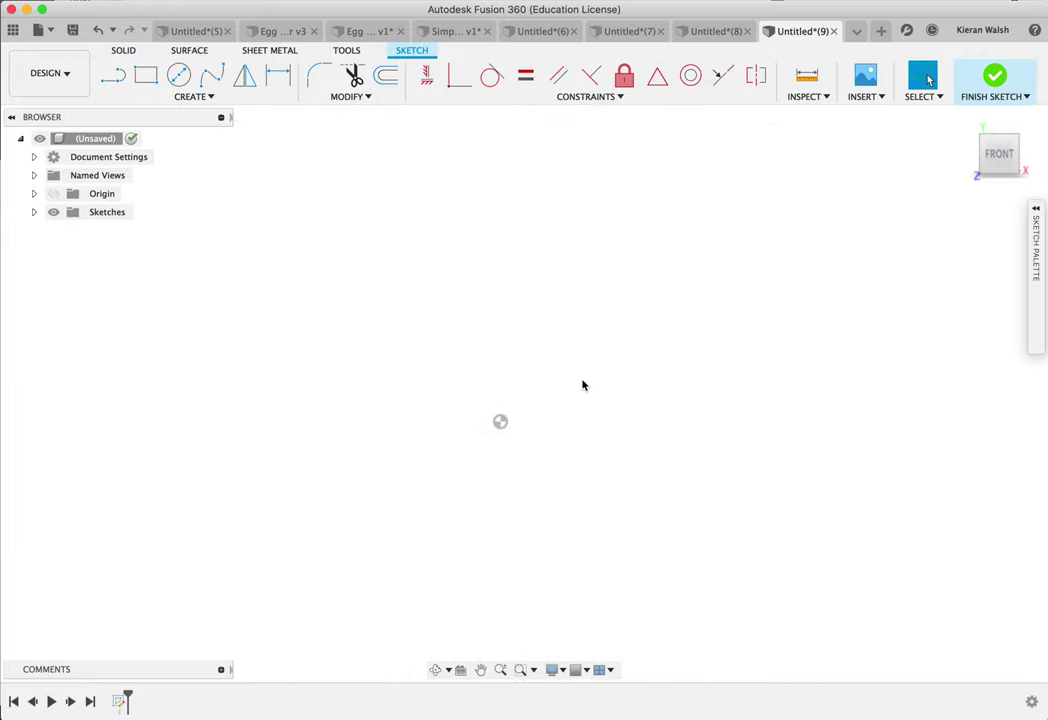
Step: Sketch a rectangle 1600 mm wide and 200 mm high from the origin and finish the sketch
left_click(143, 78)
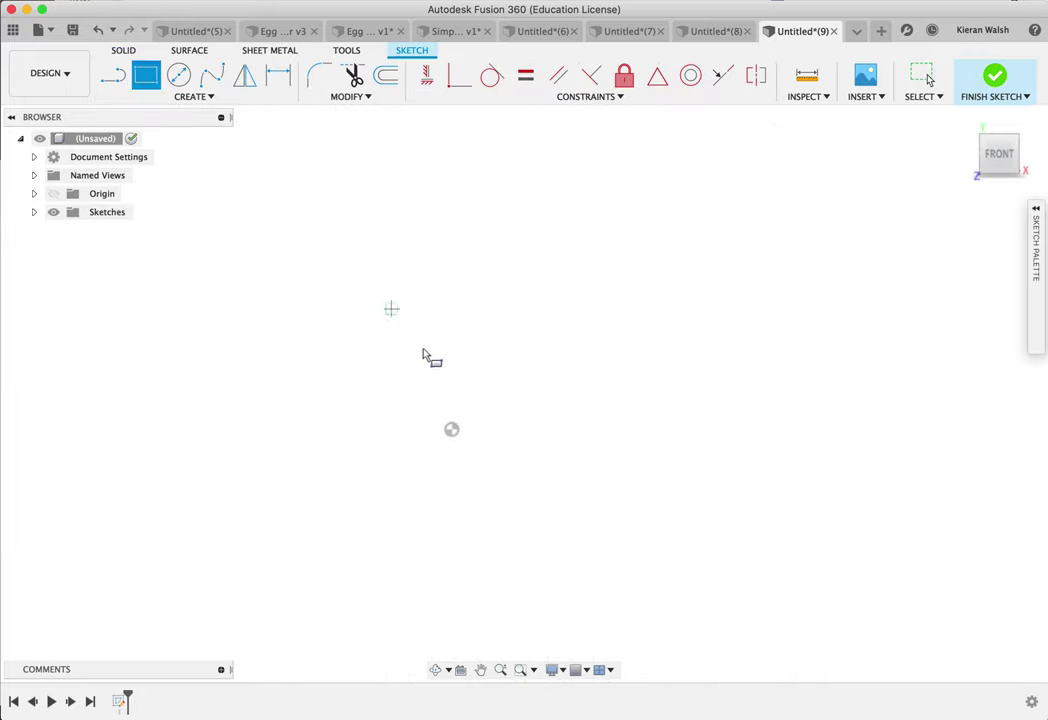
left_click(451, 428)
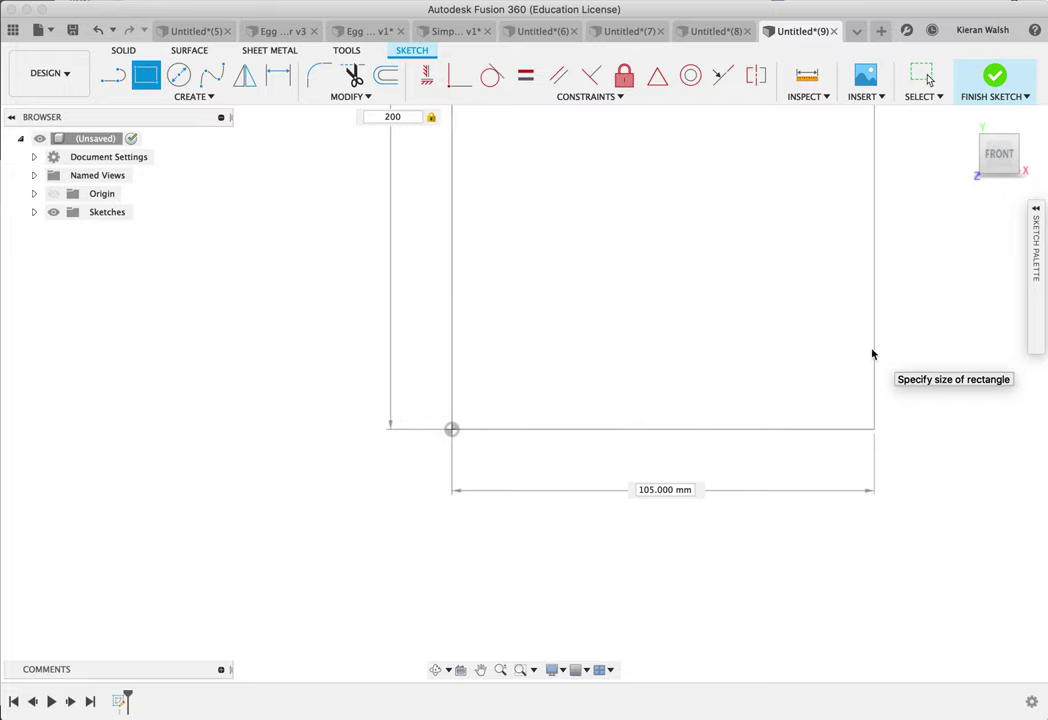
key("Tab")
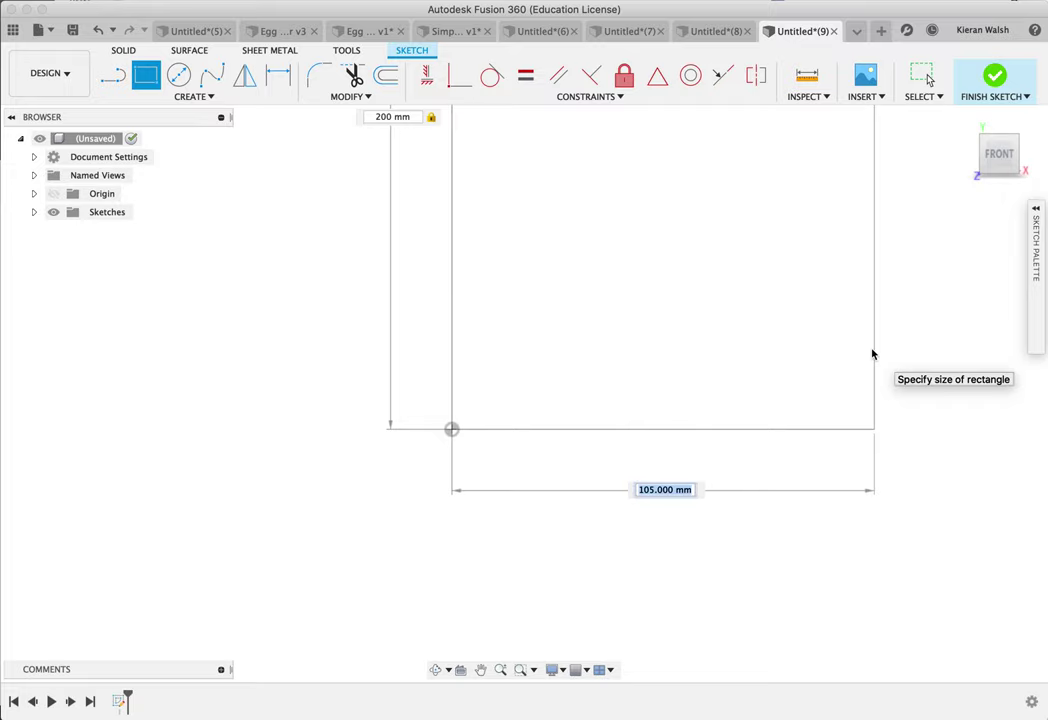
type("1600")
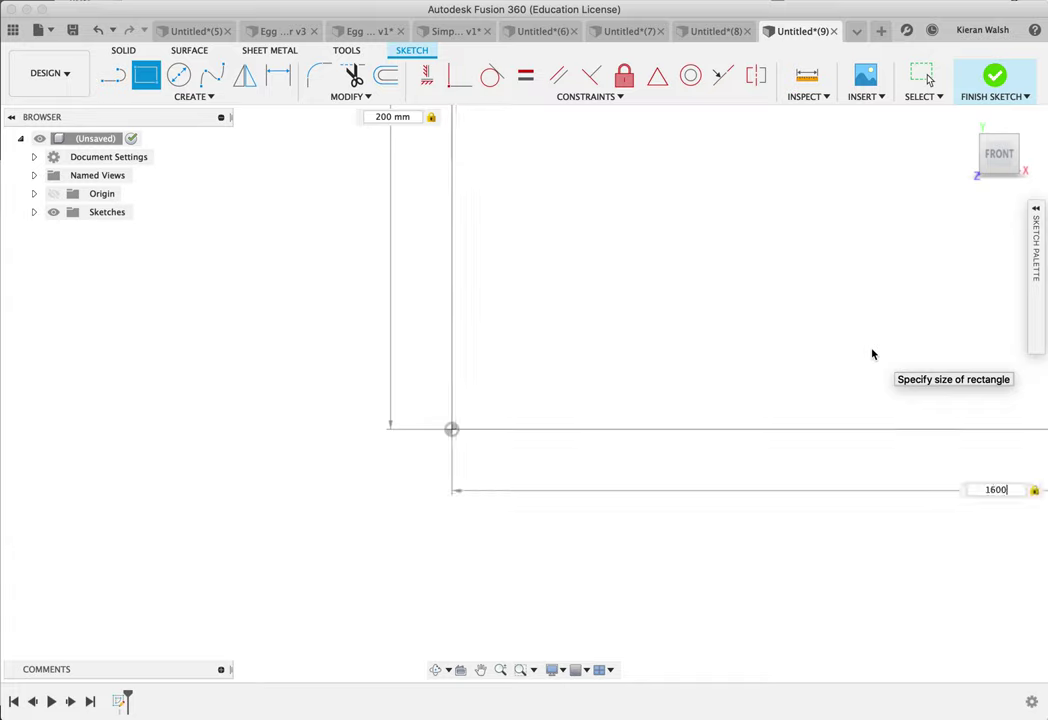
key("Return")
scroll(620, 330, "down", 5)
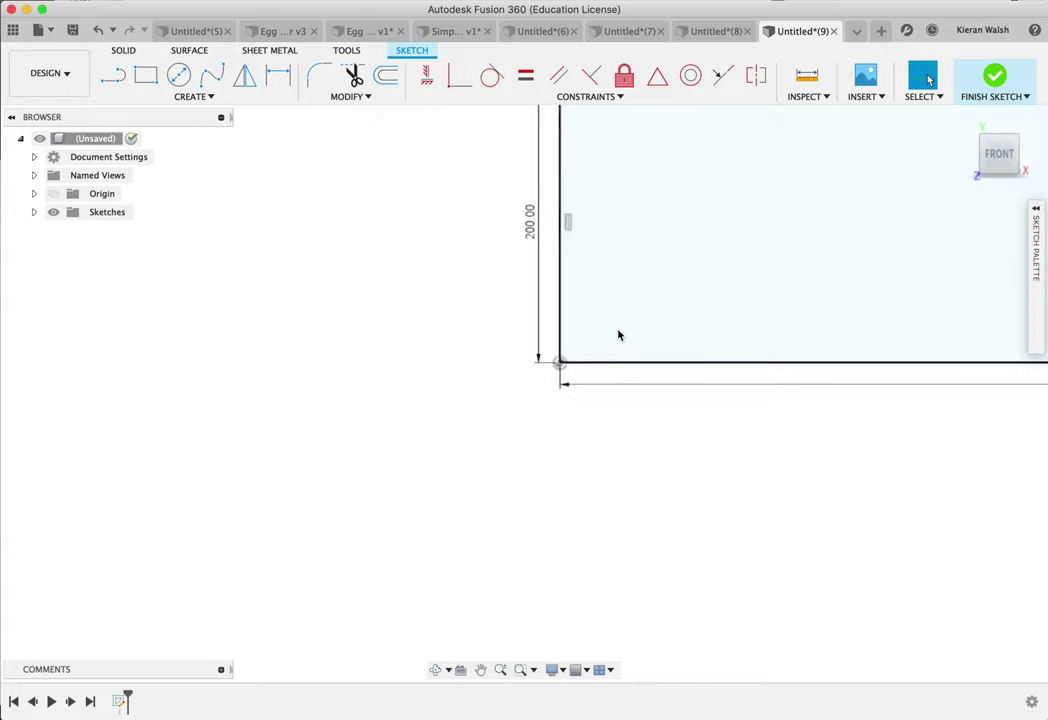
mouse_move(618, 341)
middle_mouse_down()
mouse_move(685, 323)
mouse_move(423, 482)
mouse_move(386, 484)
middle_mouse_up()
scroll(388, 485, "down", 3)
scroll(424, 476, "up", 2)
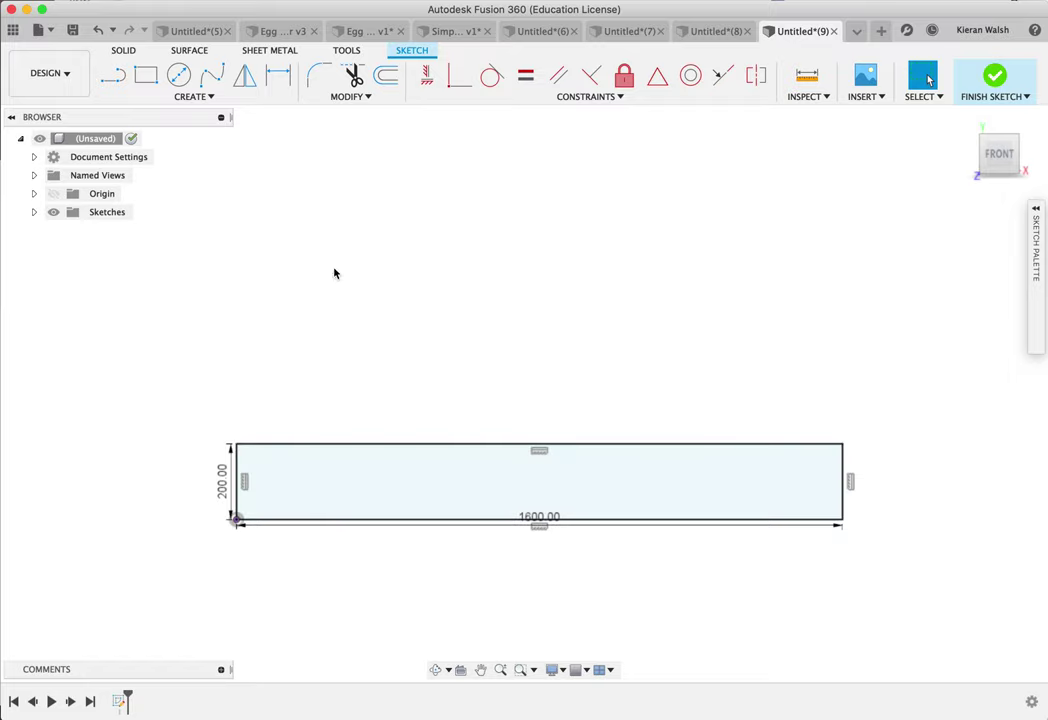
left_click(994, 78)
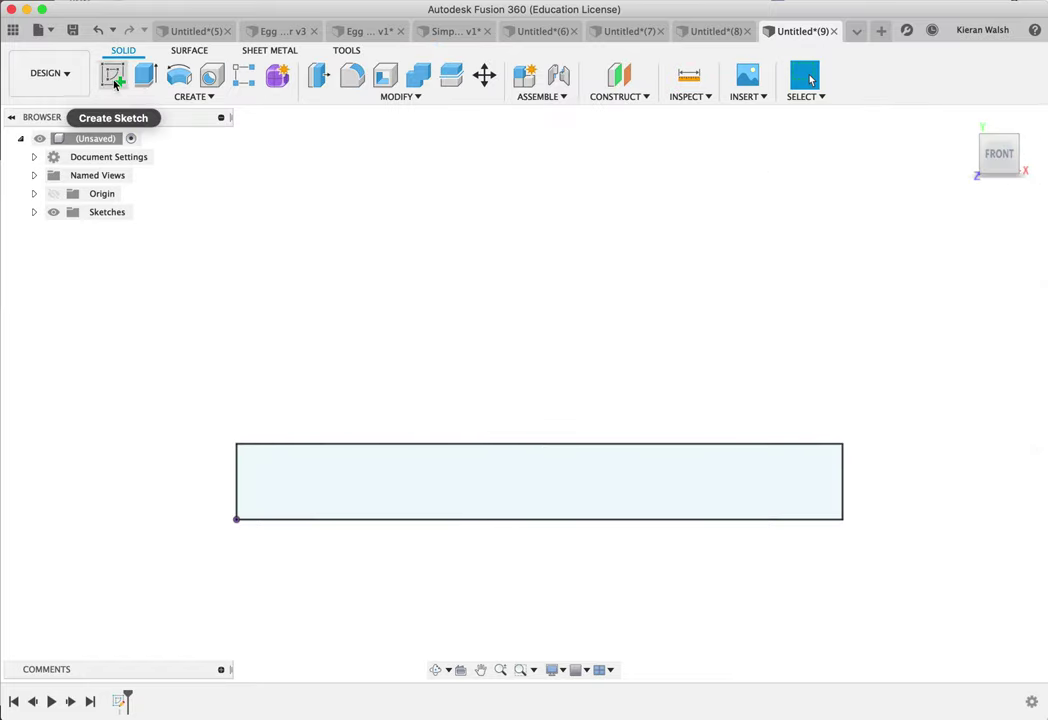
Step: Extrude the rectangle 800 mm to one side as a new body
left_click(145, 75)
left_click(471, 489)
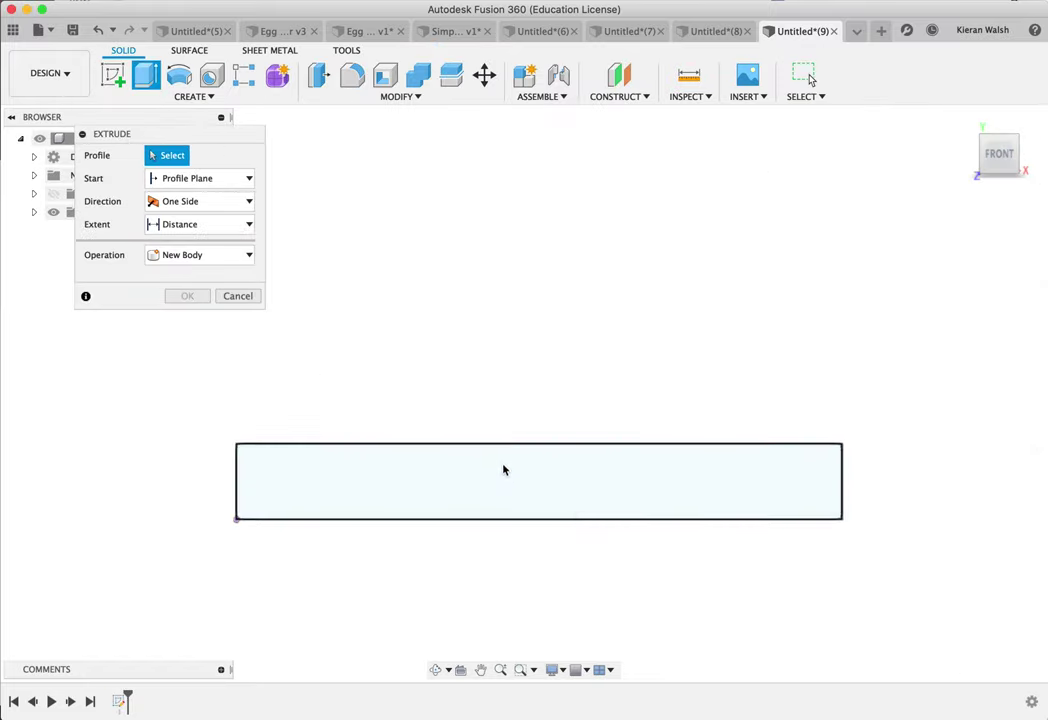
middle_click_drag(503, 468, 552, 487, "shift")
left_click(514, 463)
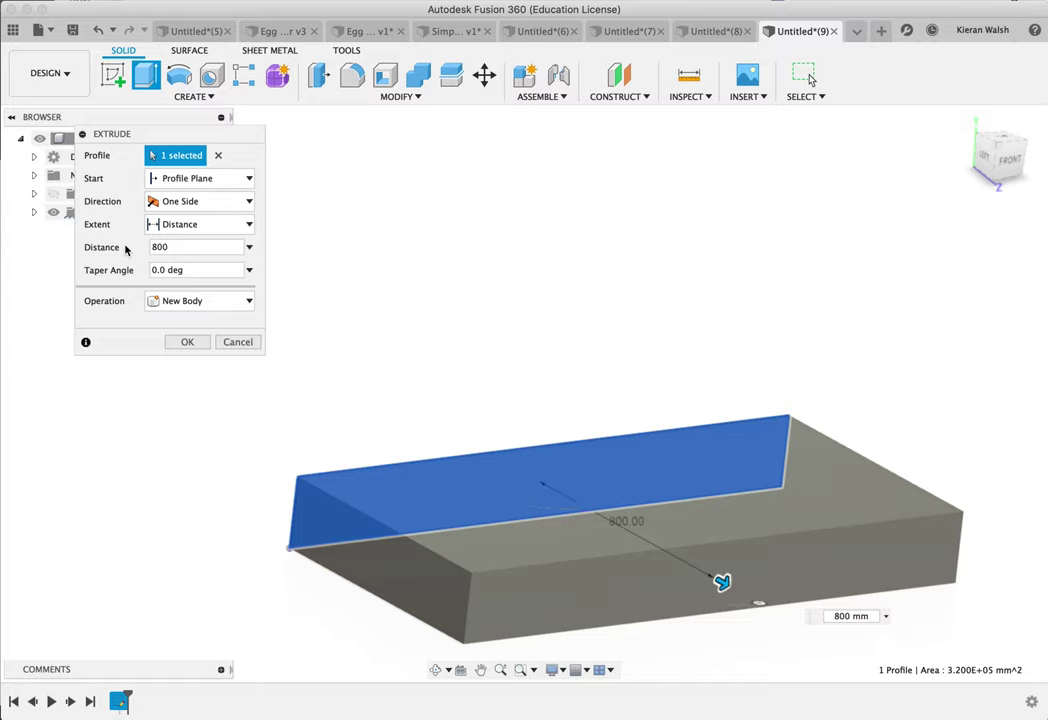
key("Return")
scroll(603, 529, "up", 3)
scroll(603, 529, "down", 4)
scroll(603, 529, "down", 2)
scroll(671, 622, "up", 2)
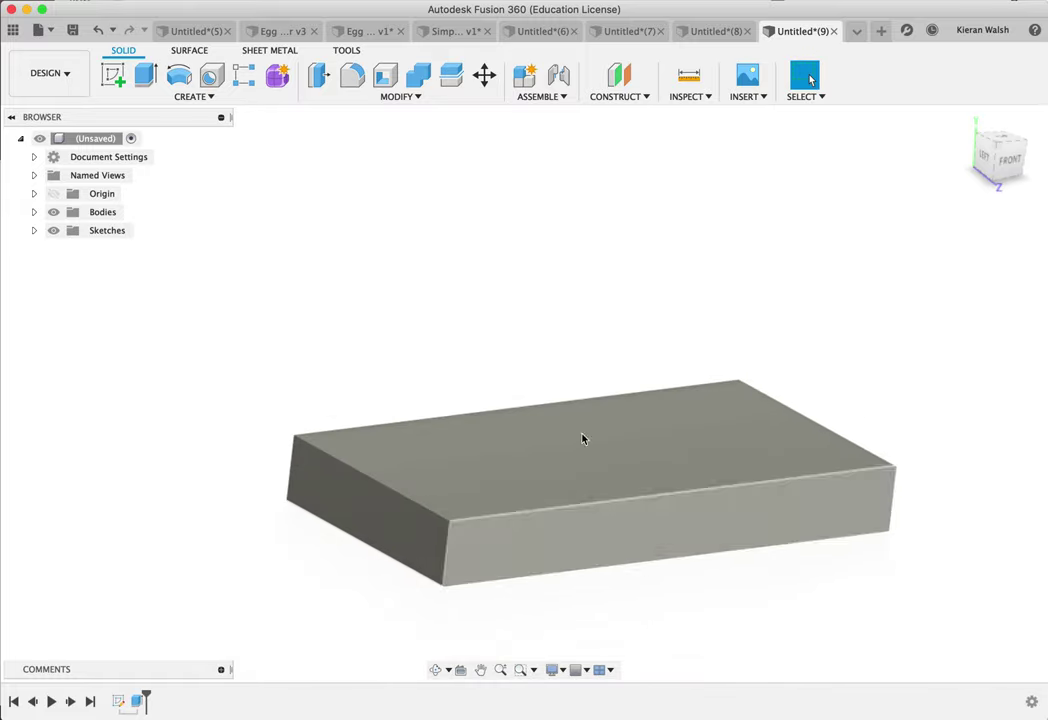
Step: Fillet all twelve edges of the block with a constant 40 mm radius
left_click(351, 76)
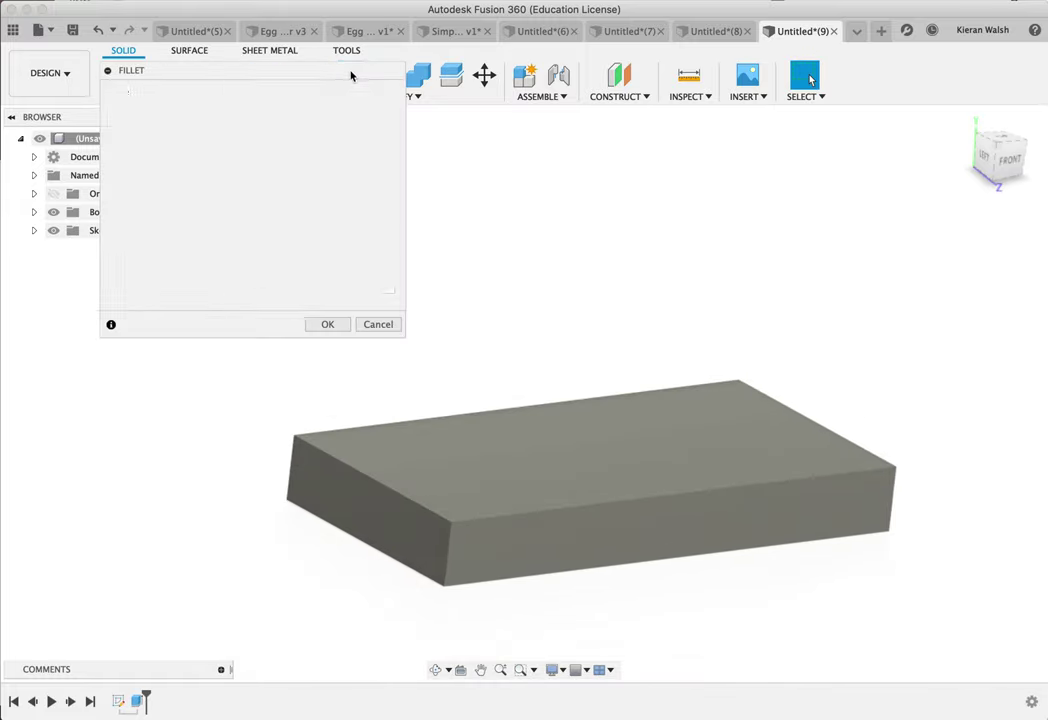
left_click(418, 424)
left_click(346, 466)
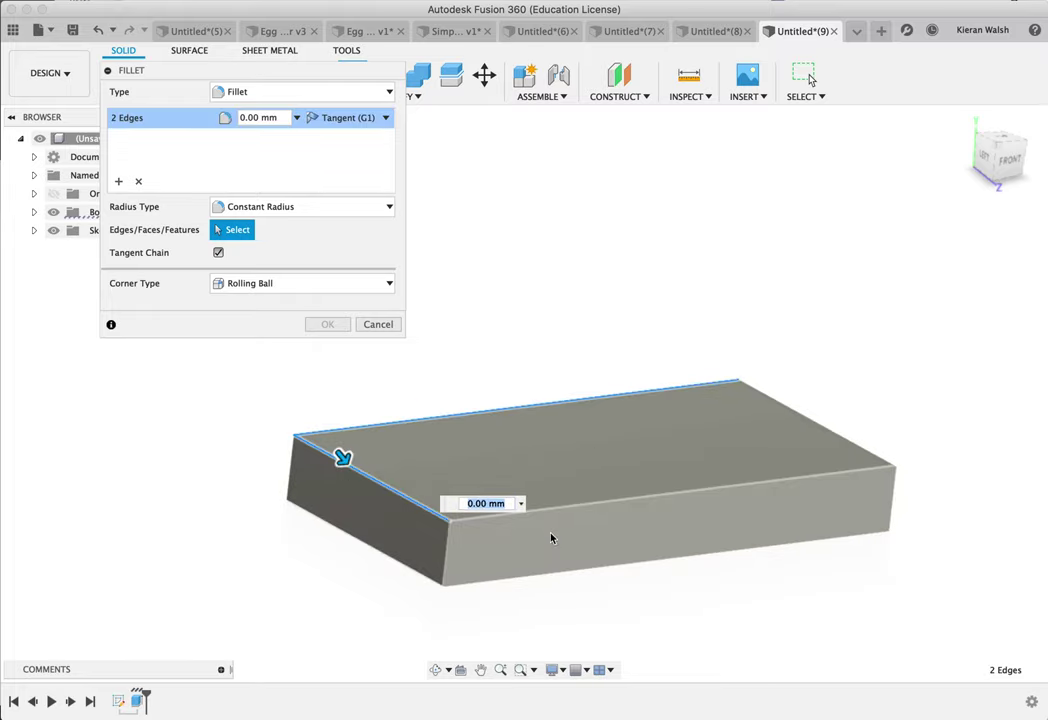
left_click(552, 509)
left_click(826, 432)
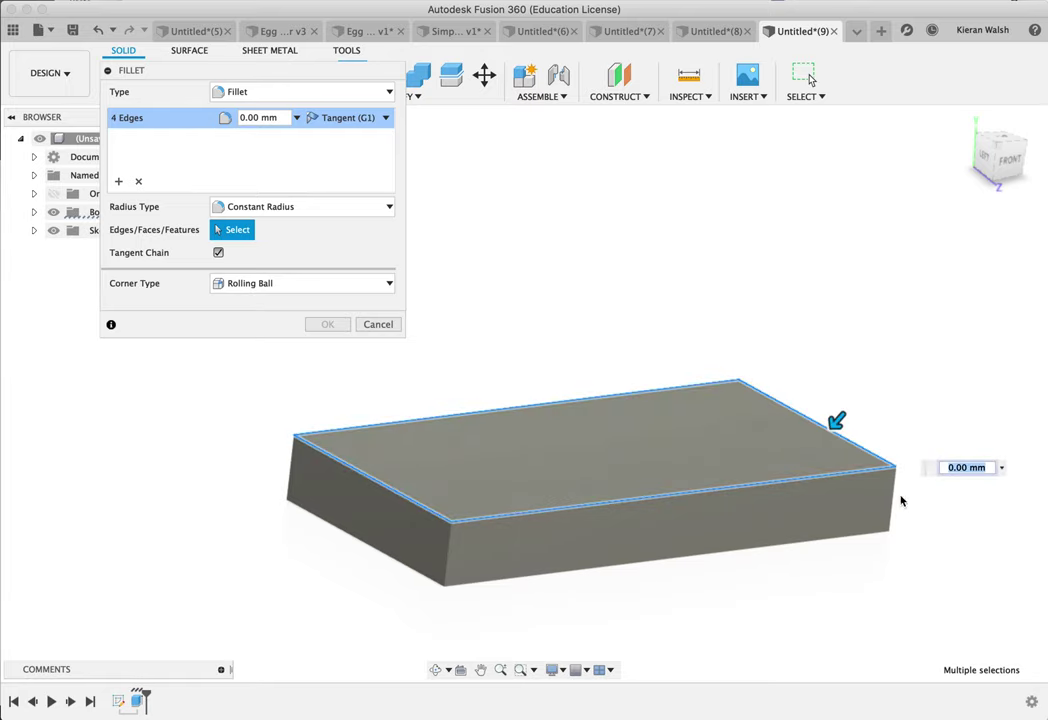
left_click(896, 500)
left_click(446, 552)
left_click(291, 469)
middle_click_drag(304, 470, 533, 419, "shift")
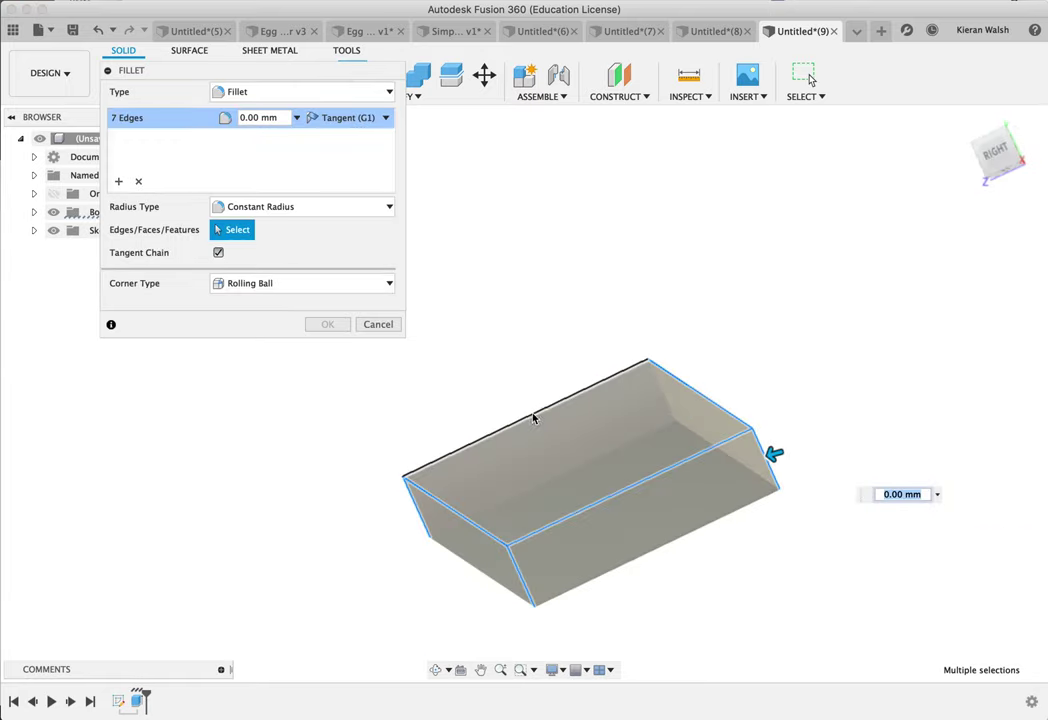
left_click(662, 398)
middle_click_drag(662, 398, 677, 364, "shift")
left_click(677, 362)
left_click(550, 288)
left_click(388, 400)
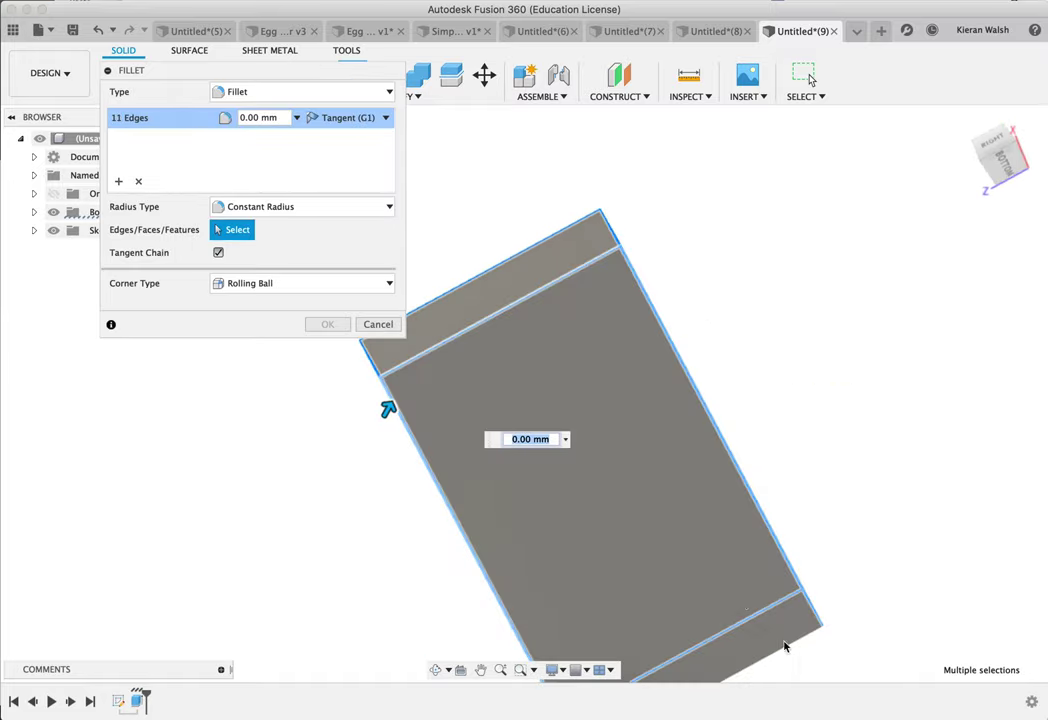
left_click(790, 652)
middle_click_drag(641, 542, 823, 529, "shift")
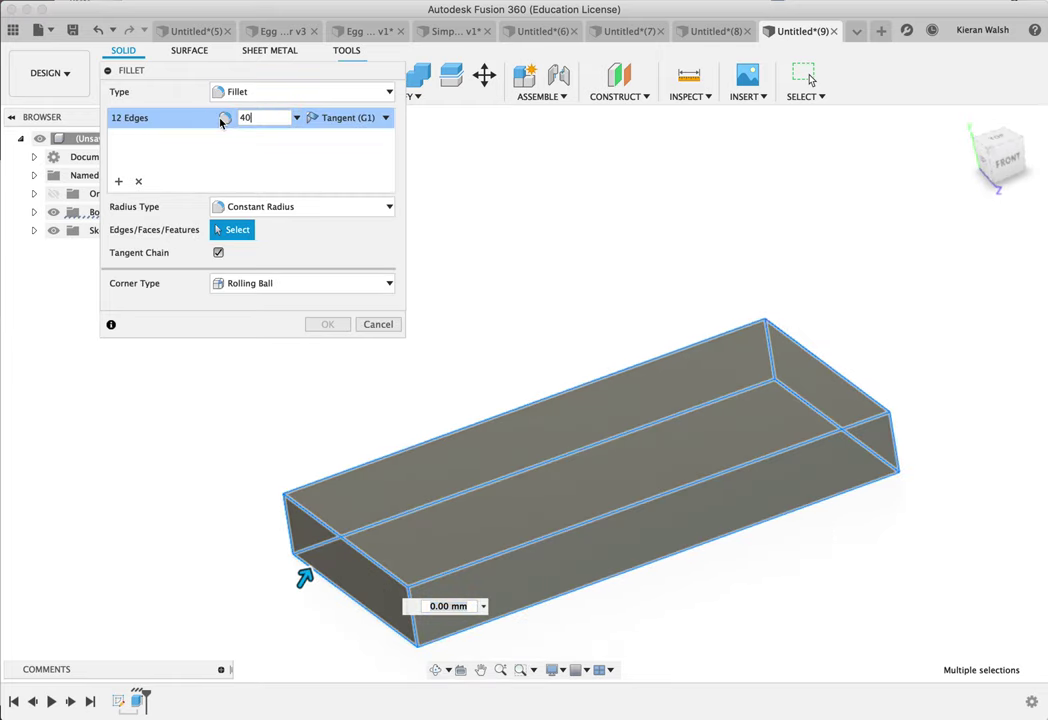
type("40")
key("Return")
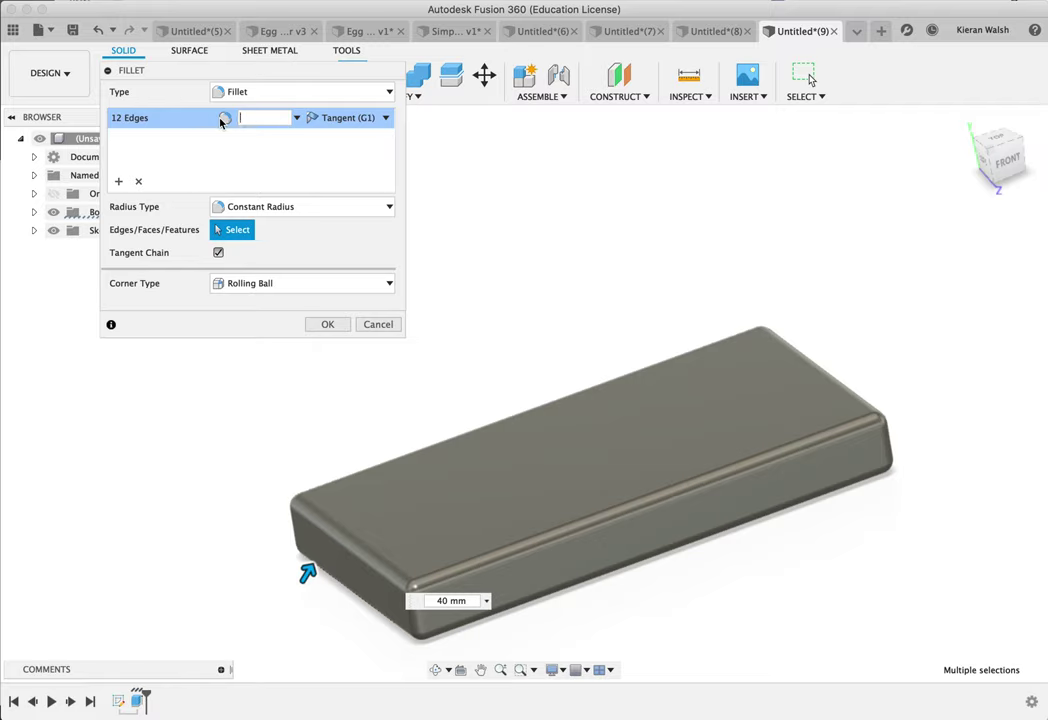
key("Return")
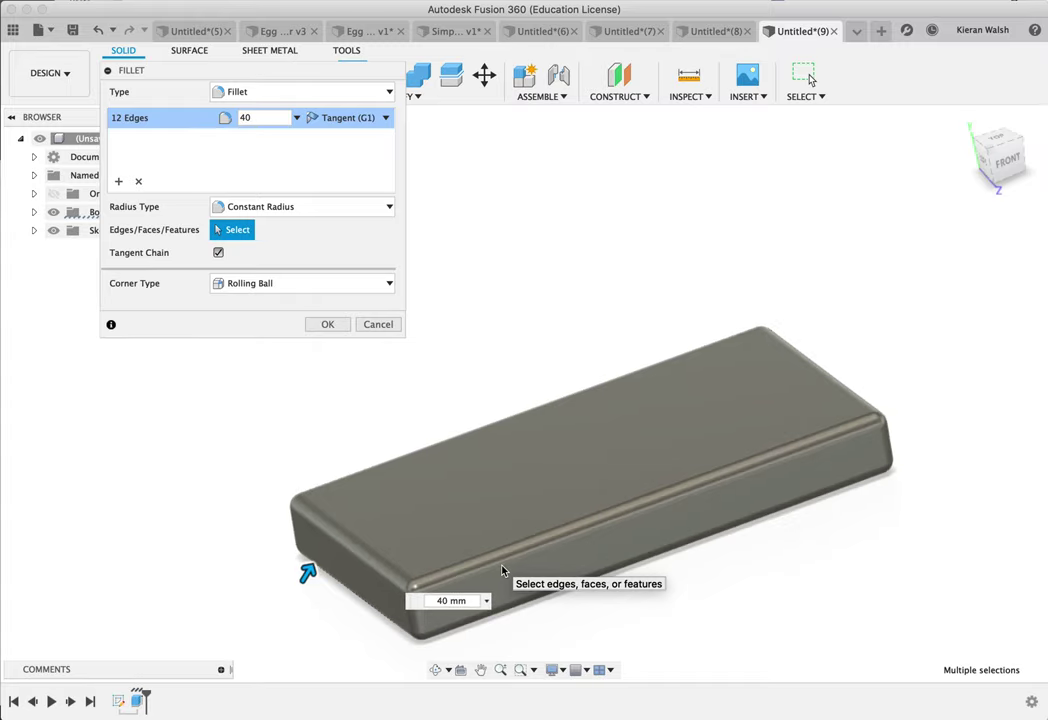
key("Return")
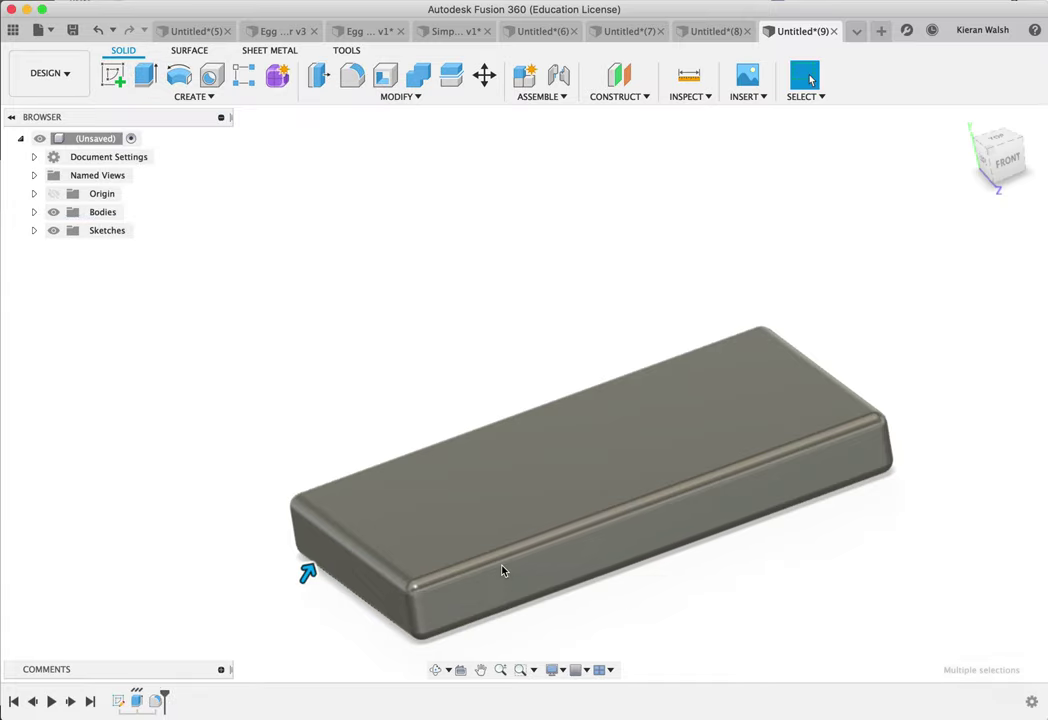
Step: Start a new sketch on the front origin plane, behind the filleted block
left_click(1015, 179)
left_click(998, 146)
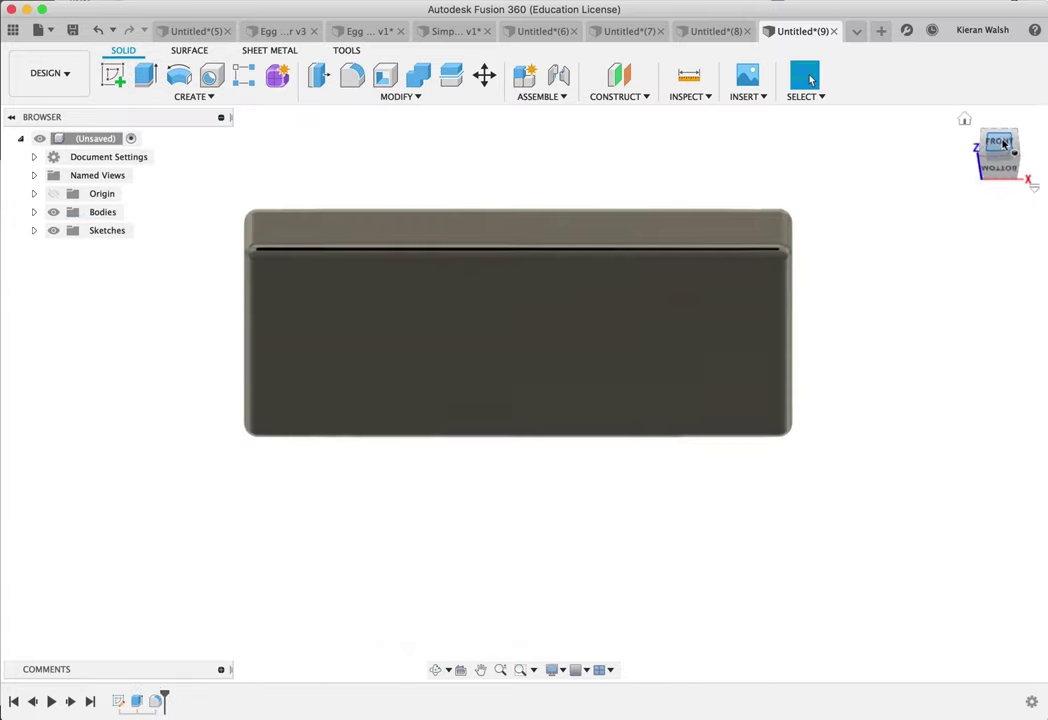
left_click(144, 80)
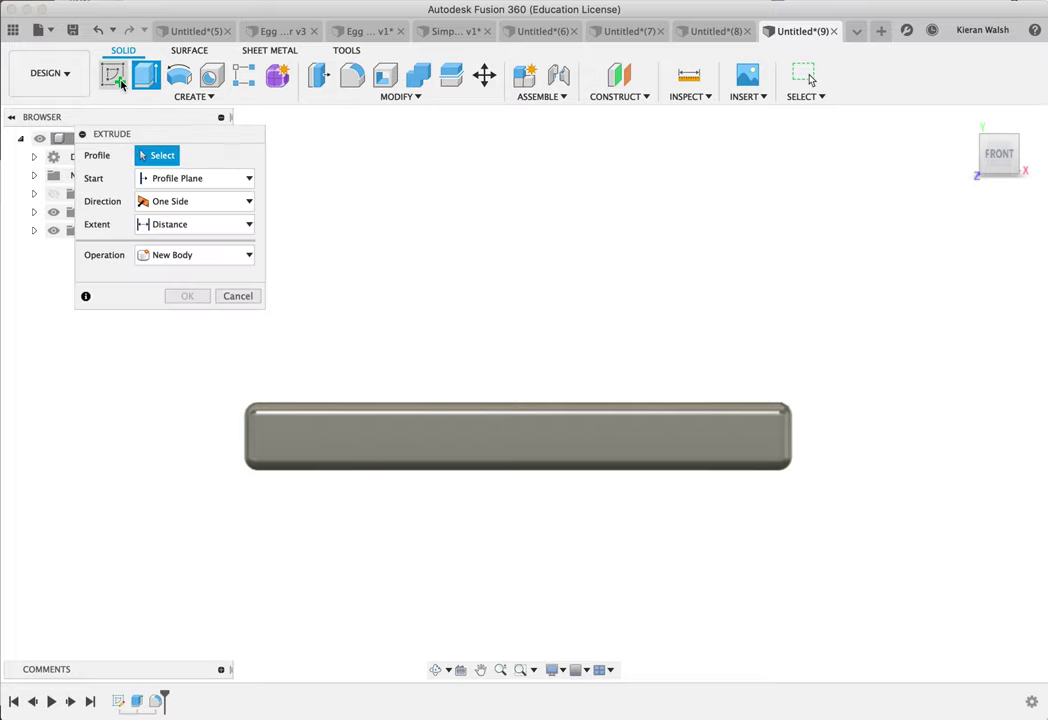
left_click(117, 82)
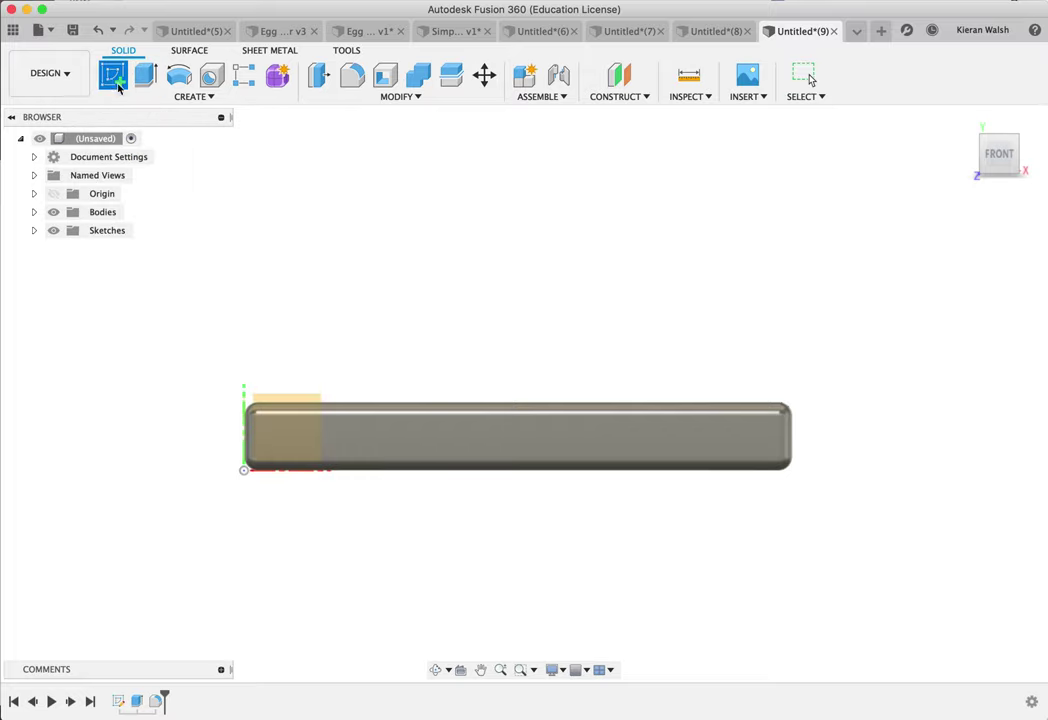
left_click(290, 404)
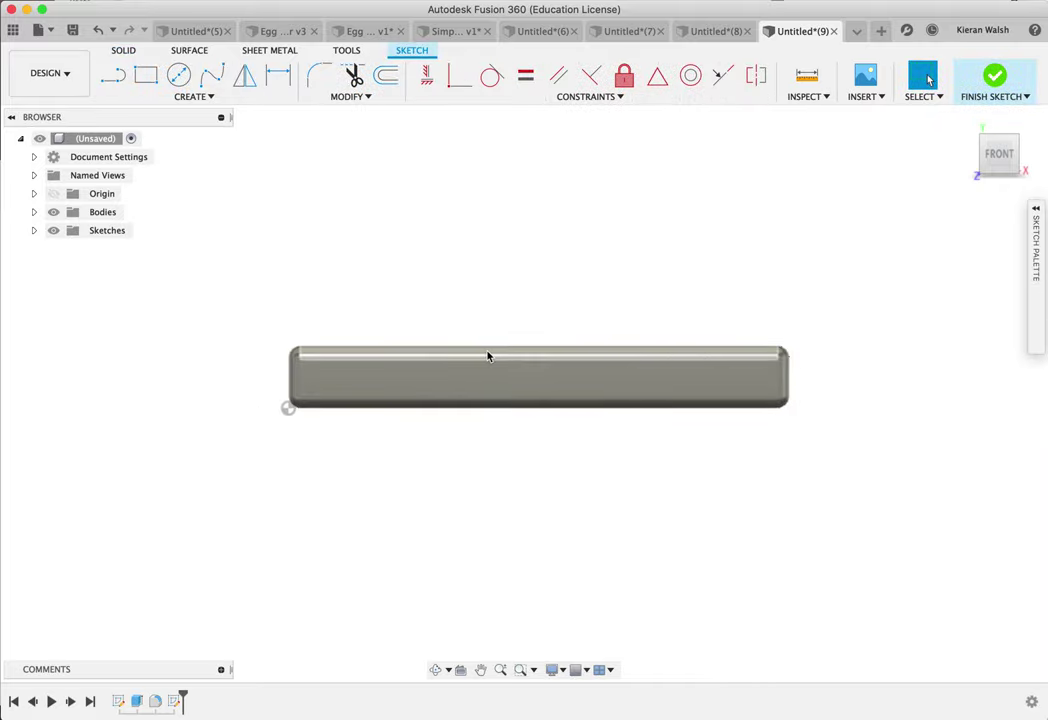
Step: Sketch a rectangle 1600 mm wide and 200 mm high directly above the filleted block, starting at its upper corner, and finish the sketch
left_click(157, 77)
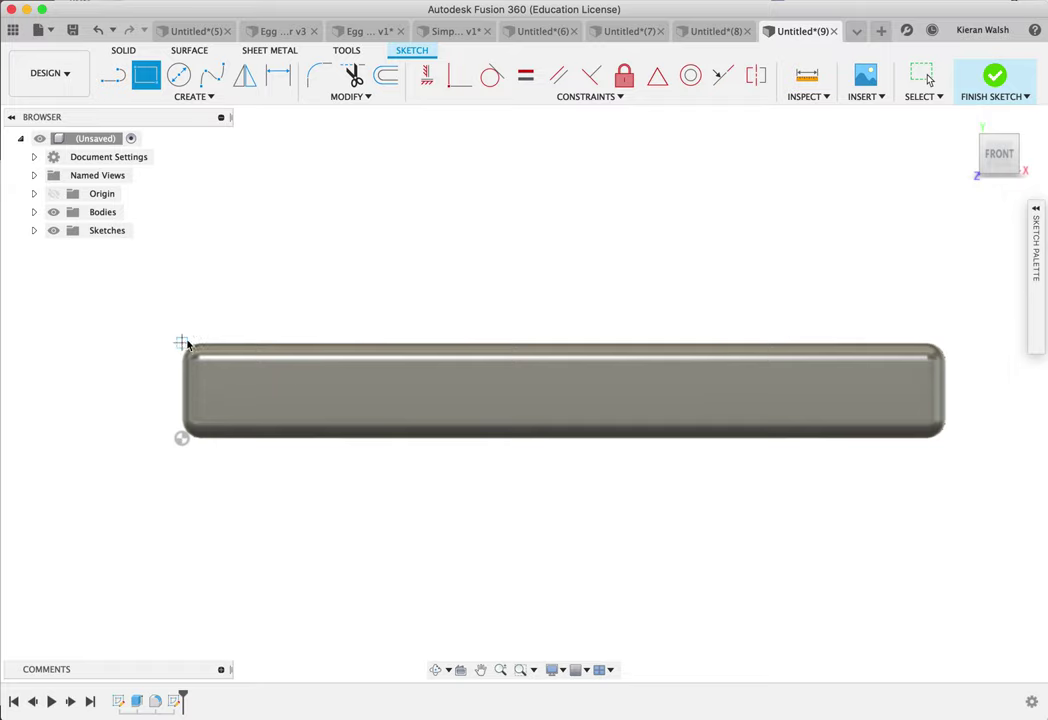
left_click(182, 343)
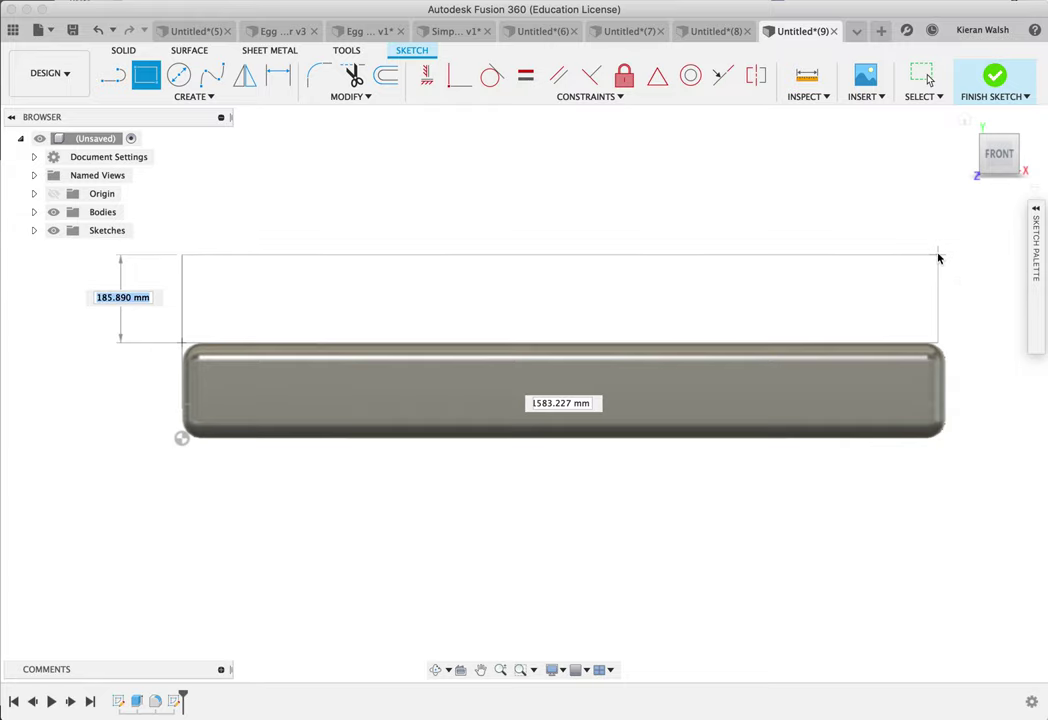
key("Tab")
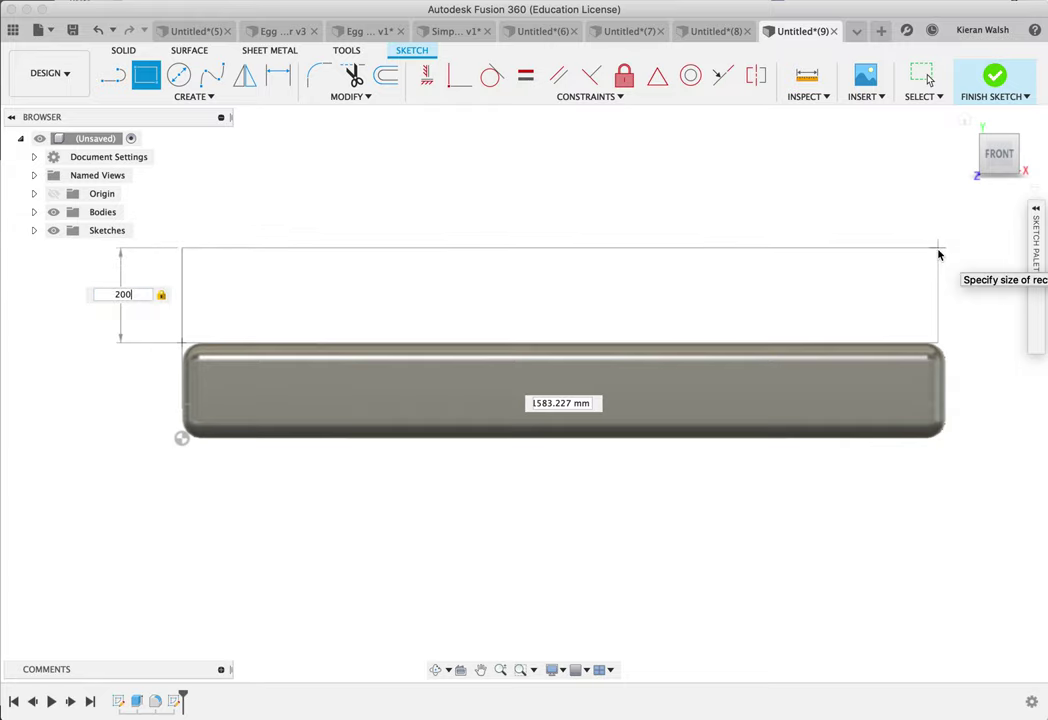
key("Tab")
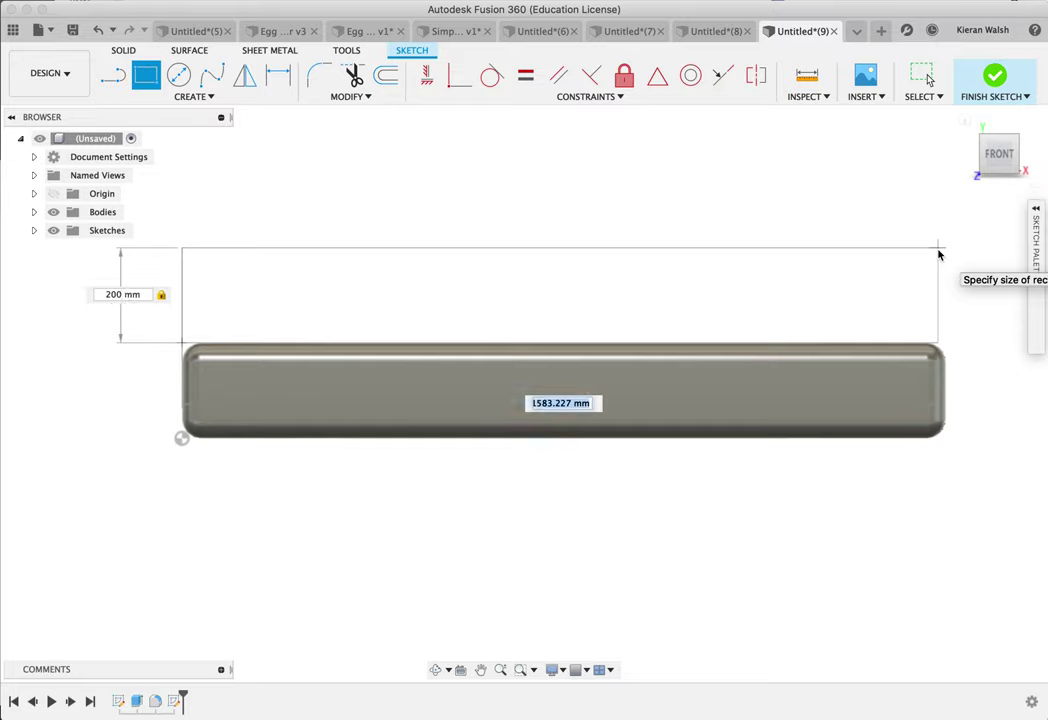
type("1600")
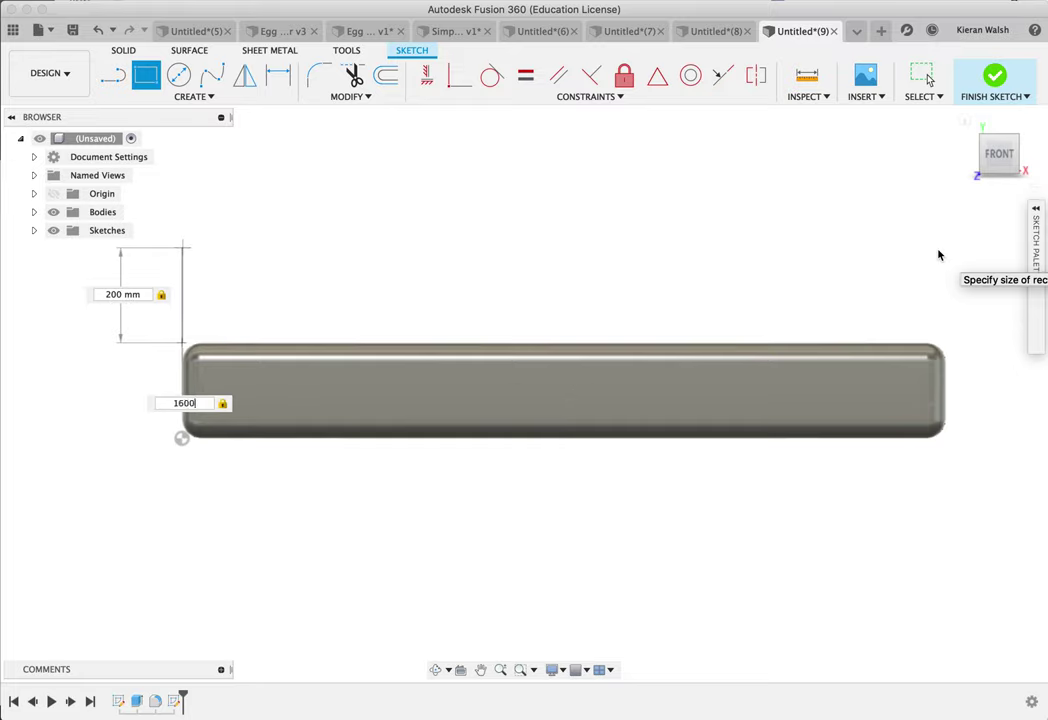
key("Return")
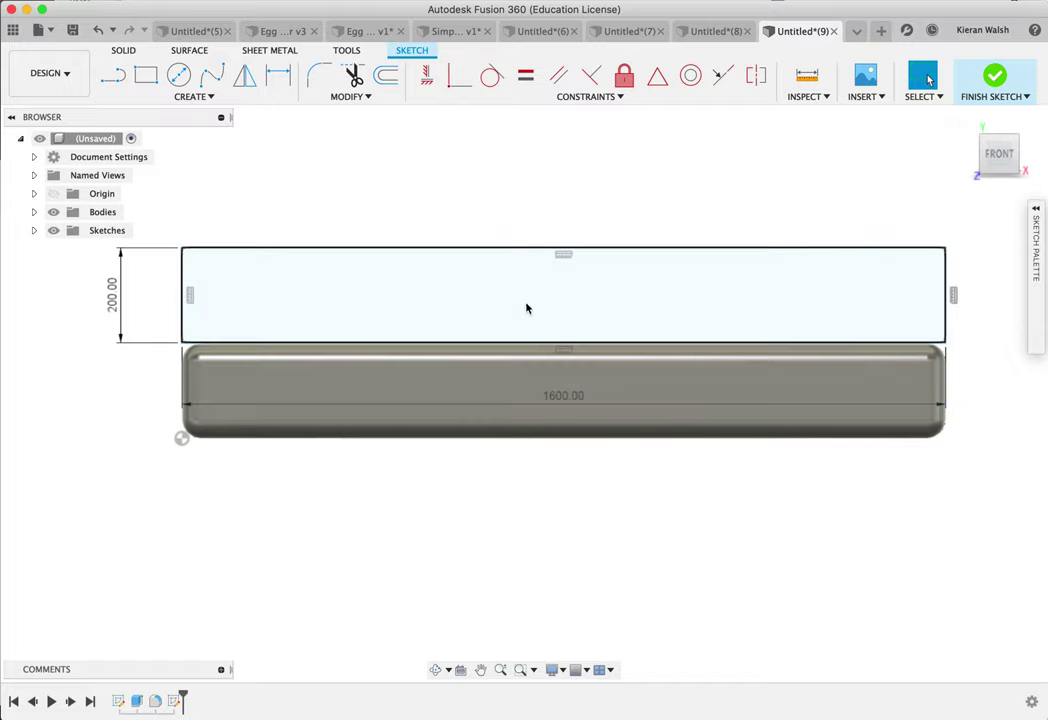
mouse_move(538, 278)
middle_mouse_down("shift")
mouse_move(573, 262)
mouse_move(586, 269)
middle_mouse_up("shift")
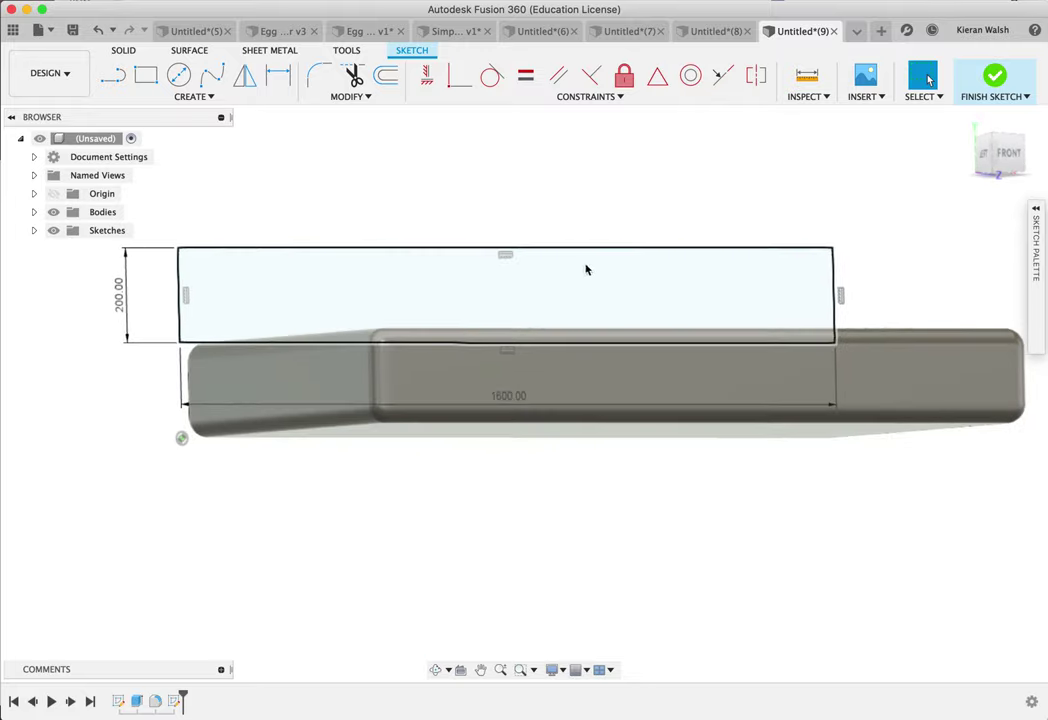
left_click(1018, 80)
Step: Extrude the upper rectangle 800 mm over the filleted block using the Join operation
left_click(146, 78)
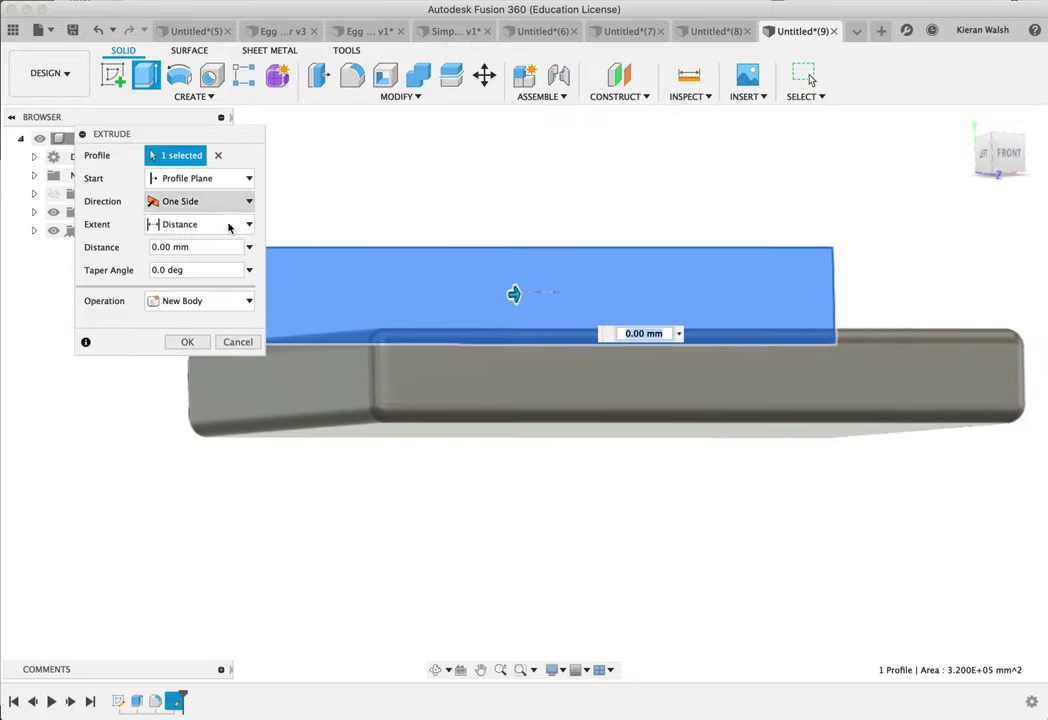
left_click_drag(513, 293, 620, 316)
middle_click_drag(620, 316, 744, 308, "shift")
left_click_drag(744, 308, 738, 303)
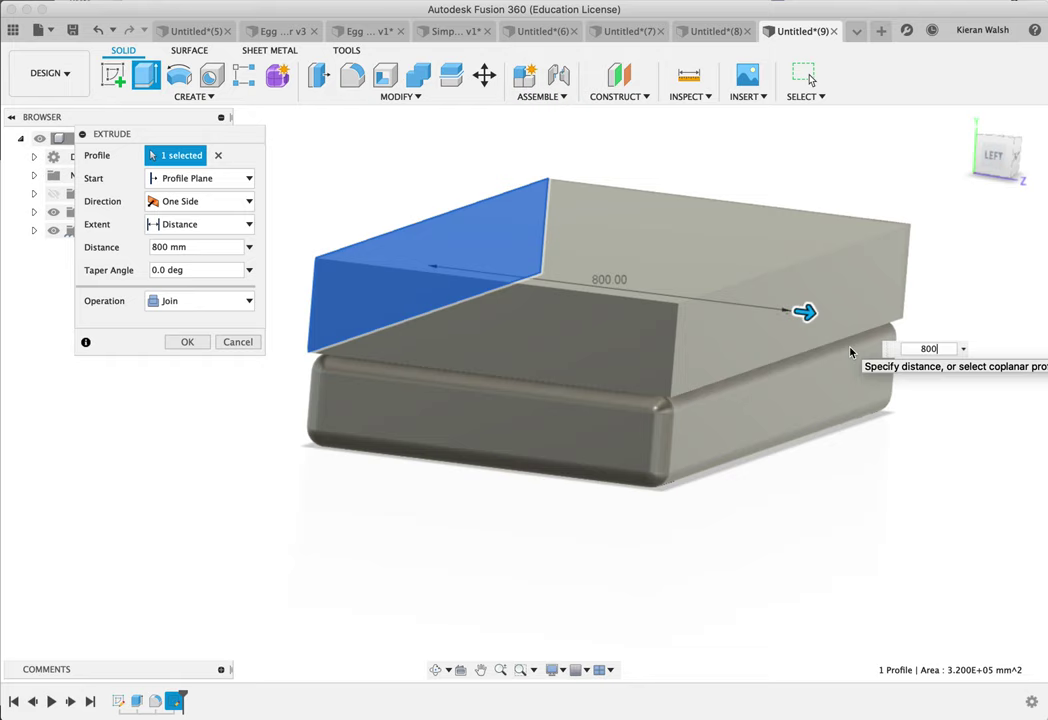
key("Return")
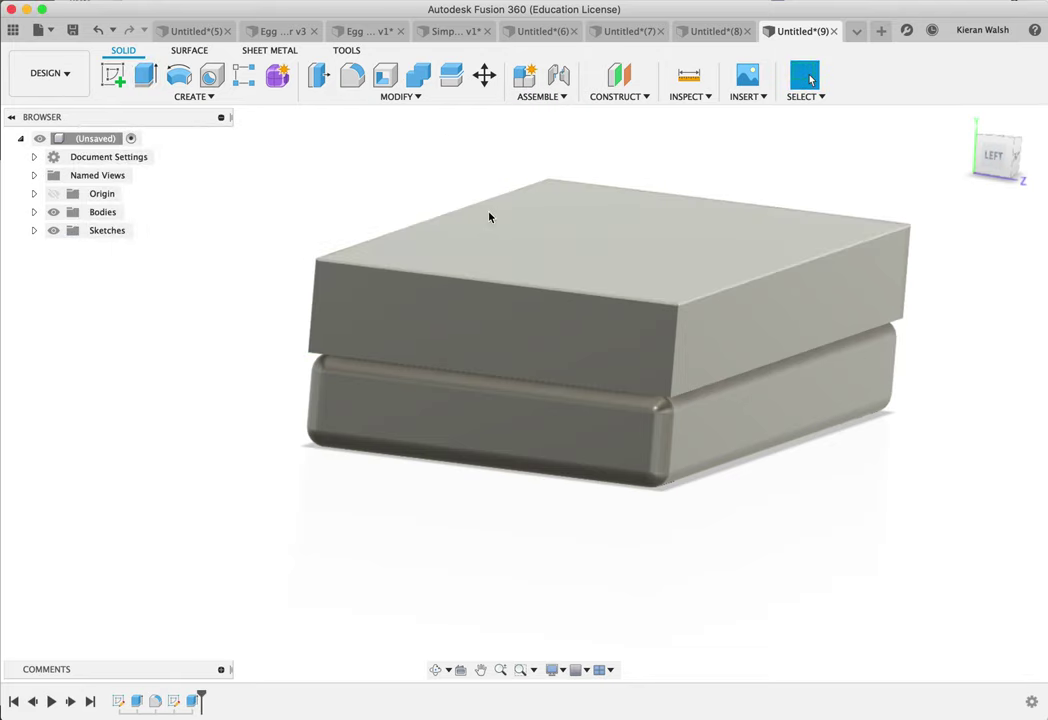
Step: Try to fillet the upper block with a 40 mm radius by selecting its faces and one edge
left_click(352, 75)
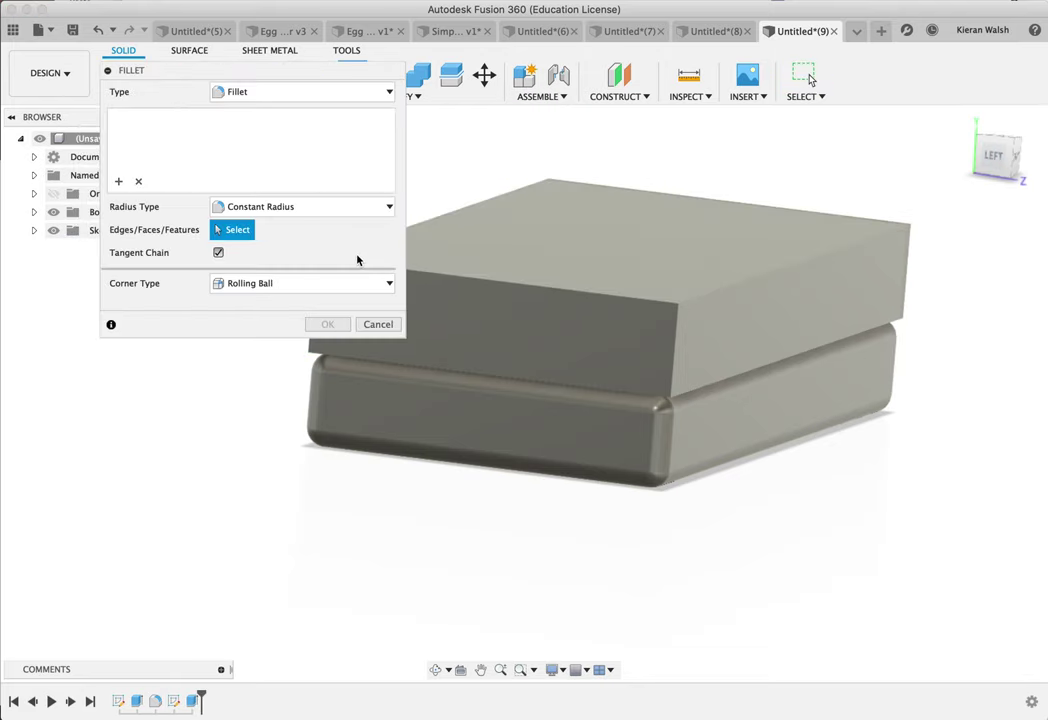
left_click(475, 285)
left_click(566, 281)
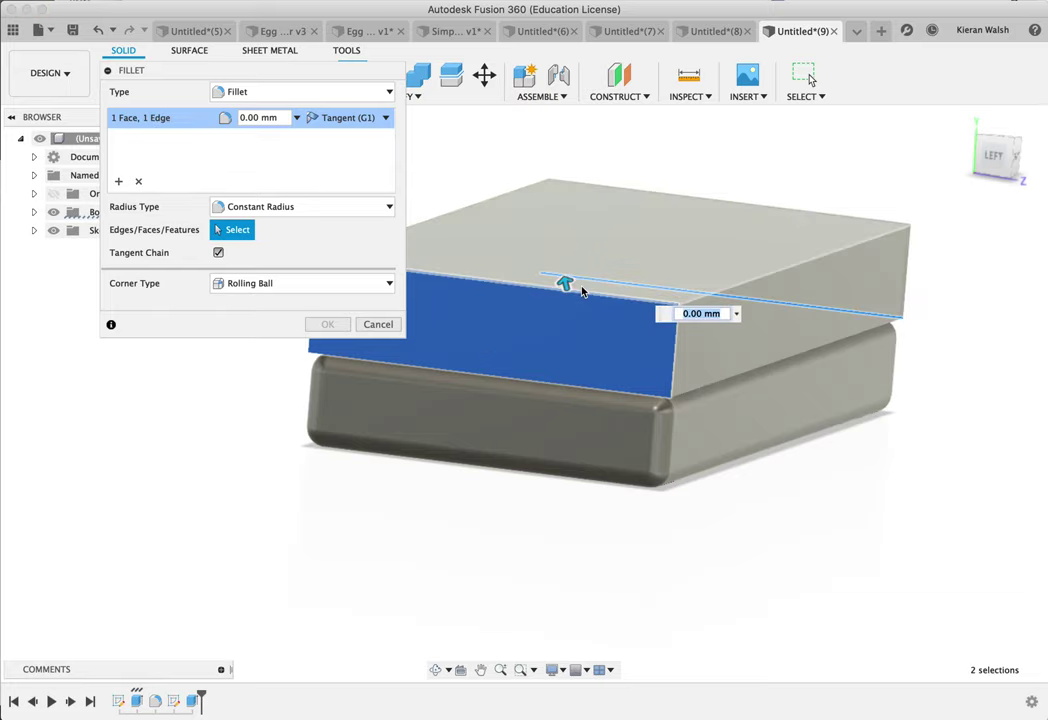
left_click(708, 275)
left_click(753, 322)
middle_click_drag(673, 336, 698, 345)
middle_click_drag(595, 330, 790, 342, "shift")
left_click(649, 315)
left_click(650, 321)
middle_click_drag(639, 318, 667, 374, "shift")
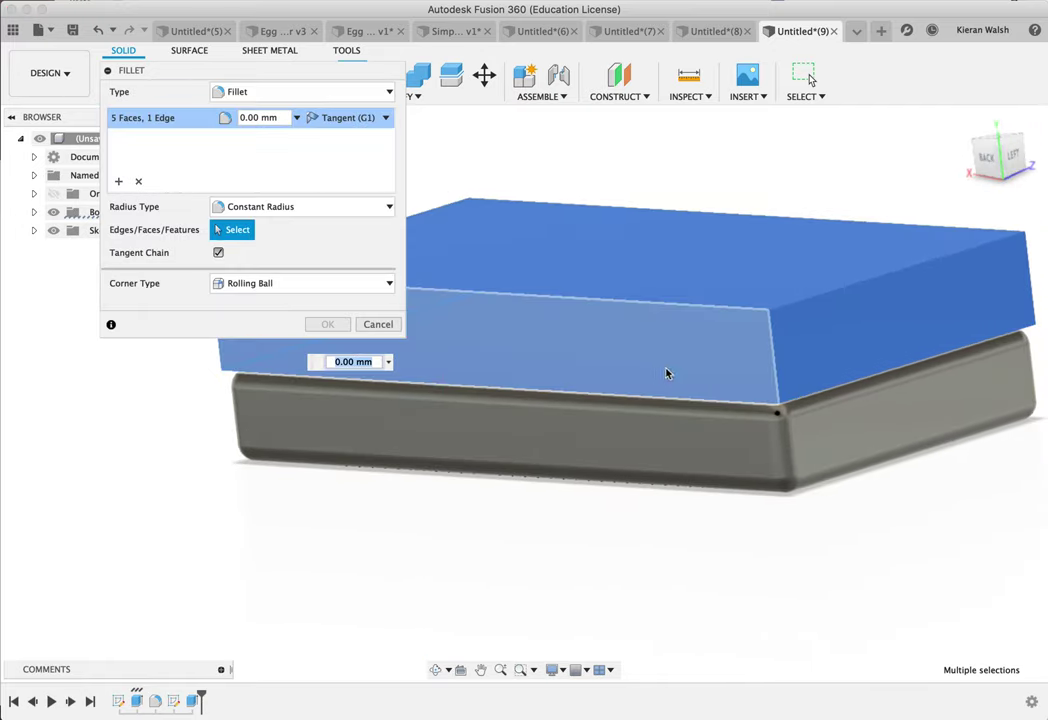
left_click(258, 117)
type("40")
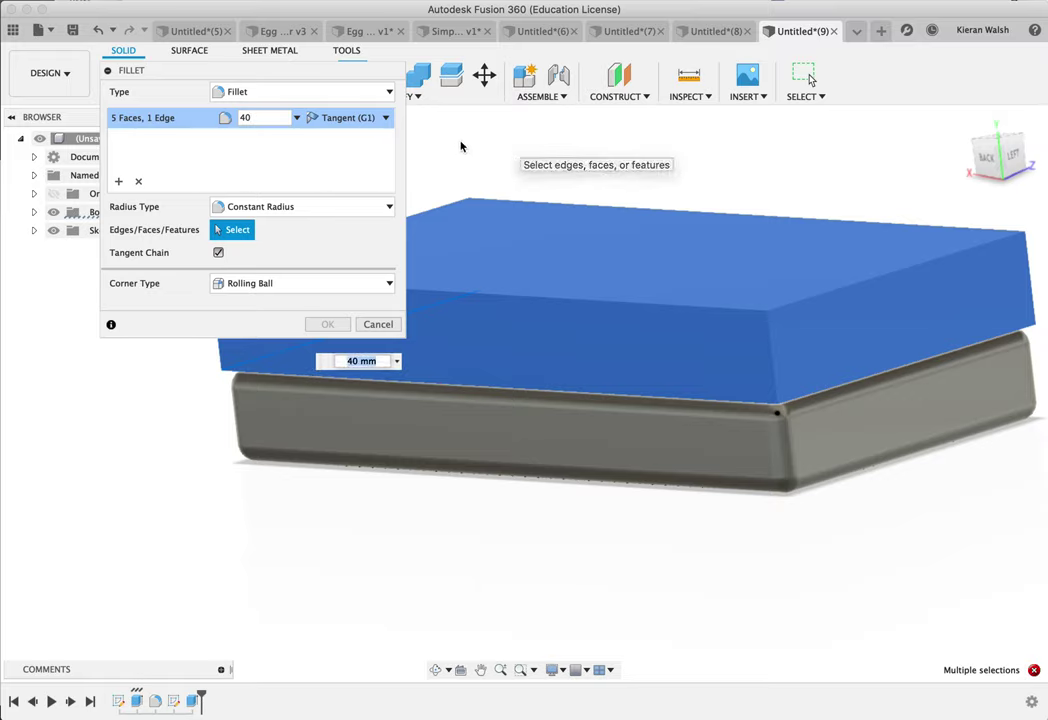
key("Return")
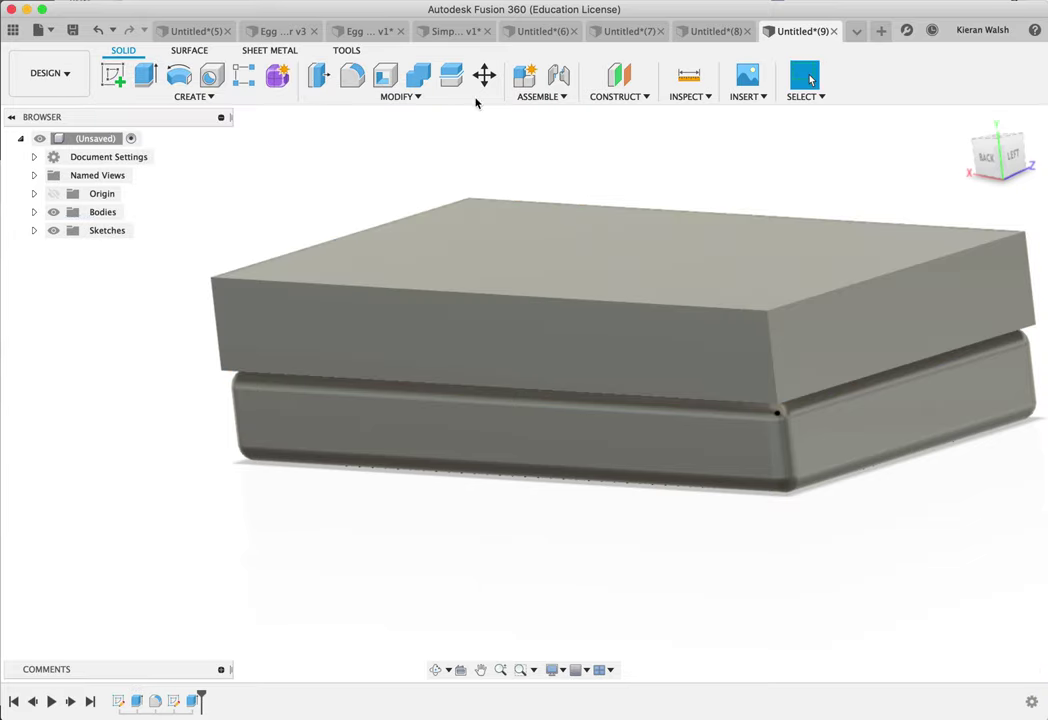
Step: Try to fillet all twelve edges of the upper block with a constant 40 mm radius
left_click(345, 82)
left_click(452, 295)
left_click(855, 283)
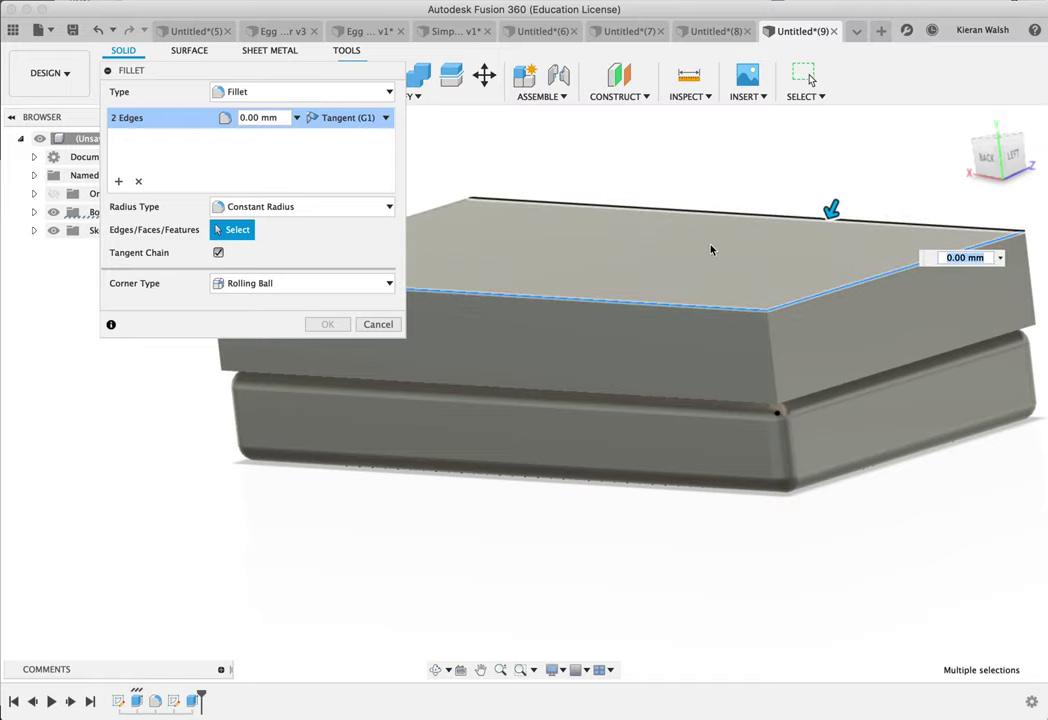
left_click(714, 213)
scroll(641, 276, "up", 2)
scroll(657, 295, "down", 5)
middle_click_drag(597, 302, 554, 302, "shift")
left_click(518, 309)
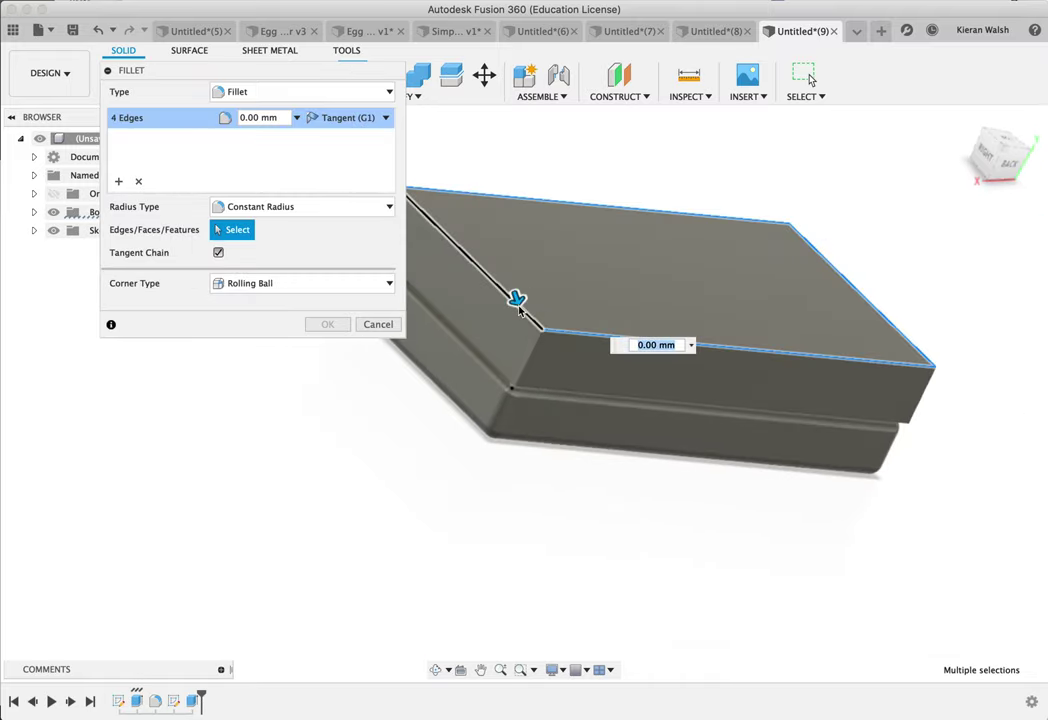
left_click(530, 352)
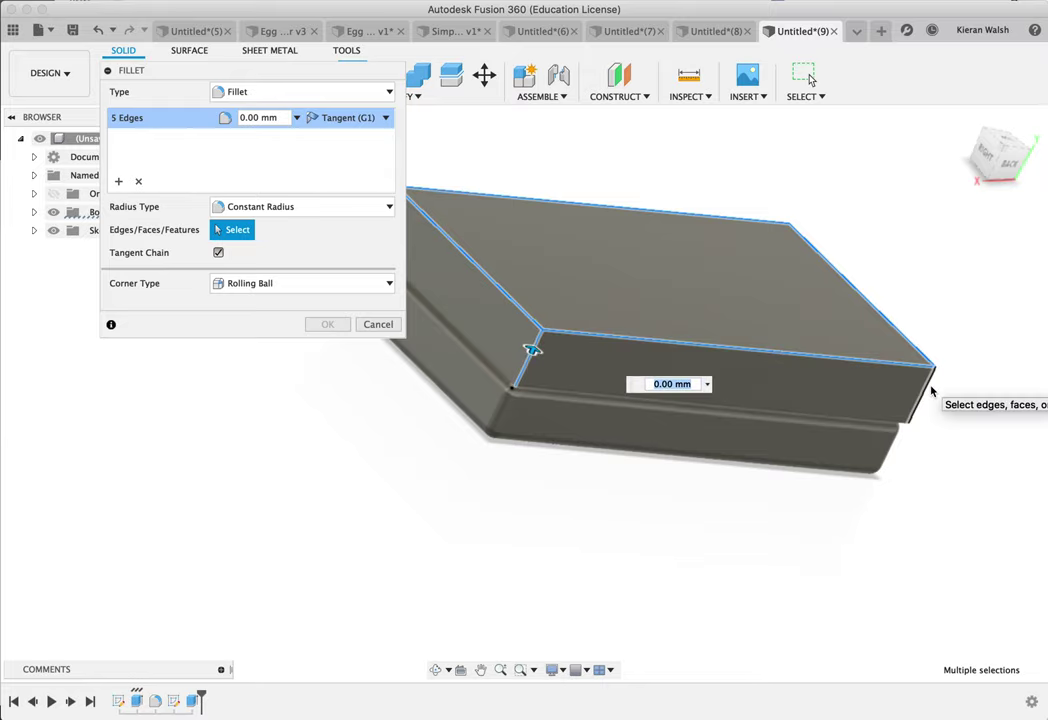
left_click(925, 393)
middle_click_drag(637, 339, 692, 398, "shift")
left_click(578, 352)
middle_click_drag(620, 231, 475, 274, "shift")
left_click(593, 329)
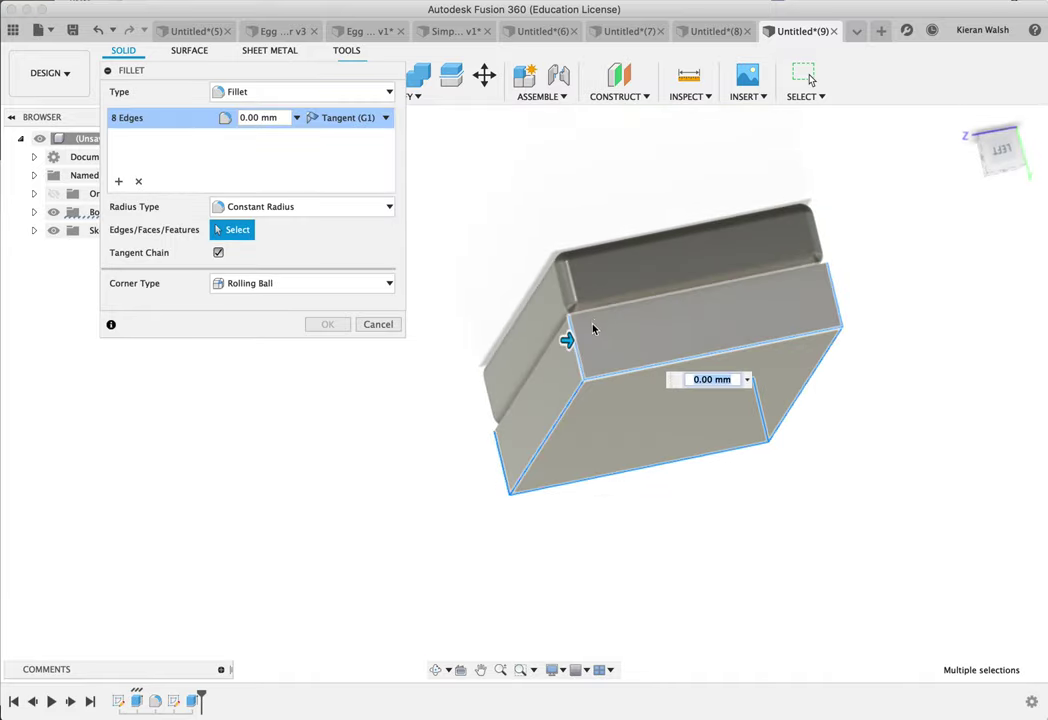
left_click(599, 298)
middle_click_drag(686, 360, 573, 356, "shift")
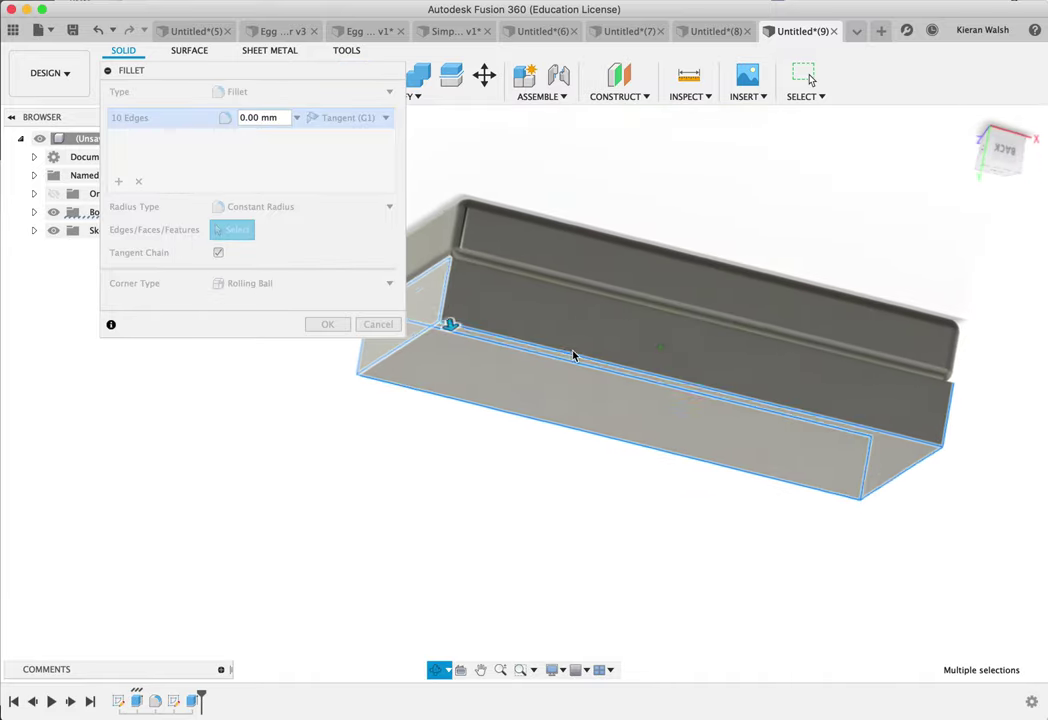
left_click(592, 296)
middle_click_drag(592, 297, 691, 208, "shift")
left_click(667, 311)
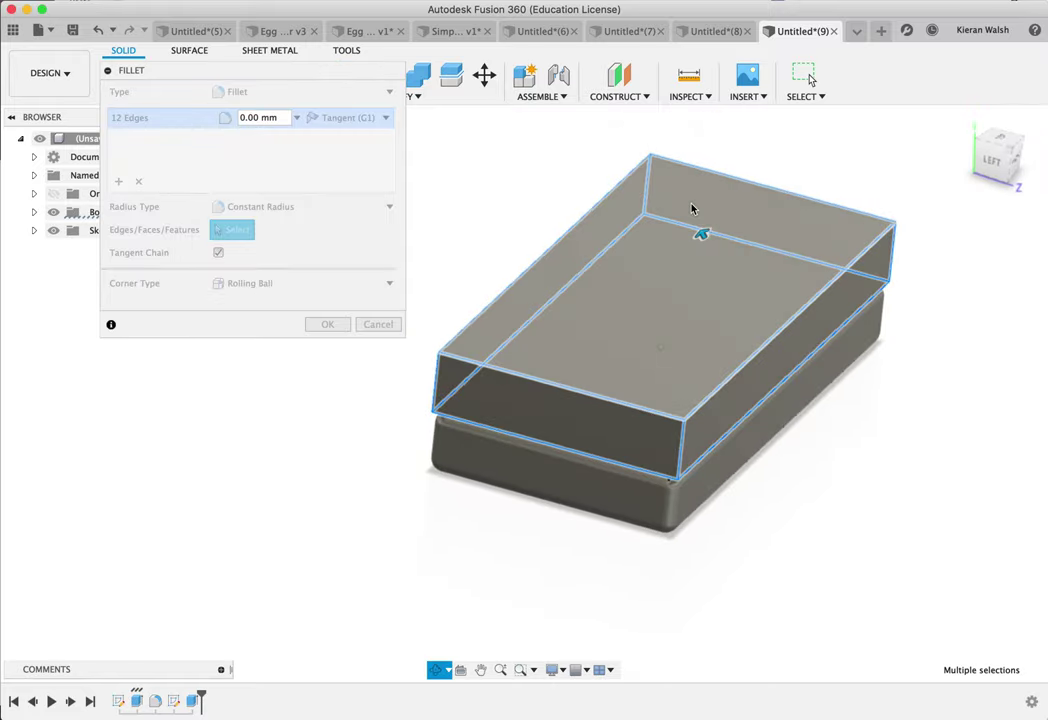
left_click(296, 117)
left_click(280, 118)
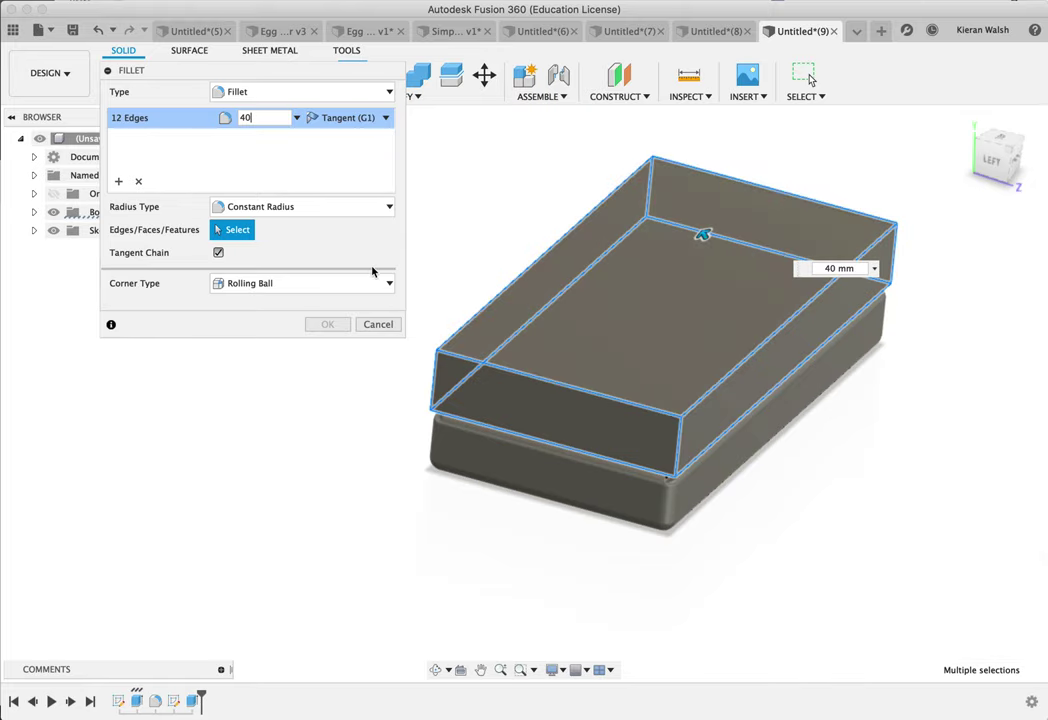
left_click(378, 325)
Step: Edit the upper block's extrusion and change its operation to New Body
middle_click_drag(772, 479, 552, 399, "shift")
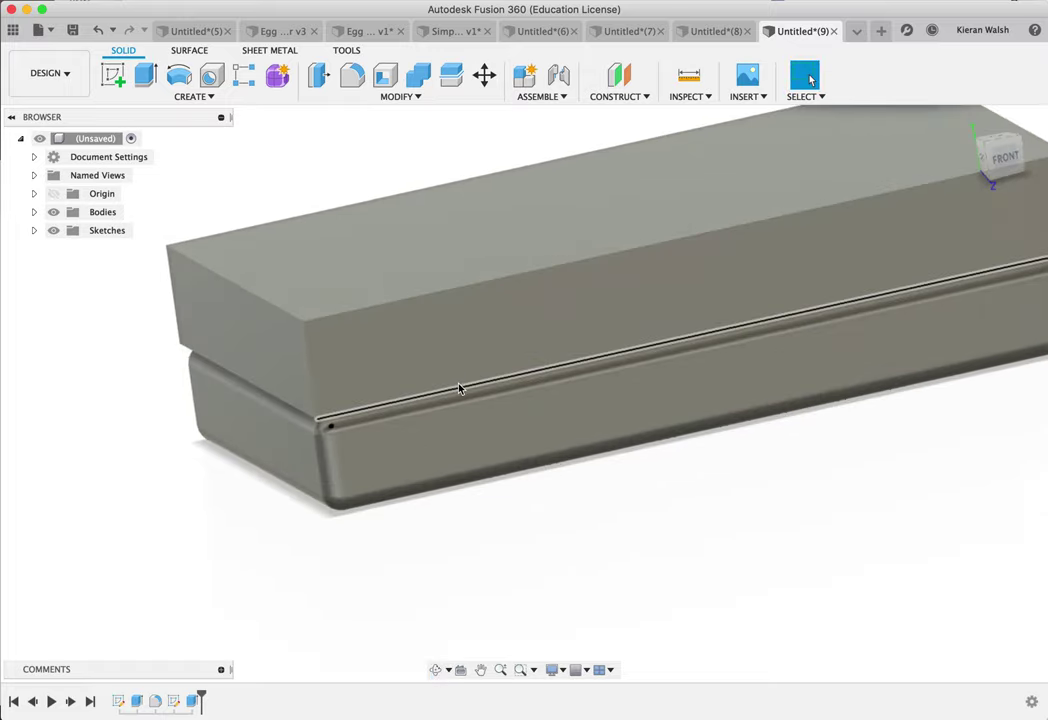
scroll(476, 393, "down", 3)
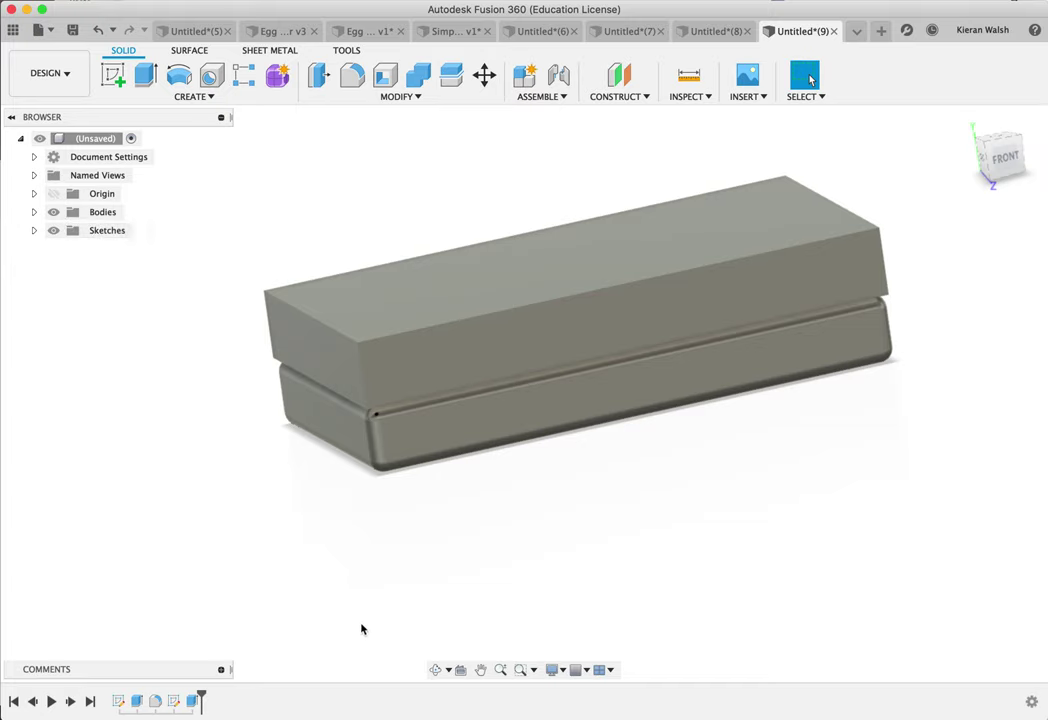
left_click(192, 702)
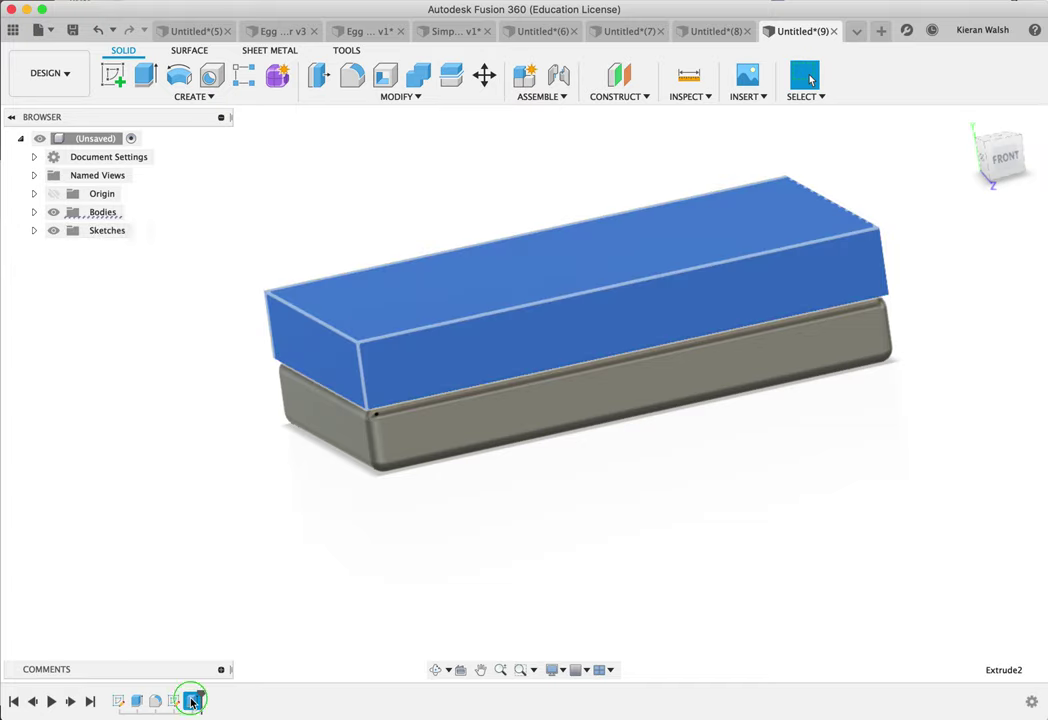
right_click(192, 703)
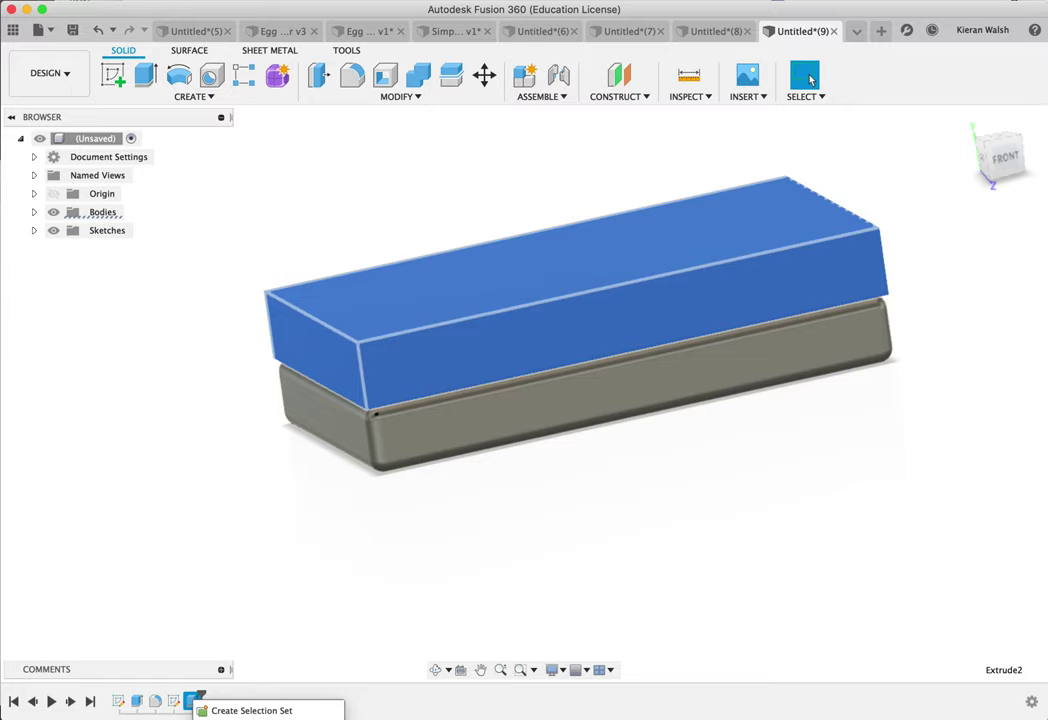
left_click(250, 719)
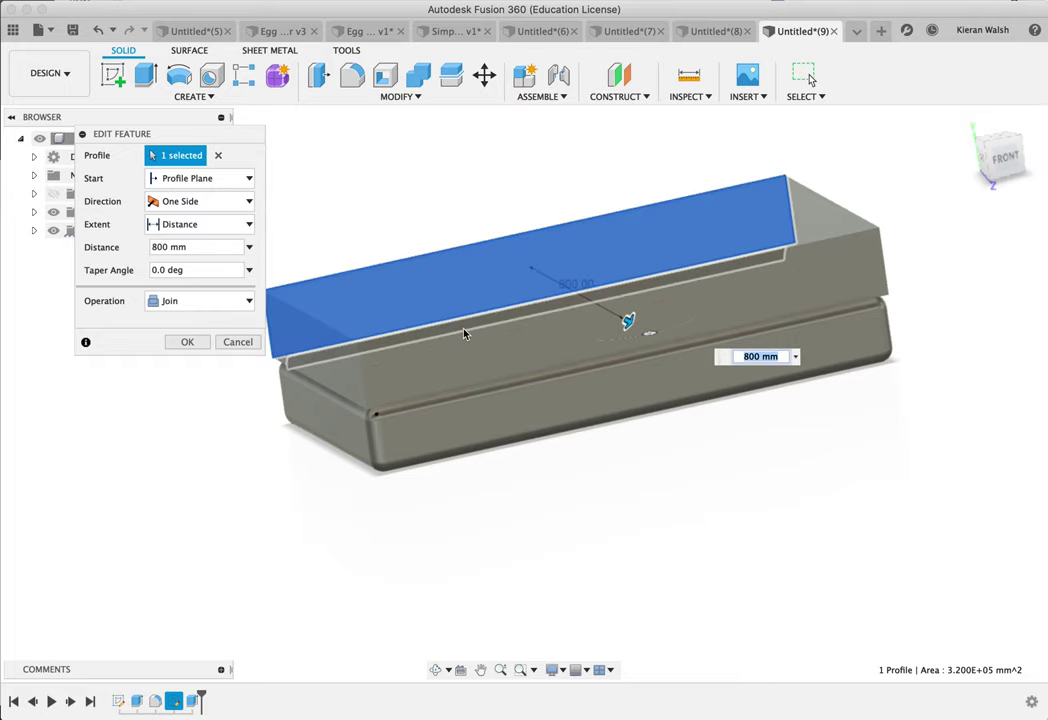
left_click(248, 302)
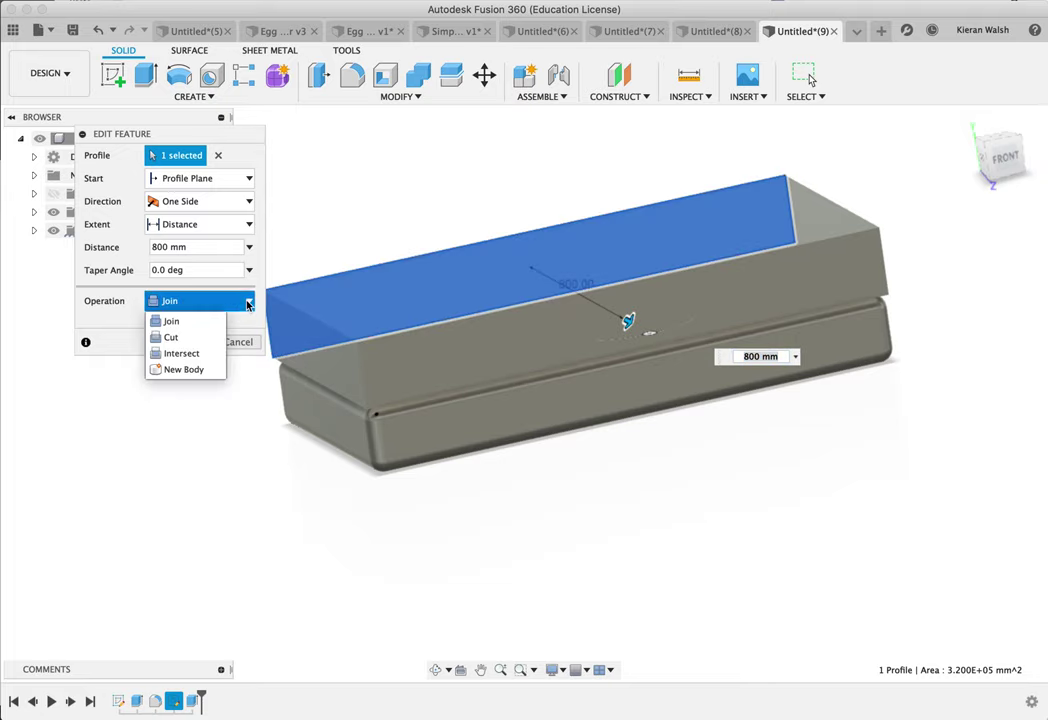
left_click(190, 369)
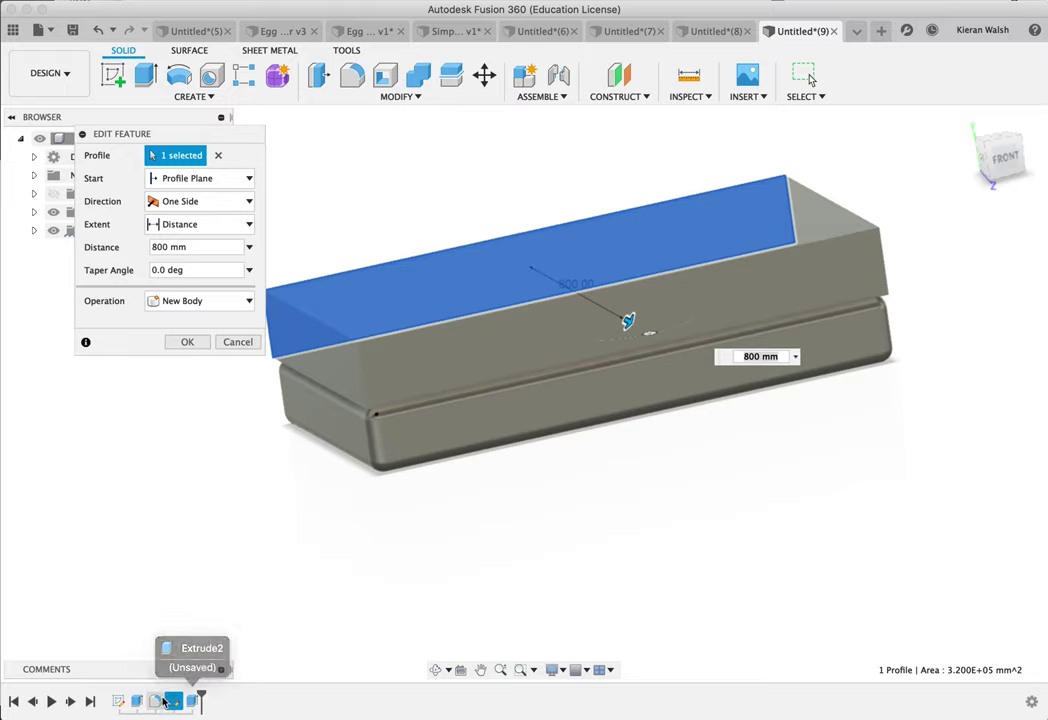
left_click(187, 342)
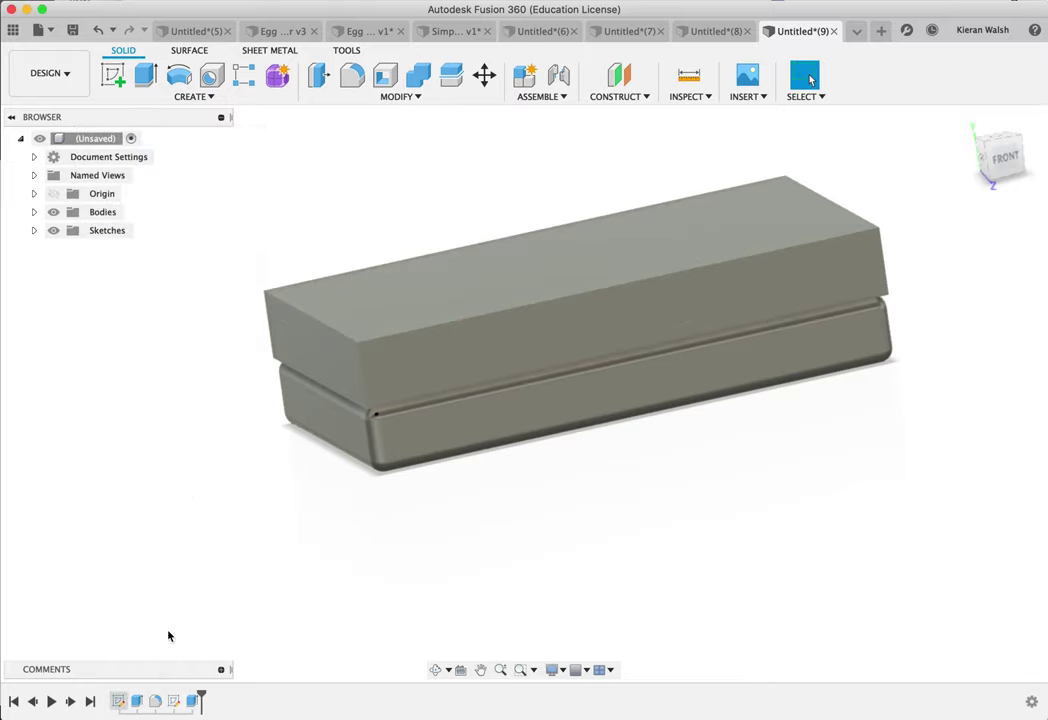
Step: Highlight the lower block's extrusion and each listed body to check that the two blocks are separate
left_click(140, 701)
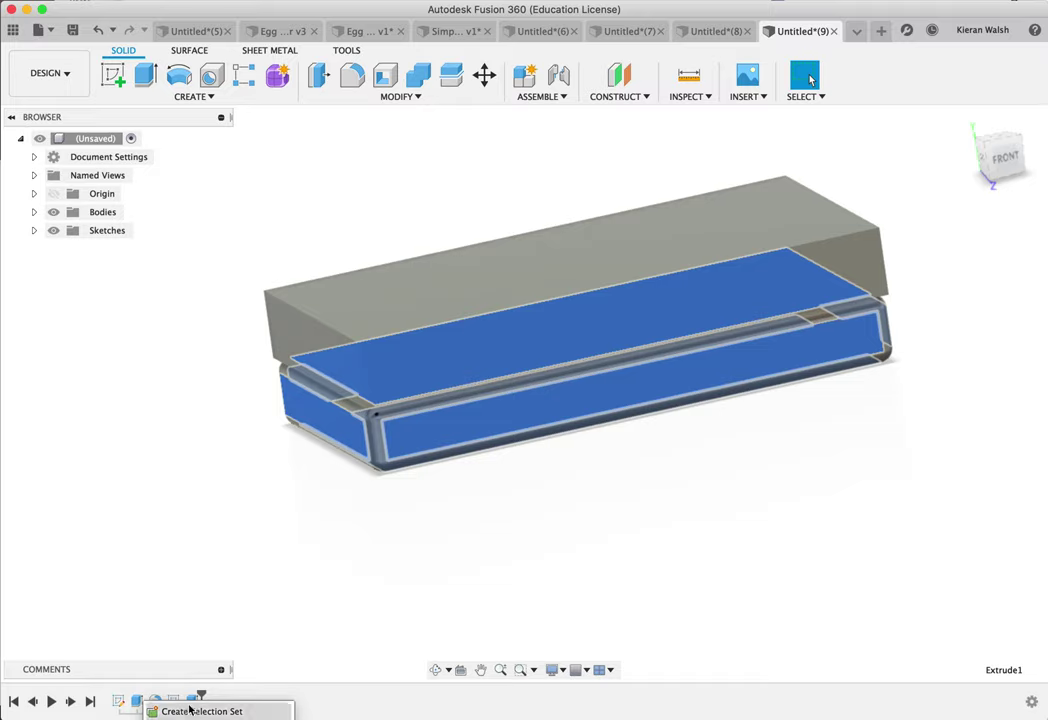
middle_click_drag(402, 450, 456, 390, "shift")
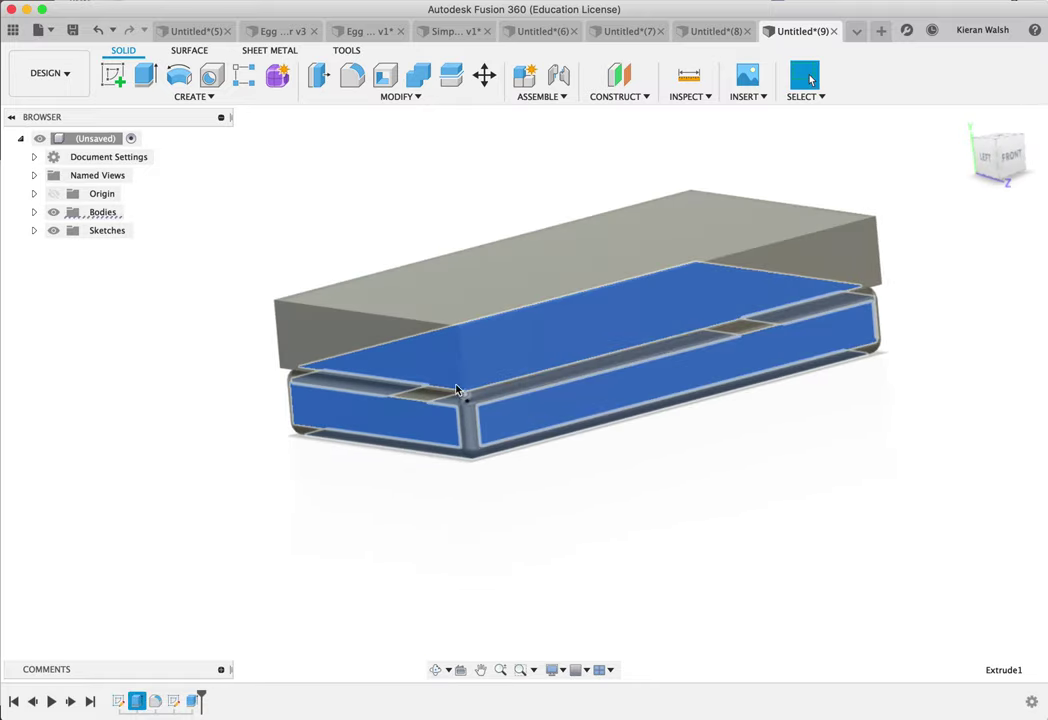
left_click(34, 212)
left_click(82, 231)
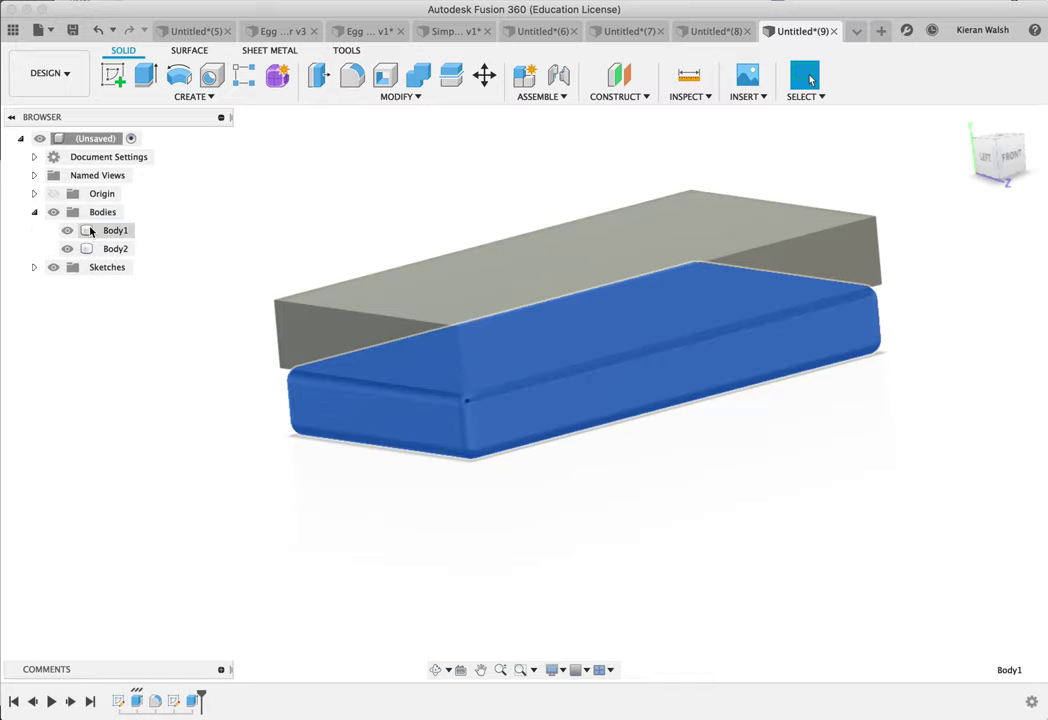
left_click(91, 251)
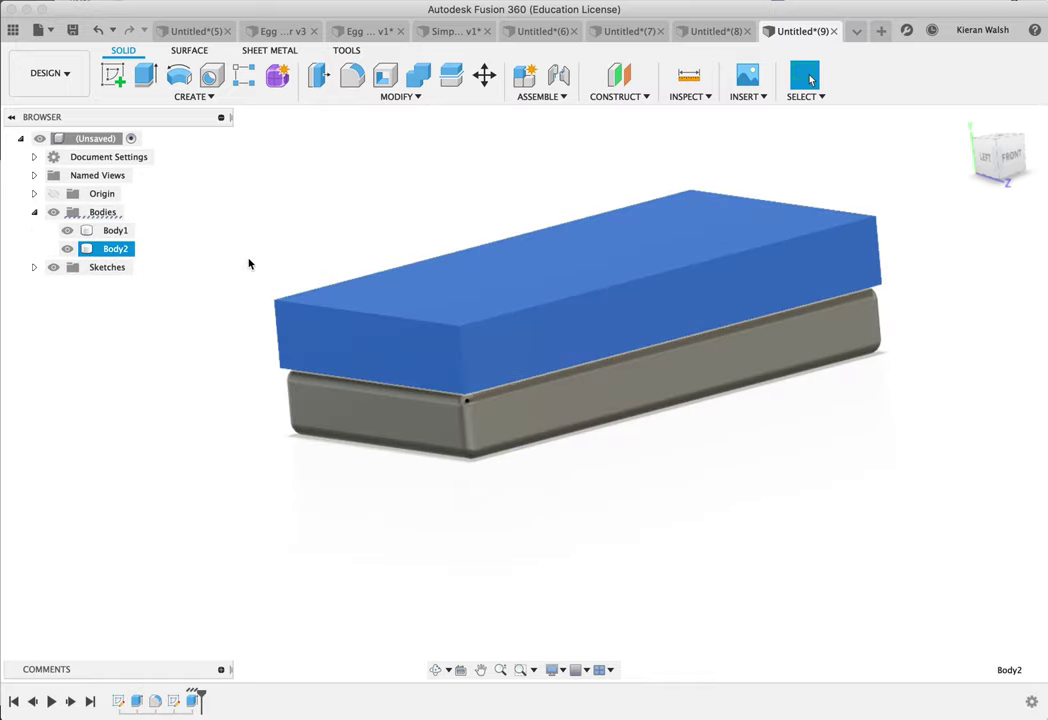
Step: Fillet all twelve edges of the upper block with a constant 40 mm radius and rolling-ball corners
scroll(426, 269, "up", 3)
middle_click_drag(423, 384, 540, 385, "shift")
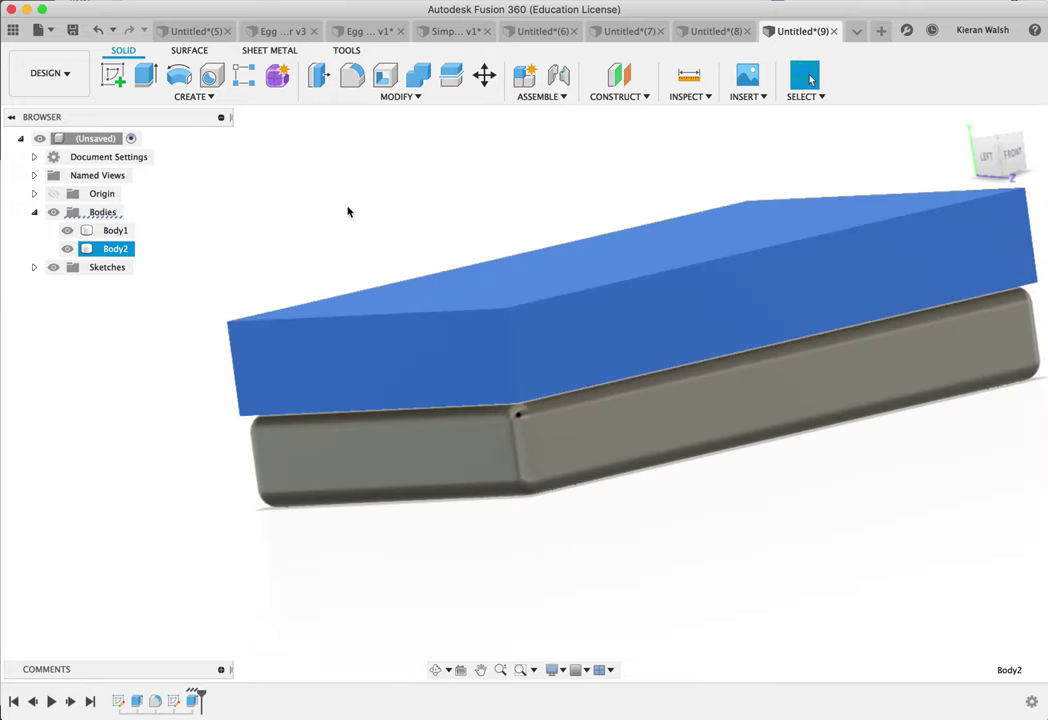
left_click(349, 73)
left_click(516, 306)
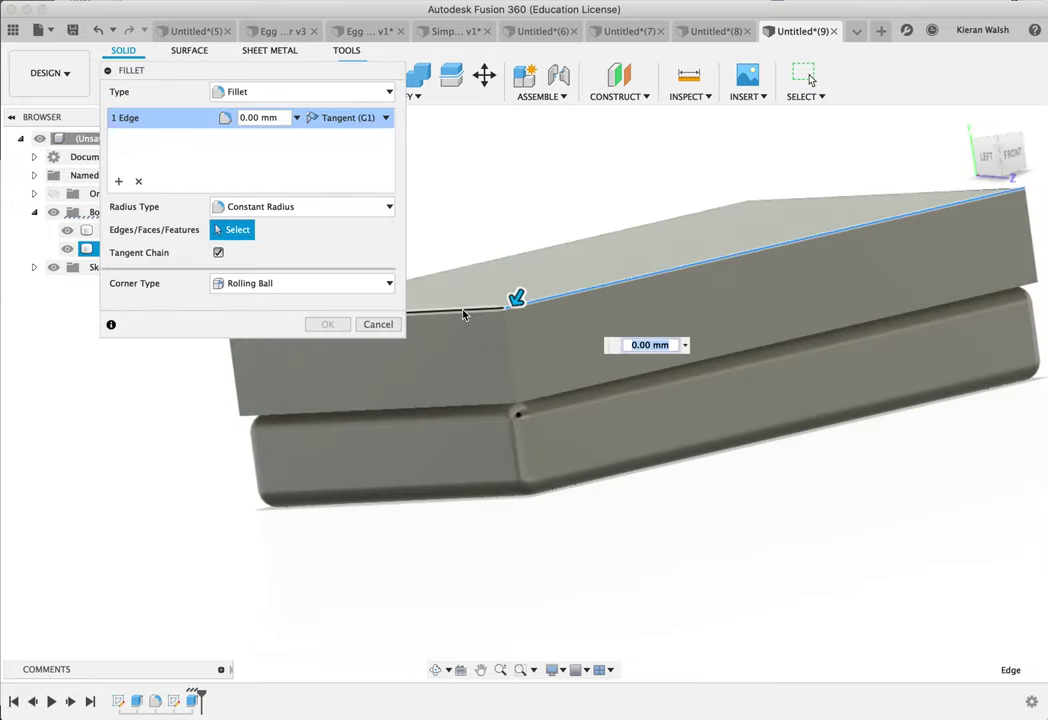
left_click(468, 310)
left_click(512, 349)
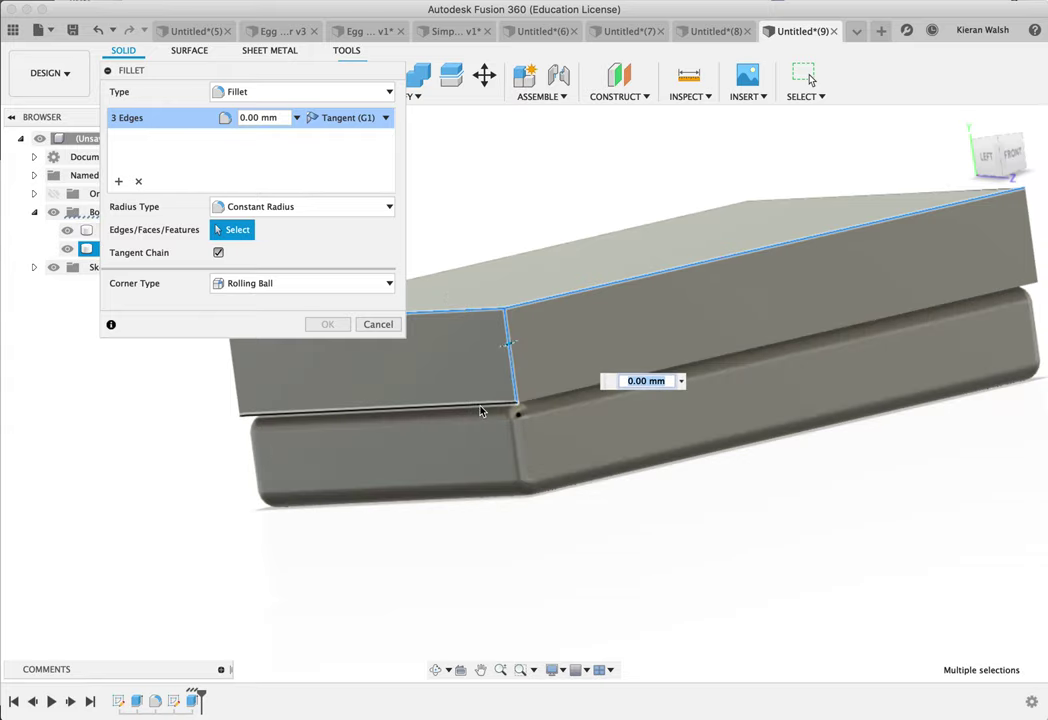
left_click(483, 405)
left_click(551, 397)
mouse_move(551, 397)
middle_mouse_down("shift")
mouse_move(484, 414)
mouse_move(580, 358)
mouse_move(535, 381)
middle_mouse_up("shift")
left_click(535, 350)
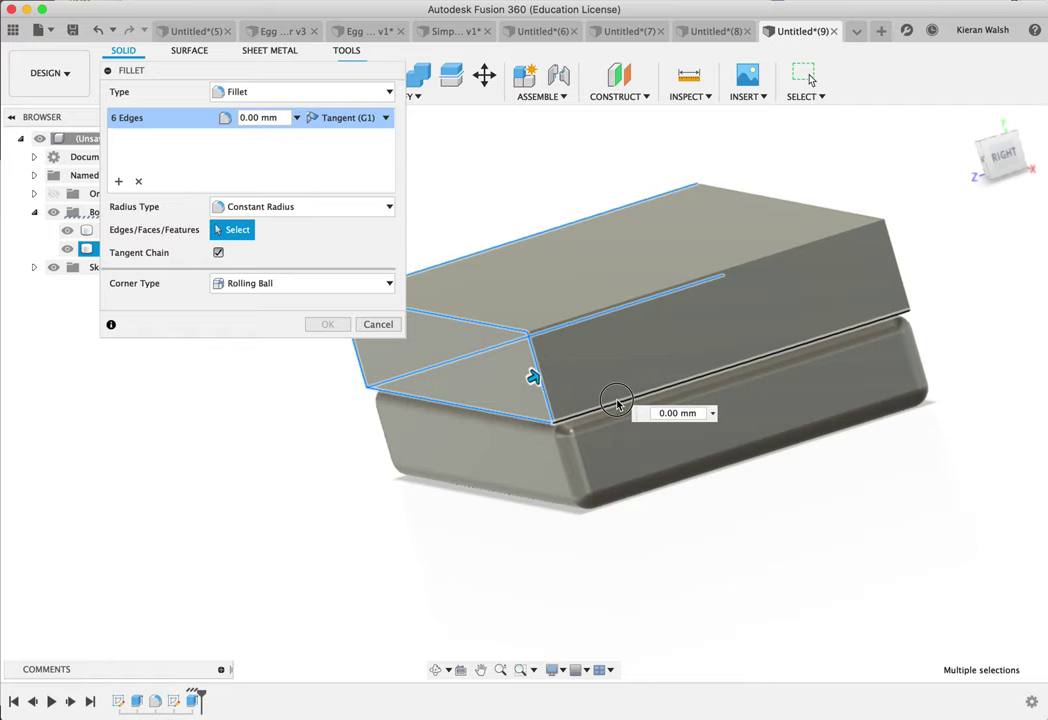
left_click(620, 402)
left_click(678, 289)
middle_click_drag(678, 289, 723, 283, "shift")
left_click(689, 336)
left_click(639, 251)
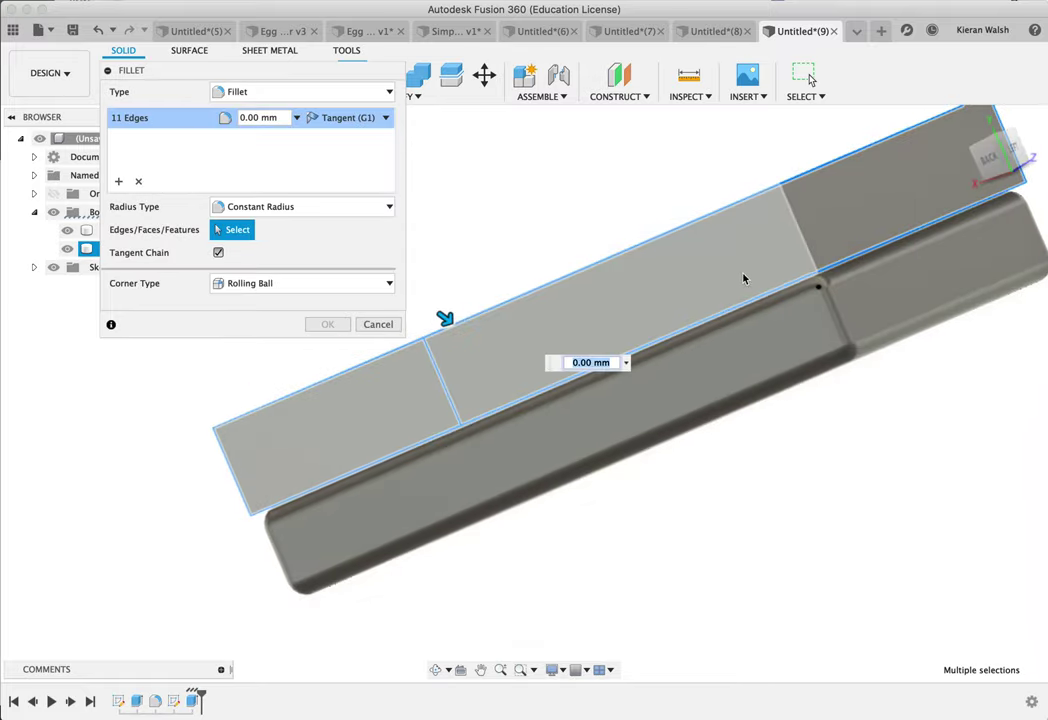
left_click(800, 244)
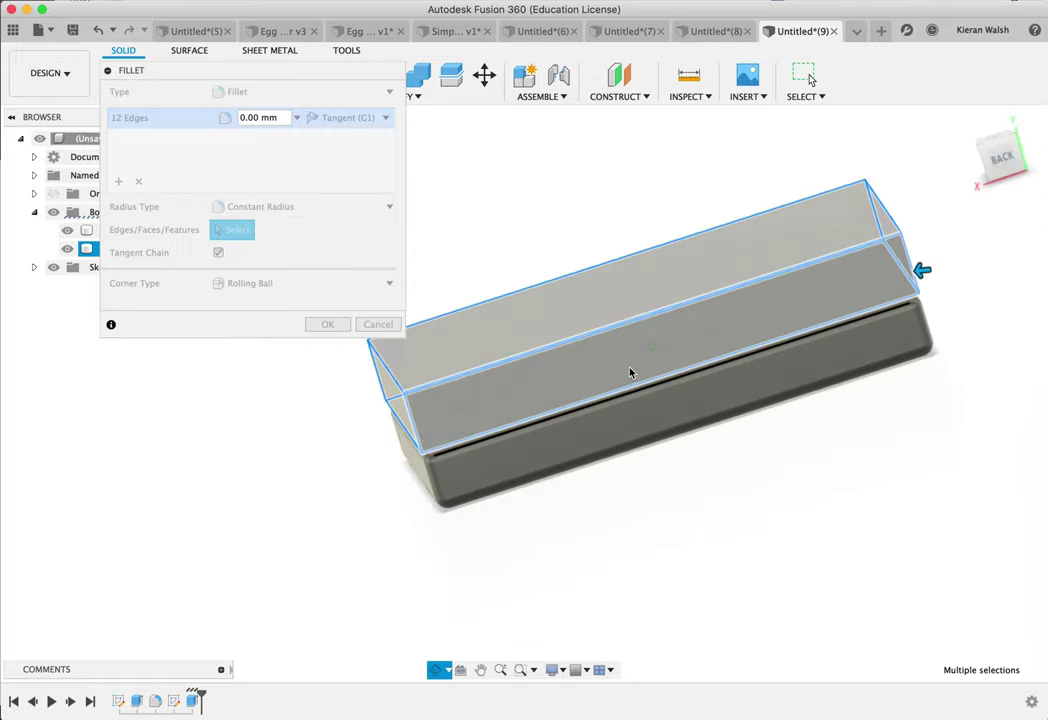
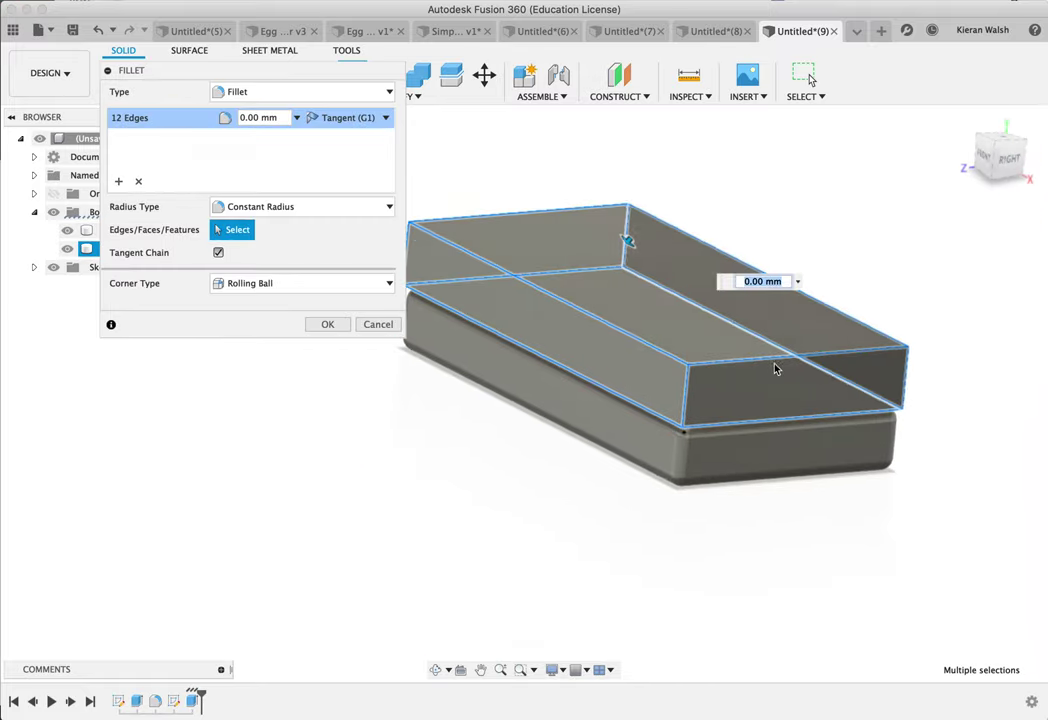
left_click_drag(203, 68, 144, 65)
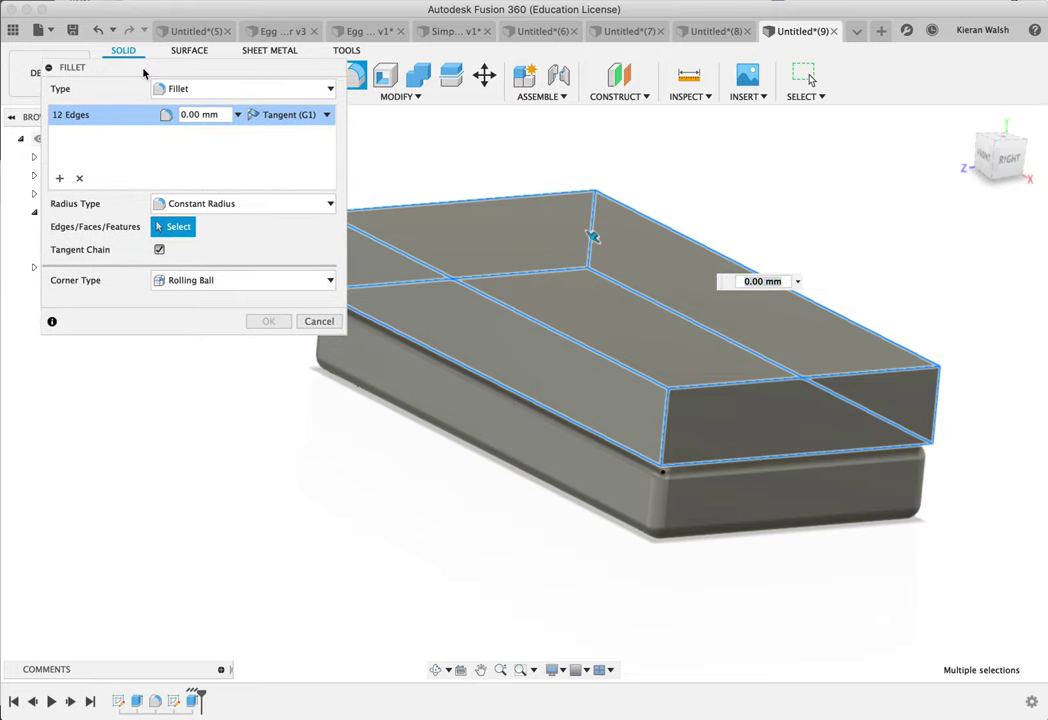
left_click(166, 114)
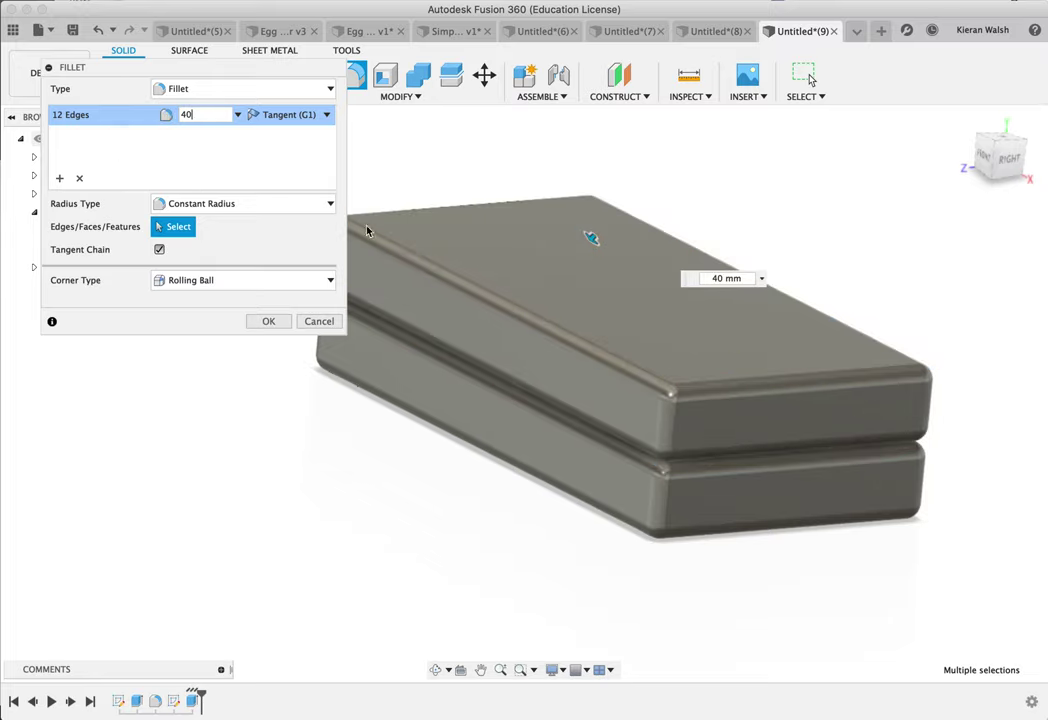
left_click(284, 322)
Step: Sketch a rectangle on the front plane from the origin, extending 150 mm outward from the cushions' end and 400 mm up to their top
middle_click_drag(517, 409, 665, 360, "shift")
left_click(991, 152)
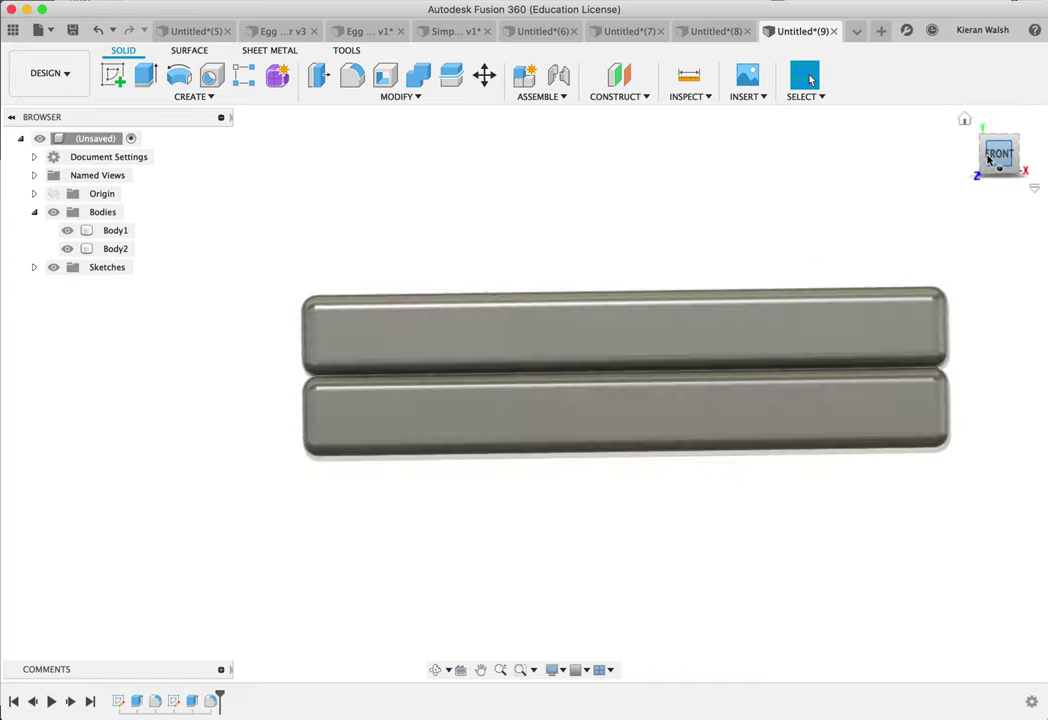
left_click(113, 75)
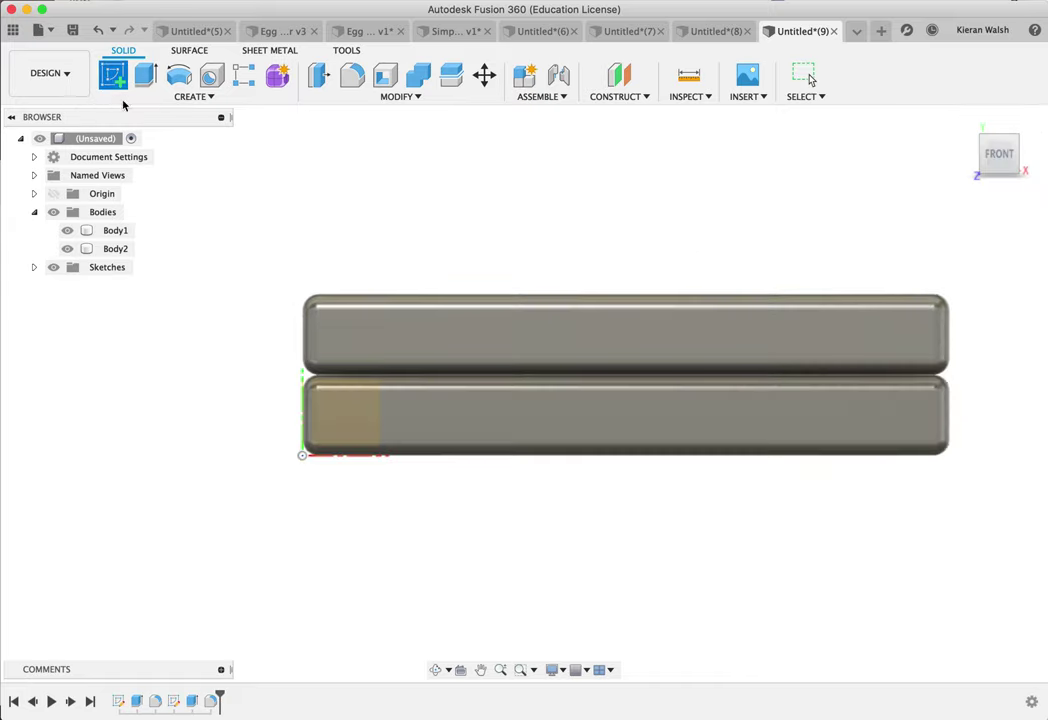
left_click(344, 444)
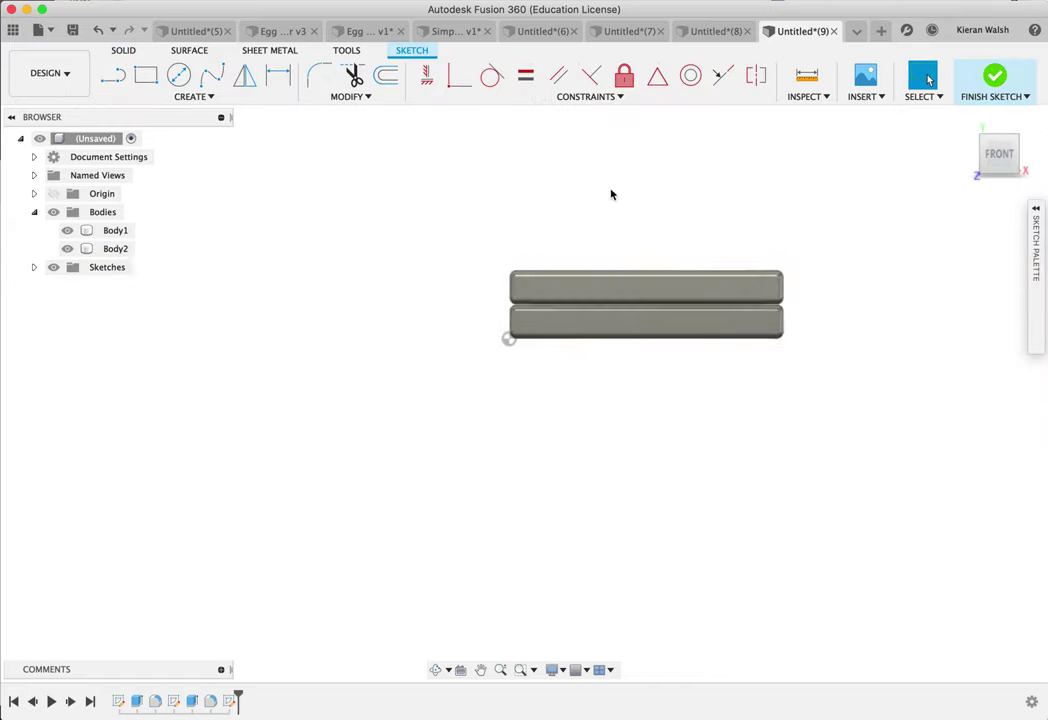
left_click(145, 76)
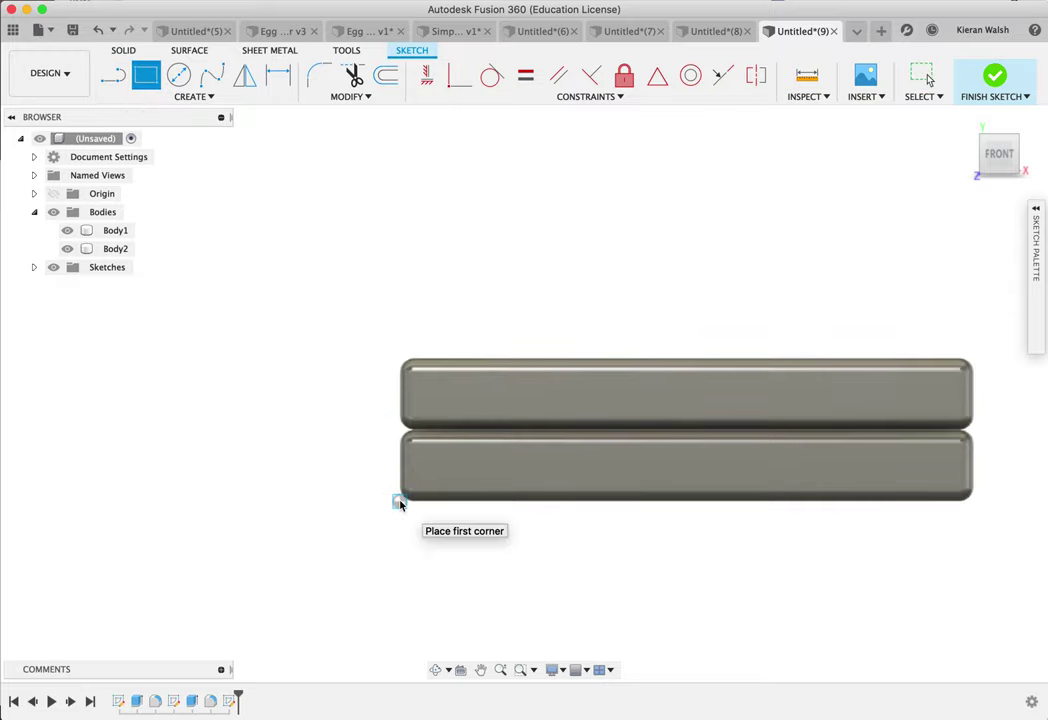
scroll(399, 503, "up", 2)
left_click(399, 502)
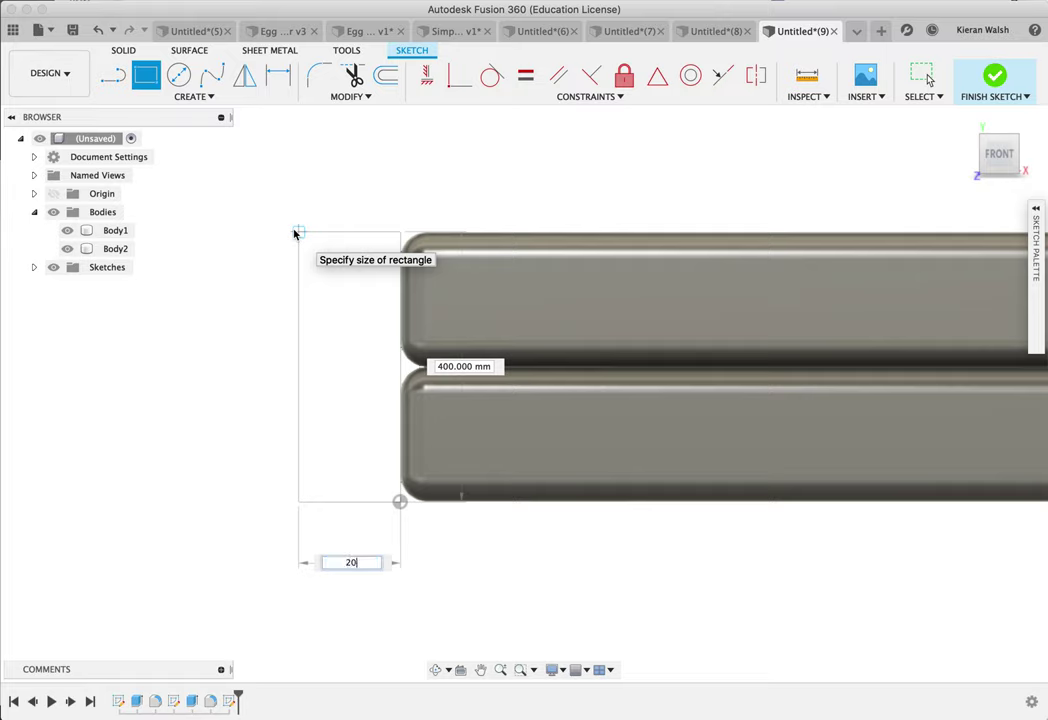
key("Tab")
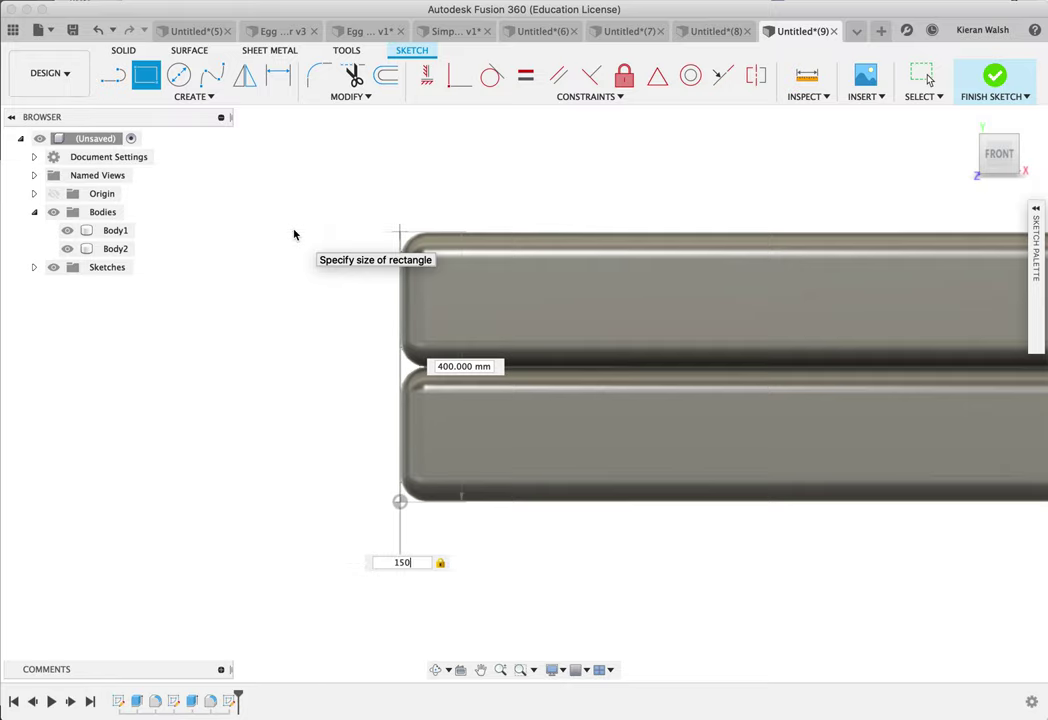
key("Return")
key("Escape")
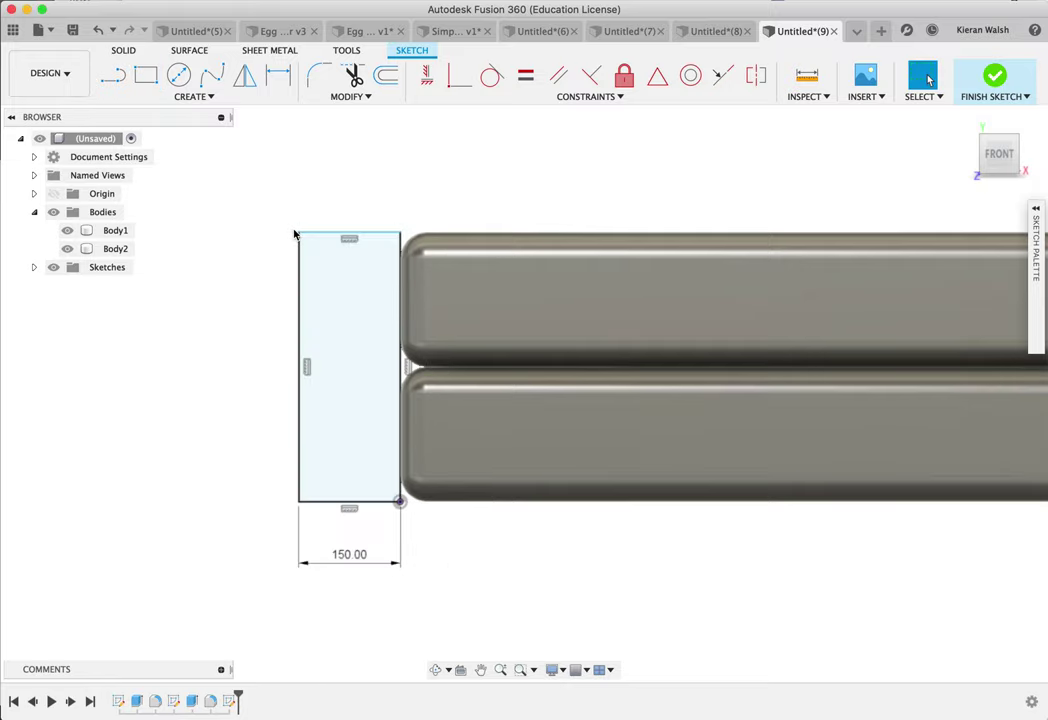
Step: Draw a 350 mm three-point arc from the rectangle's upper outer corner, curving up and away from the cushions tangent to the side
scroll(381, 290, "down", 3)
scroll(378, 240, "up", 2)
scroll(376, 180, "up", 3)
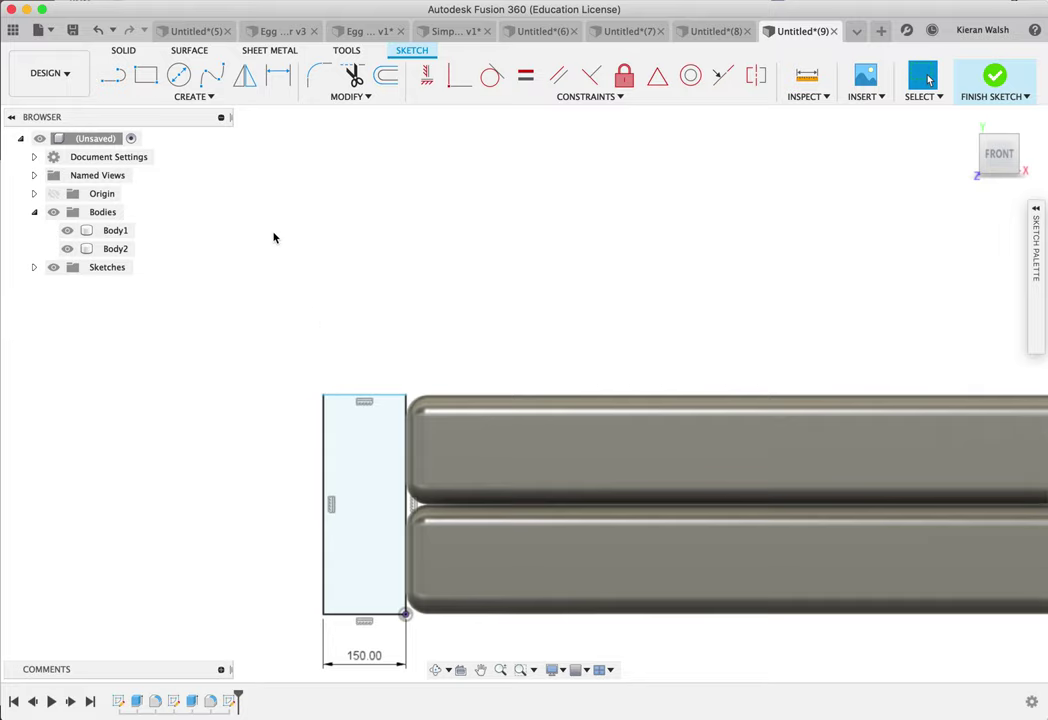
left_click(205, 97)
mouse_move(198, 168)
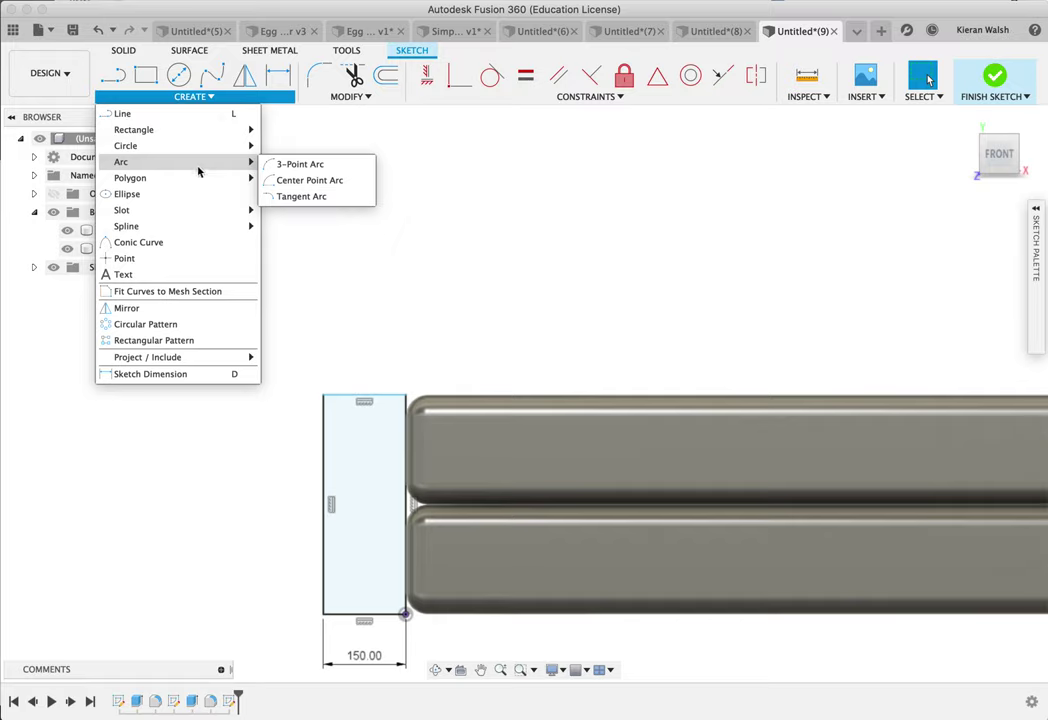
left_click(292, 164)
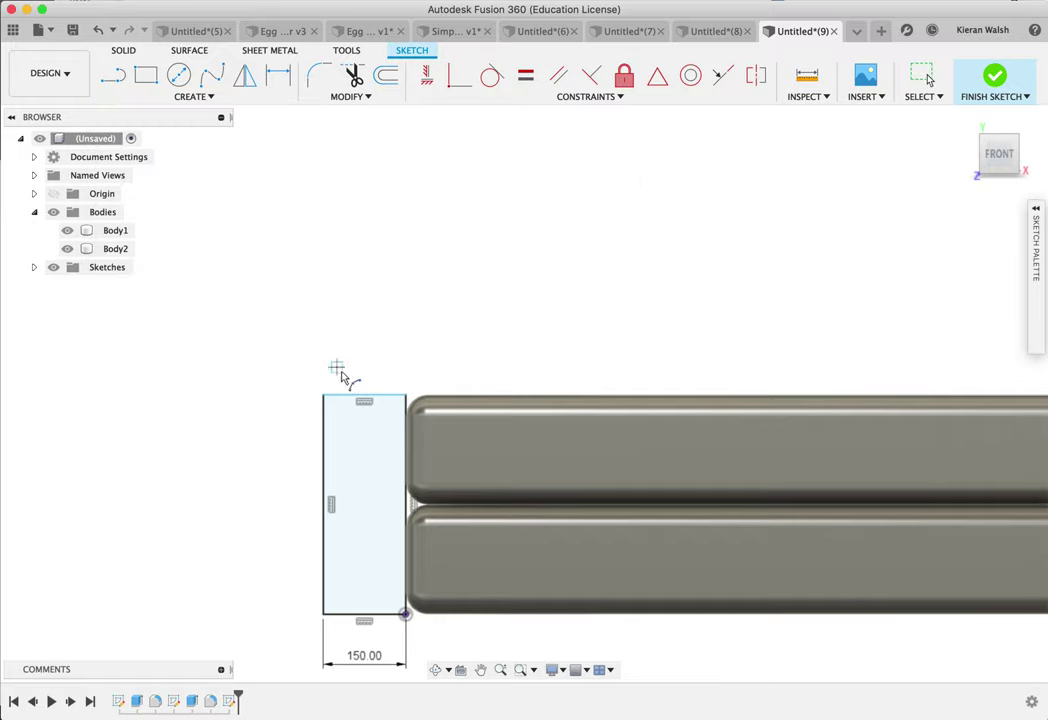
left_click(325, 398)
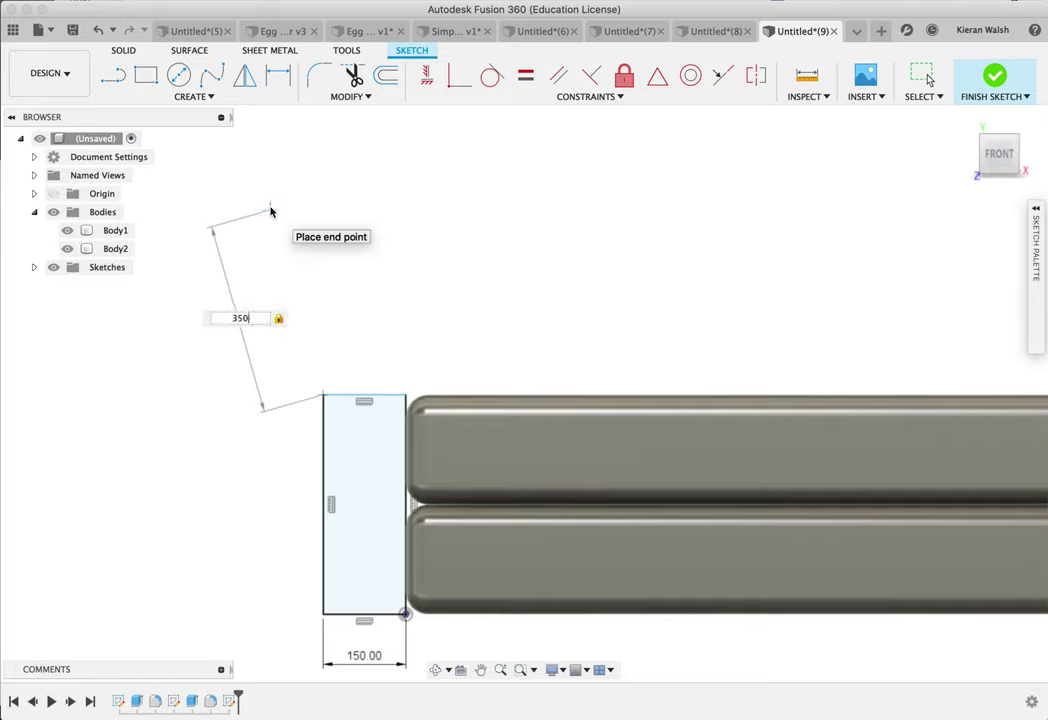
left_click(270, 210)
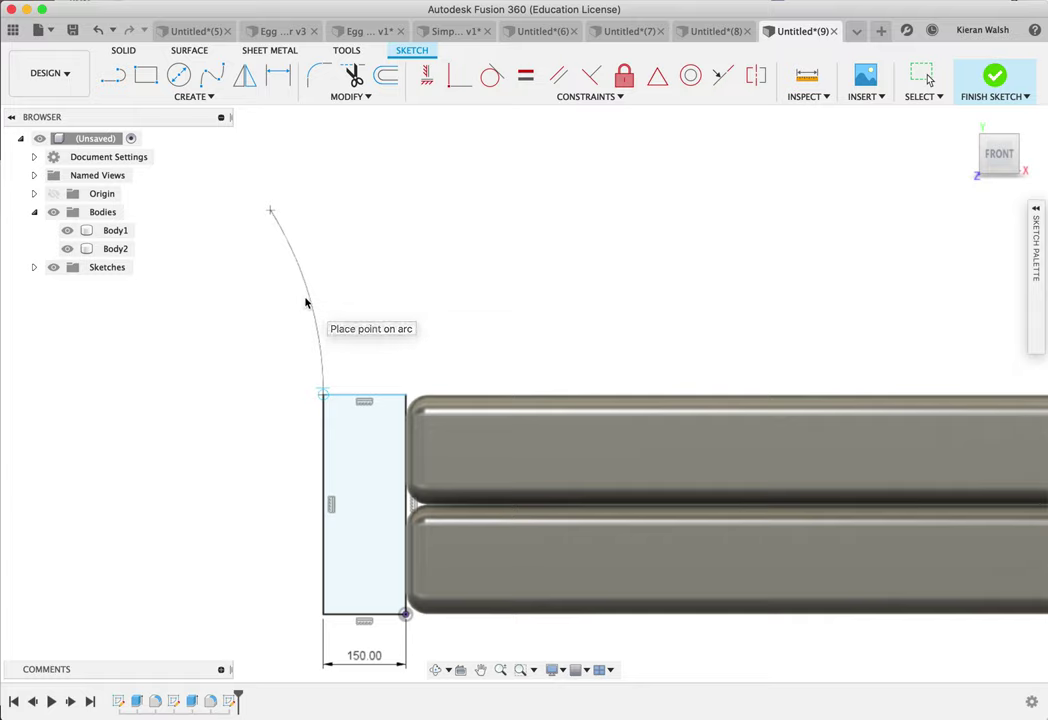
left_click(305, 270)
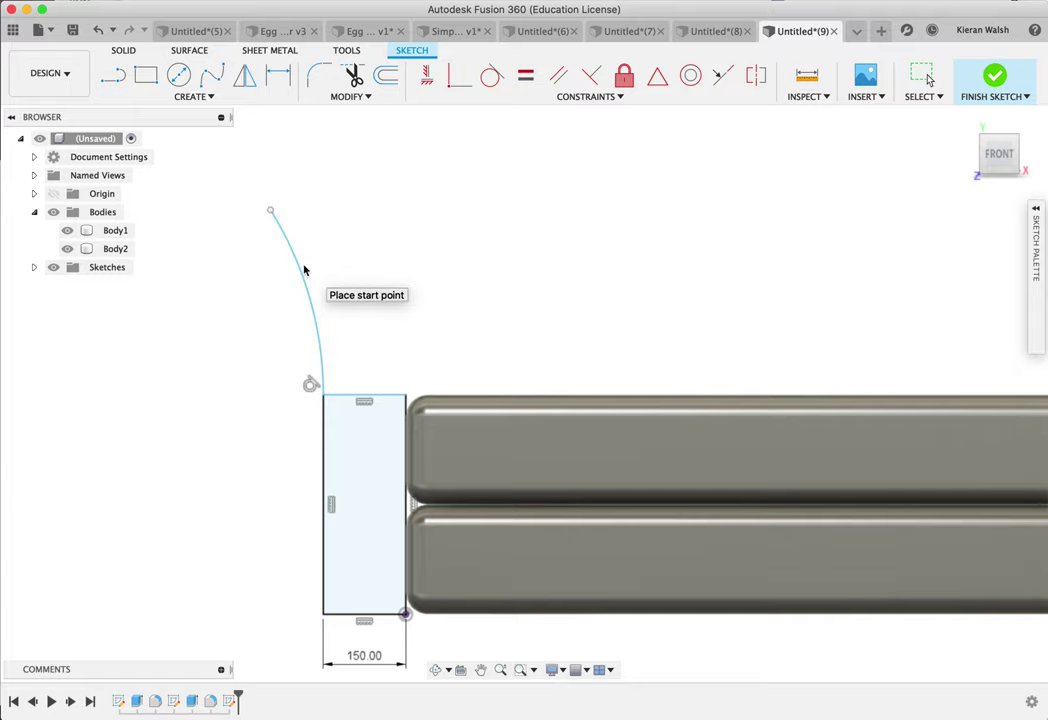
Step: Draw a second tangent three-point arc from the rectangle's upper inner corner, ending level with the first arc's upper end
left_click(406, 400)
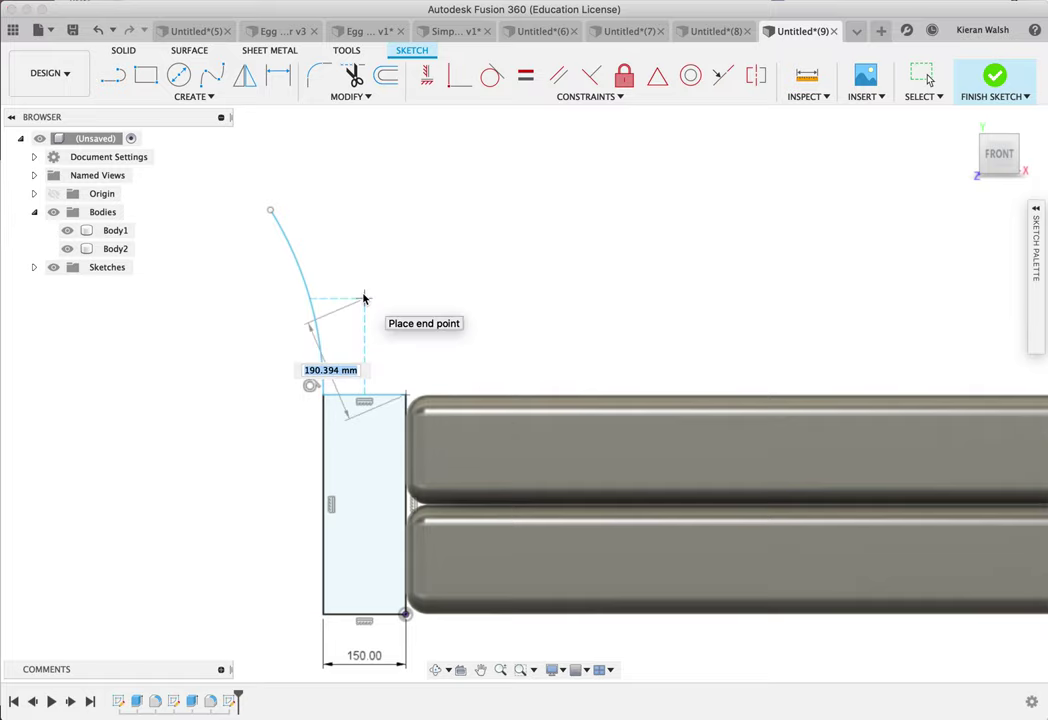
left_click(192, 96)
mouse_move(162, 177)
mouse_move(200, 161)
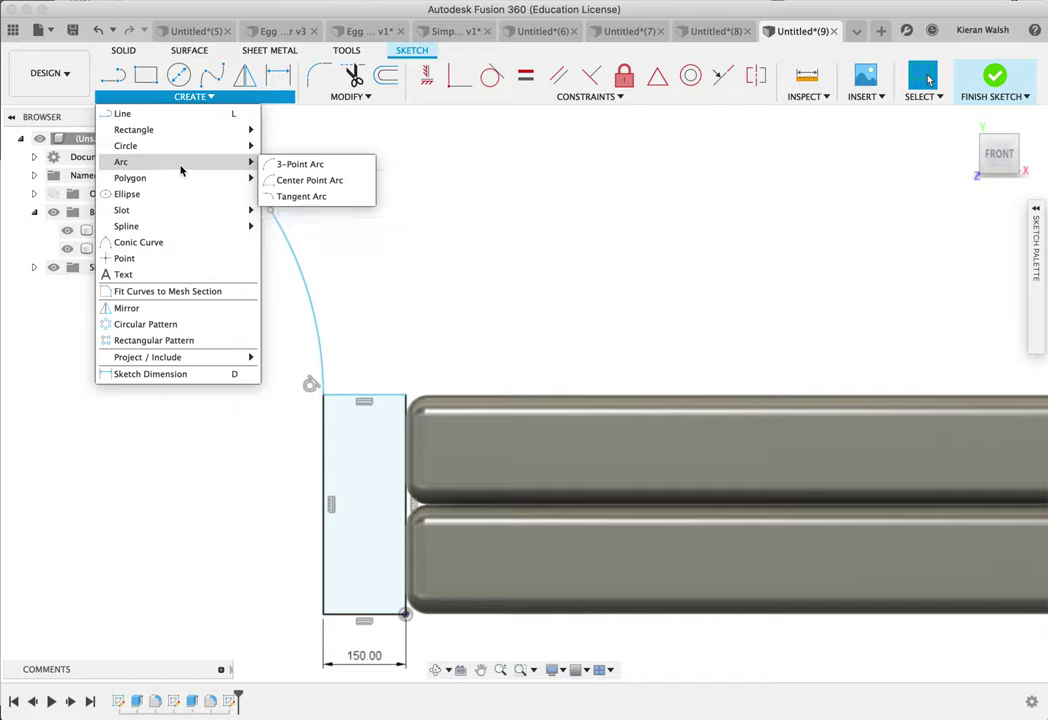
left_click(288, 163)
left_click(406, 400)
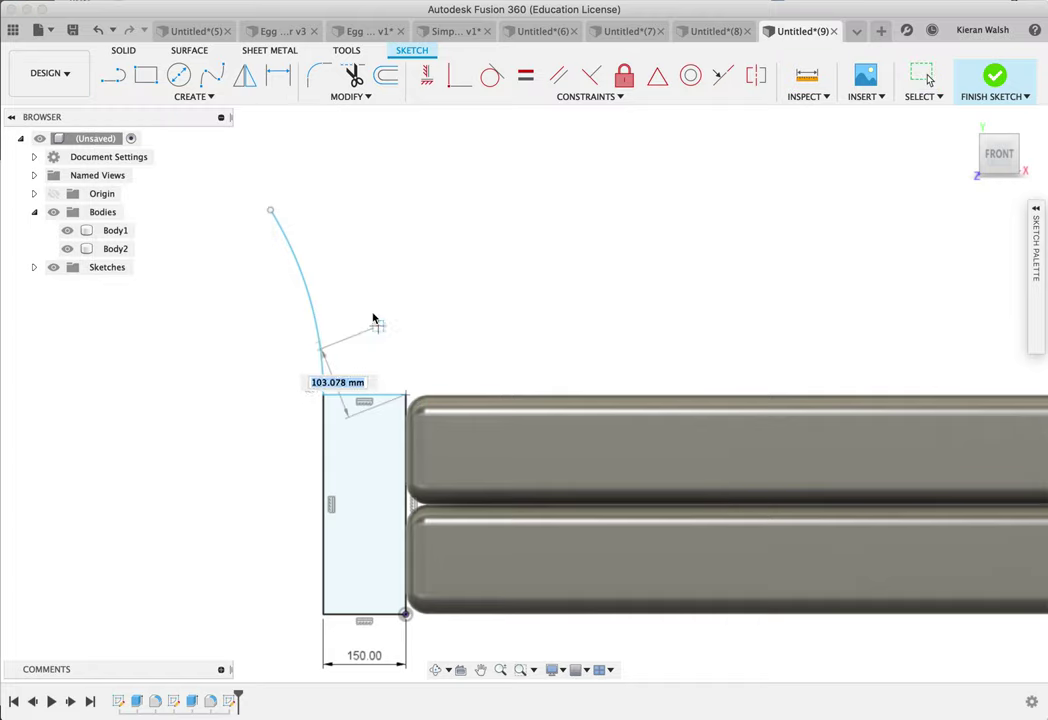
scroll(310, 222, "up", 2)
scroll(310, 222, "up", 1)
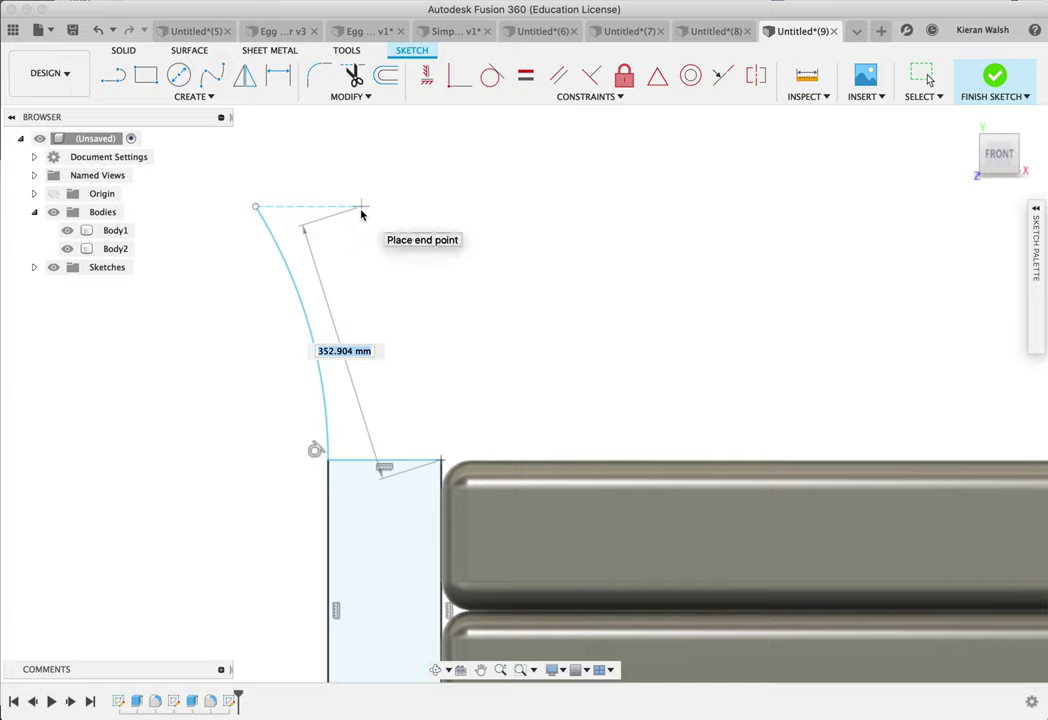
left_click(308, 209)
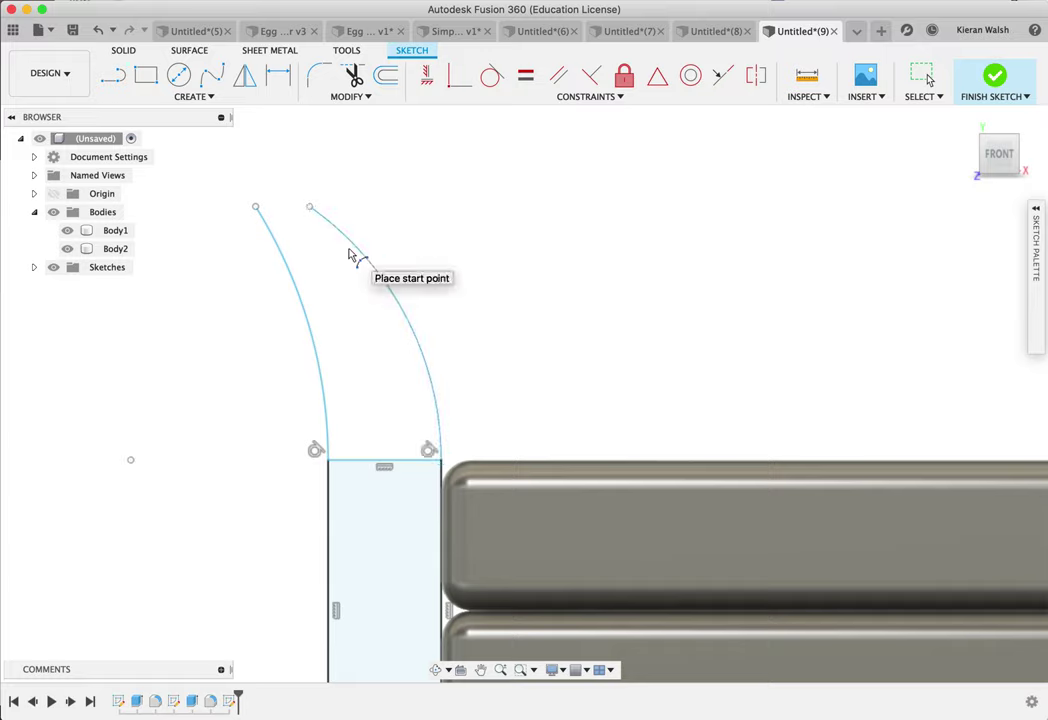
Step: Close the top of the backrest profile with a horizontal line joining the upper ends of the two arcs
left_click(113, 75)
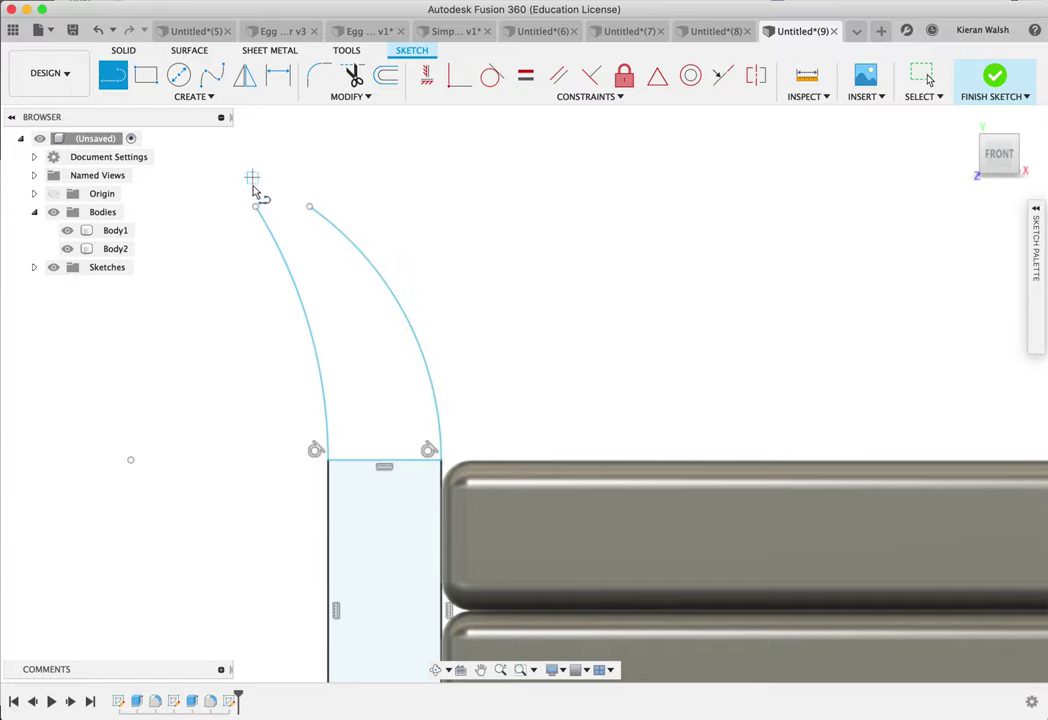
left_click(256, 207)
left_click(311, 208)
scroll(433, 330, "down", 2)
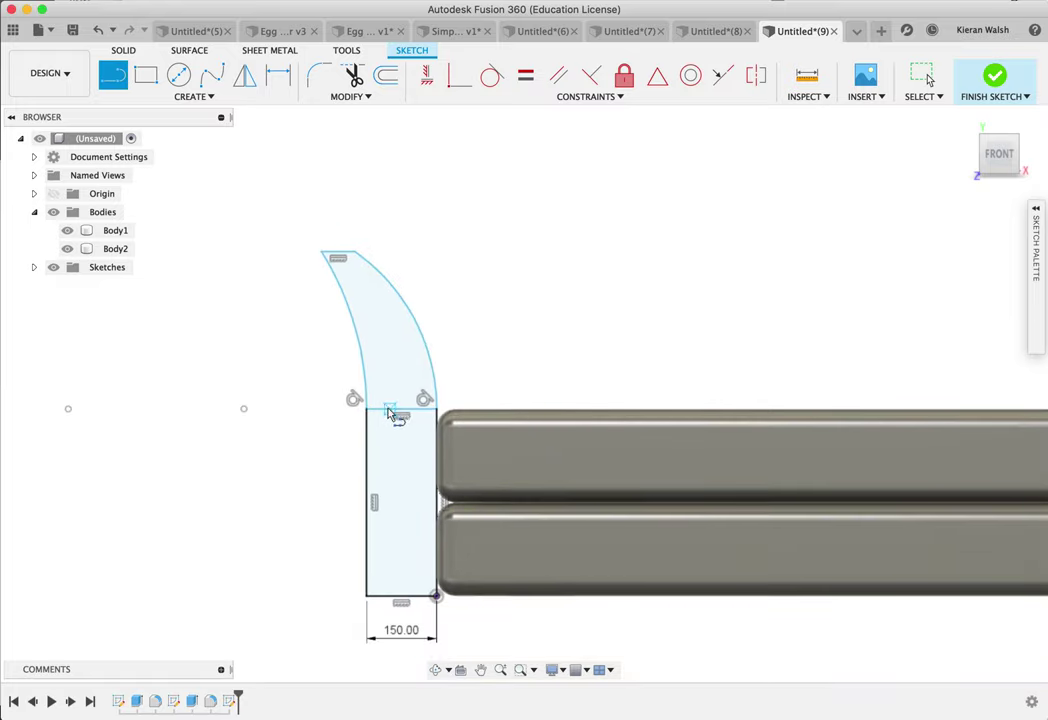
Step: Trim the line between the rectangle and the curved section to form one profile, and finish the sketch
left_click(353, 76)
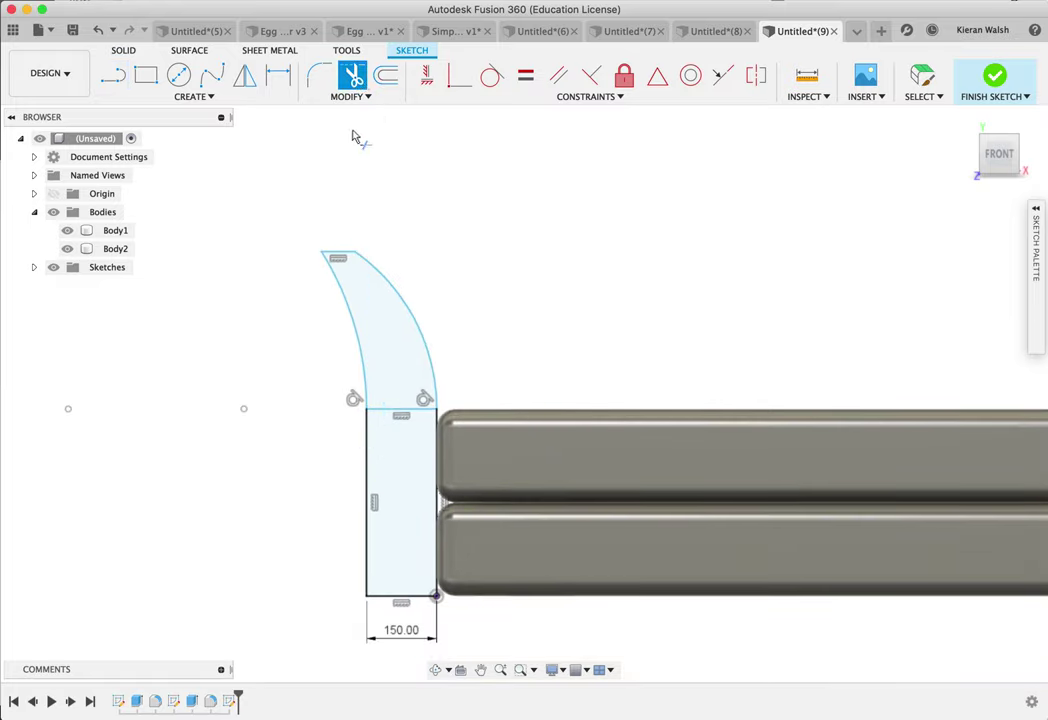
left_click(392, 410)
mouse_move(277, 436)
middle_mouse_down()
mouse_move(234, 445)
mouse_move(262, 370)
mouse_move(332, 417)
mouse_move(297, 440)
mouse_move(444, 351)
middle_mouse_up()
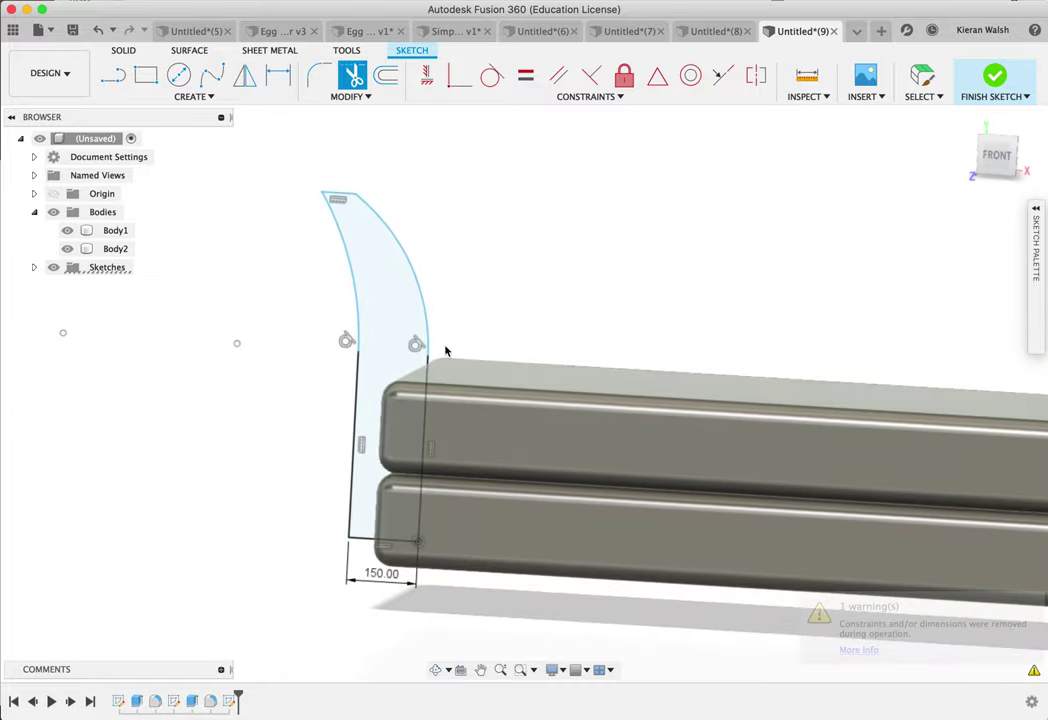
left_click(997, 77)
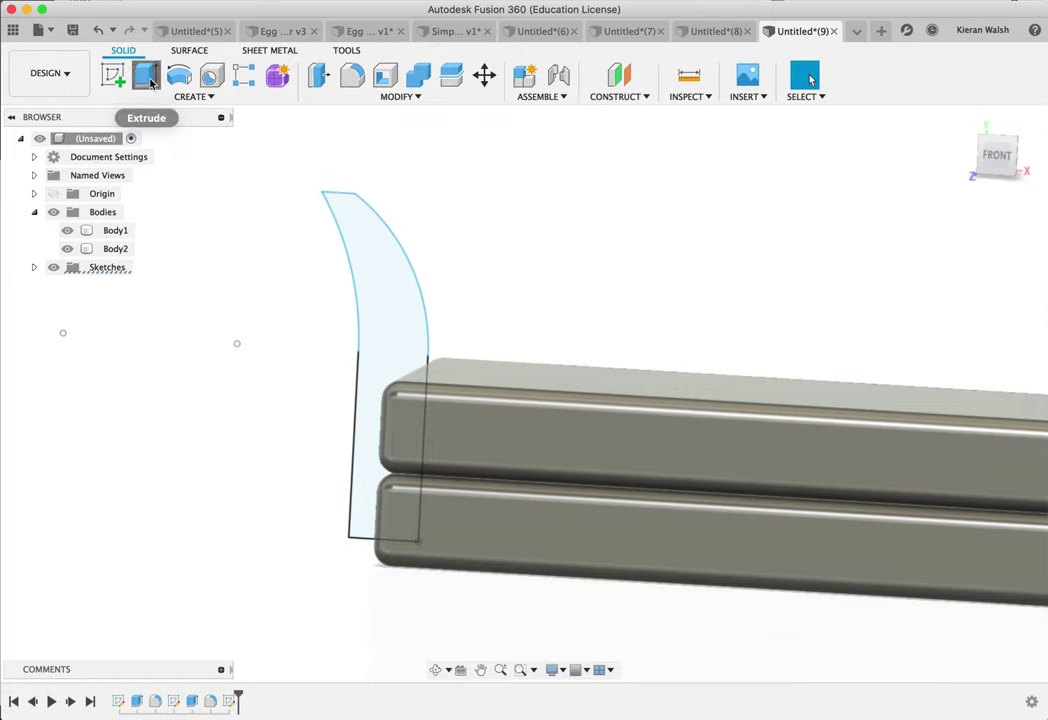
Step: Extrude the curved backrest profile 800 mm across the cushions' full depth as a new body
left_click(150, 80)
middle_click_drag(363, 367, 448, 335, "shift")
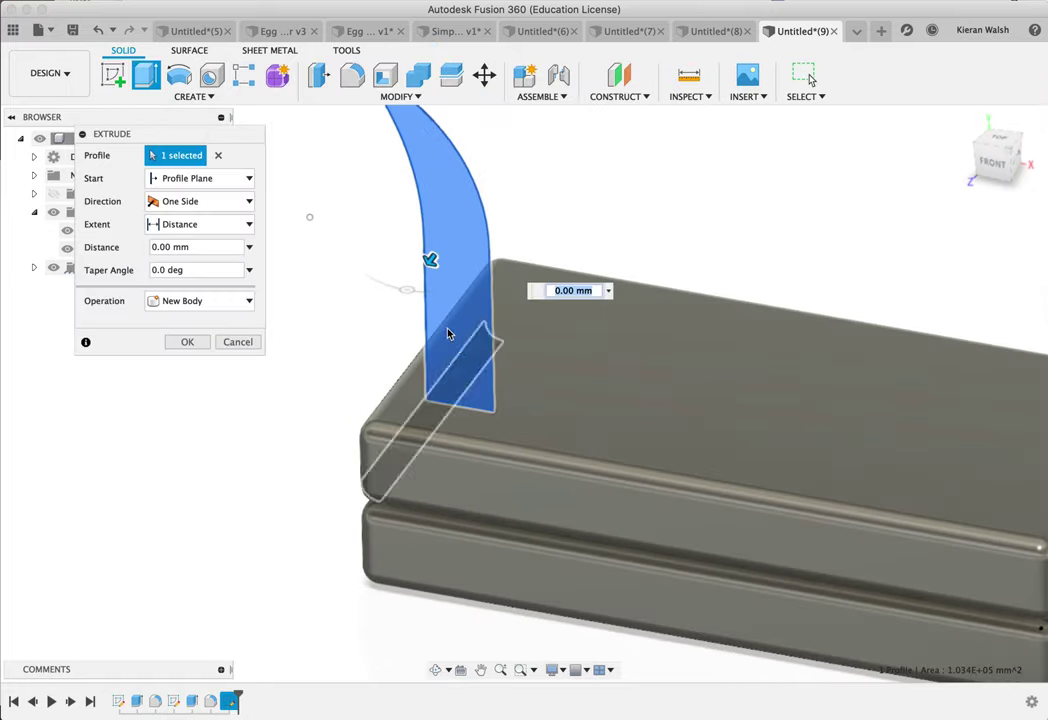
left_click_drag(197, 247, 125, 246)
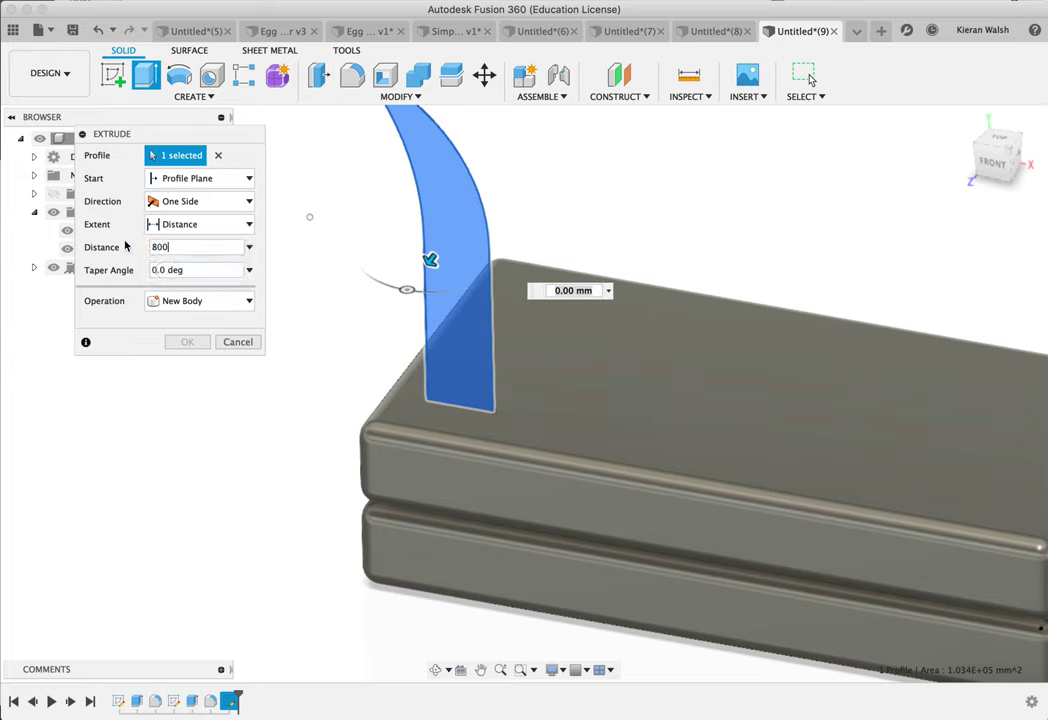
type("800")
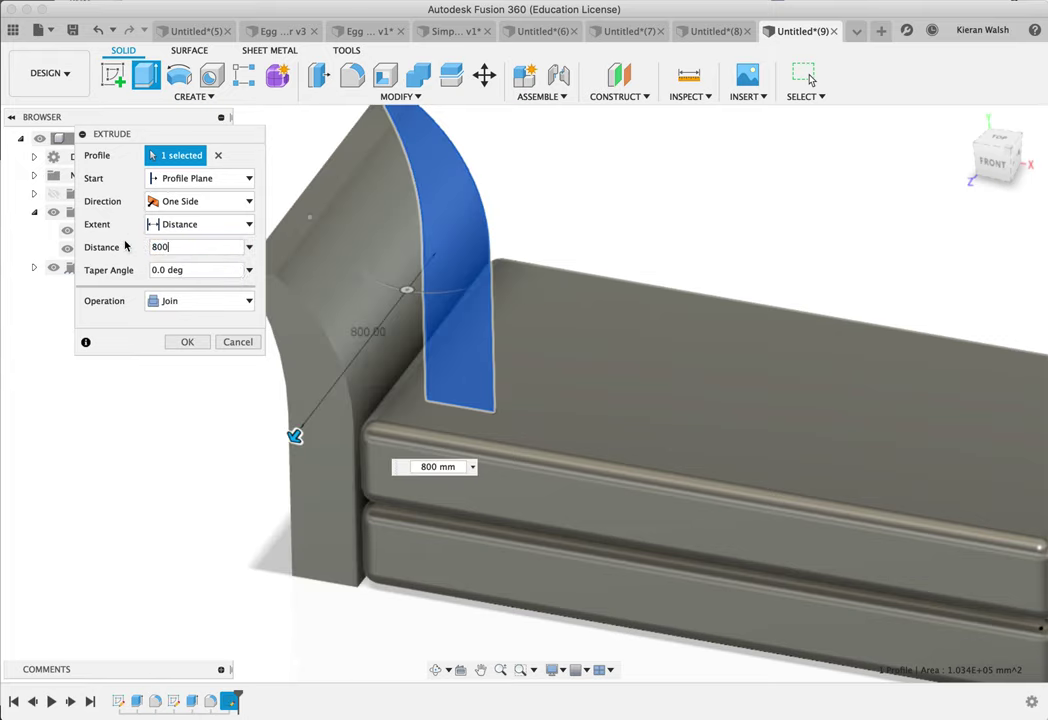
left_click(185, 310)
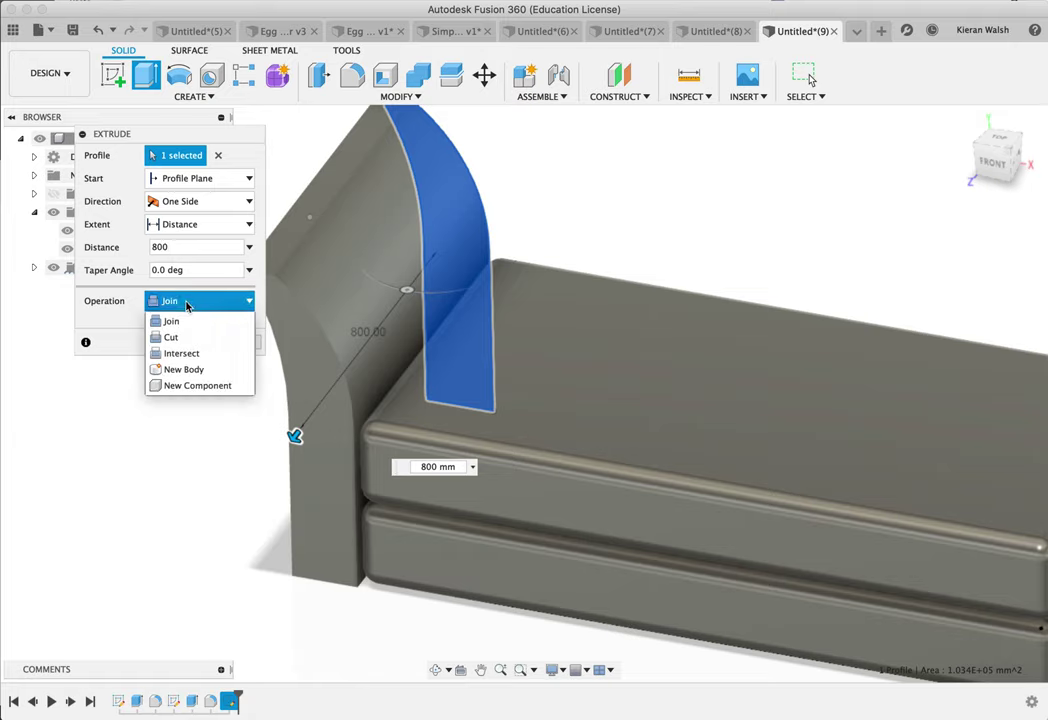
left_click(202, 370)
left_click(188, 343)
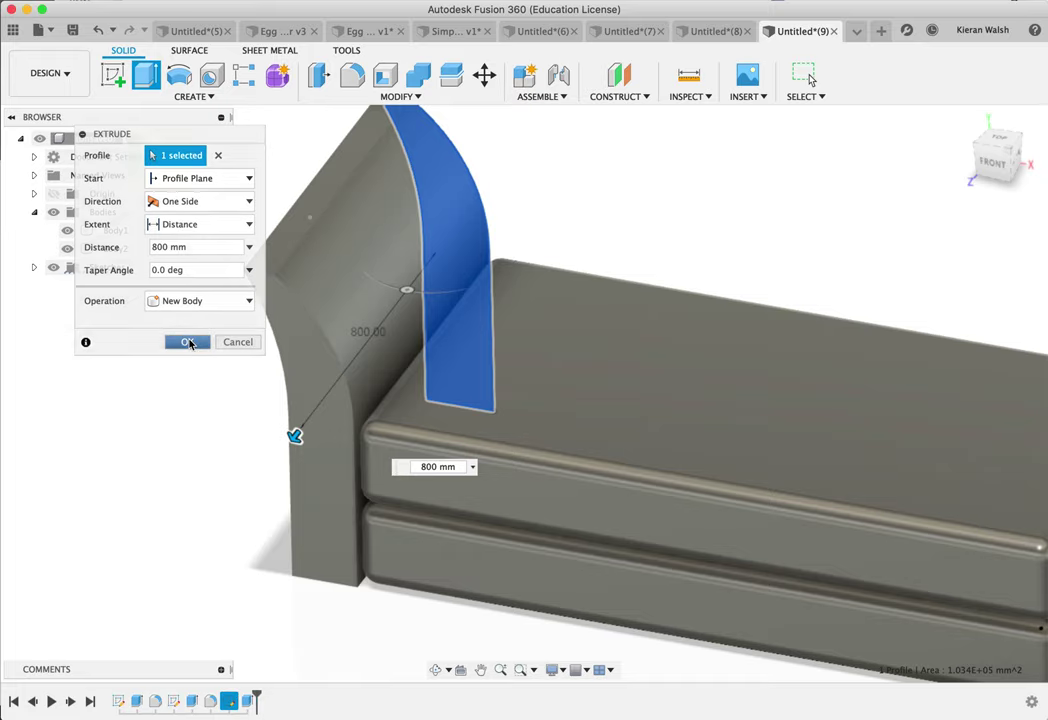
Step: Start a fillet on the backrest and select its top edges and the edges running down its sides
middle_click_drag(545, 426, 530, 405, "shift")
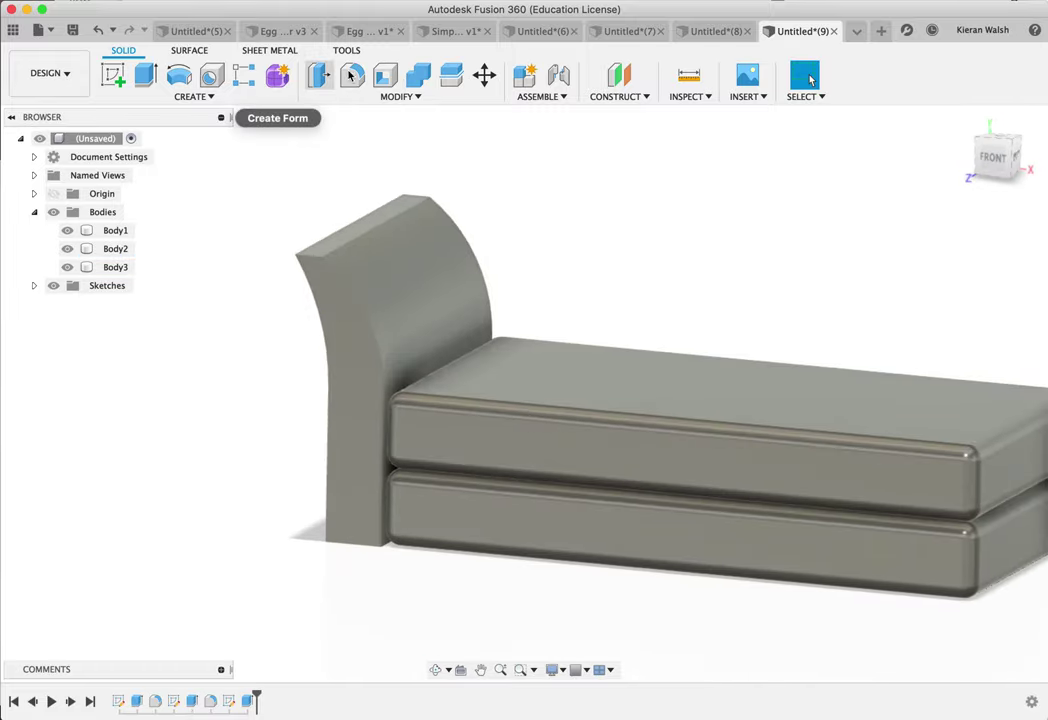
left_click(352, 75)
left_click_drag(243, 66, 126, 65)
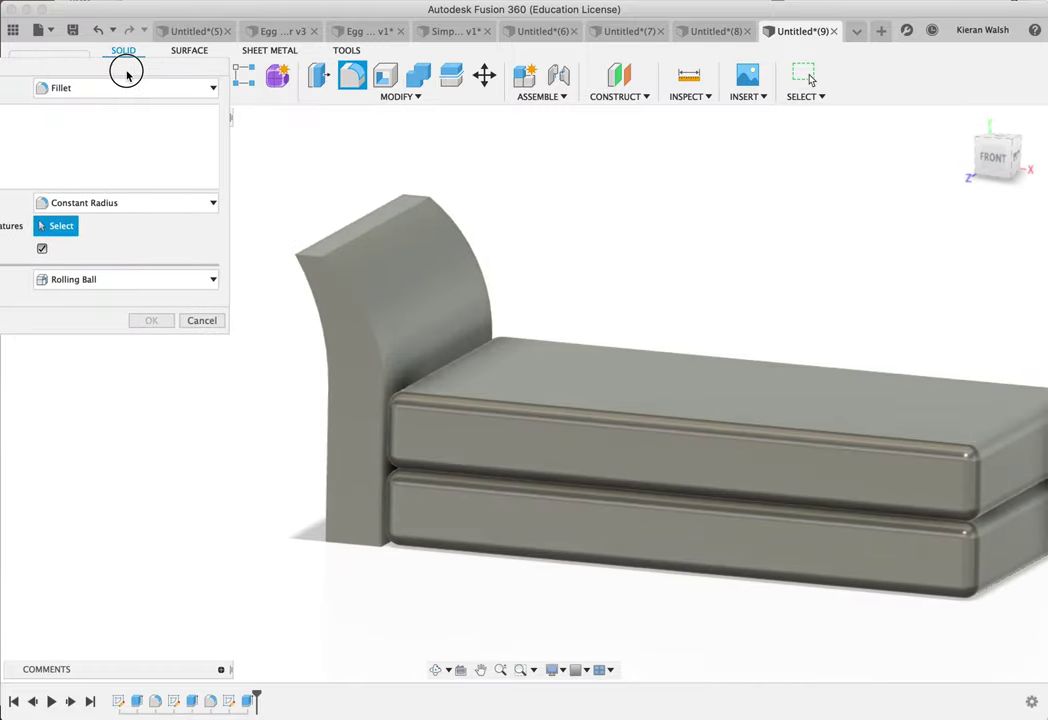
left_click(309, 257)
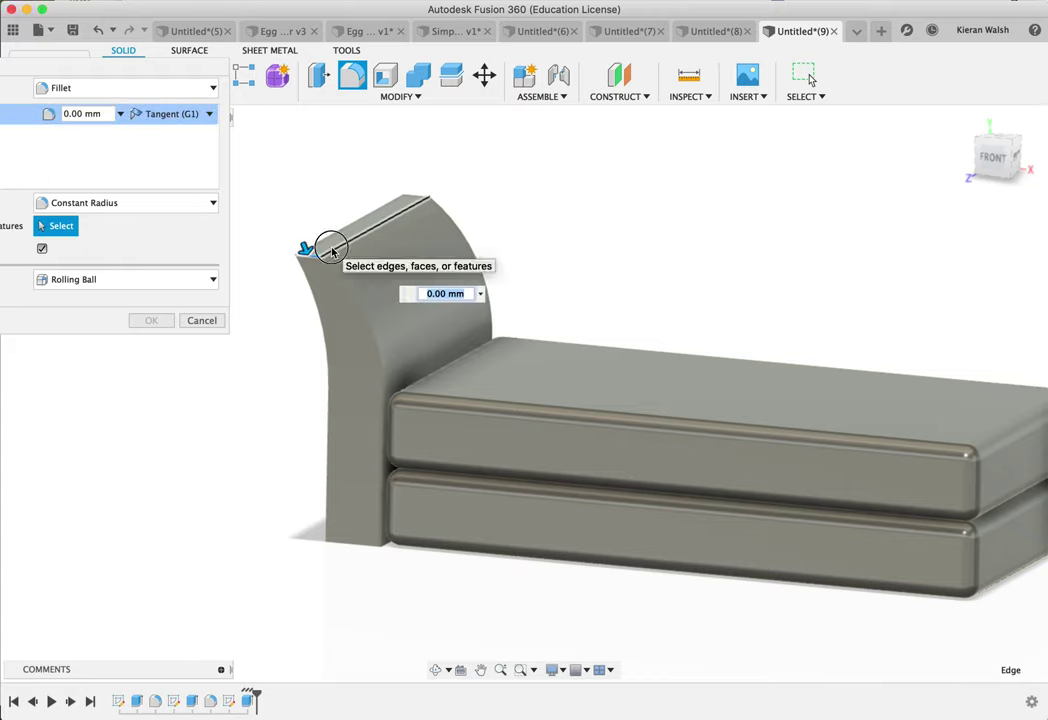
left_click(337, 236)
left_click(423, 196)
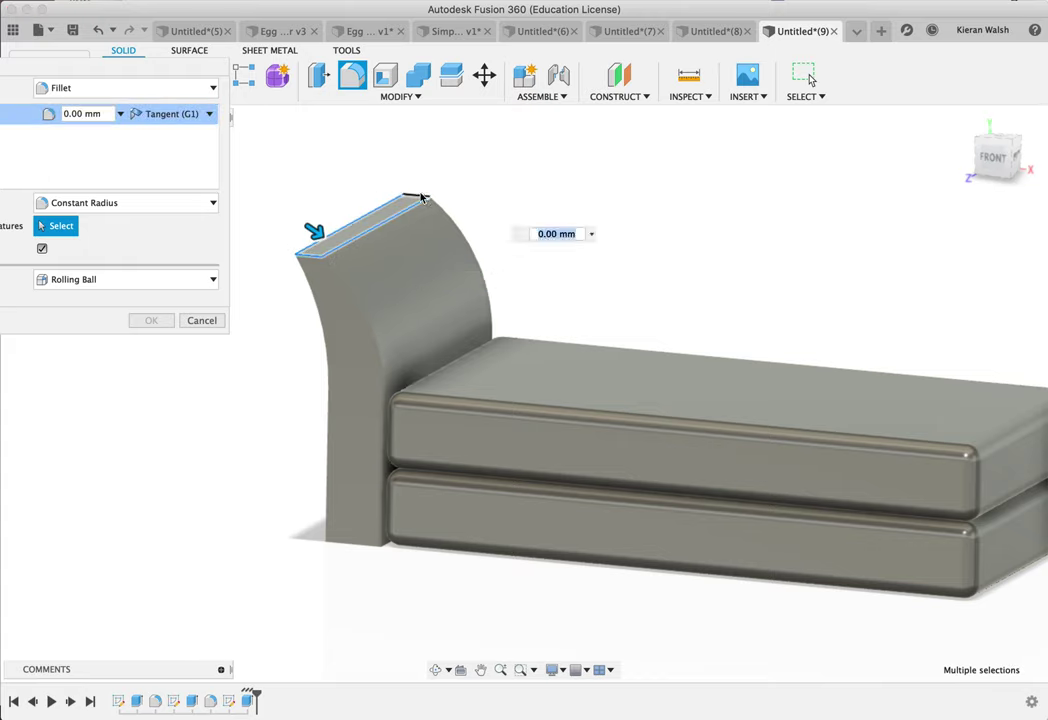
left_click(451, 225)
left_click(323, 377)
Step: Add the backrest's bottom edges and remaining side edge to the fillet selection, and try a 40 mm radius
middle_click_drag(428, 351, 538, 437, "shift")
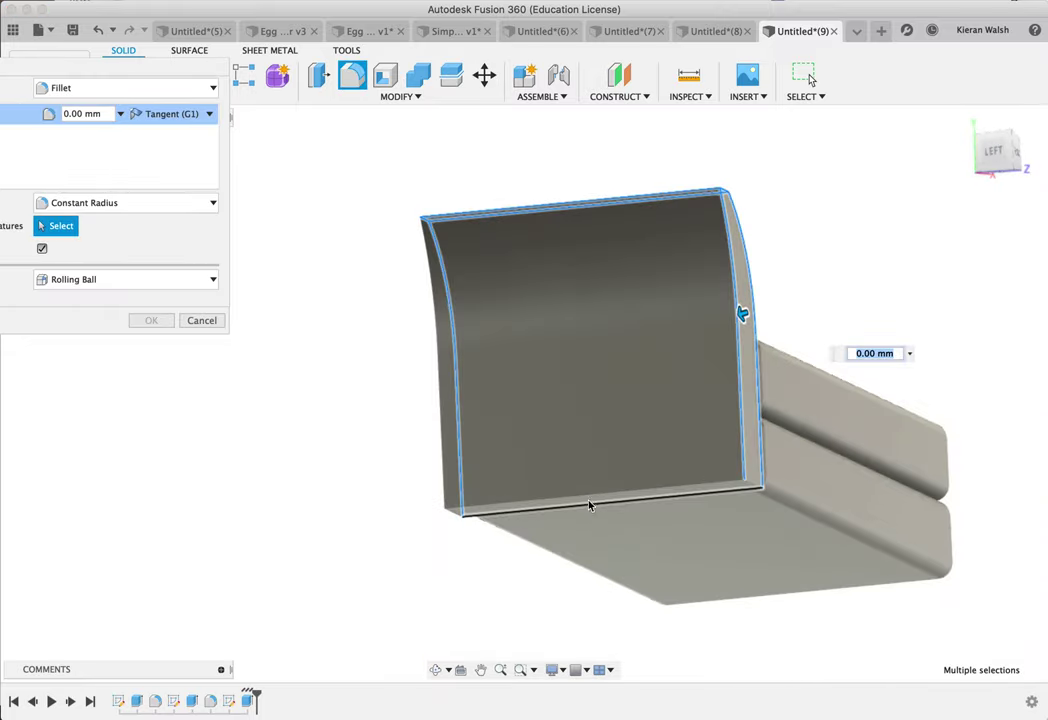
left_click(589, 500)
left_click(752, 490)
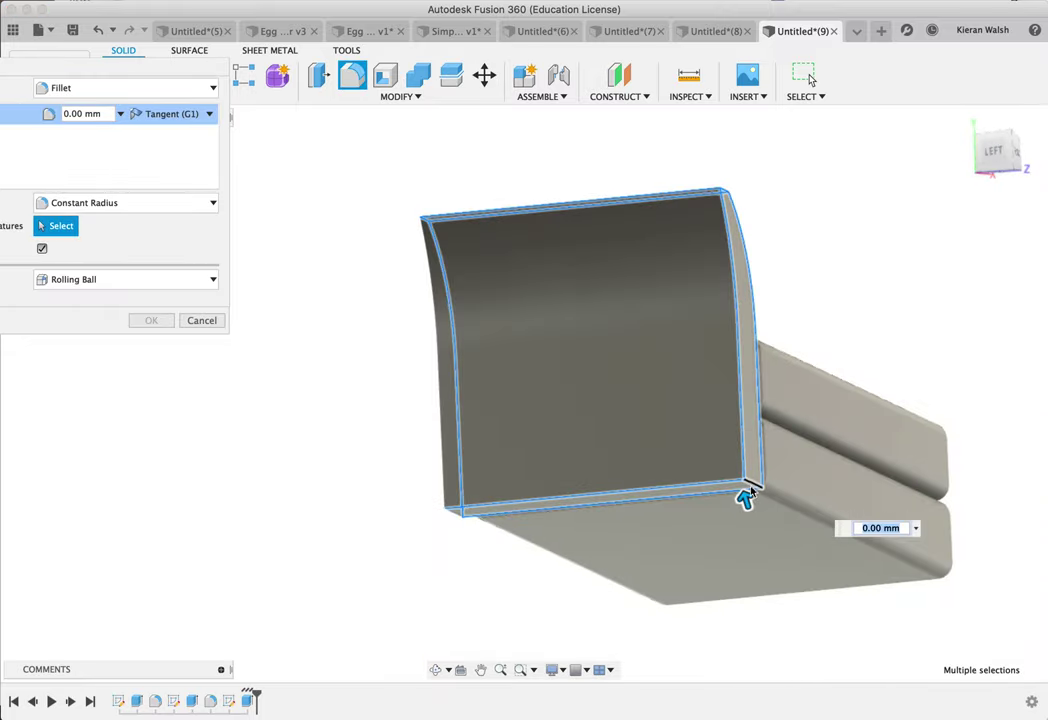
scroll(462, 522, "up", 5)
left_click(452, 508)
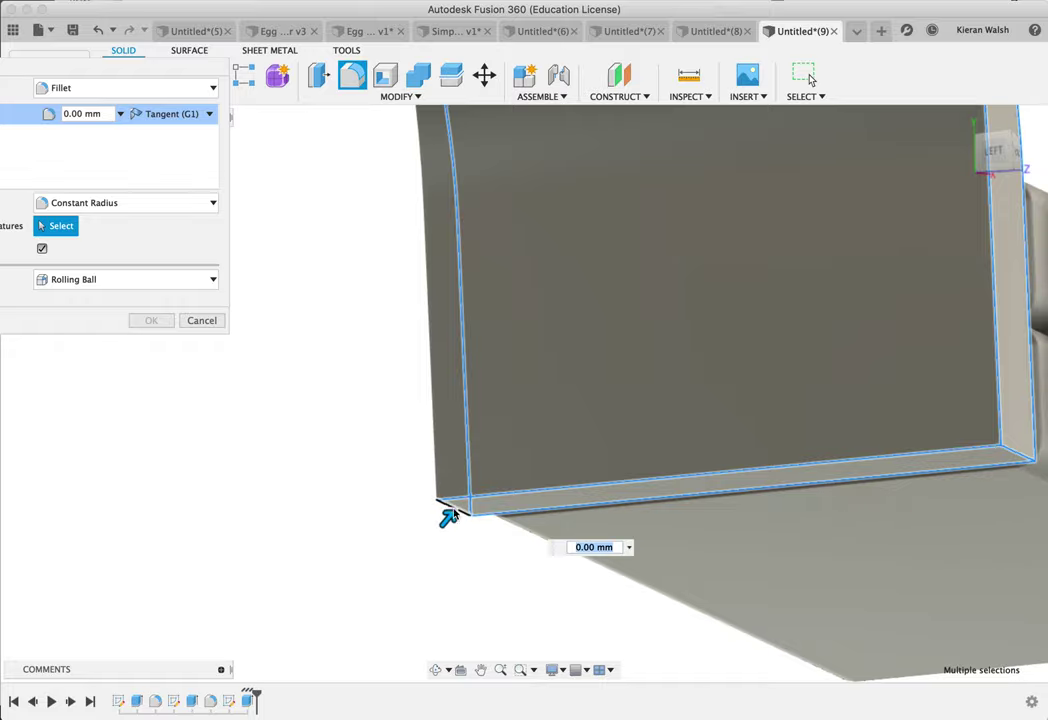
left_click(437, 477)
scroll(521, 433, "down", 3)
middle_click_drag(522, 435, 332, 350, "shift")
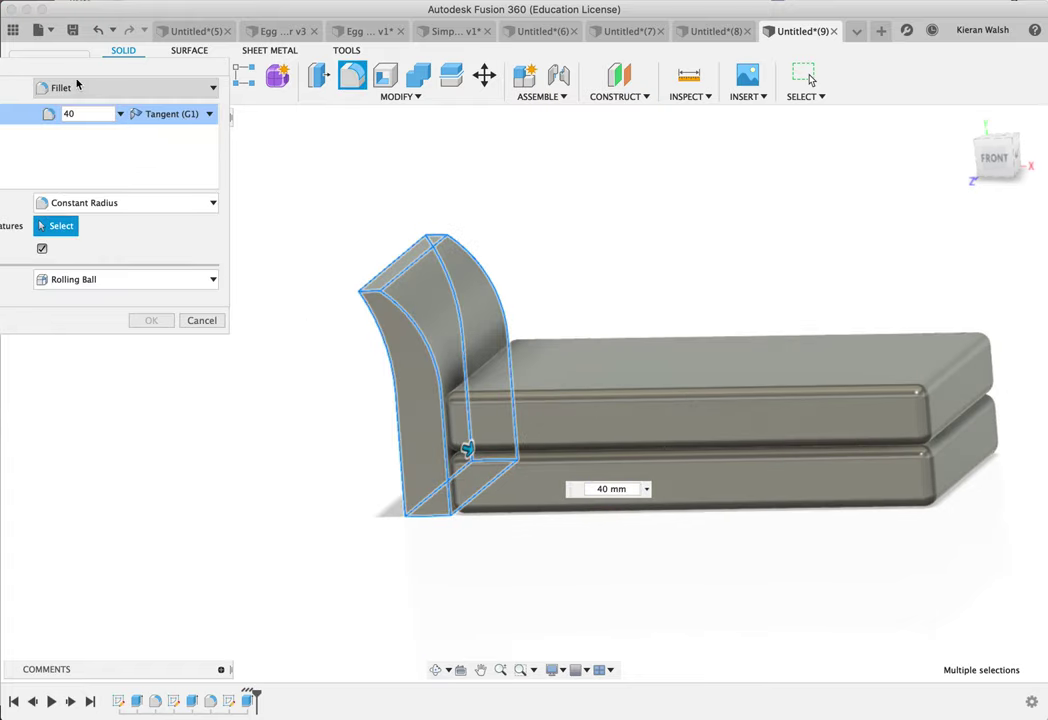
Step: Set the fillet radius to 30 mm and apply it to all selected backrest edges
left_click_drag(80, 68, 201, 75)
middle_click_drag(404, 283, 510, 345, "shift")
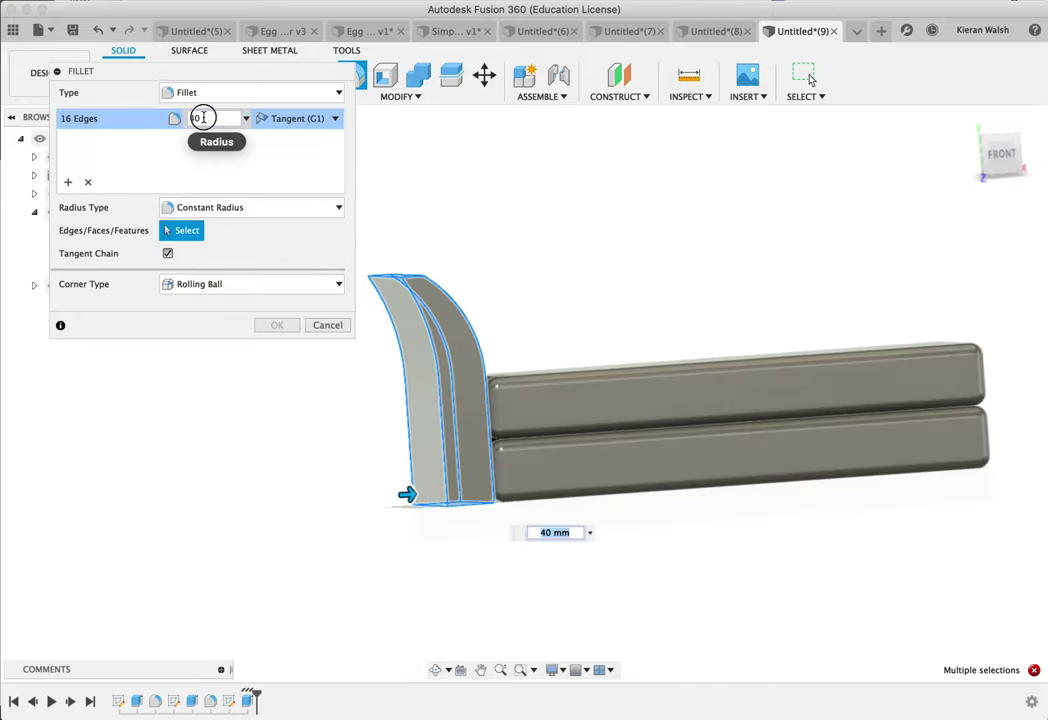
key("Return")
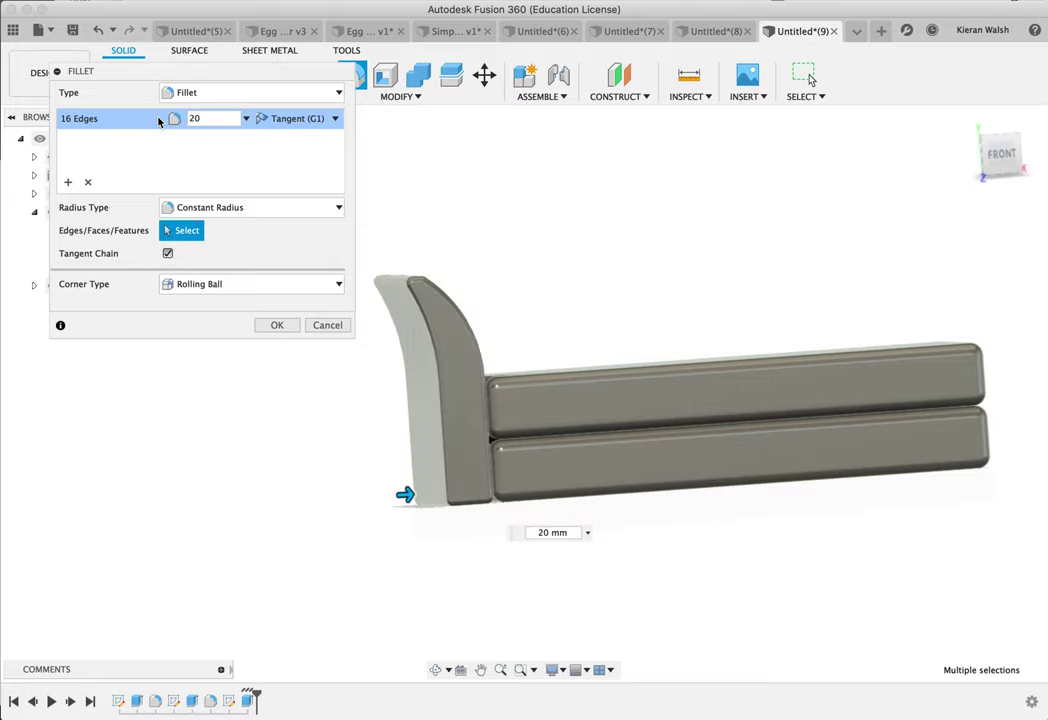
middle_click_drag(507, 330, 465, 349, "shift")
scroll(385, 300, "up", 5)
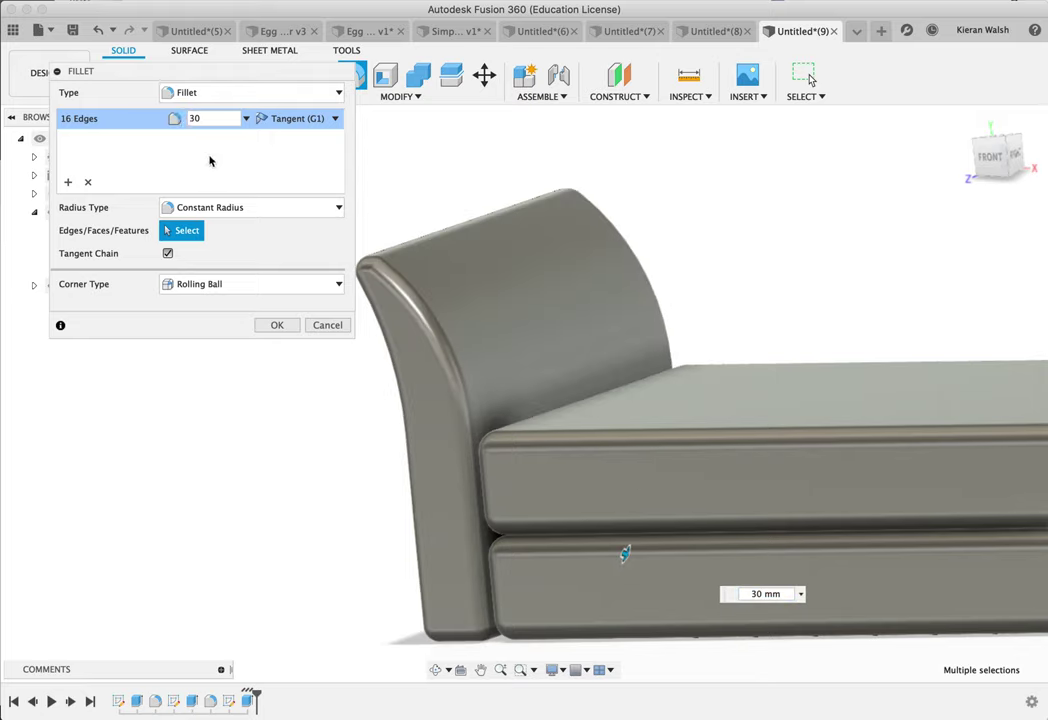
left_click(289, 330)
Step: Start a new sketch on the vertical XY plane along the sofa's rear side
scroll(302, 419, "down", 5)
middle_click_drag(468, 455, 468, 484, "shift")
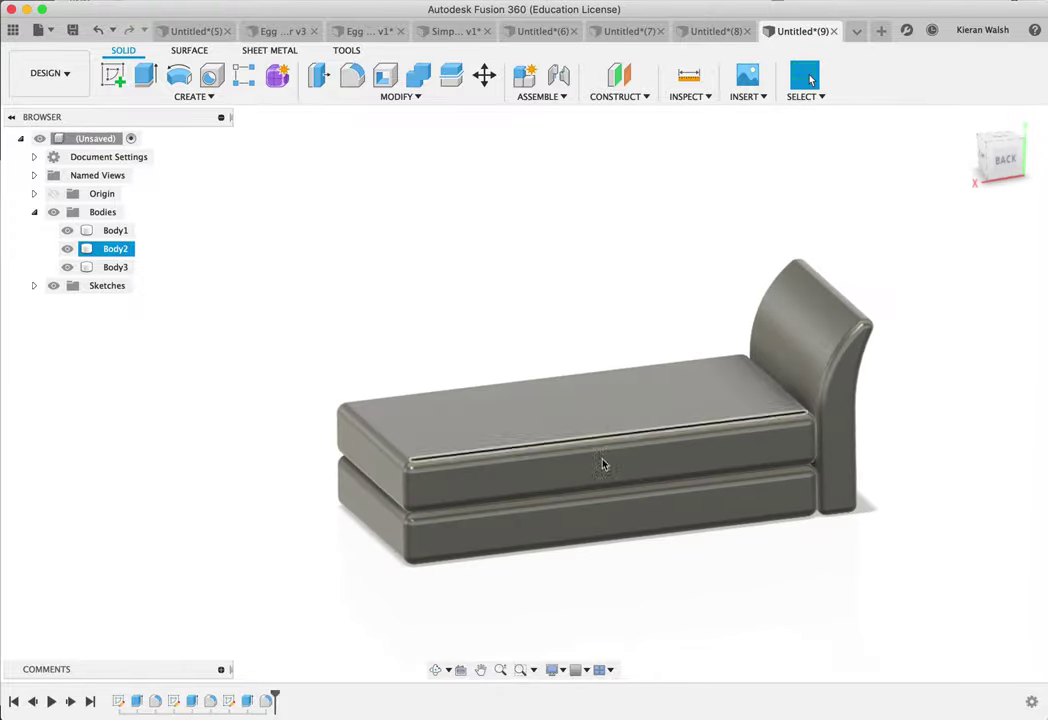
middle_click_drag(711, 456, 784, 409, "shift")
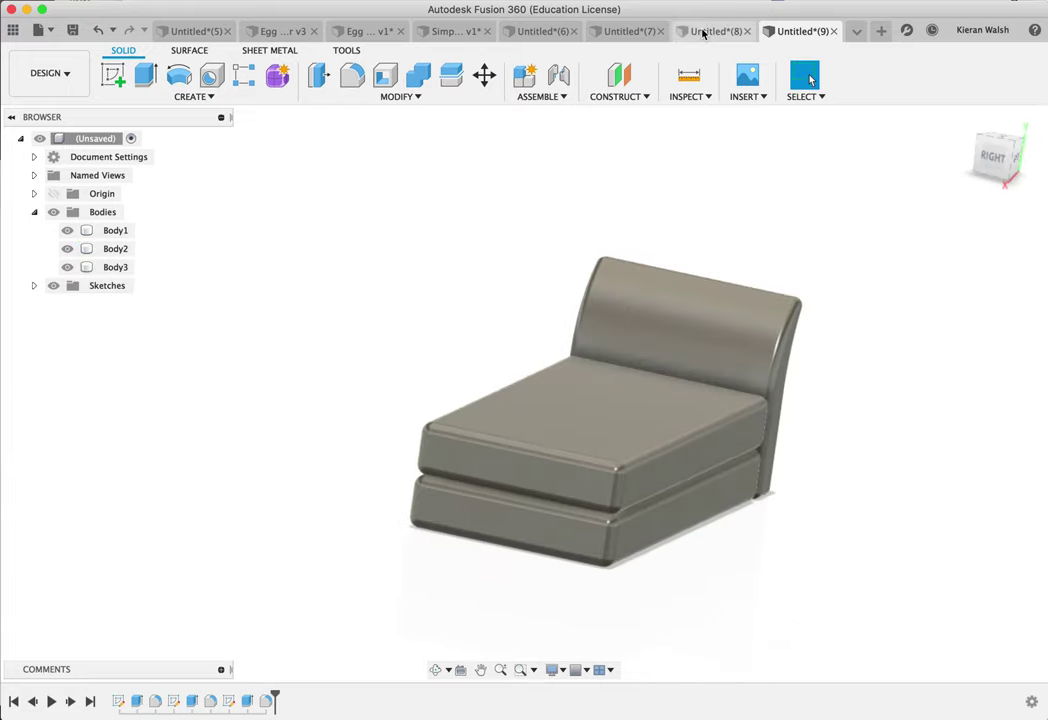
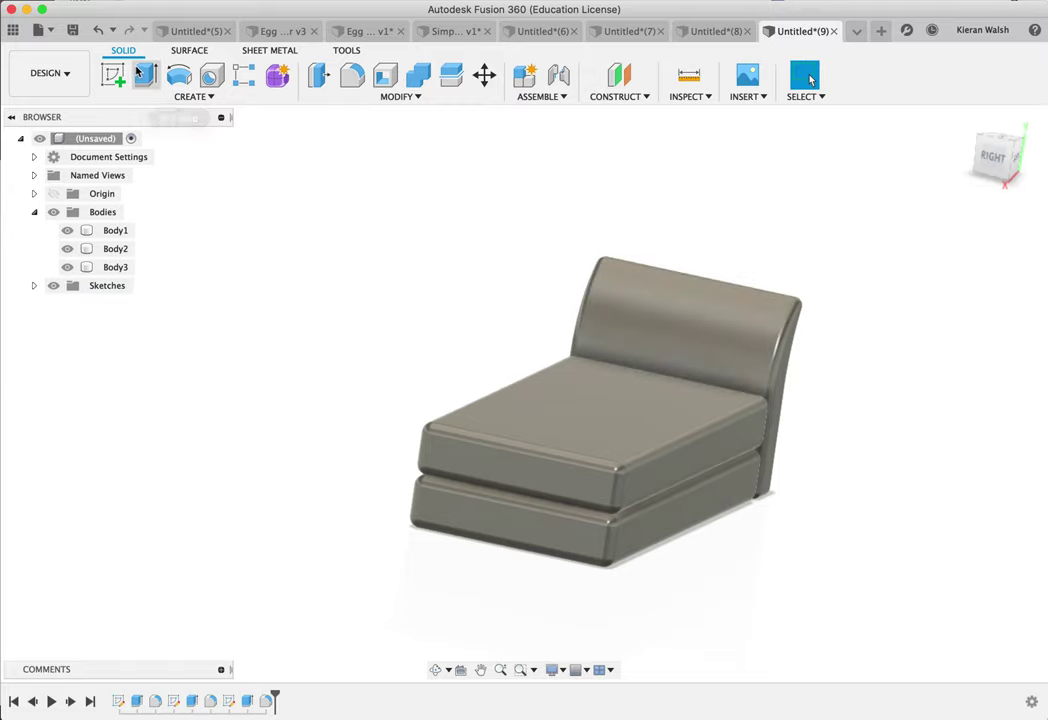
left_click(113, 75)
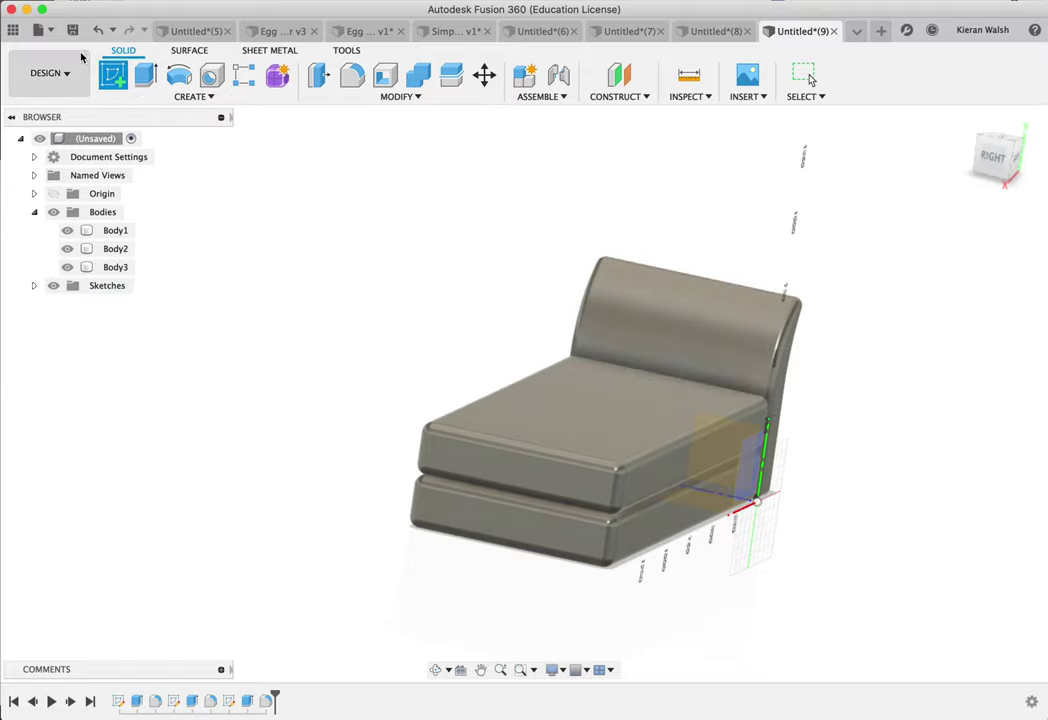
left_click(758, 490)
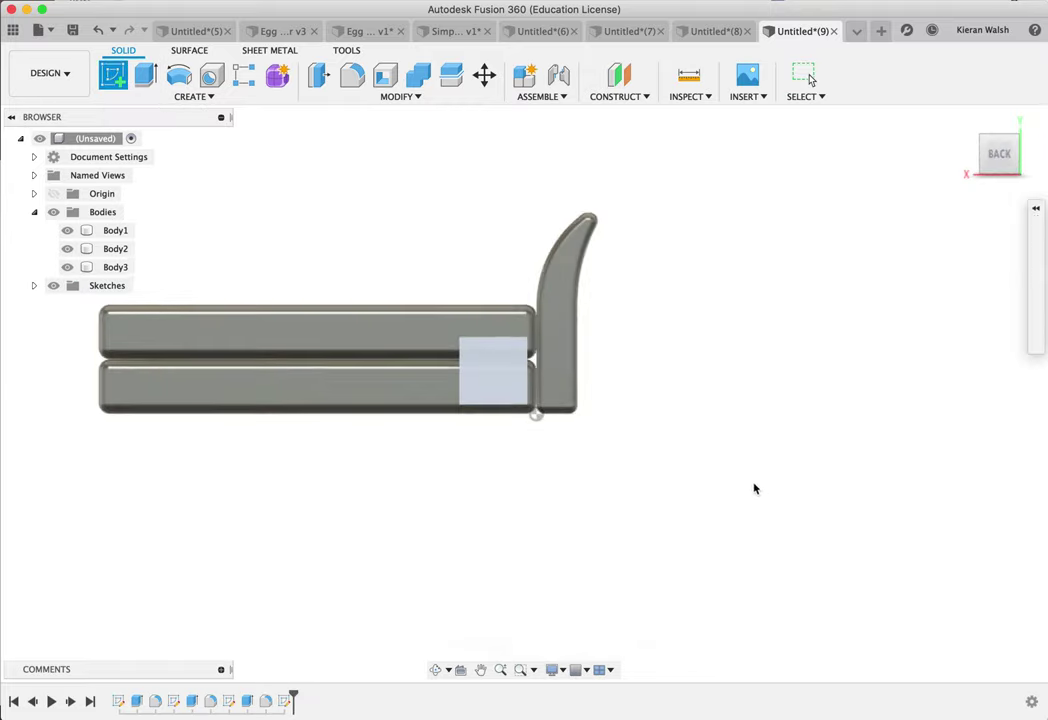
Step: Draw a 1200 mm horizontal line from the backrest's outer bottom corner along the underside of the lower cushion
left_click(112, 78)
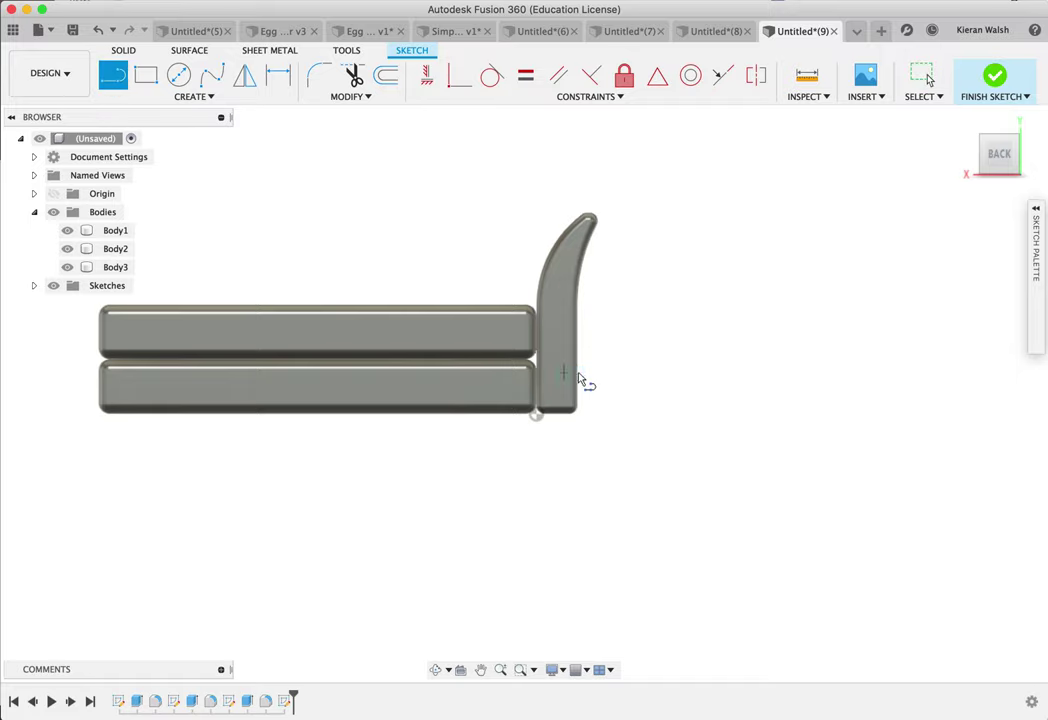
scroll(612, 386, "up", 3)
scroll(692, 391, "down", 2)
scroll(693, 395, "down", 2)
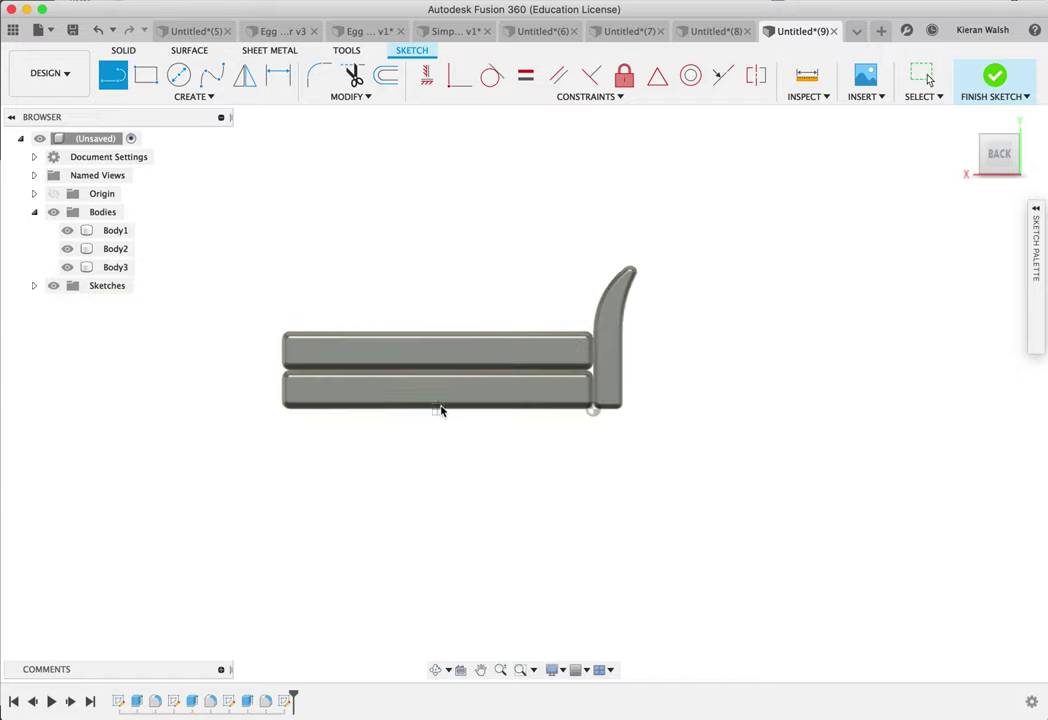
scroll(631, 411, "up", 4)
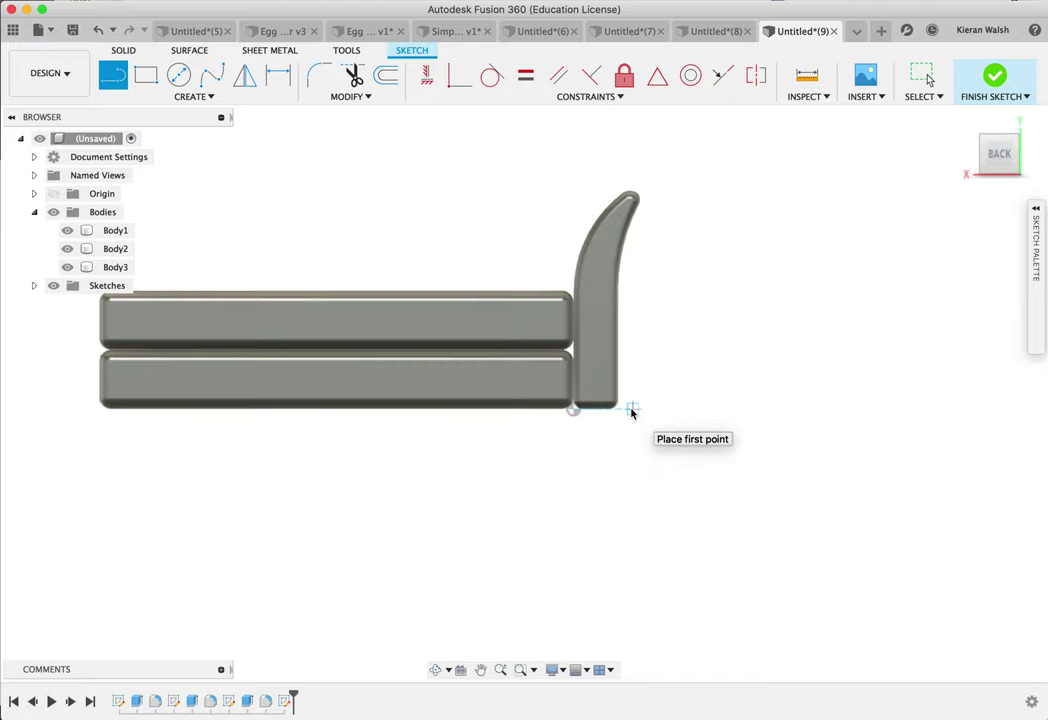
left_click(612, 409)
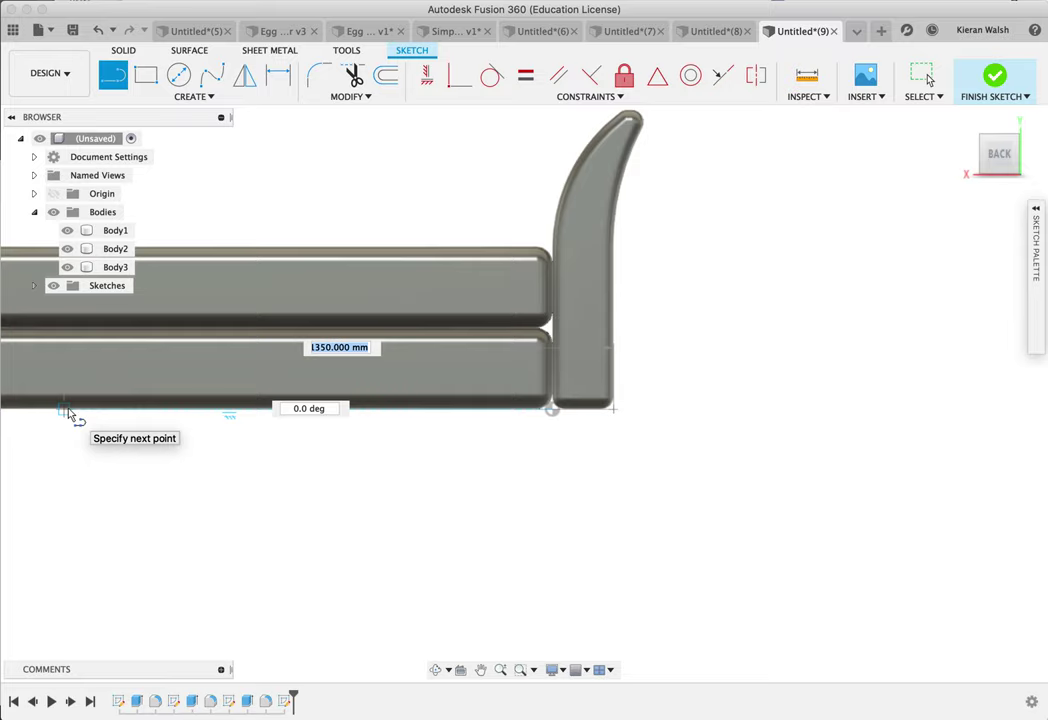
middle_click_drag(68, 413, 344, 430)
key("Tab")
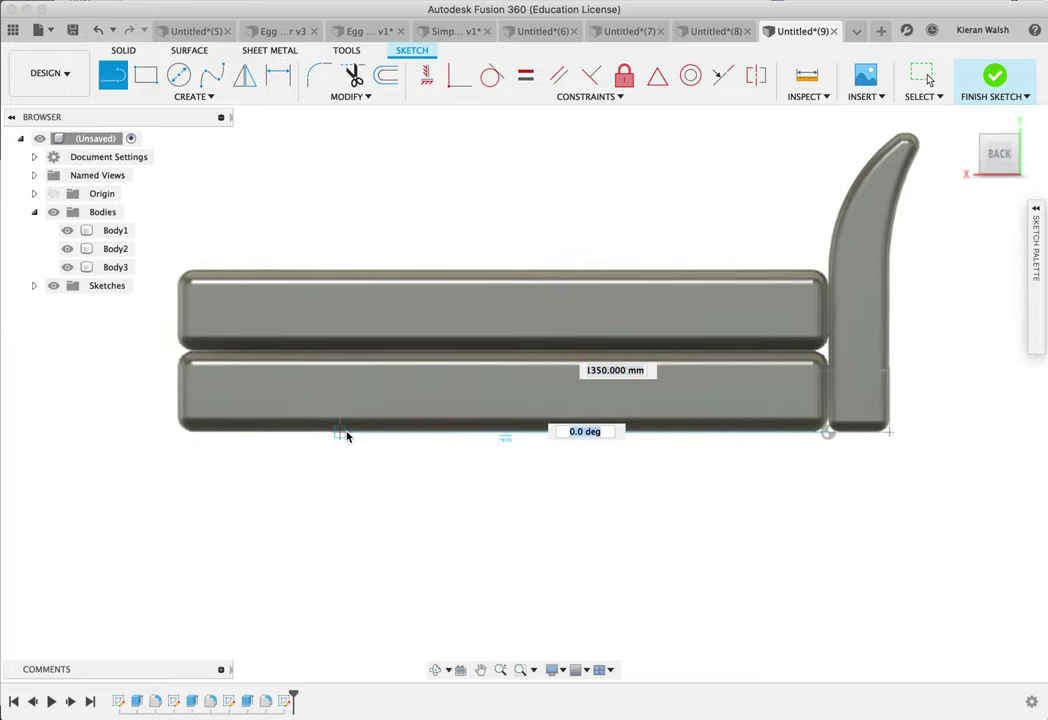
key("Tab")
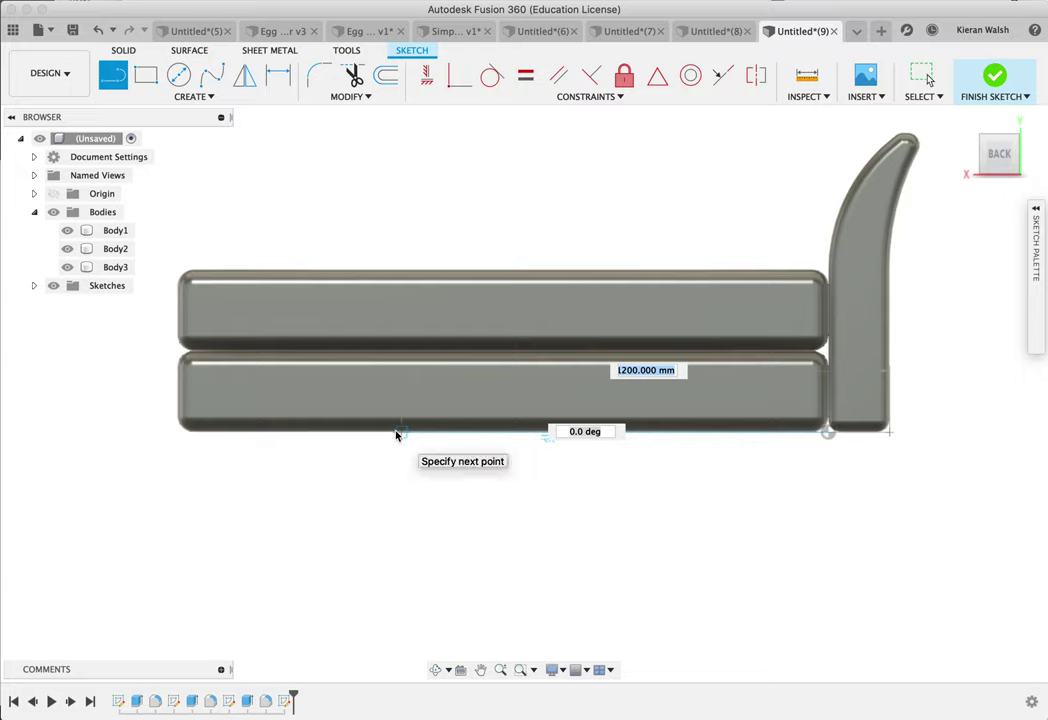
left_click(398, 433)
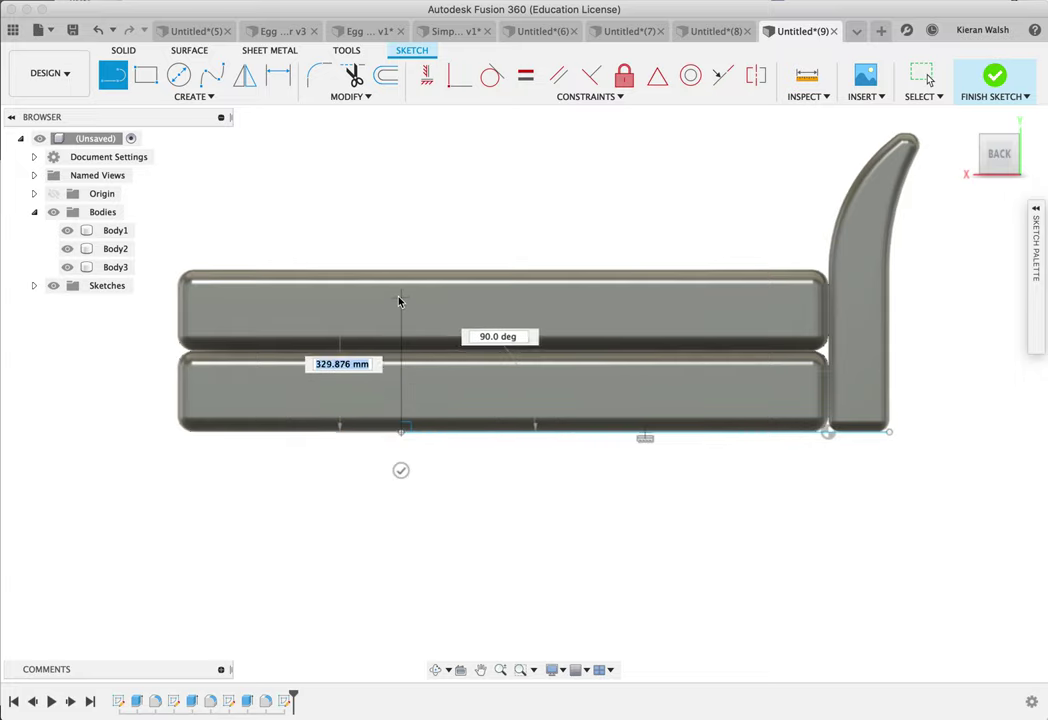
Step: Draw a 360 mm vertical line upward from the horizontal line's end beneath the cushions, and finish the line chain
scroll(401, 288, "up", 3)
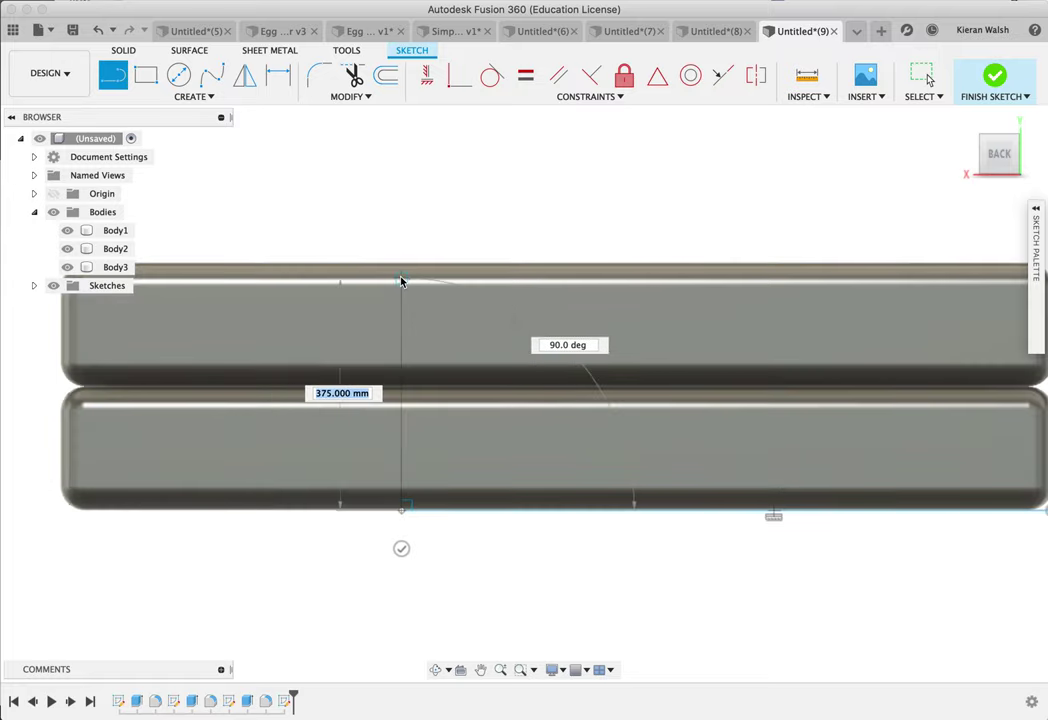
scroll(402, 285, "up", 4)
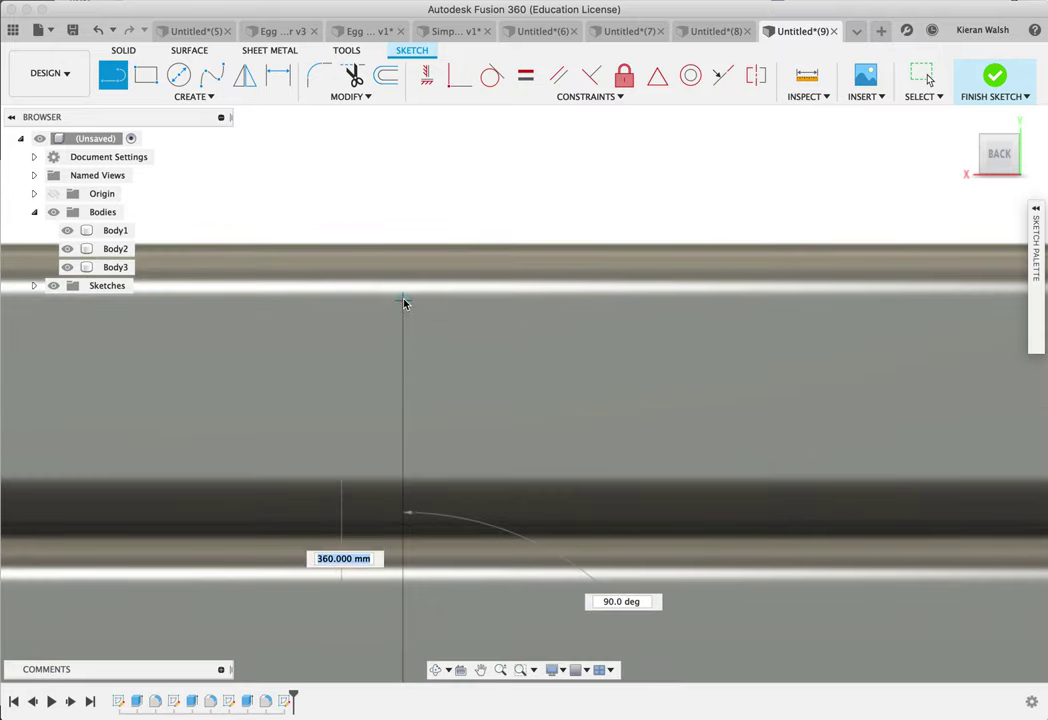
left_click(404, 302)
scroll(483, 402, "down", 5)
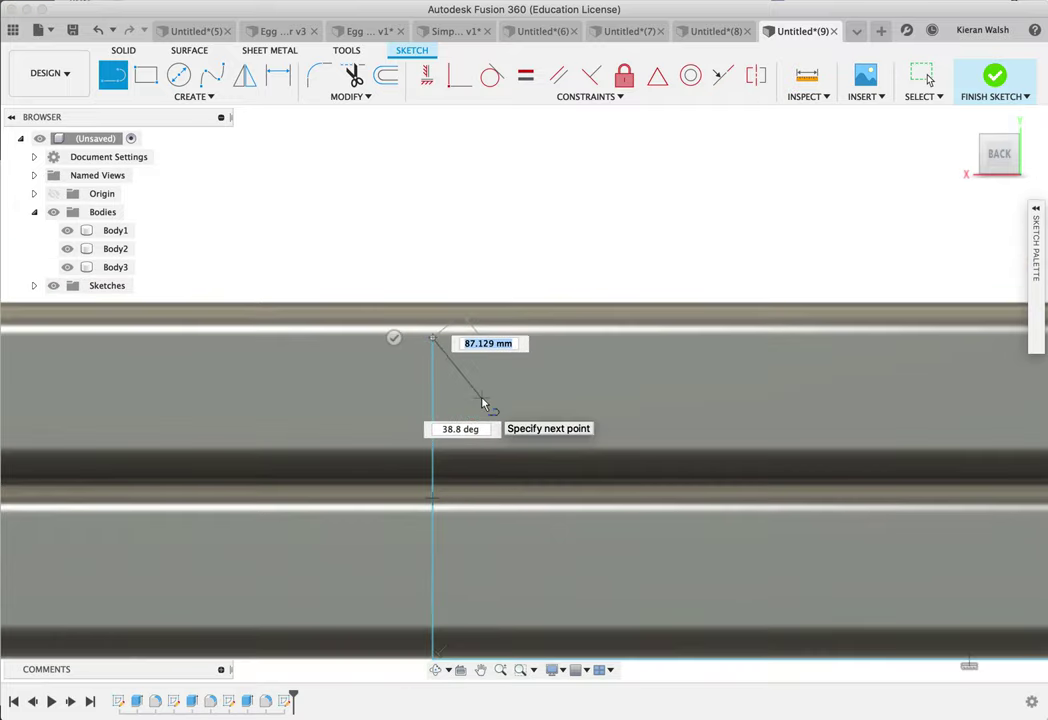
key("Escape")
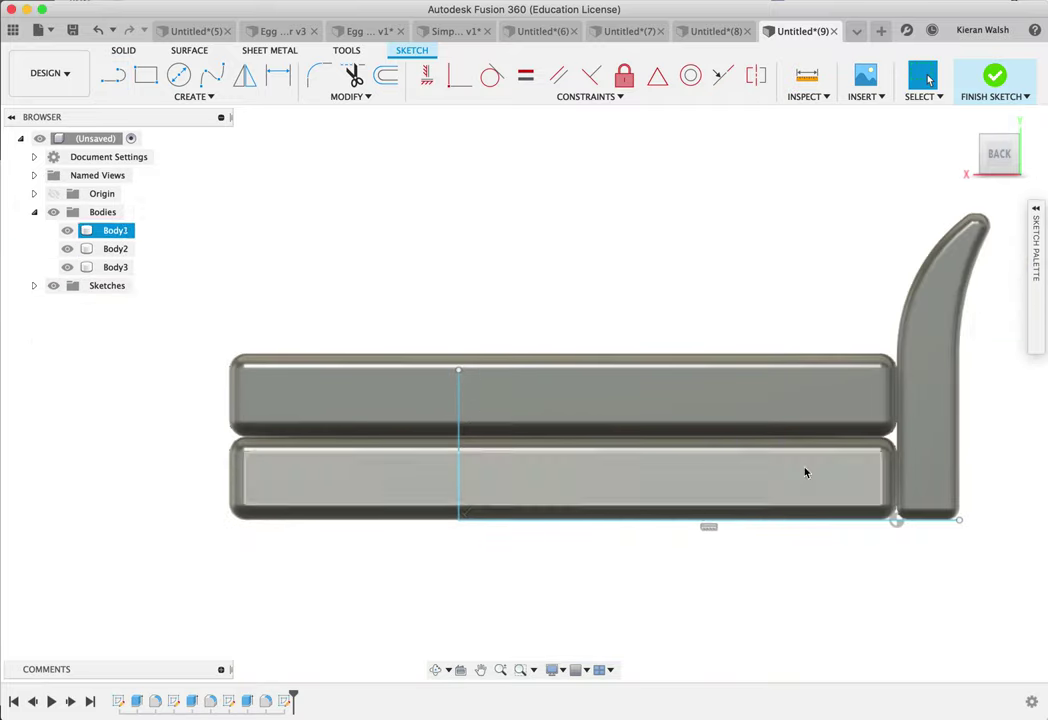
scroll(1012, 515, "up", 3)
scroll(1012, 515, "down", 2)
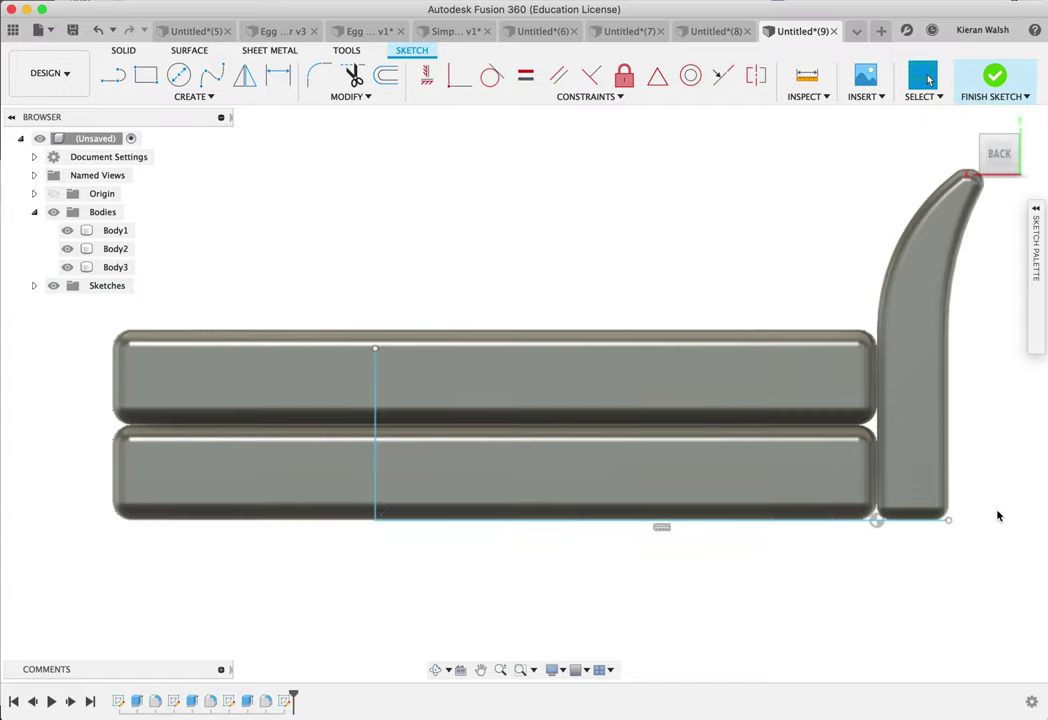
Step: Draw a 400 mm vertical line upward from the base line's other end, along the backrest's outer side
left_click(113, 76)
left_click(949, 521)
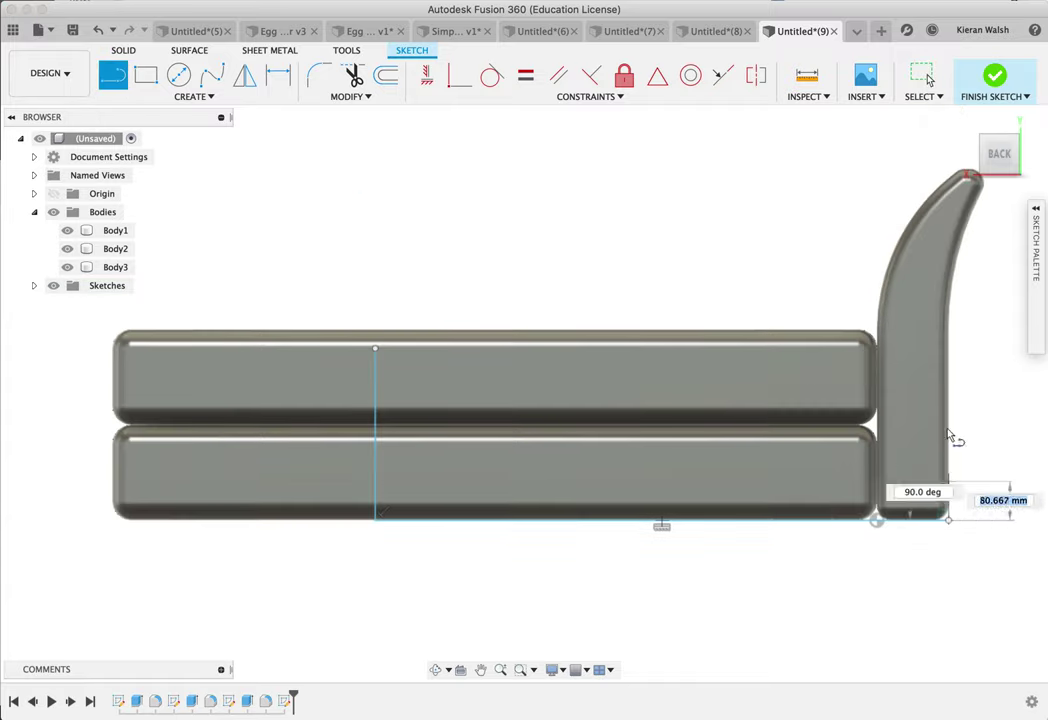
left_click(949, 334)
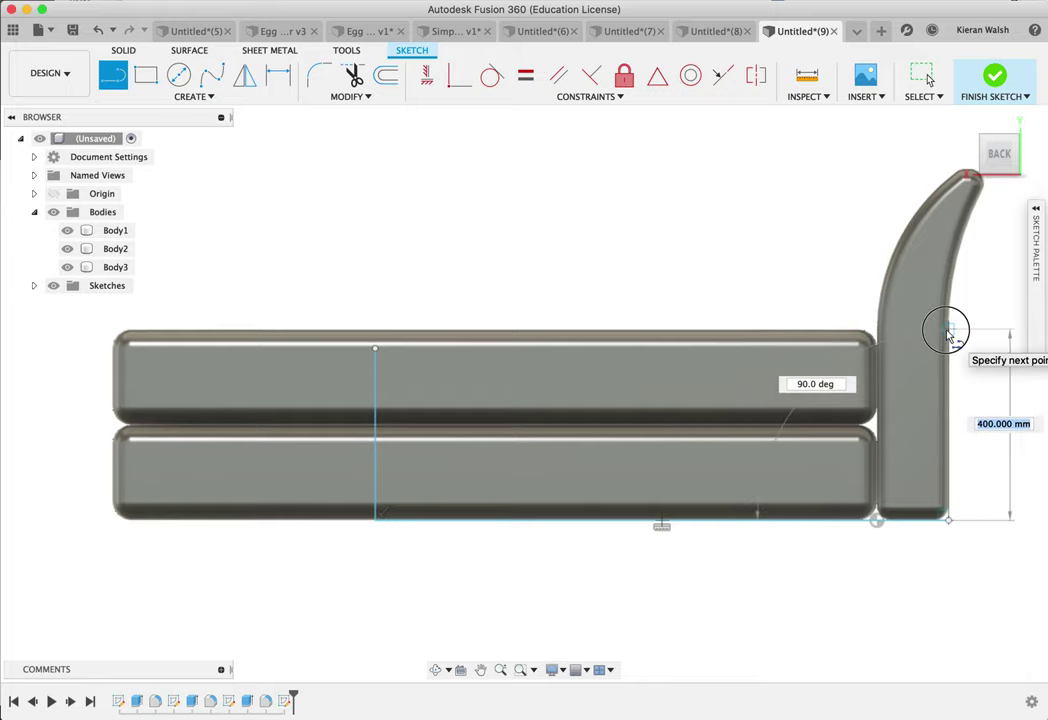
Step: Project the backrest's outer curved edge into the panel sketch, keeping the projection link
key("Escape")
scroll(980, 345, "up", 2)
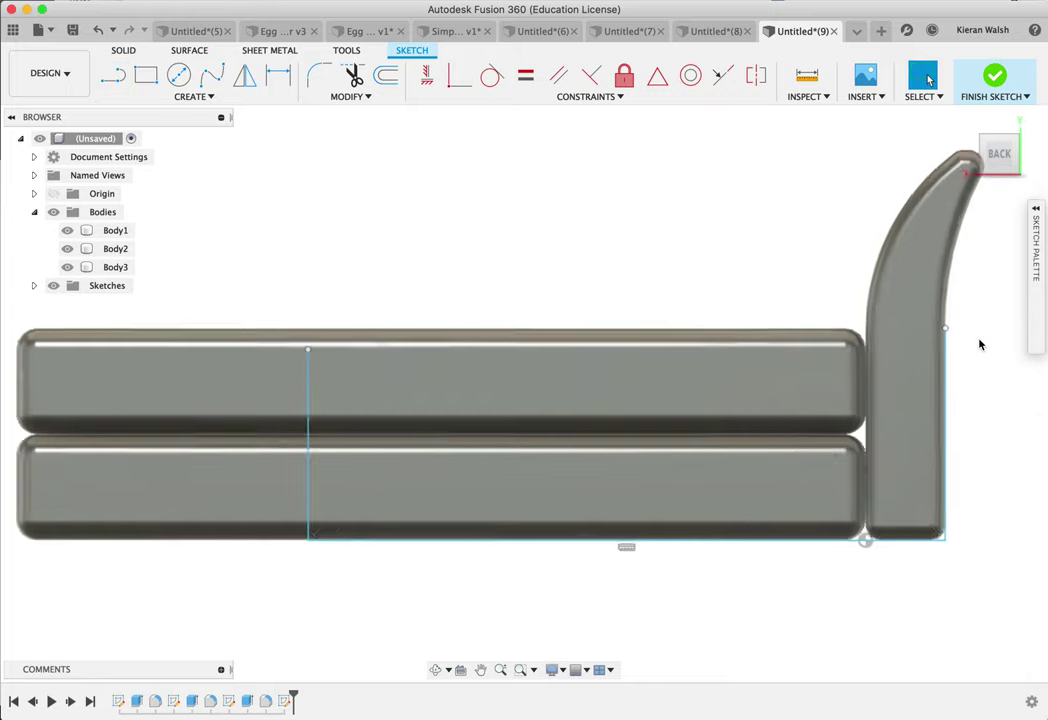
scroll(980, 345, "up", 2)
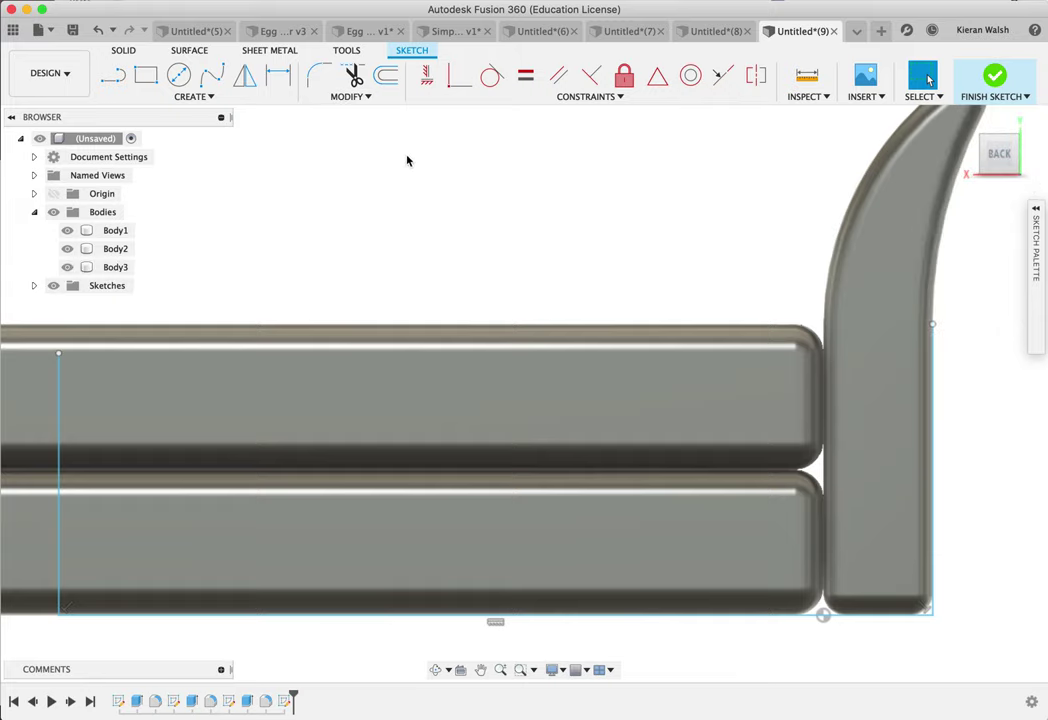
left_click(226, 101)
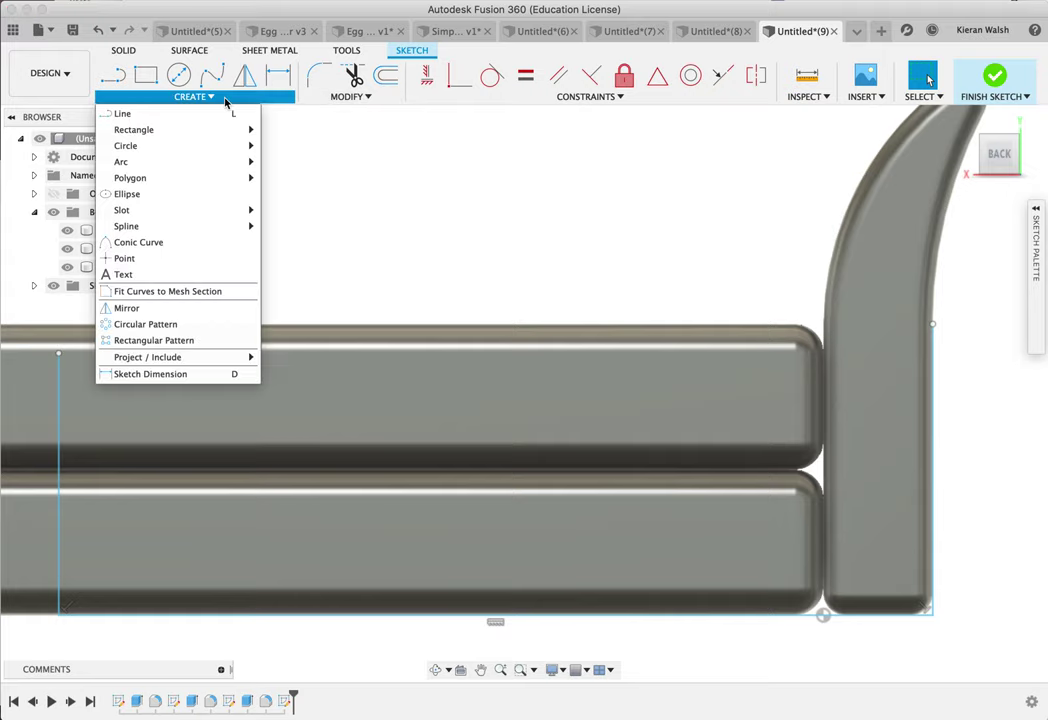
mouse_move(173, 358)
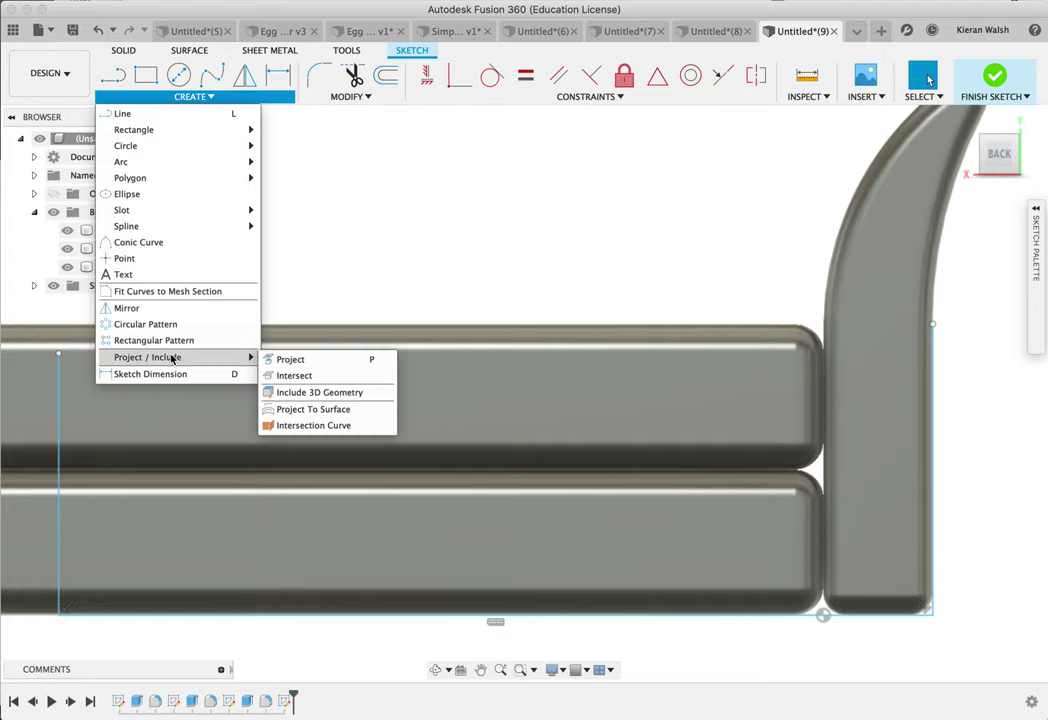
left_click(290, 362)
left_click(886, 330)
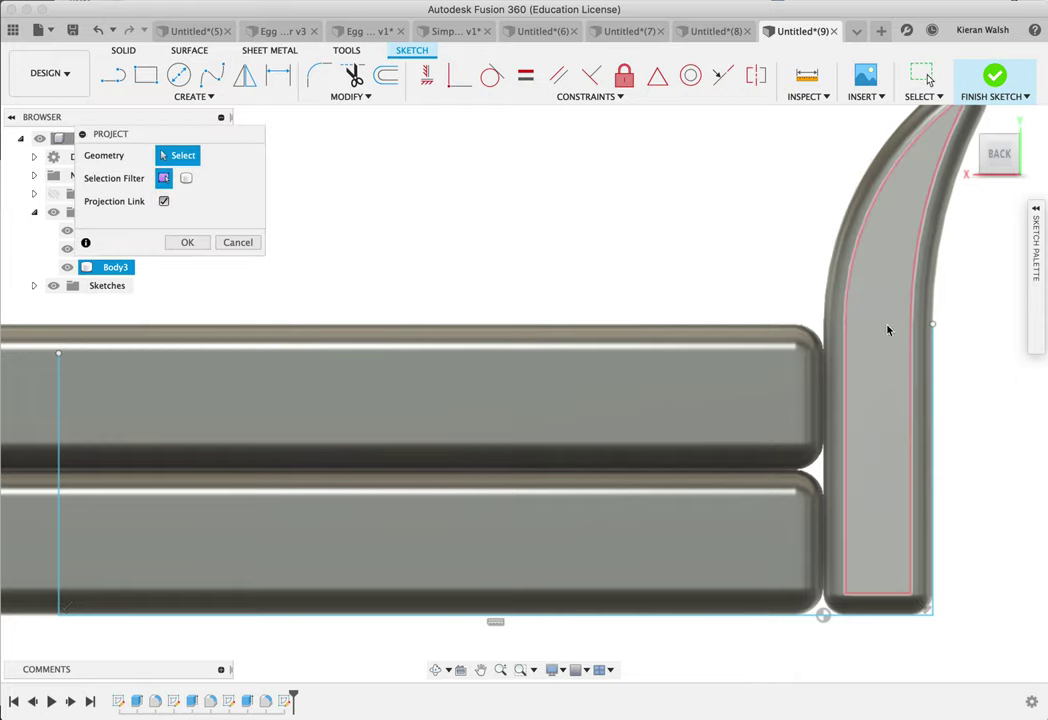
left_click(937, 284)
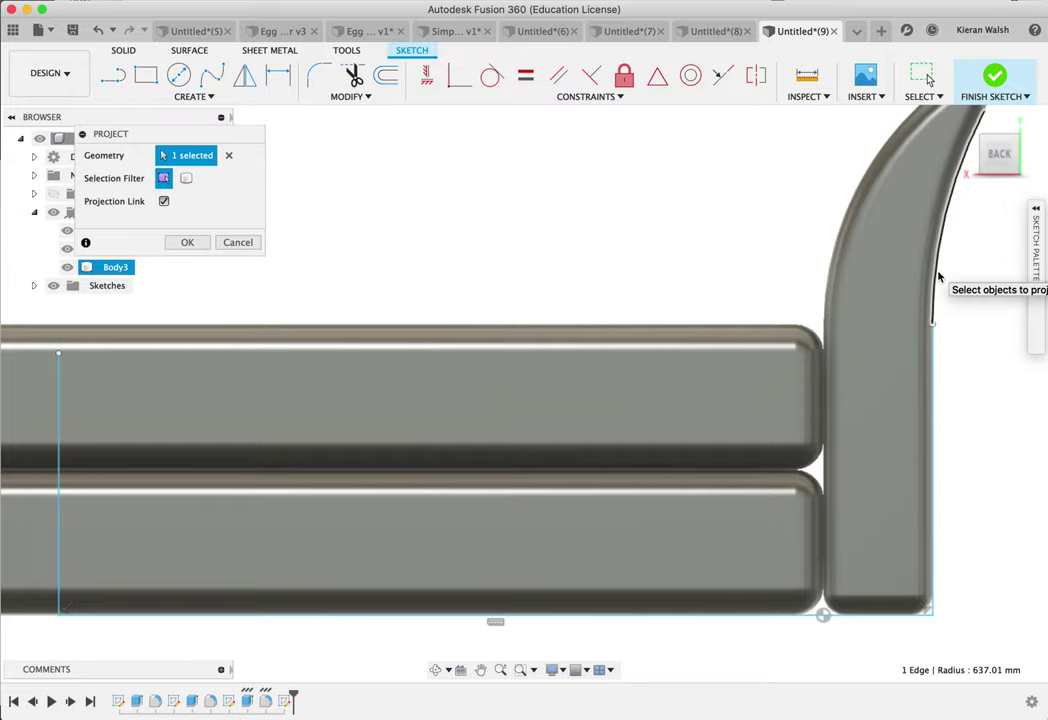
middle_click_drag(993, 387, 905, 318, "shift")
scroll(905, 318, "up", 3)
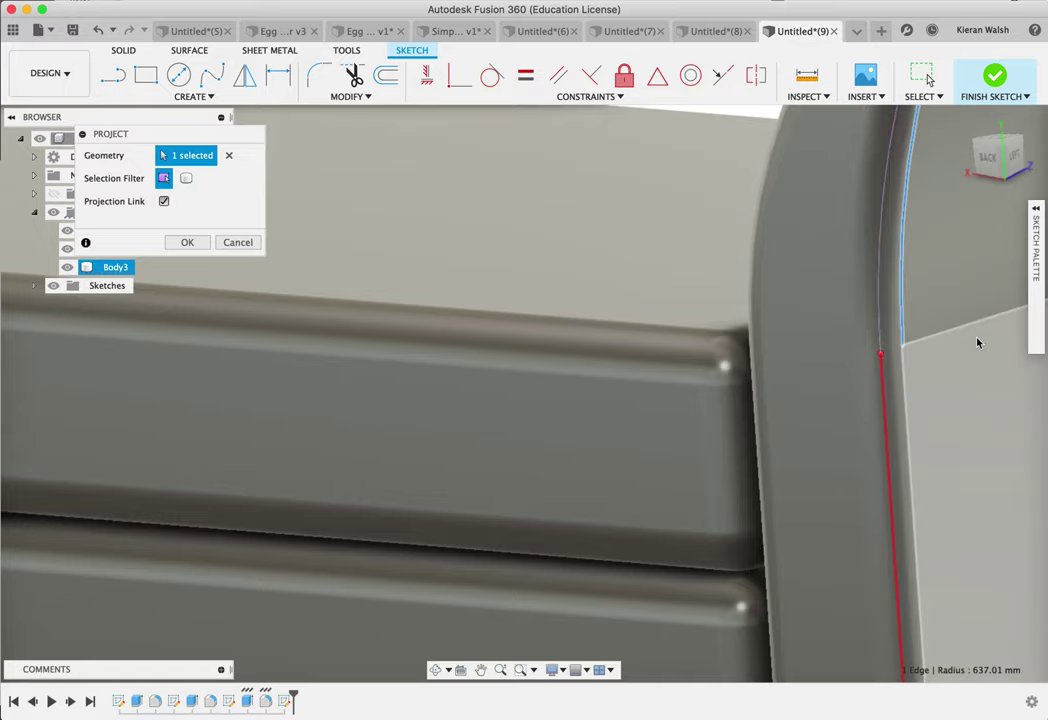
middle_click_drag(882, 334, 914, 373, "shift")
scroll(914, 373, "down", 5)
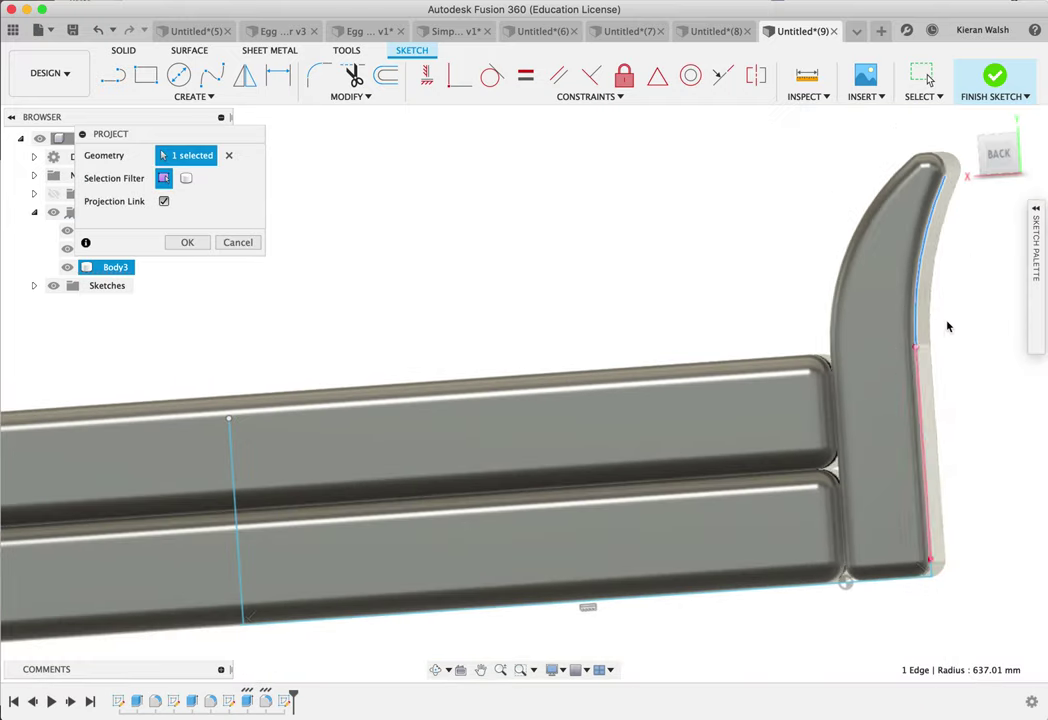
left_click(1008, 165)
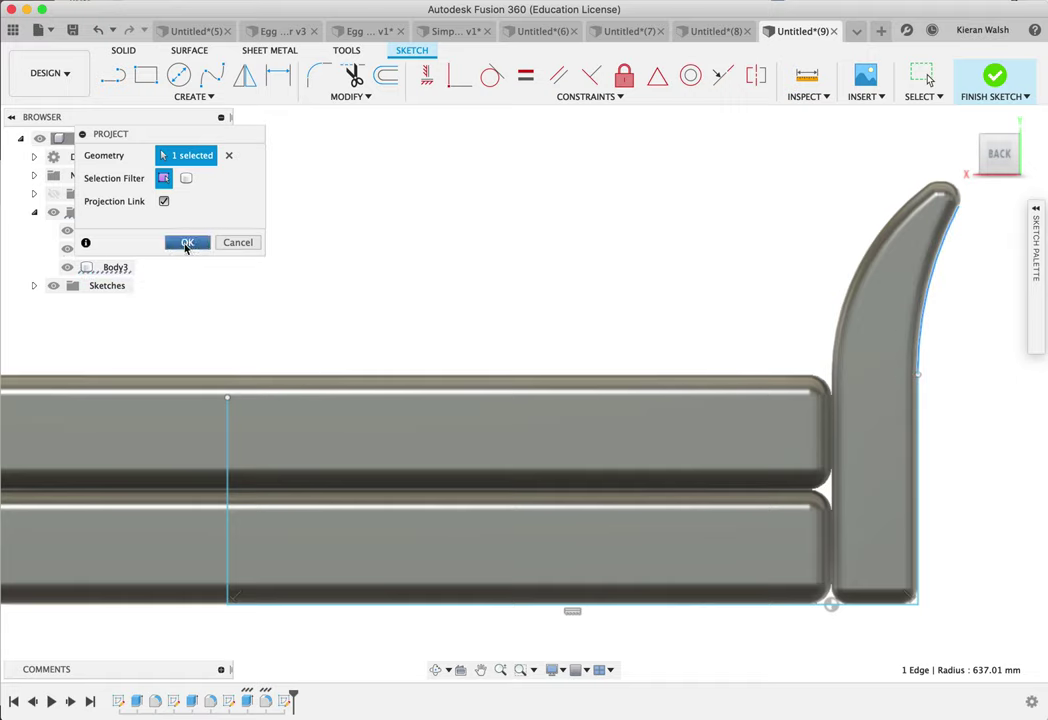
left_click_drag(245, 133, 459, 140)
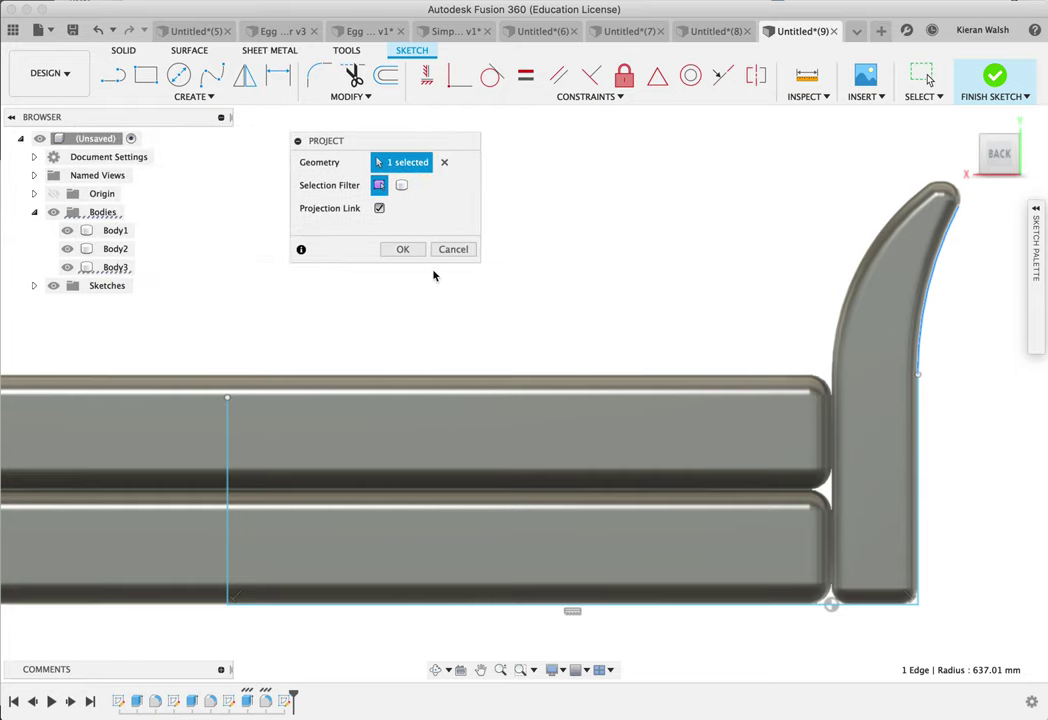
left_click(401, 250)
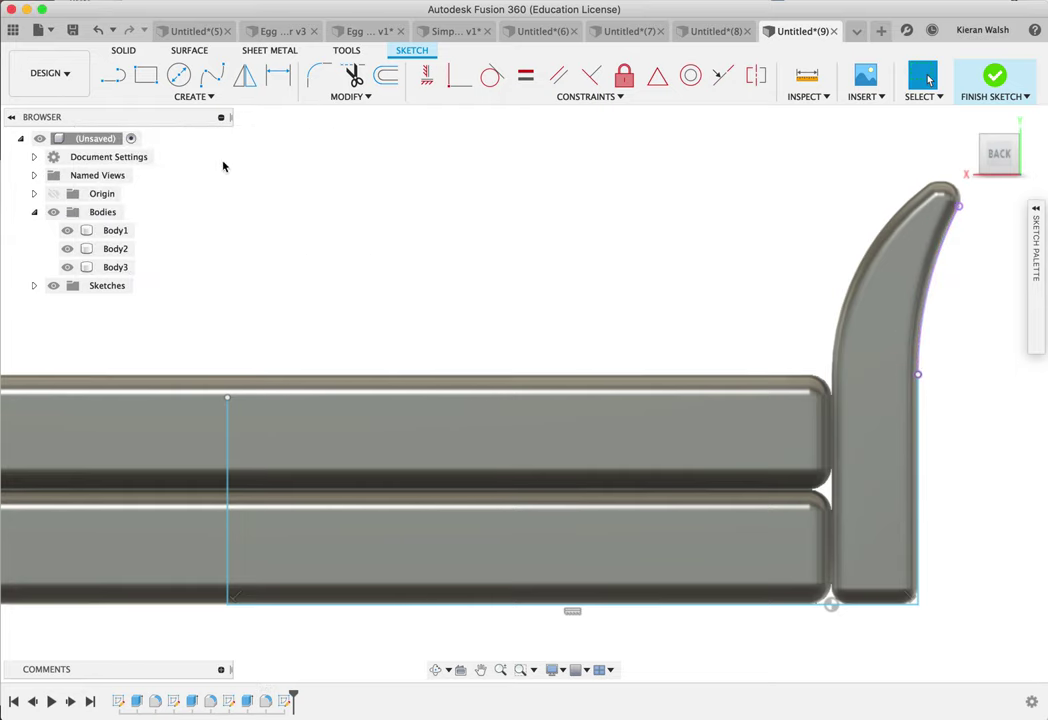
left_click(211, 75)
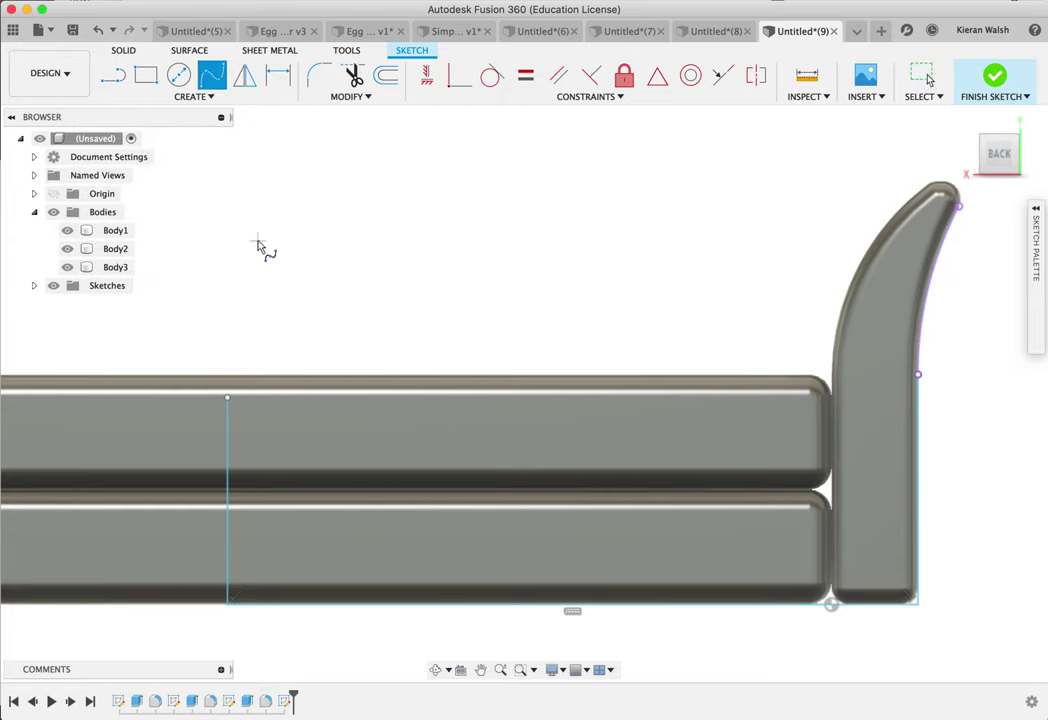
left_click(228, 398)
left_click(326, 353)
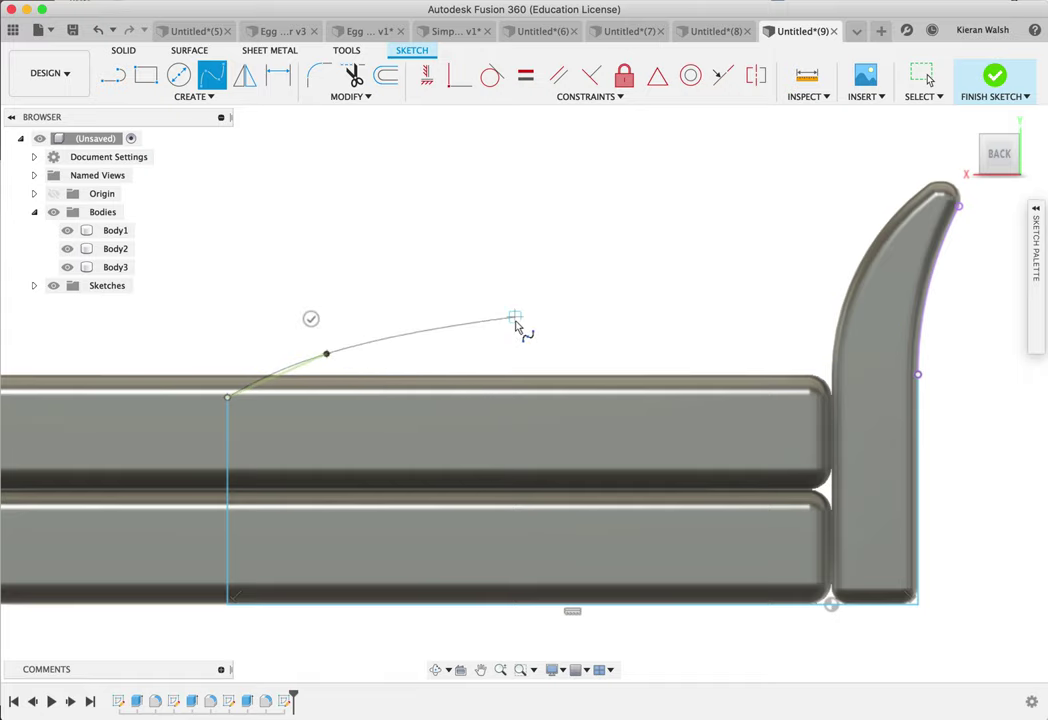
left_click(590, 303)
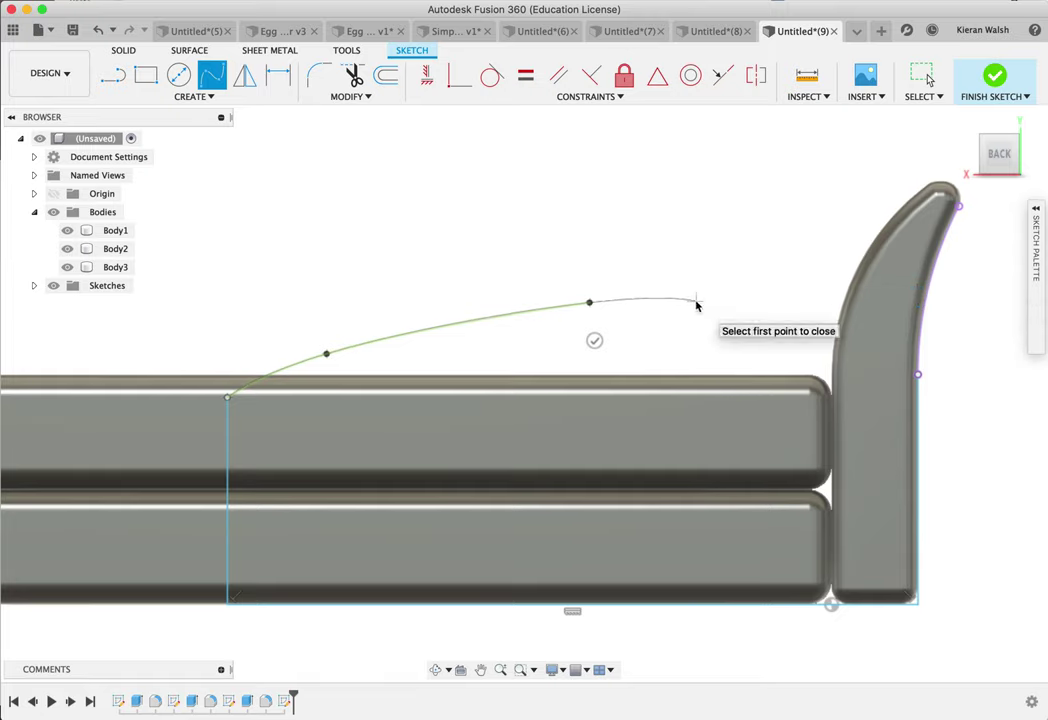
key("Escape")
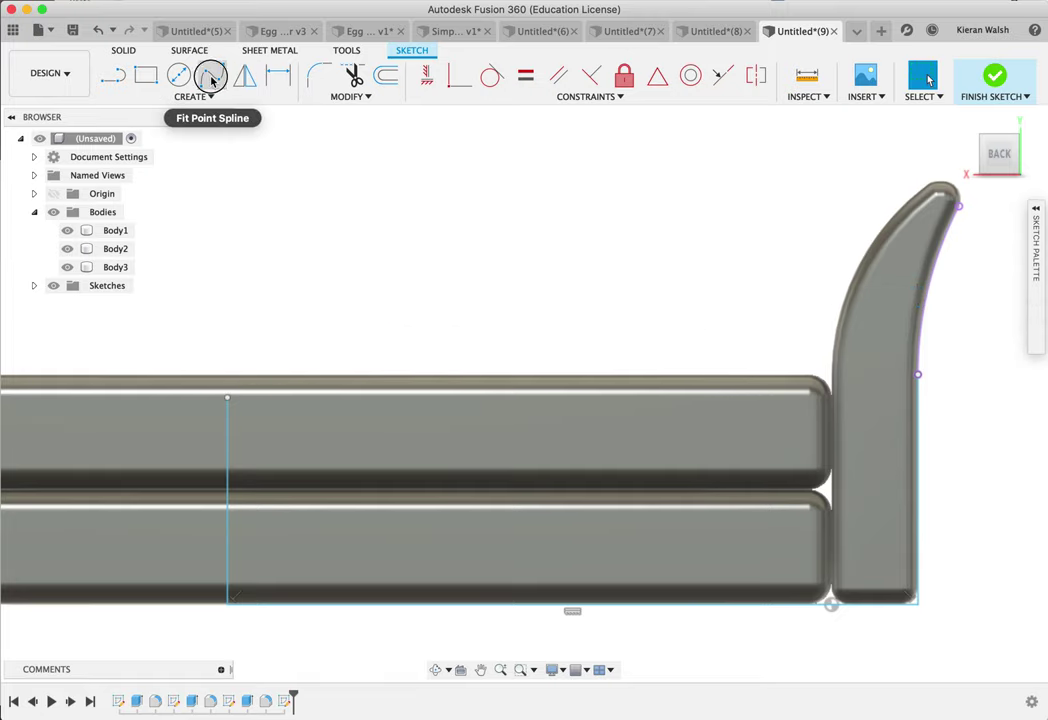
Step: Draw a six-point fit point spline from the projected backrest curve over the cushions to the top of the 360 mm vertical line
left_click(211, 76)
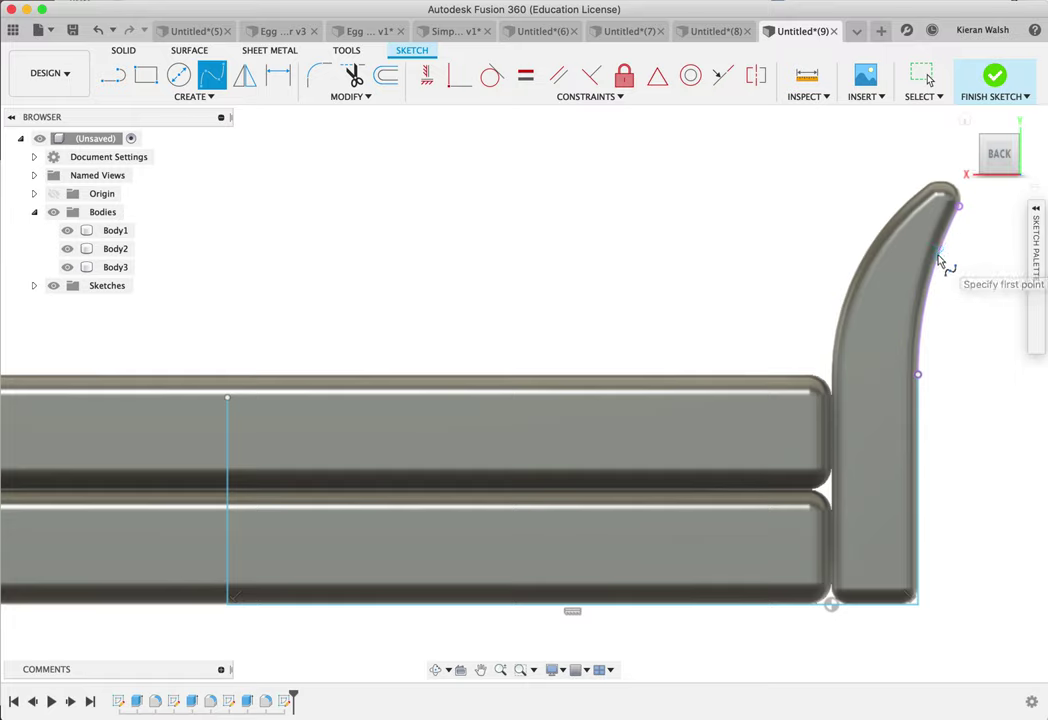
left_click(830, 241)
left_click(716, 231)
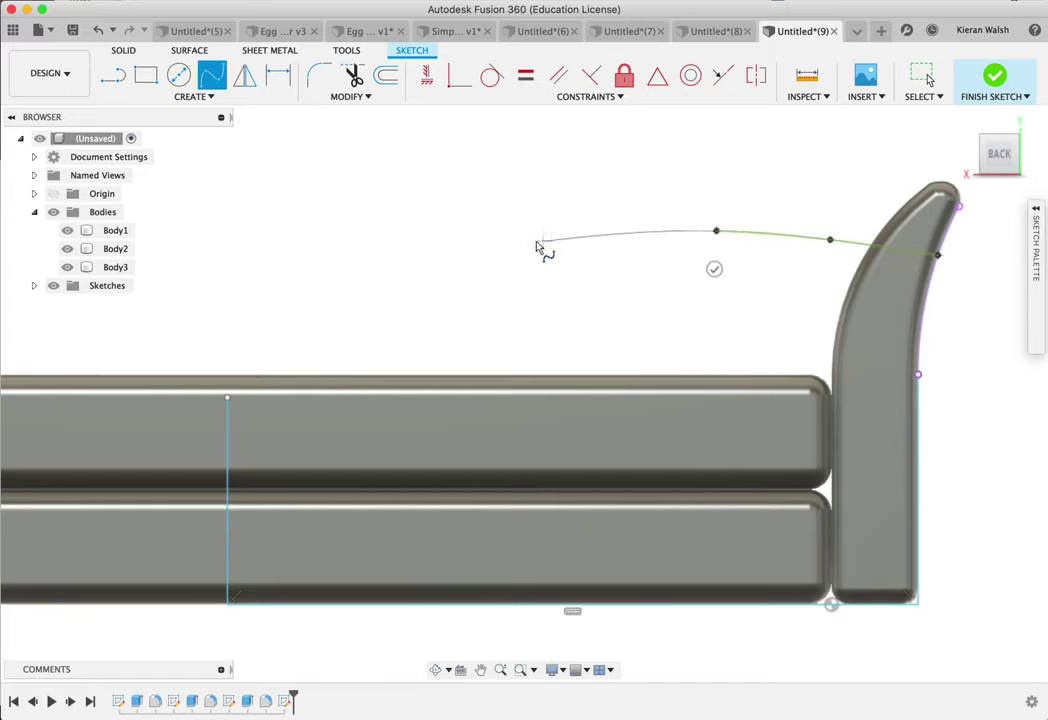
left_click(493, 241)
left_click(365, 272)
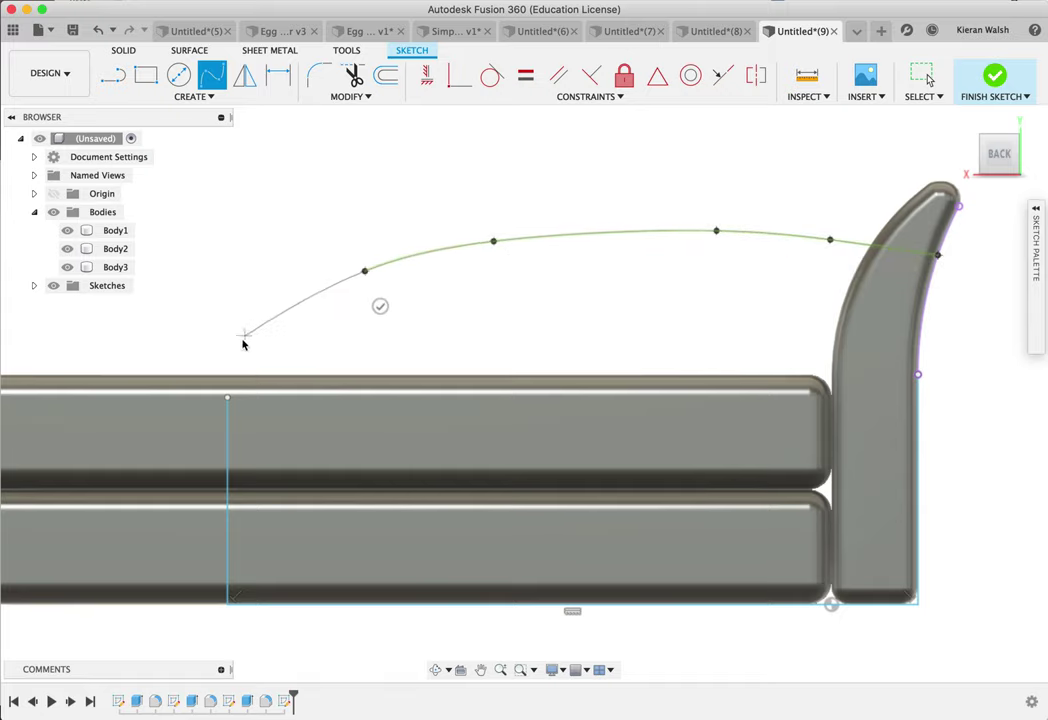
left_click(227, 399)
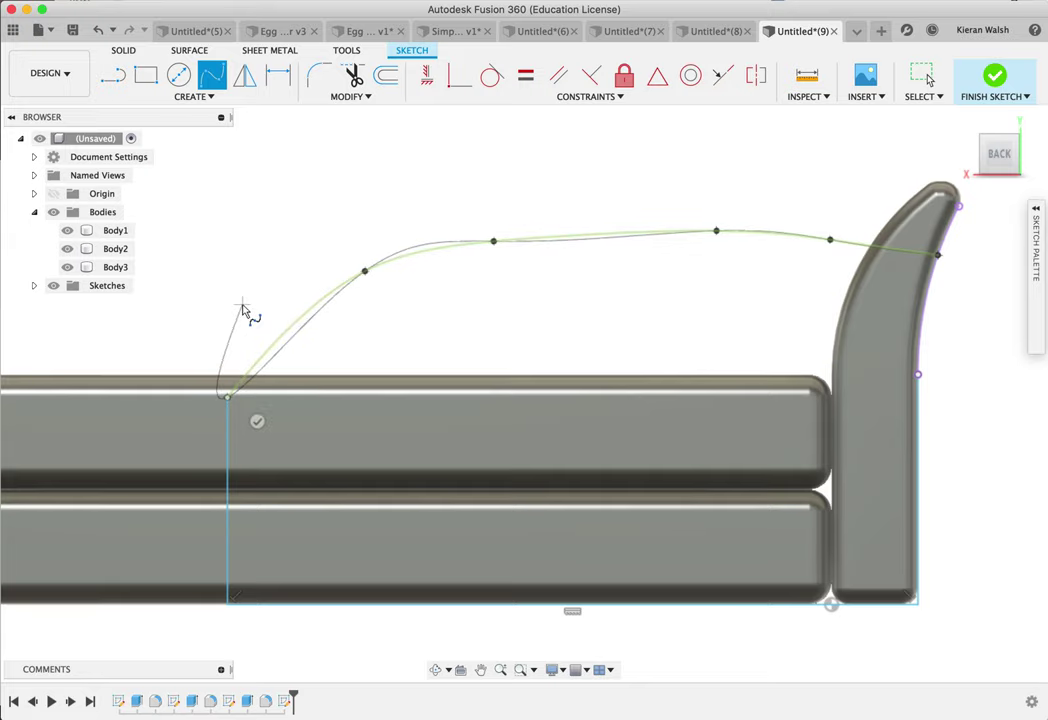
left_click(228, 399)
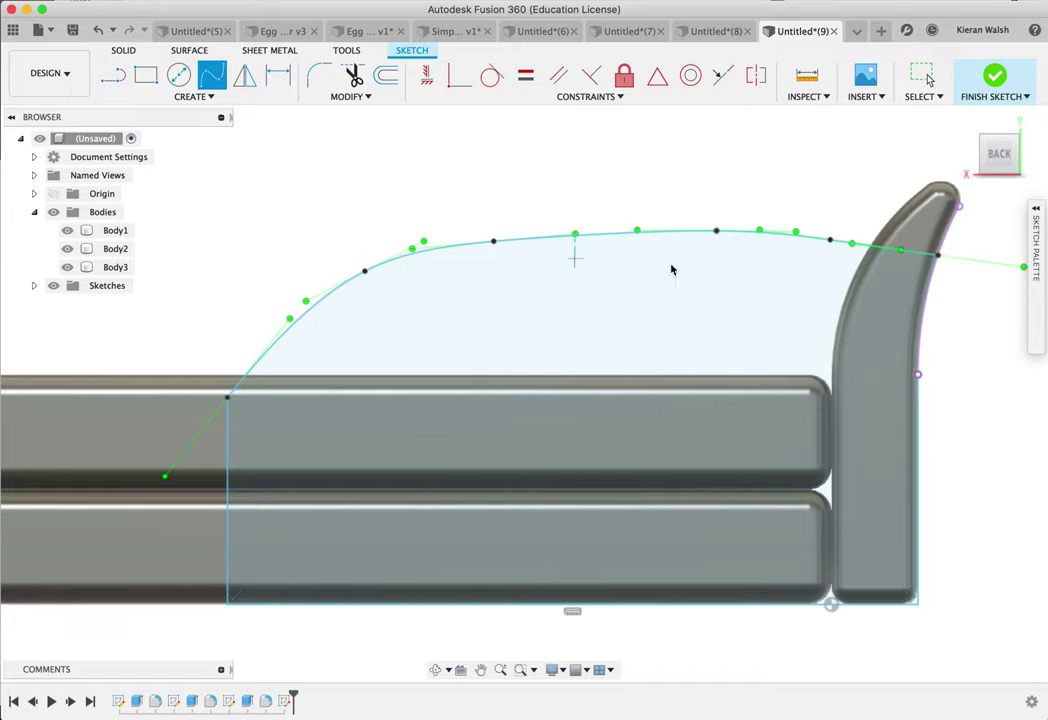
scroll(800, 238, "up", 3)
scroll(814, 248, "down", 3)
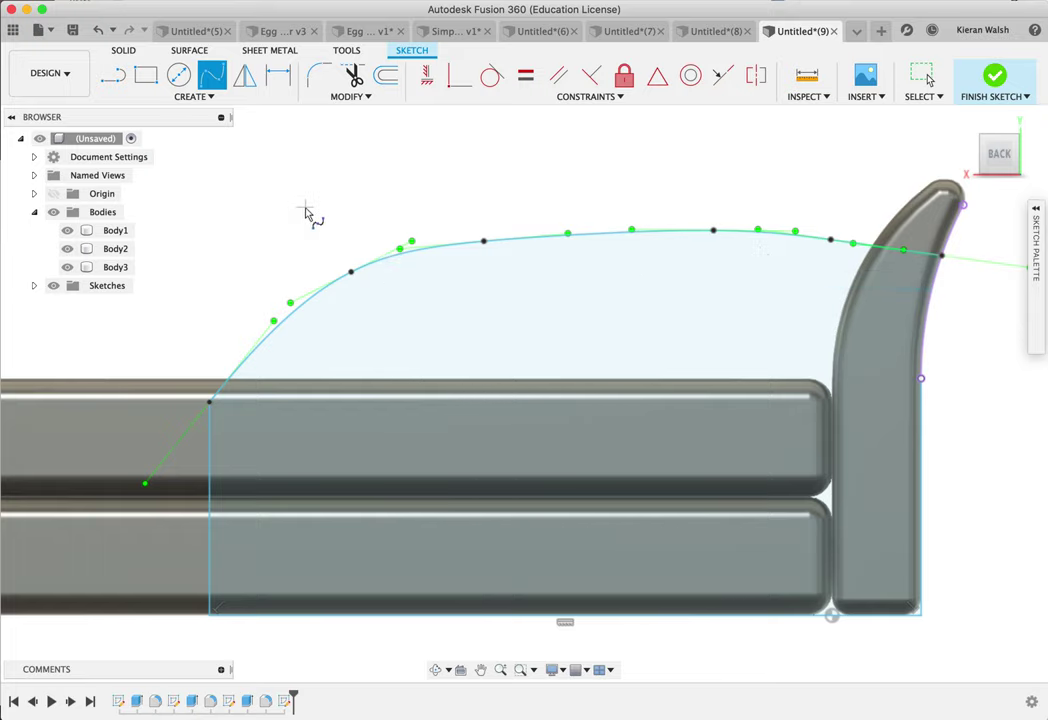
key("Escape")
Step: Move the spline's three points above the cushions lower, shifting the middle one toward the backrest
left_click_drag(360, 283, 362, 290)
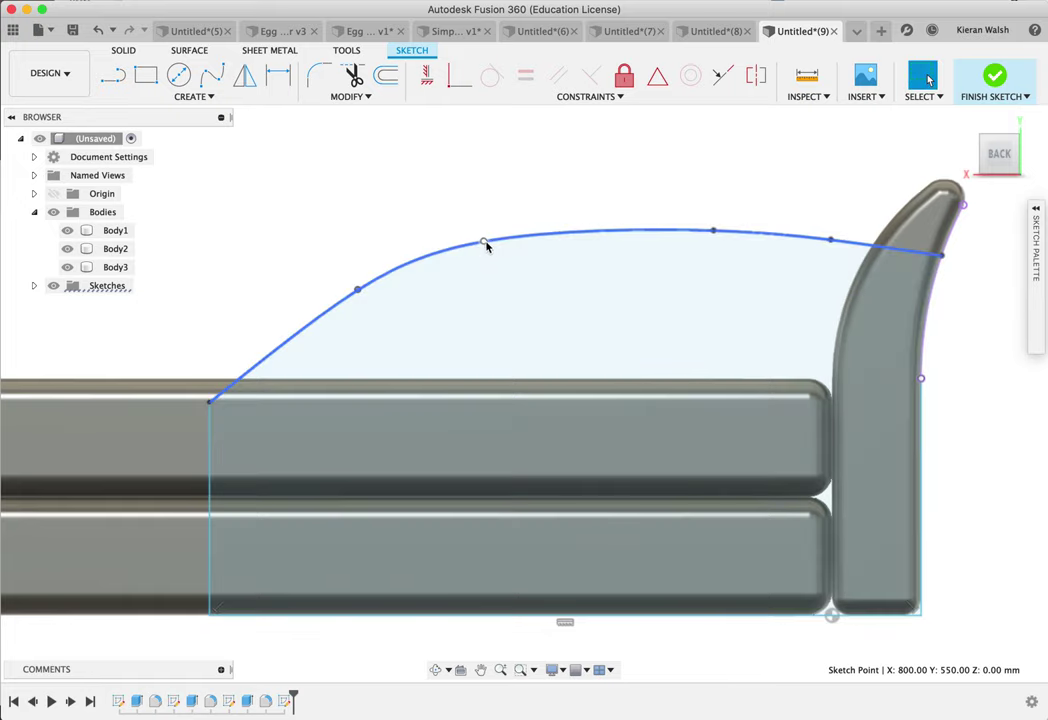
left_click_drag(486, 242, 524, 269)
left_click_drag(715, 231, 718, 242)
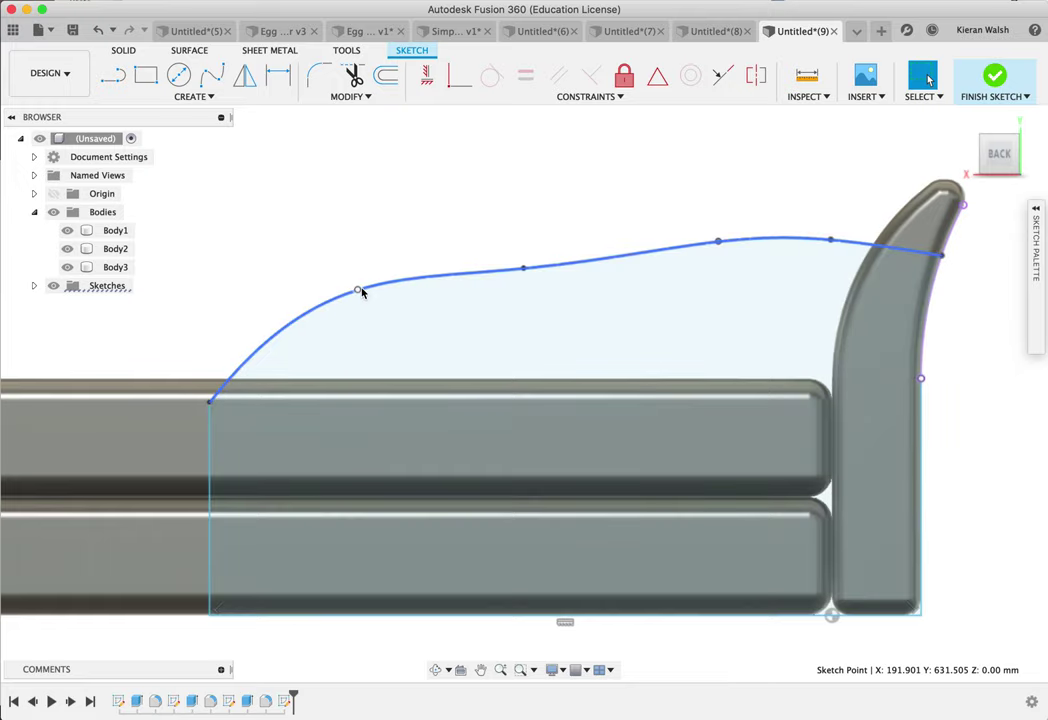
Step: Extend the tangent handle of the spline point nearest the 360 mm line so the curve rises steeply from the line's top
left_click(360, 292)
left_click_drag(289, 313, 253, 333)
scroll(210, 405, "up", 3)
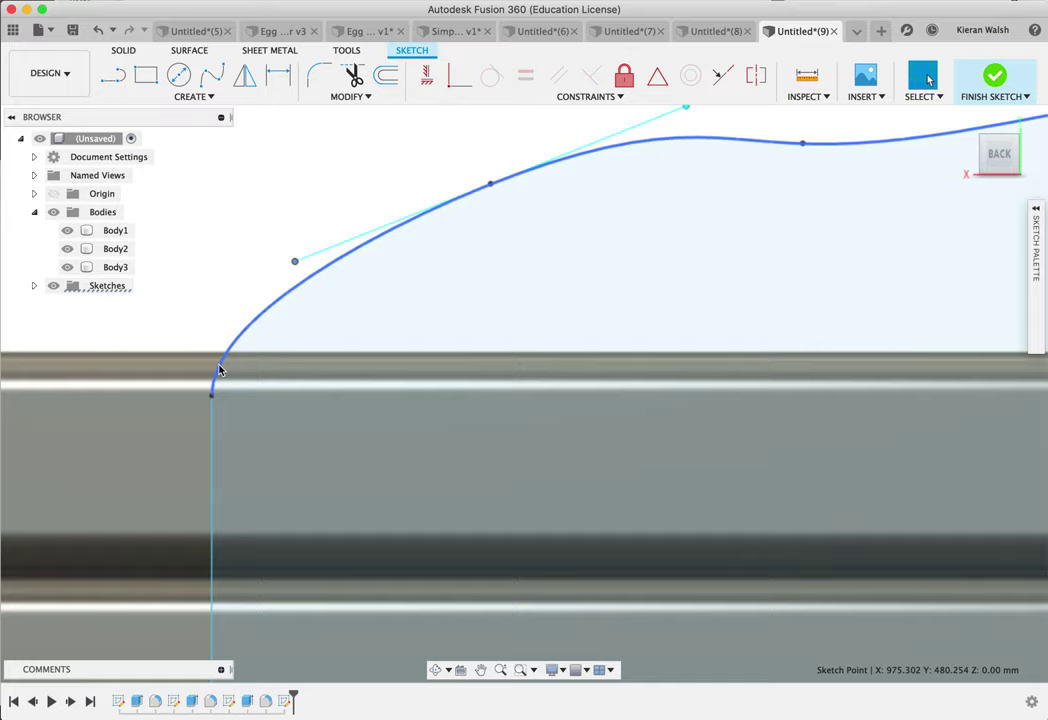
scroll(288, 306, "down", 6)
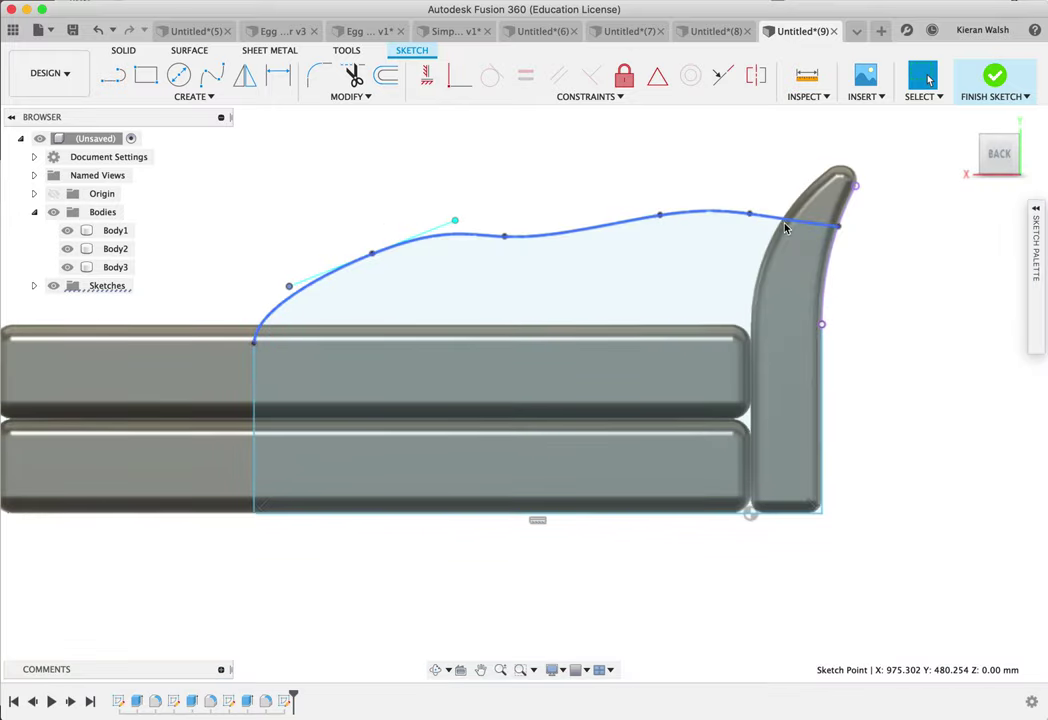
Step: Smooth the spline by lowering the point nearest the 360 mm line and placing its neighbour at X 525, Y 600 mm
scroll(825, 260, "up", 3)
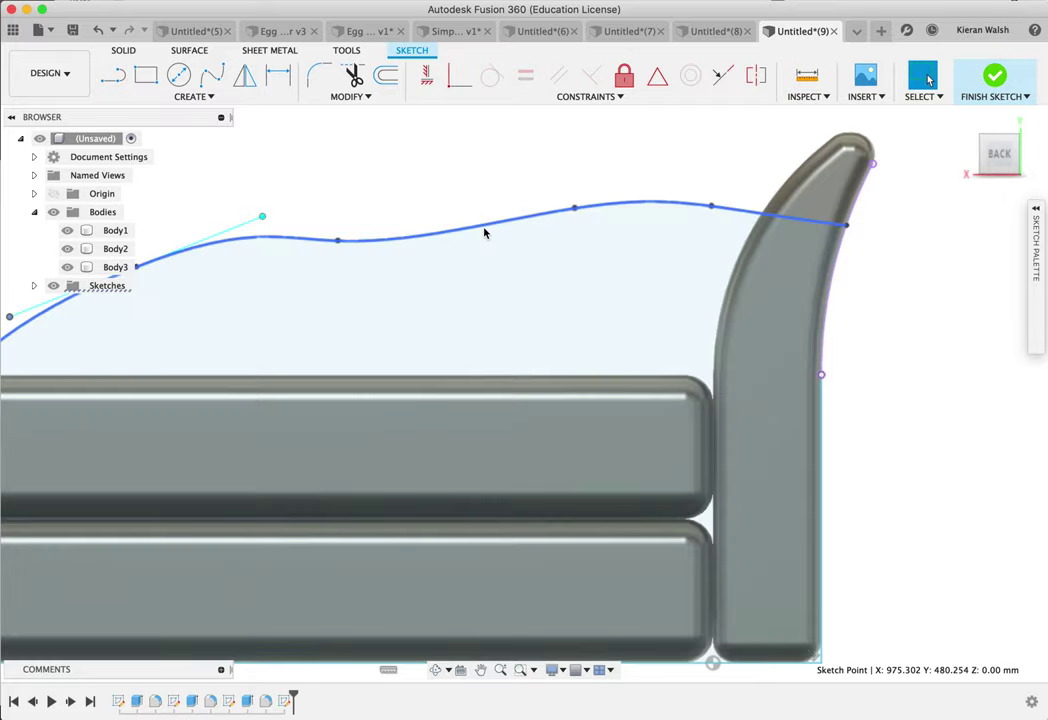
scroll(554, 274, "up", 2)
scroll(555, 275, "down", 4)
scroll(400, 292, "down", 4)
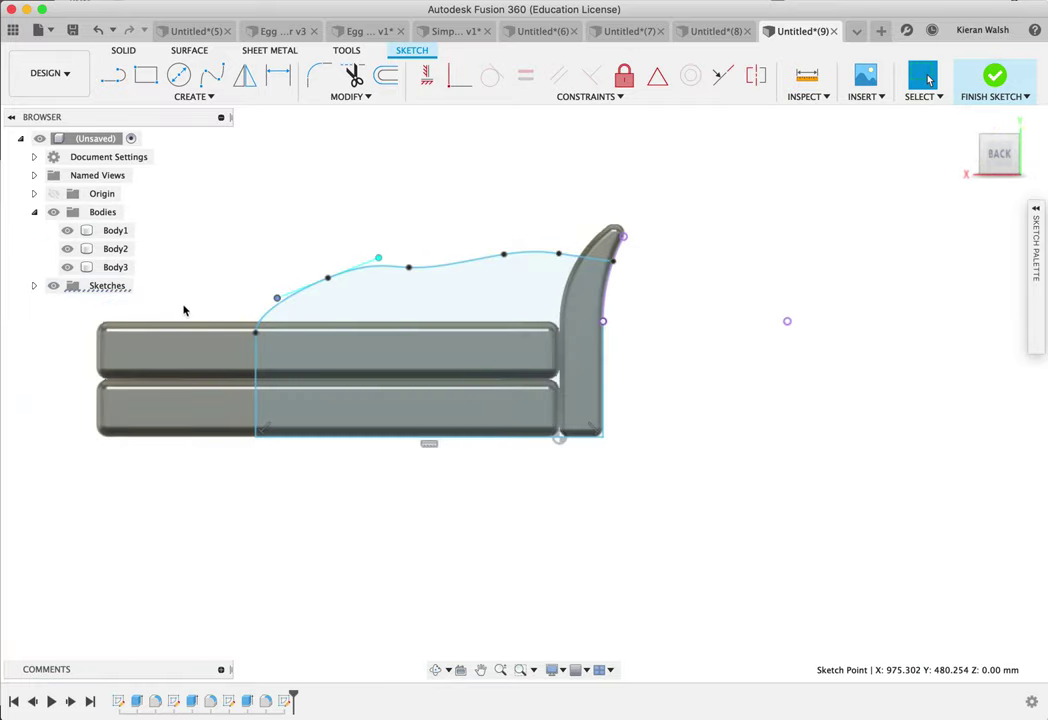
left_click_drag(328, 278, 328, 286)
scroll(370, 298, "up", 2)
scroll(370, 301, "up", 2)
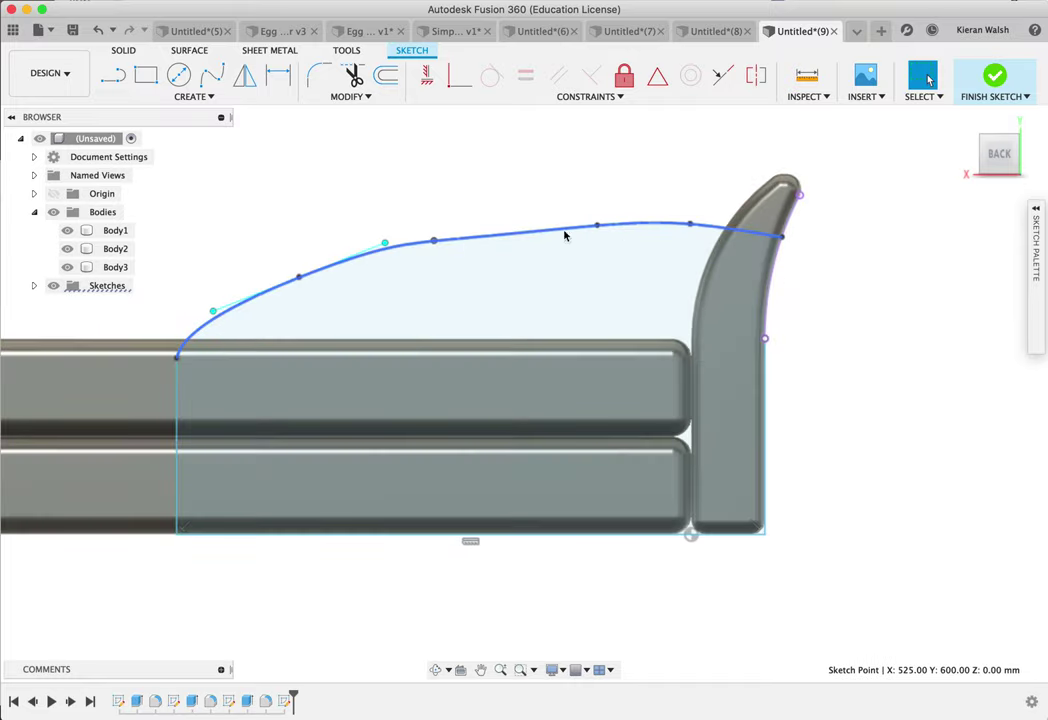
Step: Pull that neighbouring point's tangent handle down to X 400, Y 500 mm to give the spline a wavy shape, and finish the sketch
left_click_drag(486, 234, 496, 292)
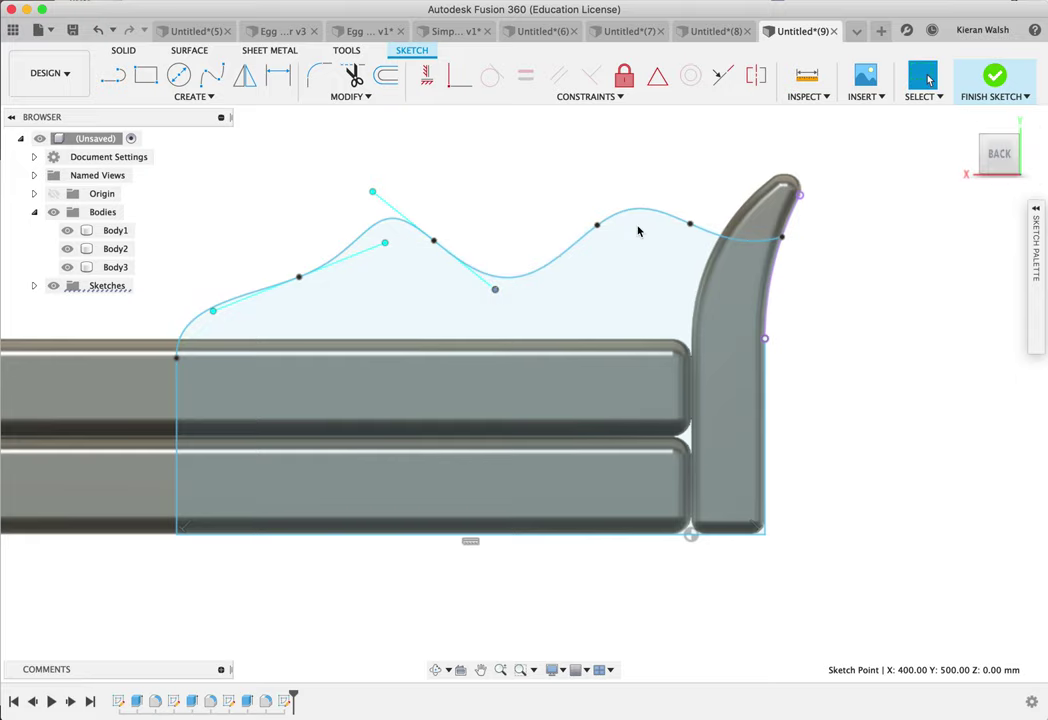
left_click(1009, 77)
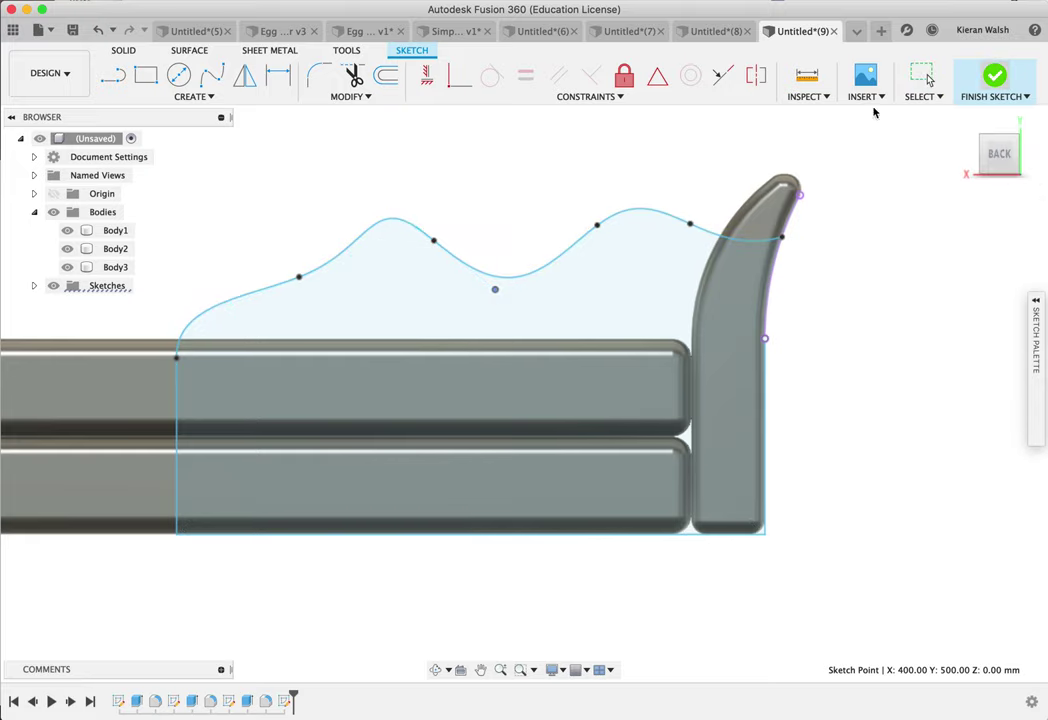
left_click(995, 78)
Step: Start extruding the wavy-topped side panel profile 150 mm as a new body
middle_click_drag(872, 337, 543, 331, "shift")
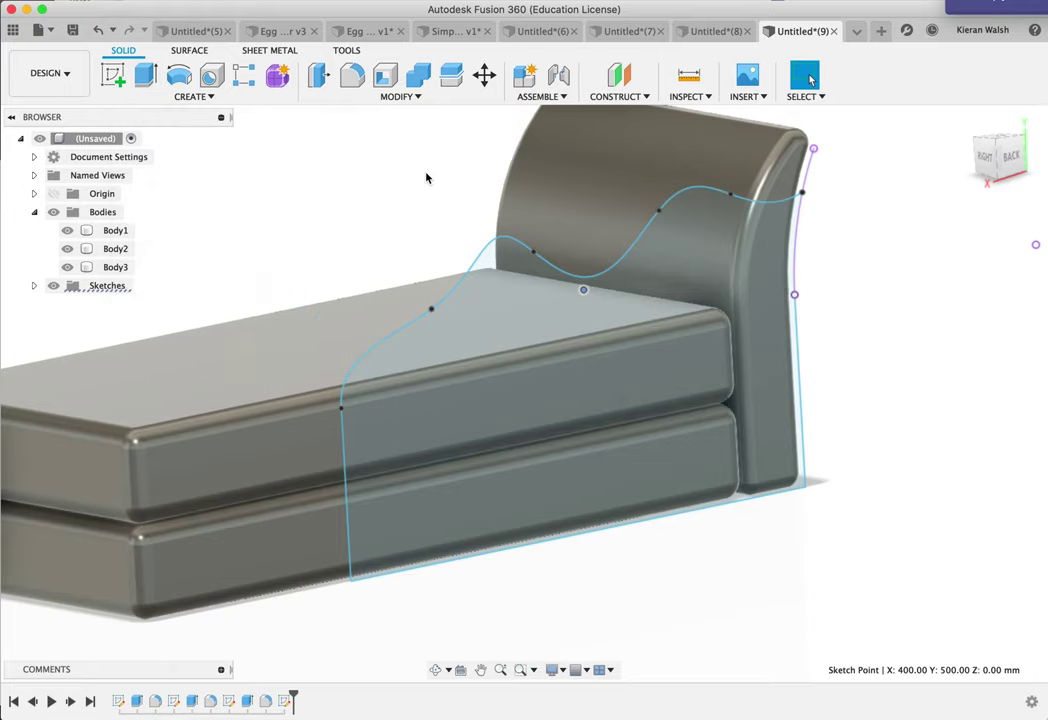
left_click(147, 76)
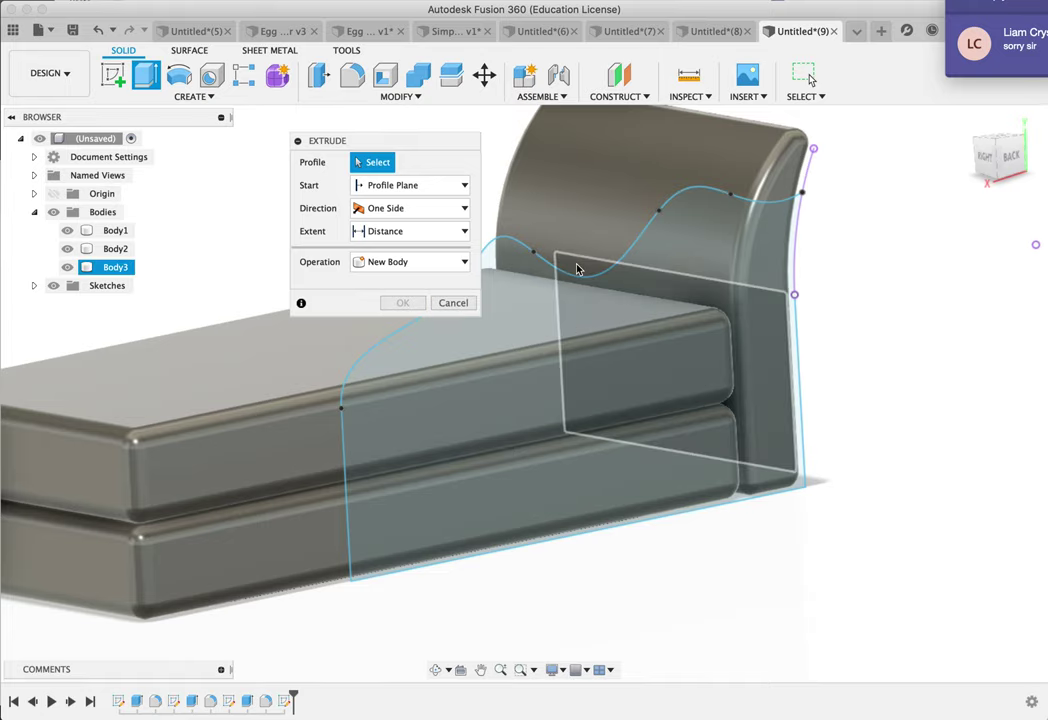
left_click(575, 286)
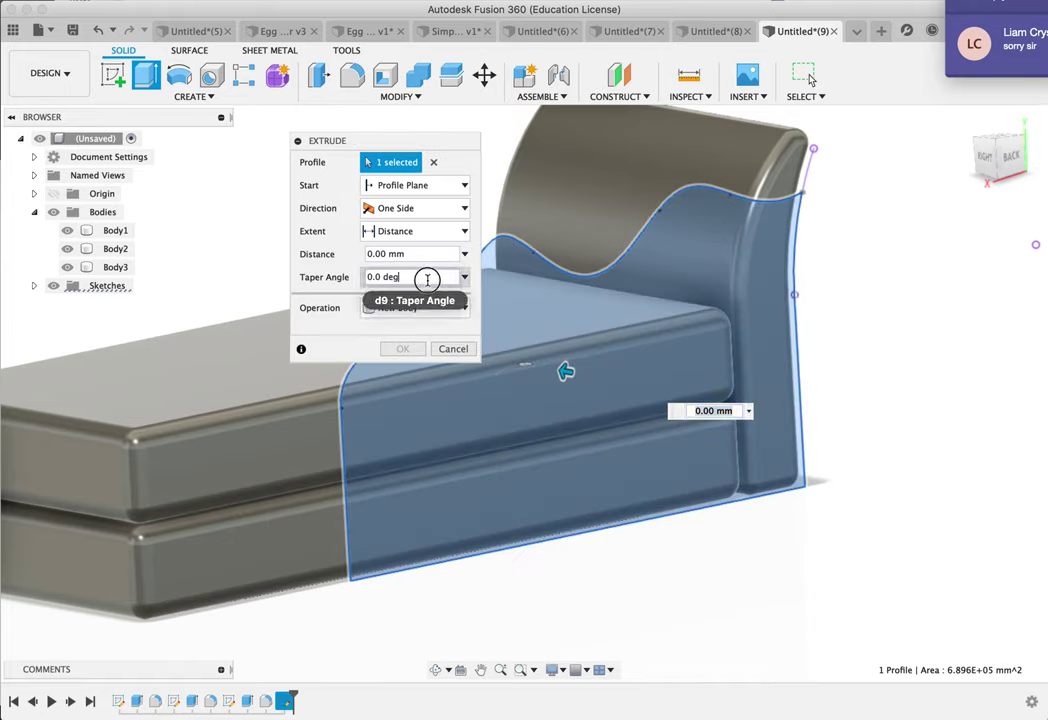
left_click(458, 257)
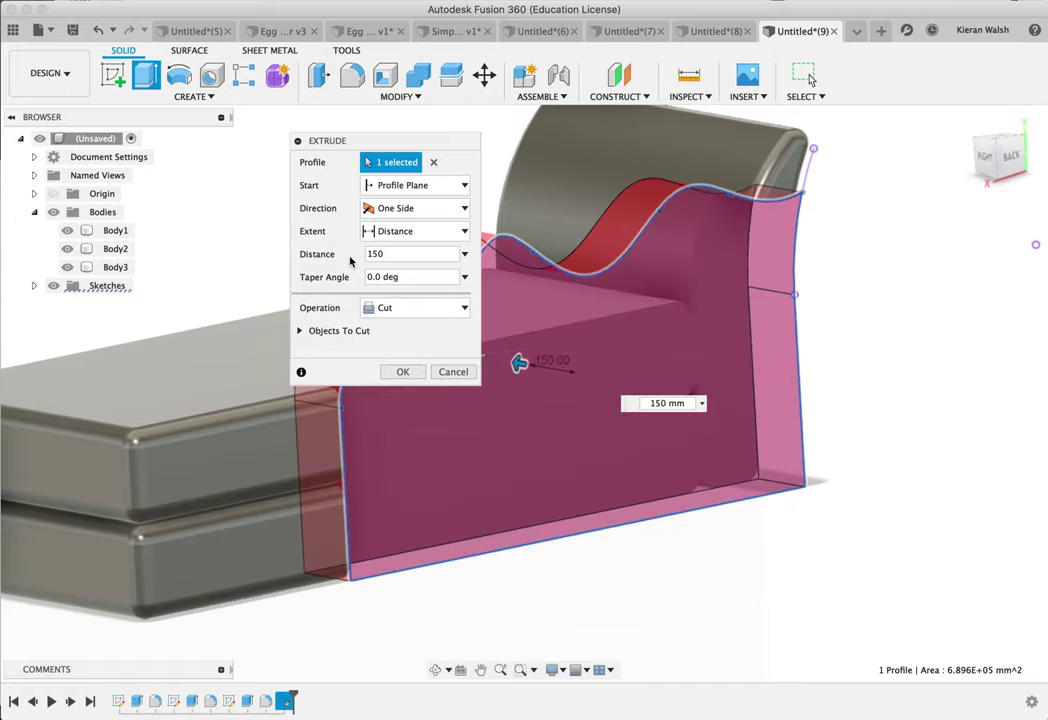
left_click(407, 313)
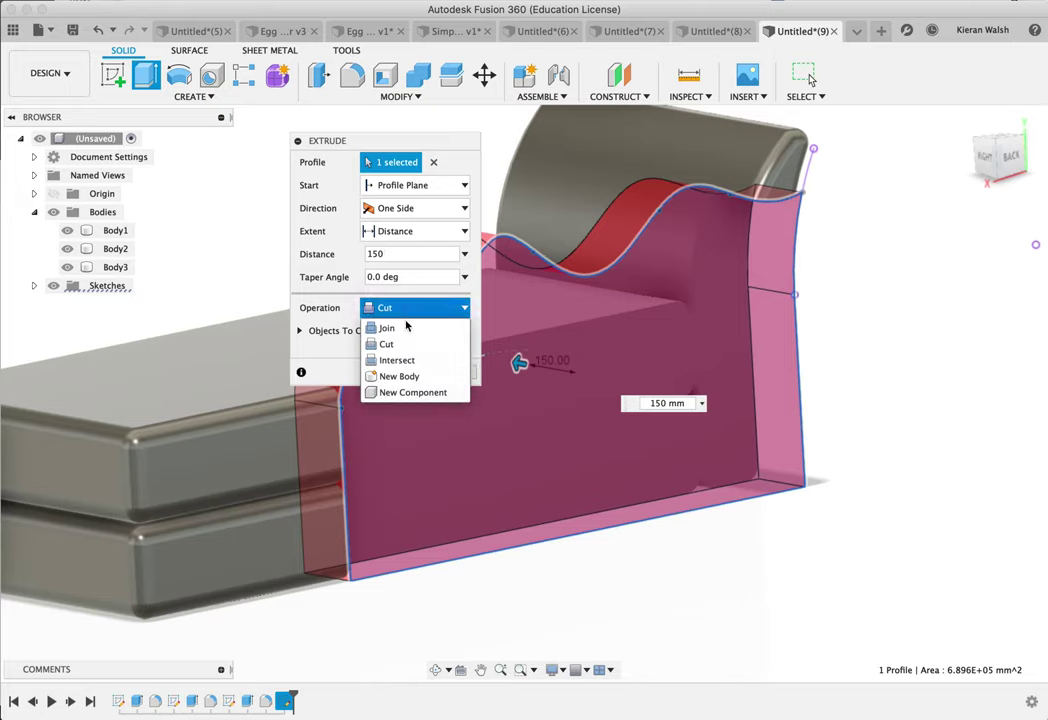
left_click(405, 377)
middle_click_drag(484, 441, 620, 437, "shift")
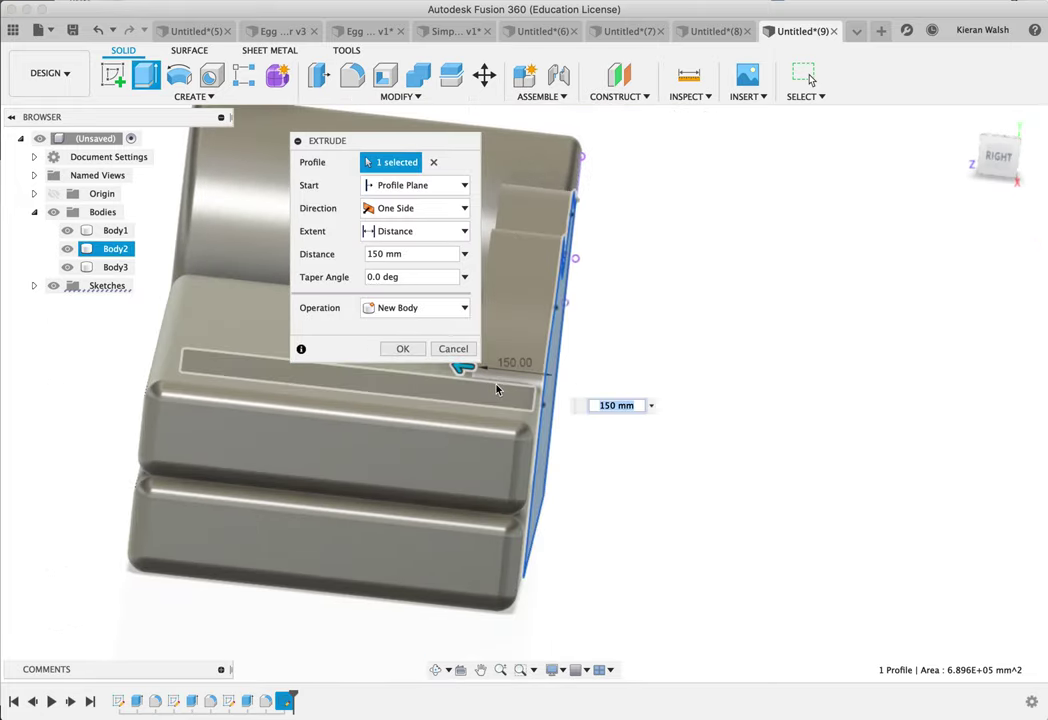
Step: Reverse the panel extrusion away from the cushions with a distance of -80 mm and complete it
left_click(420, 253)
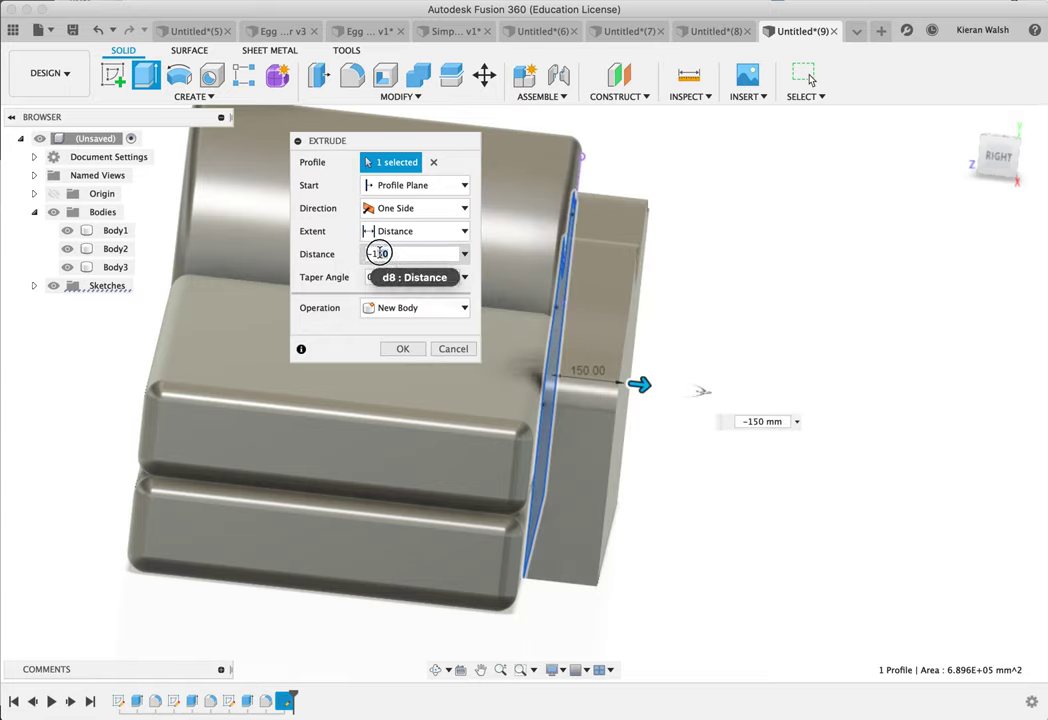
type("0")
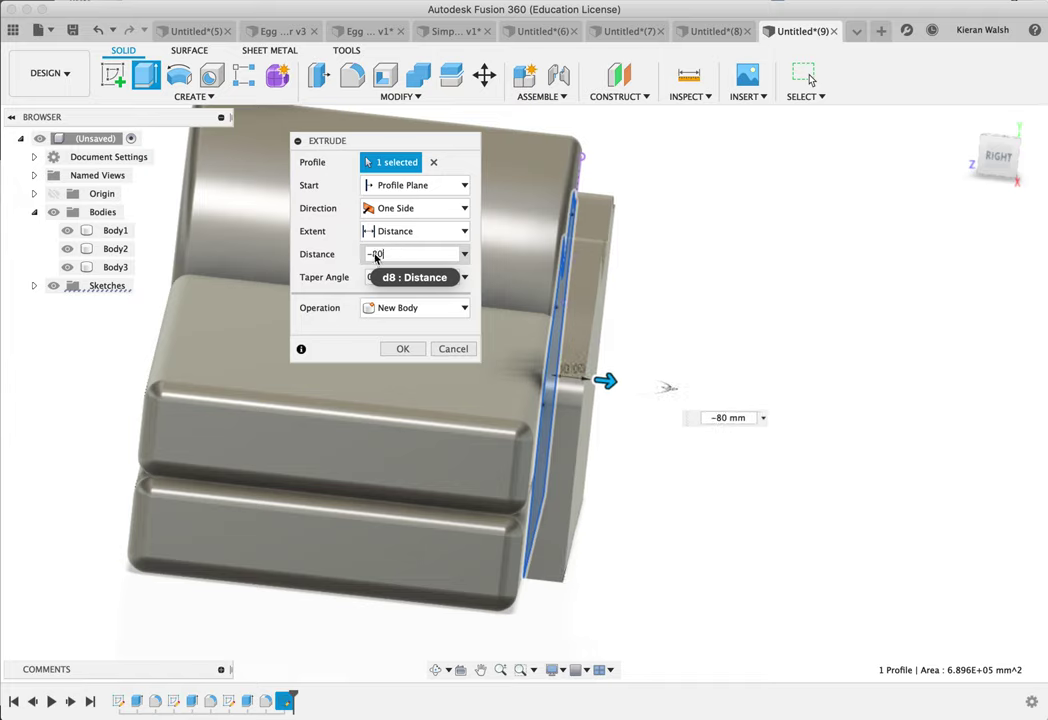
left_click(403, 349)
mouse_move(430, 358)
middle_mouse_down("shift")
mouse_move(615, 386)
mouse_move(500, 373)
mouse_move(547, 346)
mouse_move(627, 363)
mouse_move(709, 346)
mouse_move(690, 362)
mouse_move(482, 416)
mouse_move(487, 398)
mouse_move(438, 434)
middle_mouse_up("shift")
scroll(563, 258, "up", 5)
mouse_move(548, 285)
middle_mouse_down("shift")
mouse_move(547, 250)
mouse_move(563, 250)
mouse_move(414, 284)
middle_mouse_up("shift")
key("Escape")
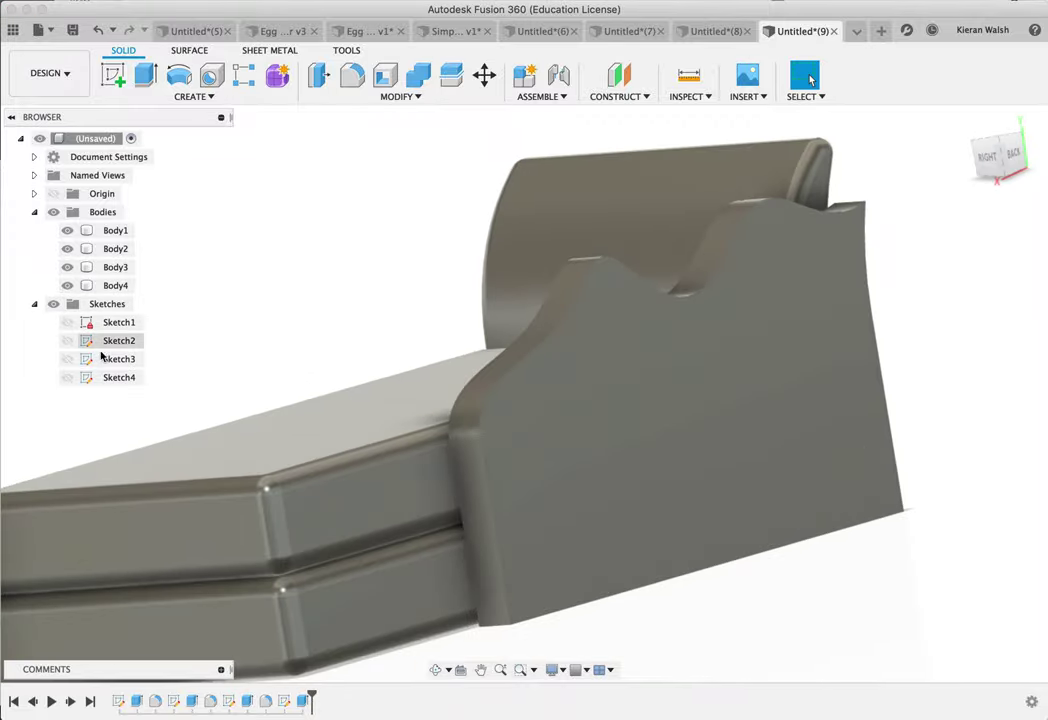
Step: Edit the panel sketch to flatten the wave between its two crests, placing the spline point nearer the backrest at X 275, Y 600 mm
right_click(113, 376)
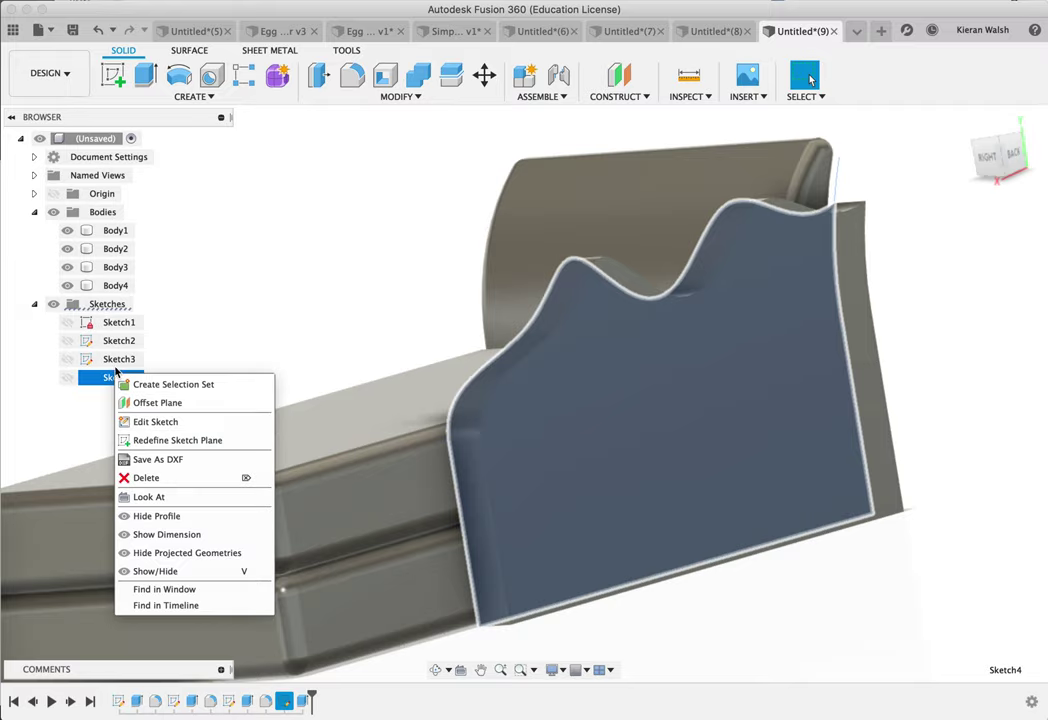
left_click(160, 424)
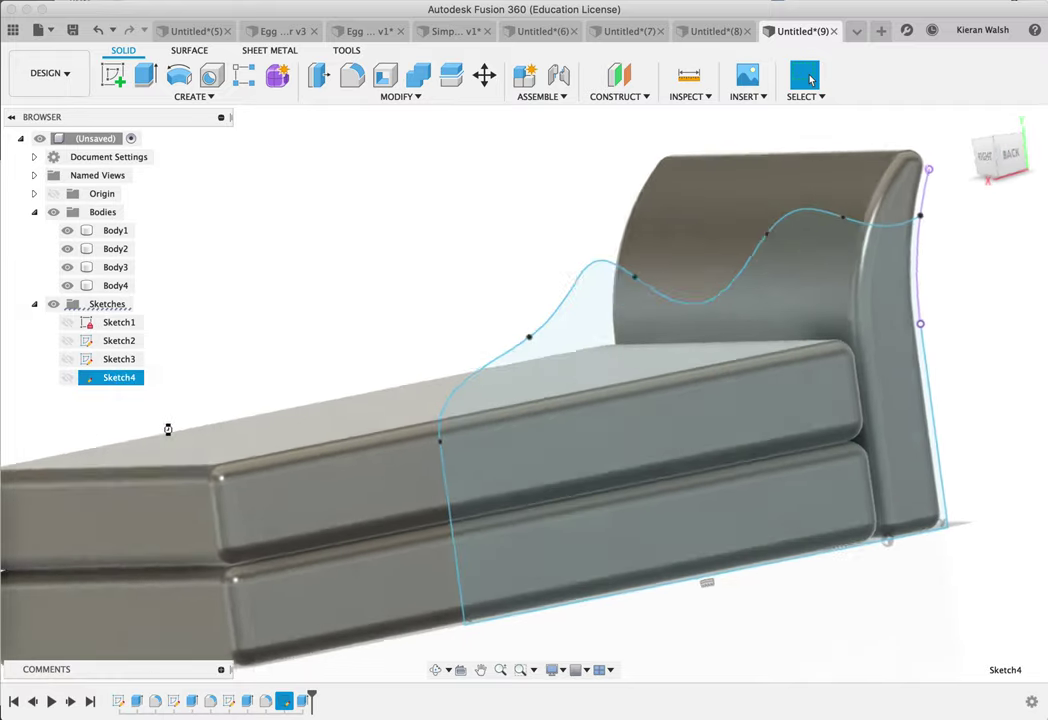
left_click(703, 306)
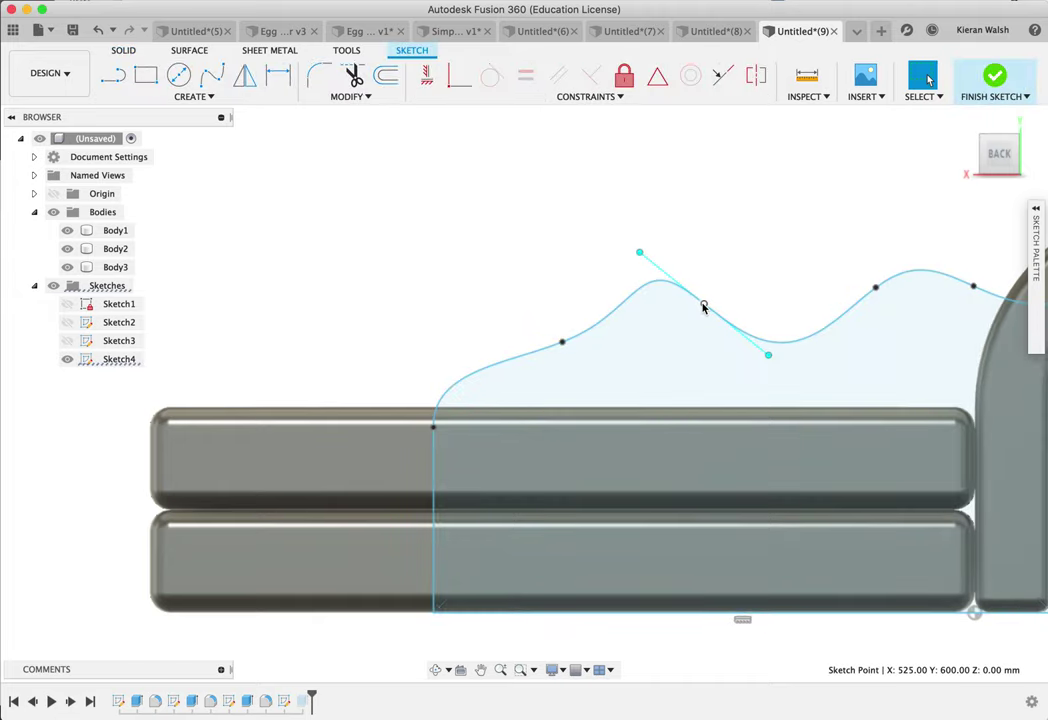
left_click_drag(770, 358, 773, 344)
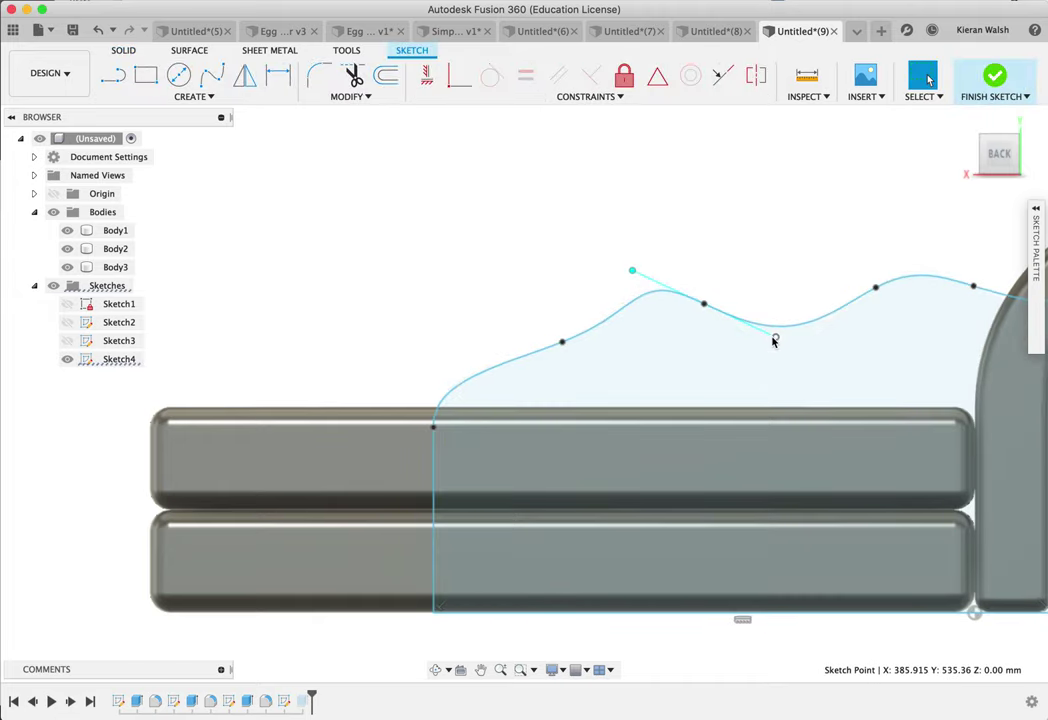
left_click_drag(705, 311, 710, 321)
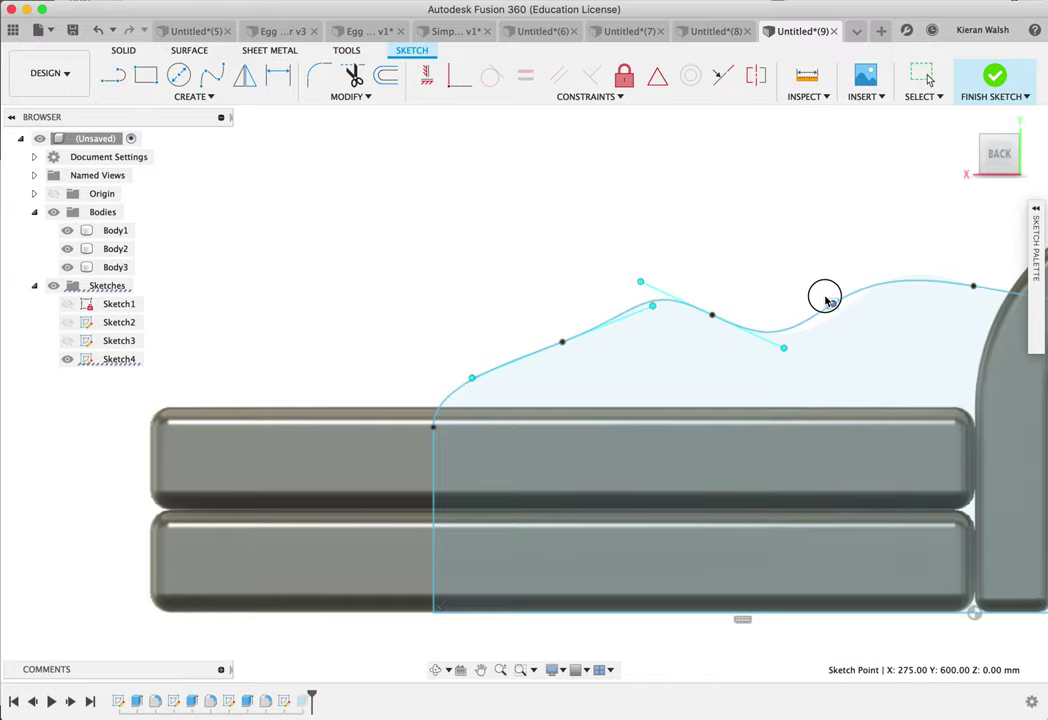
left_click(996, 78)
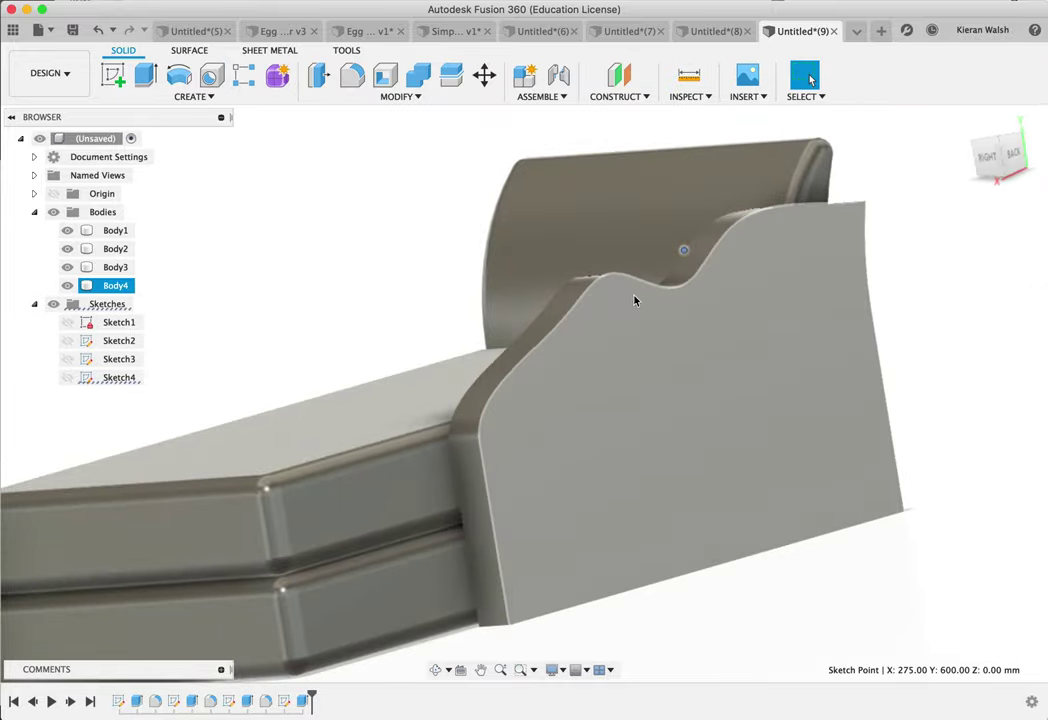
Step: Start a fillet on the side panel with both wavy top edges and both vertical edges at the foot end
middle_click_drag(634, 300, 263, 113, "shift")
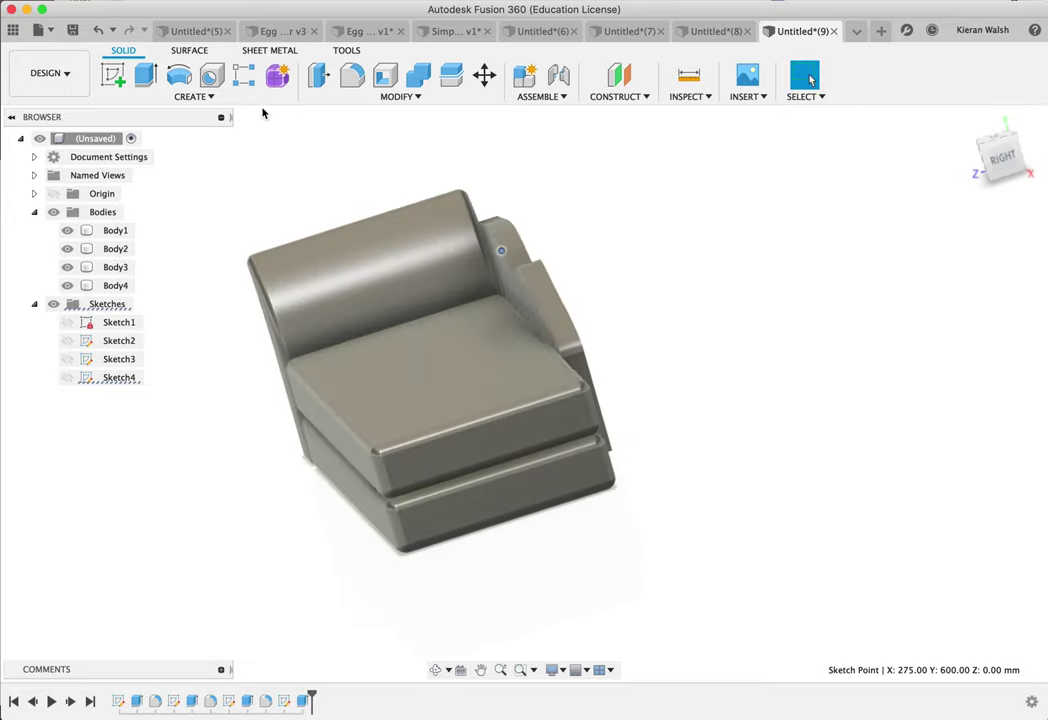
left_click(319, 72)
mouse_move(604, 213)
middle_mouse_down("shift")
mouse_move(646, 199)
mouse_move(620, 205)
middle_mouse_up("shift")
scroll(379, 232, "up", 4)
left_click(437, 262)
middle_click_drag(643, 241, 705, 262, "shift")
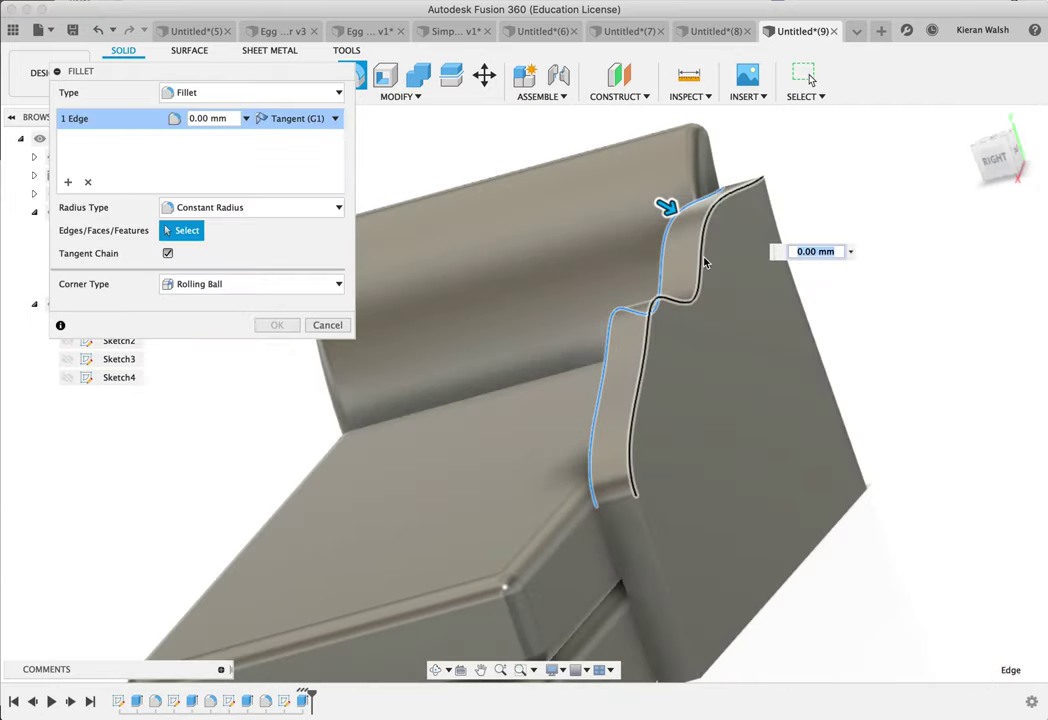
left_click(705, 258)
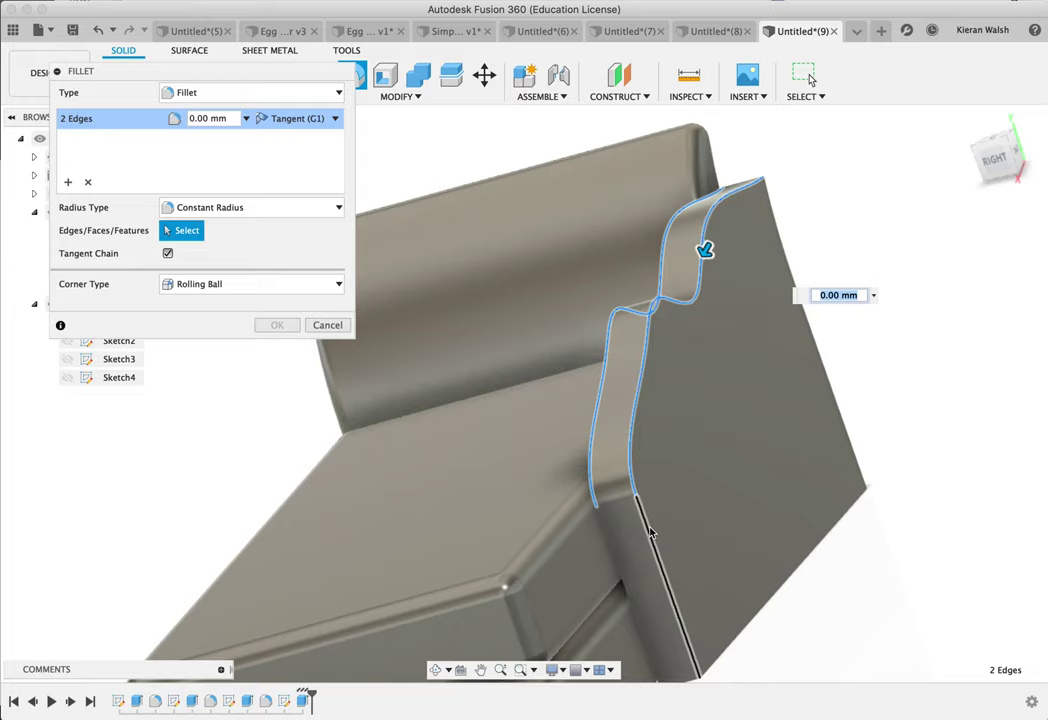
left_click(649, 530)
left_click(610, 543)
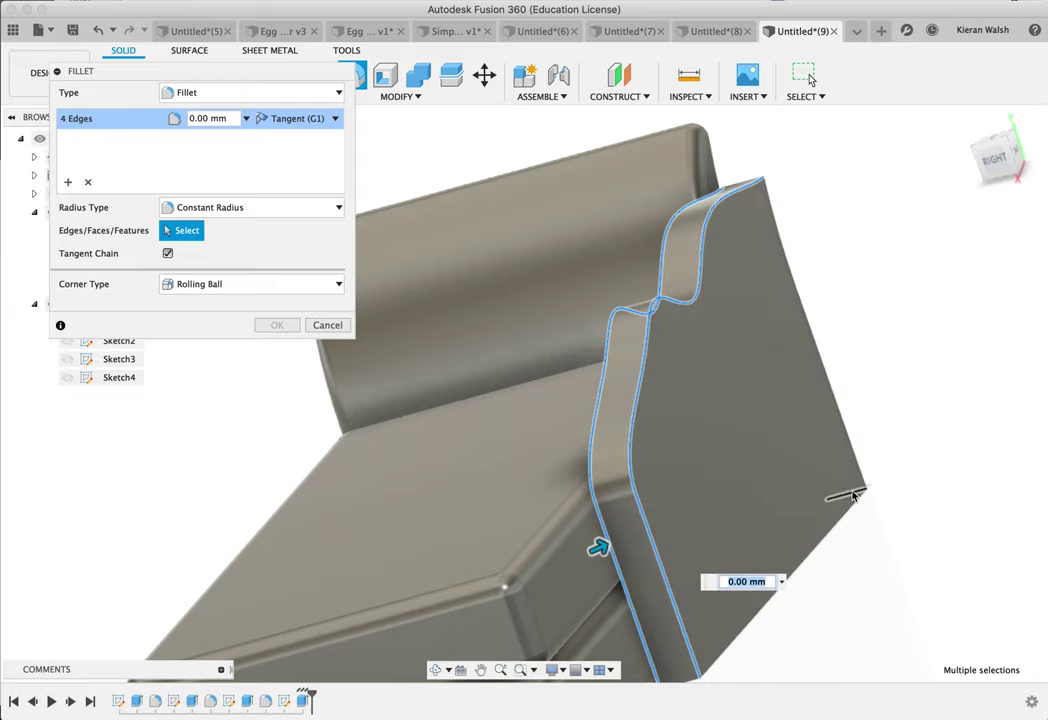
Step: Add the panel's edges at the backrest end to the fillet and apply a 30 mm radius
left_click(862, 472)
middle_click_drag(862, 472, 700, 315, "shift")
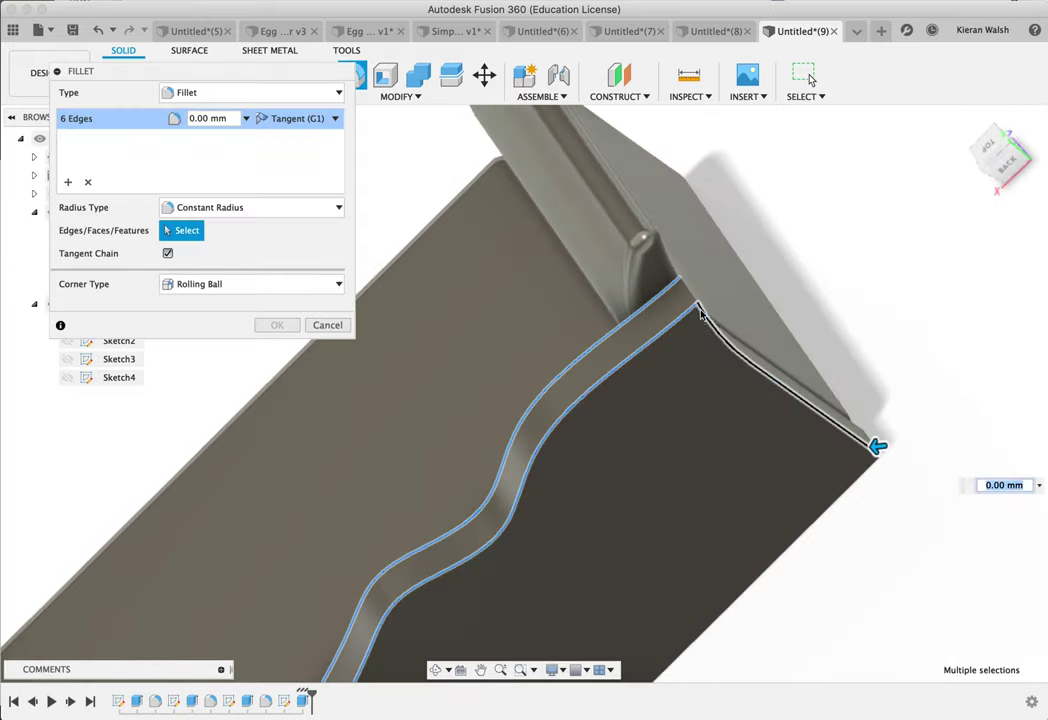
left_click(687, 315)
middle_click_drag(784, 398, 709, 332, "shift")
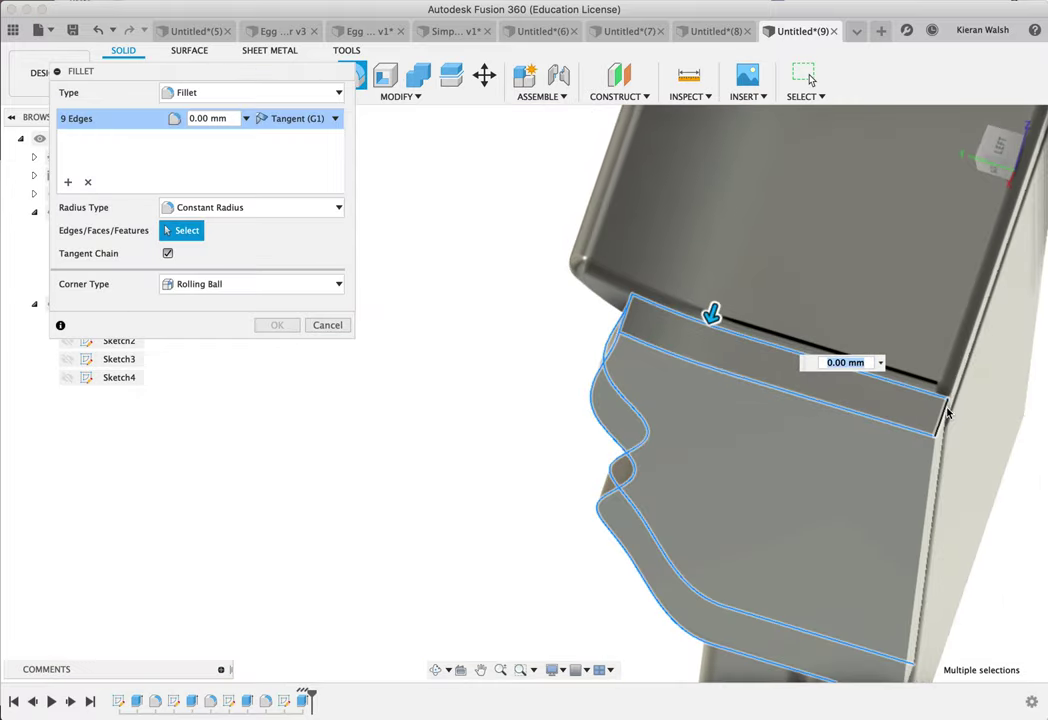
middle_click_drag(940, 421, 622, 306, "shift")
left_click(622, 308)
left_click(648, 278)
middle_click_drag(641, 359, 637, 164, "shift")
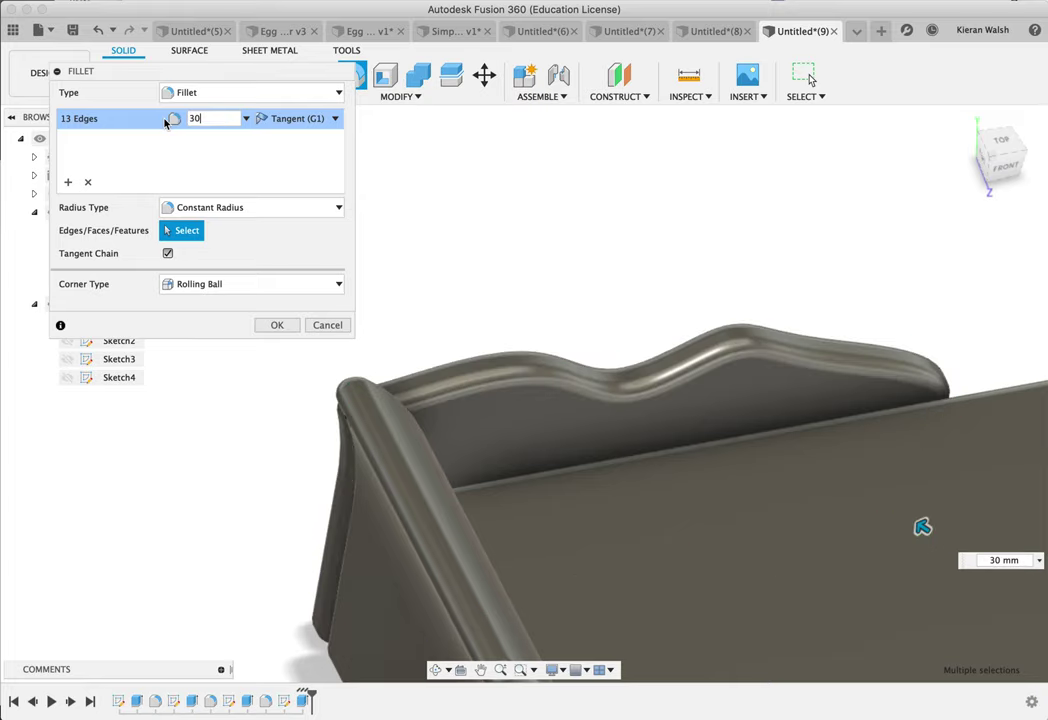
key("Return")
Step: Examine the whole chaise longue from the front, above and below, including the backrest and the filleted side panel
middle_click_drag(438, 356, 636, 483, "shift")
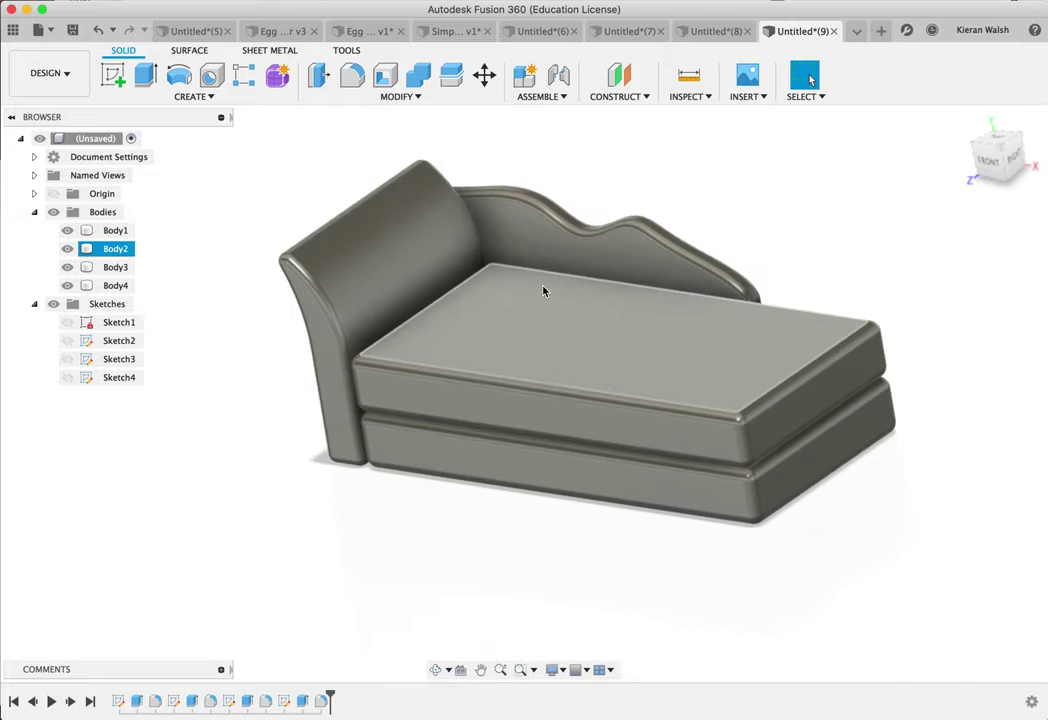
scroll(543, 291, "up", 2)
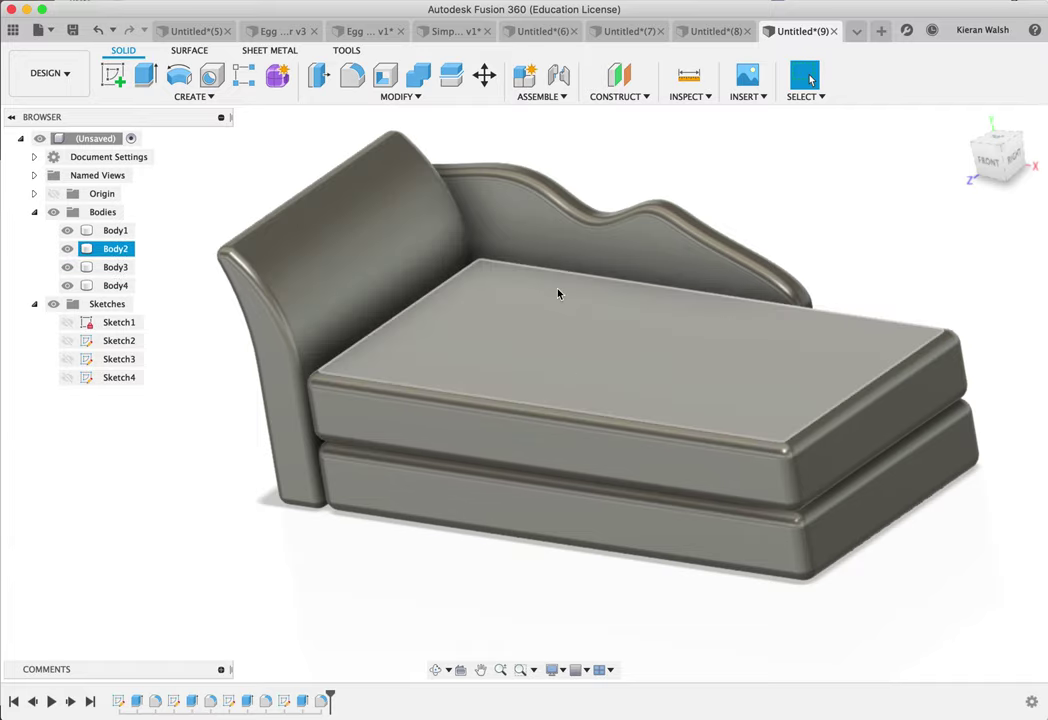
middle_click_drag(449, 341, 468, 409, "shift")
left_click(401, 242)
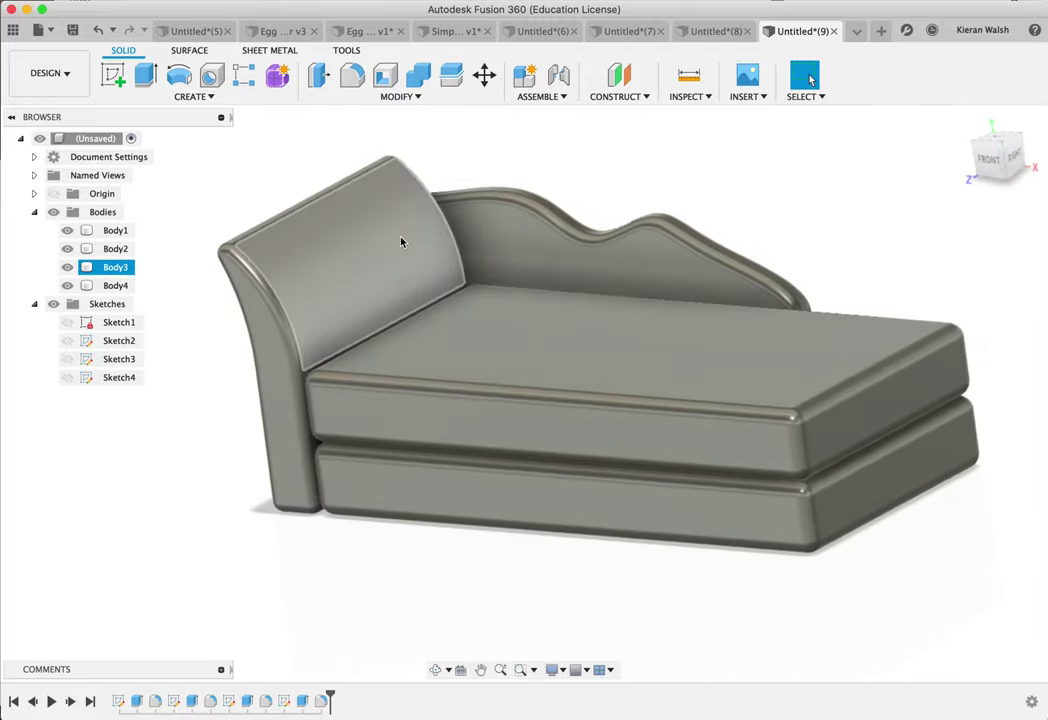
middle_click_drag(608, 351, 632, 370, "shift")
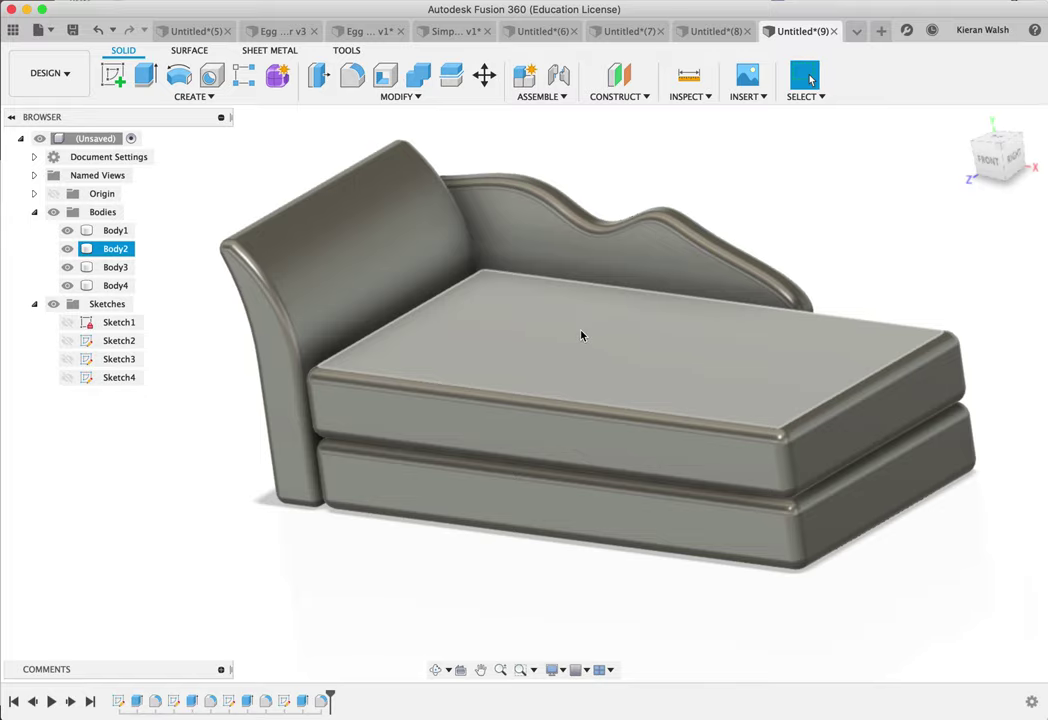
scroll(552, 330, "down", 3)
middle_click_drag(559, 326, 545, 367, "shift")
mouse_move(477, 330)
middle_mouse_down("shift")
mouse_move(493, 280)
mouse_move(475, 327)
middle_mouse_up("shift")
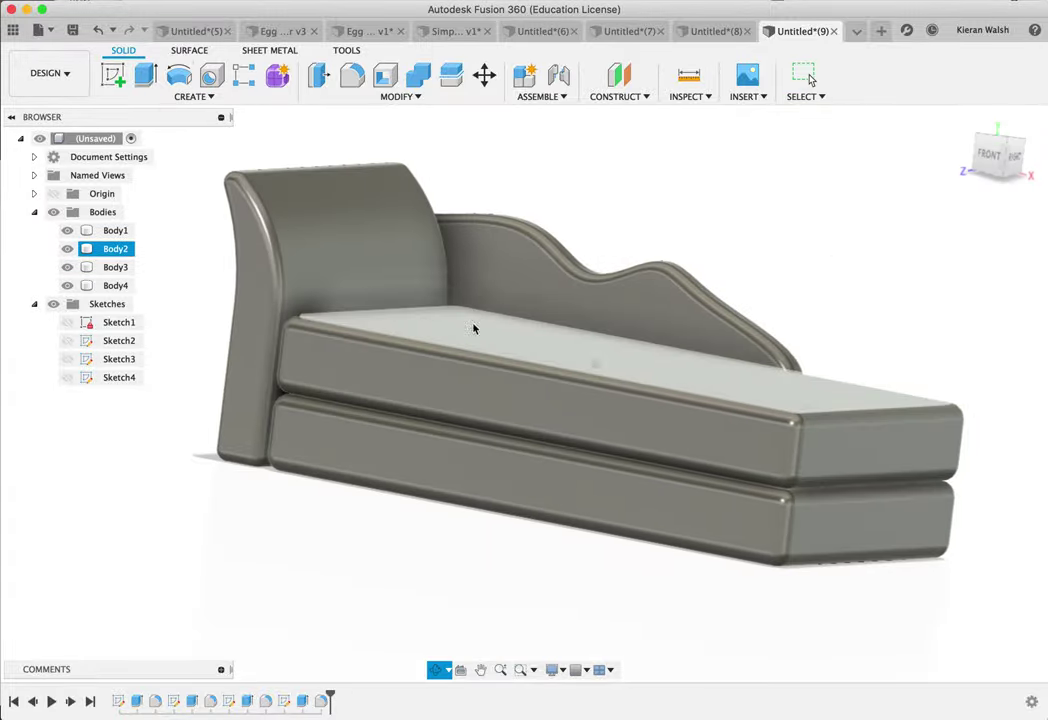
middle_click_drag(355, 489, 177, 96, "shift")
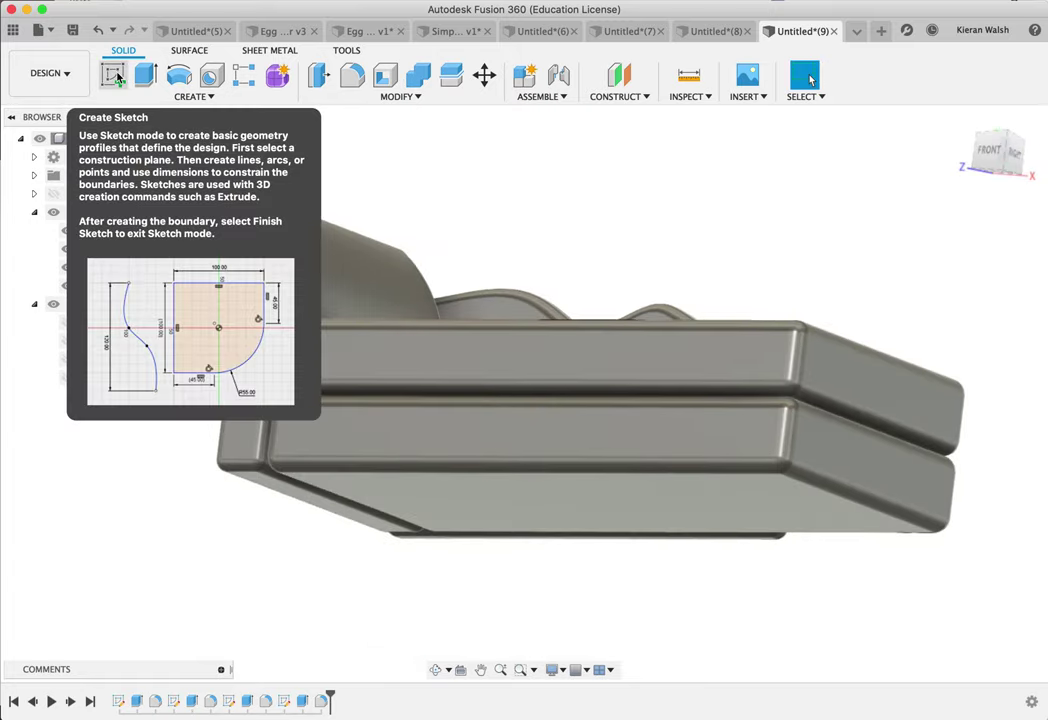
middle_click_drag(472, 209, 440, 300, "shift")
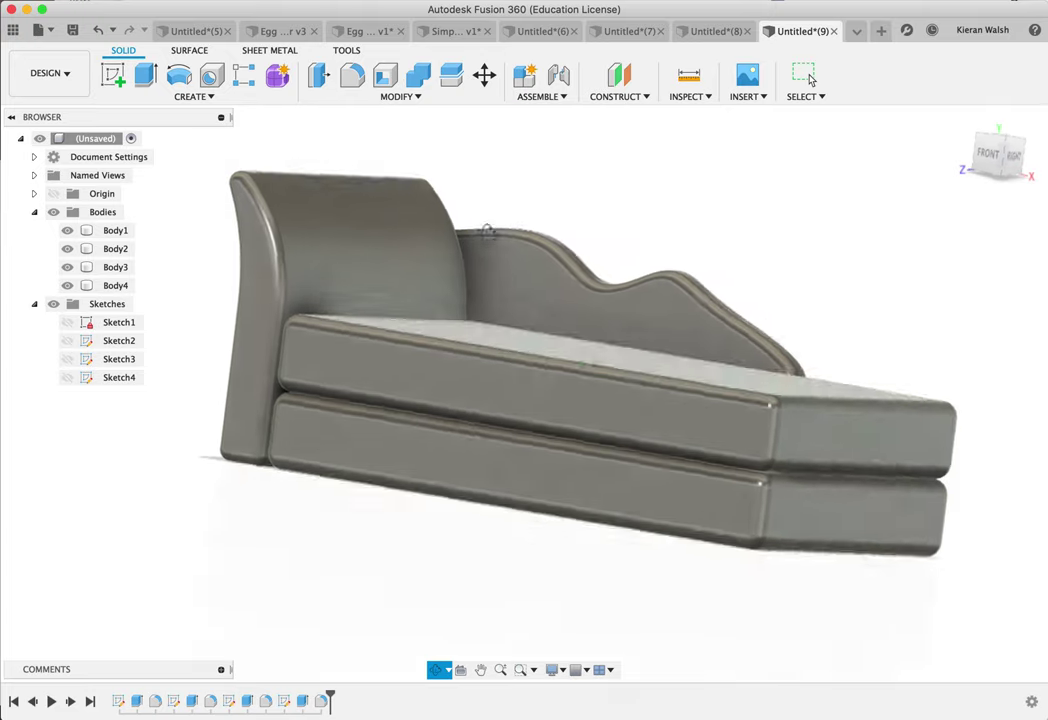
left_click(433, 306)
scroll(480, 287, "down", 2)
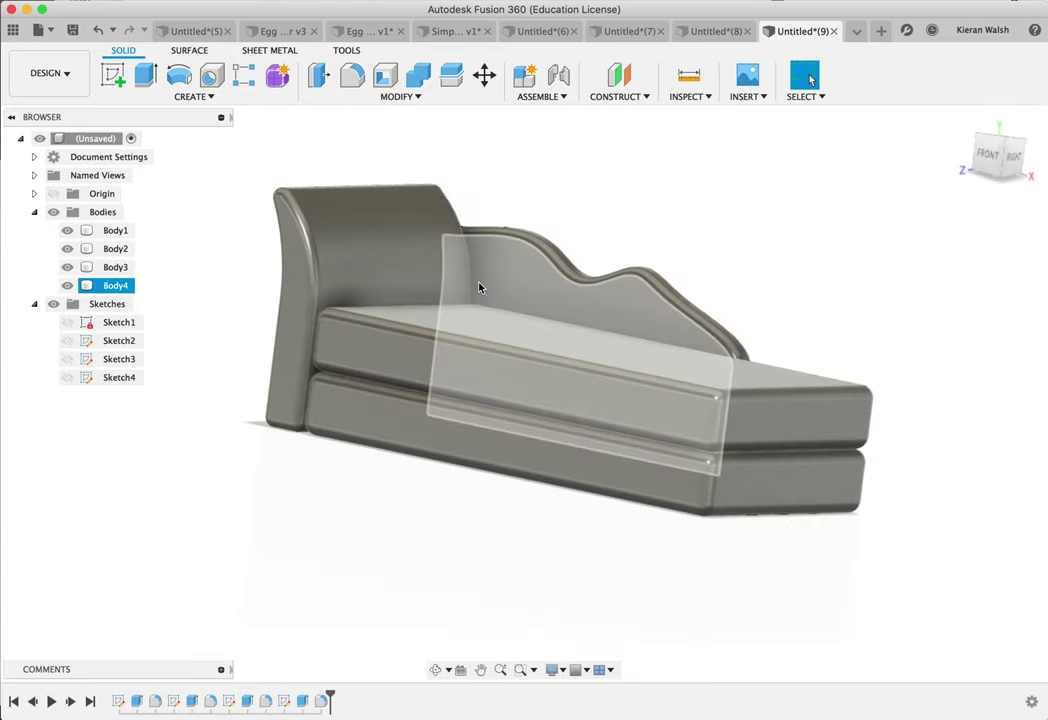
left_click(481, 163)
middle_click_drag(528, 215, 563, 231, "shift")
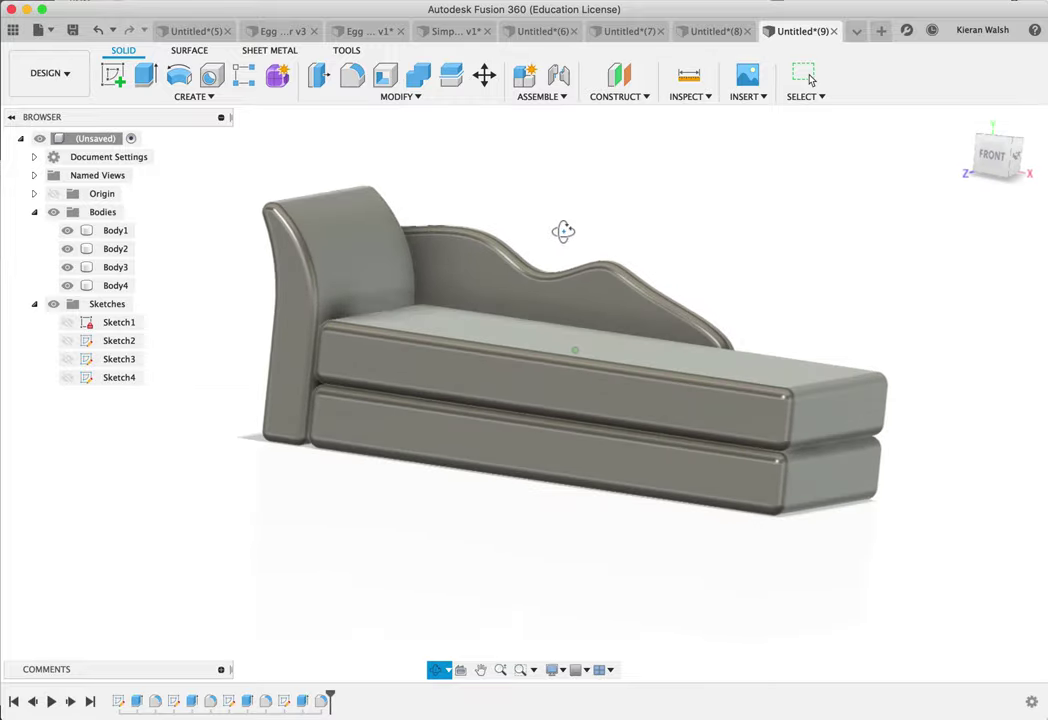
left_click(552, 274)
mouse_move(552, 274)
middle_mouse_down("shift")
mouse_move(545, 250)
mouse_move(548, 281)
middle_mouse_up("shift")
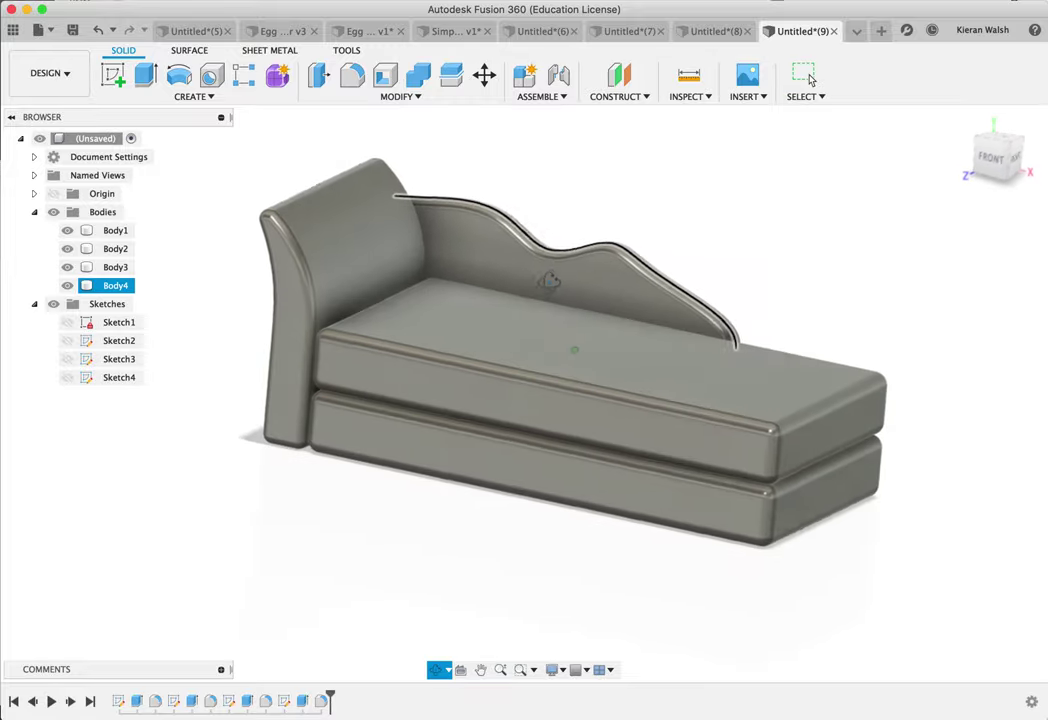
left_click(546, 288)
Step: Examine the sofa's underside where the lower cushion, backrest and side panel meet
middle_click_drag(451, 297, 463, 98, "shift")
left_click(344, 285)
middle_click_drag(344, 285, 435, 303, "shift")
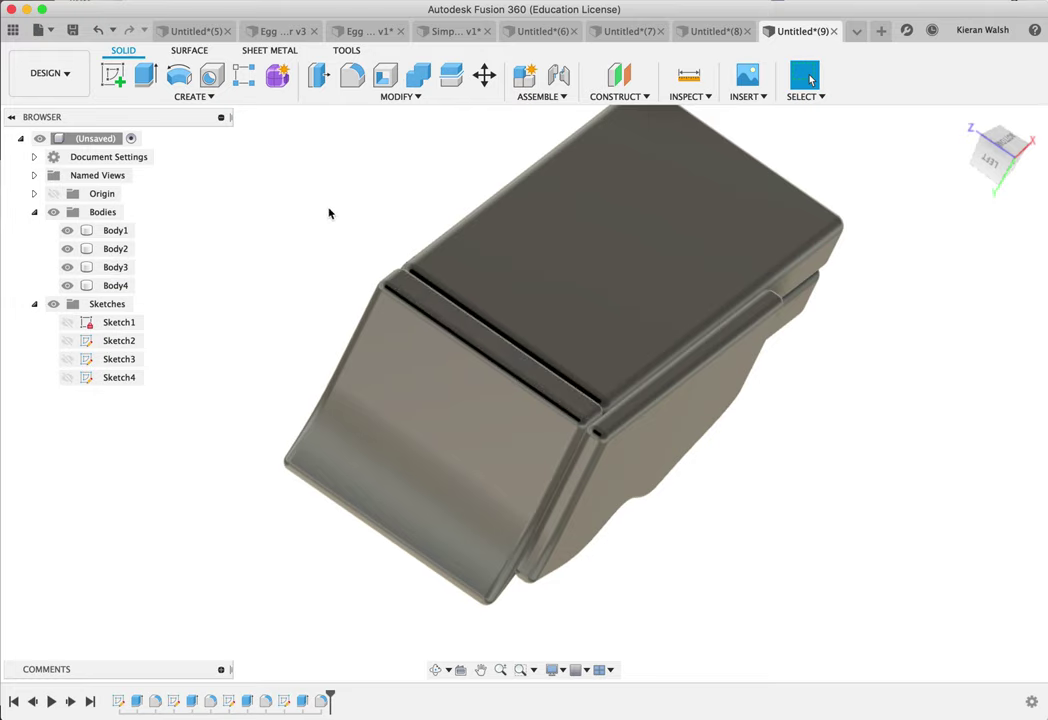
scroll(398, 210, "up", 3)
scroll(398, 210, "down", 3)
middle_click_drag(545, 305, 480, 283, "shift")
scroll(368, 251, "up", 3)
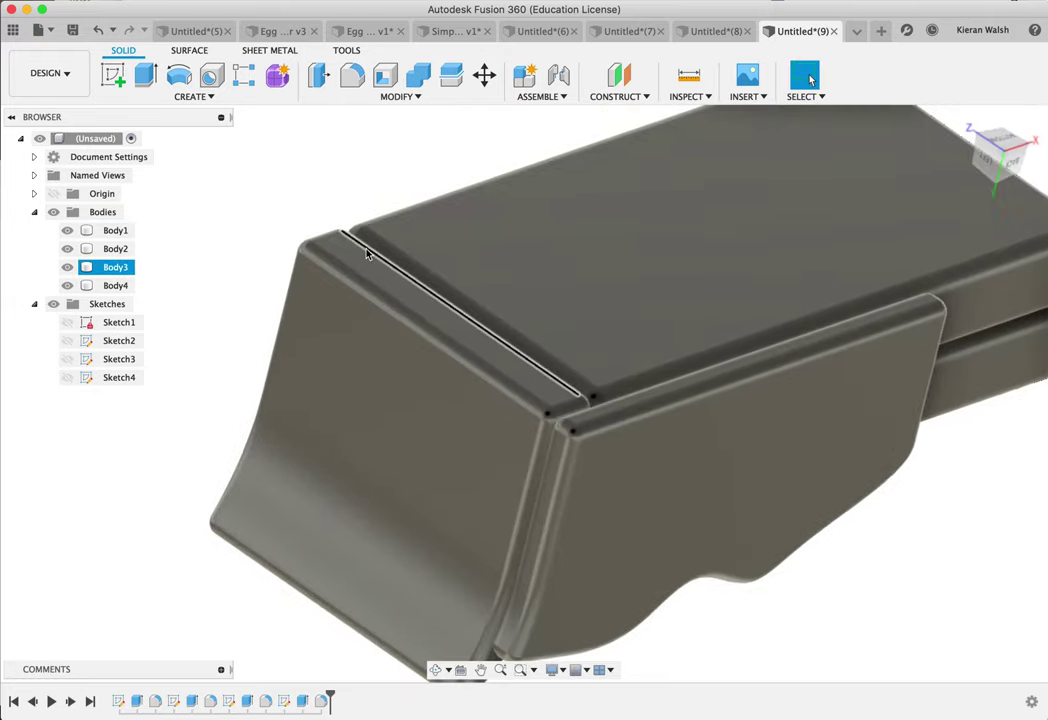
middle_click_drag(414, 283, 446, 246, "shift")
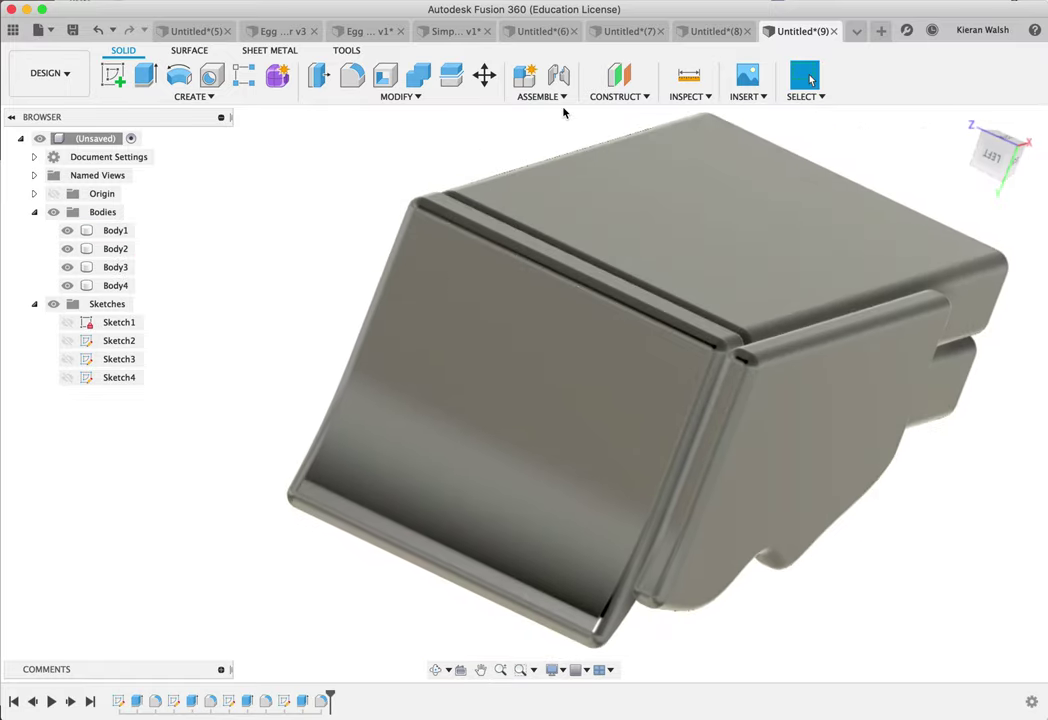
Step: Examine the vase-shaped legs on the finished red chaise longue in the neighbouring open design, and return to the working model
left_click(706, 35)
middle_click_drag(473, 464, 350, 290, "shift")
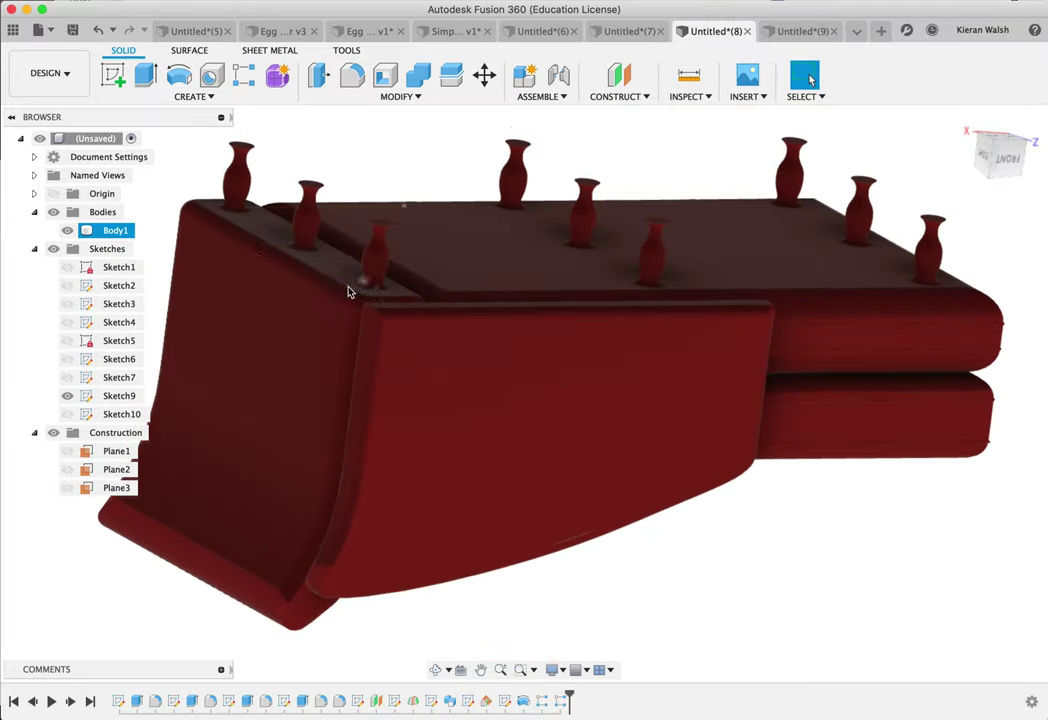
key("Escape")
scroll(472, 285, "up", 5)
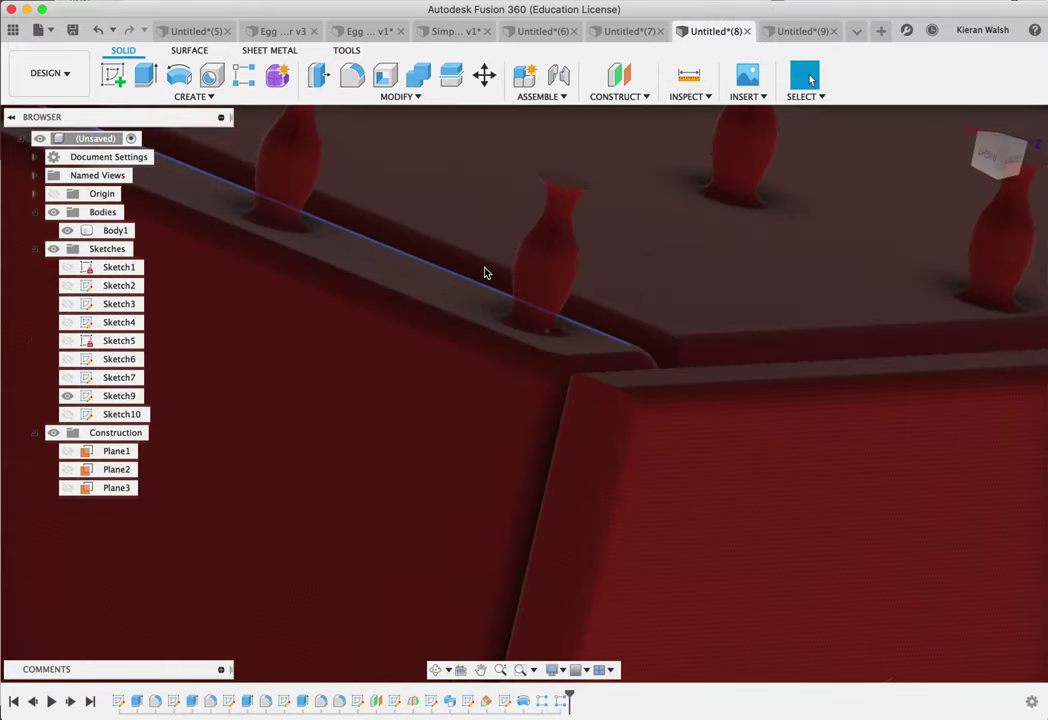
left_click(559, 256)
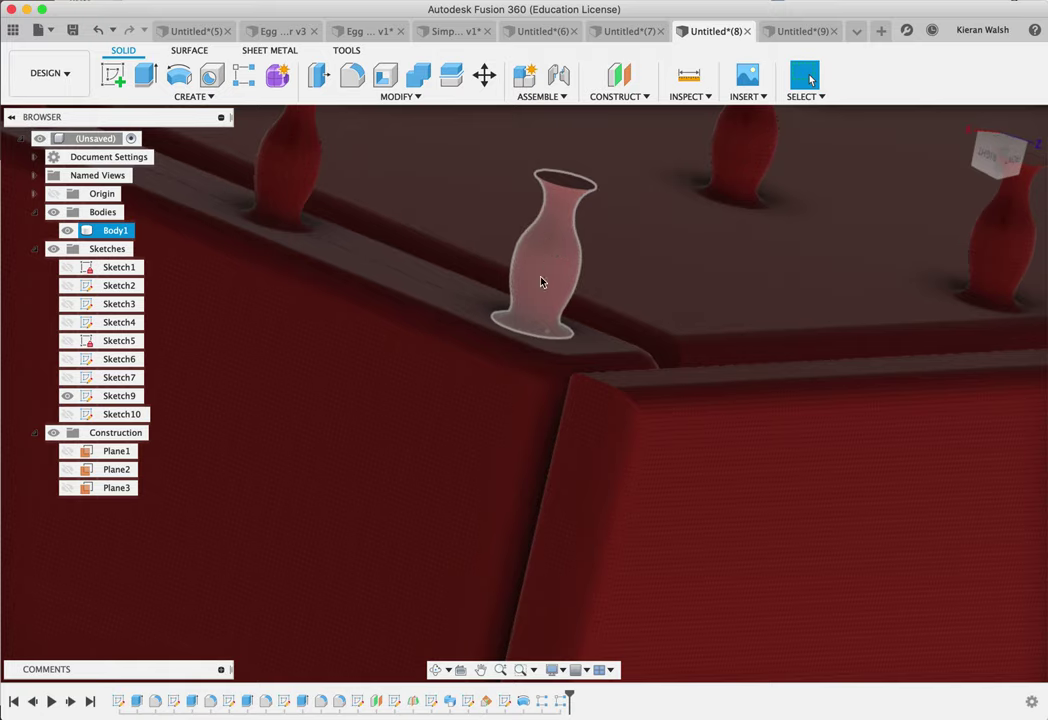
left_click(533, 313)
left_click(540, 291)
scroll(554, 234, "down", 5)
middle_click_drag(518, 181, 504, 512, "shift")
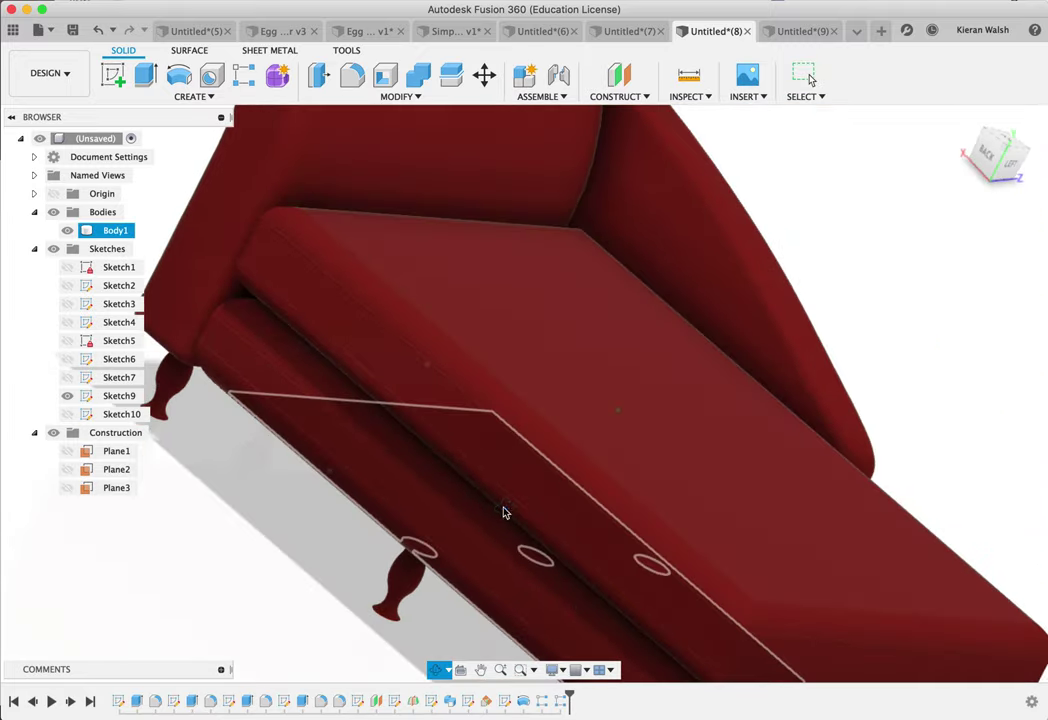
left_click(772, 35)
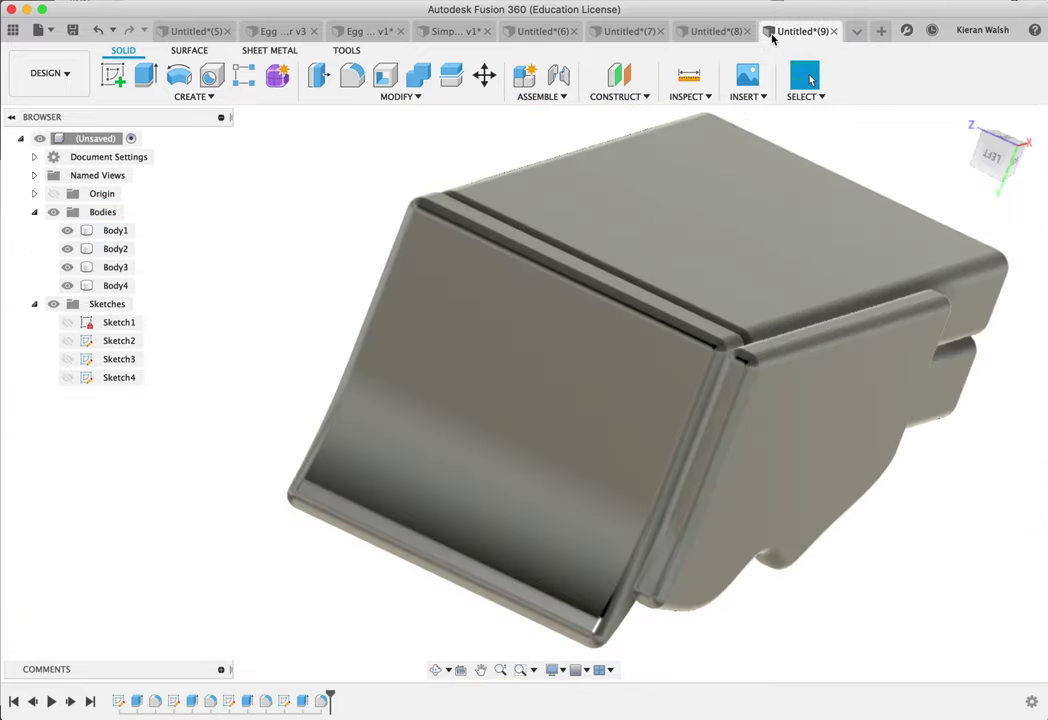
Step: Sketch a line about 740 mm long between the midpoints of the short edges of the backrest's underside, and make it a construction line
middle_click_drag(533, 311, 370, 209, "shift")
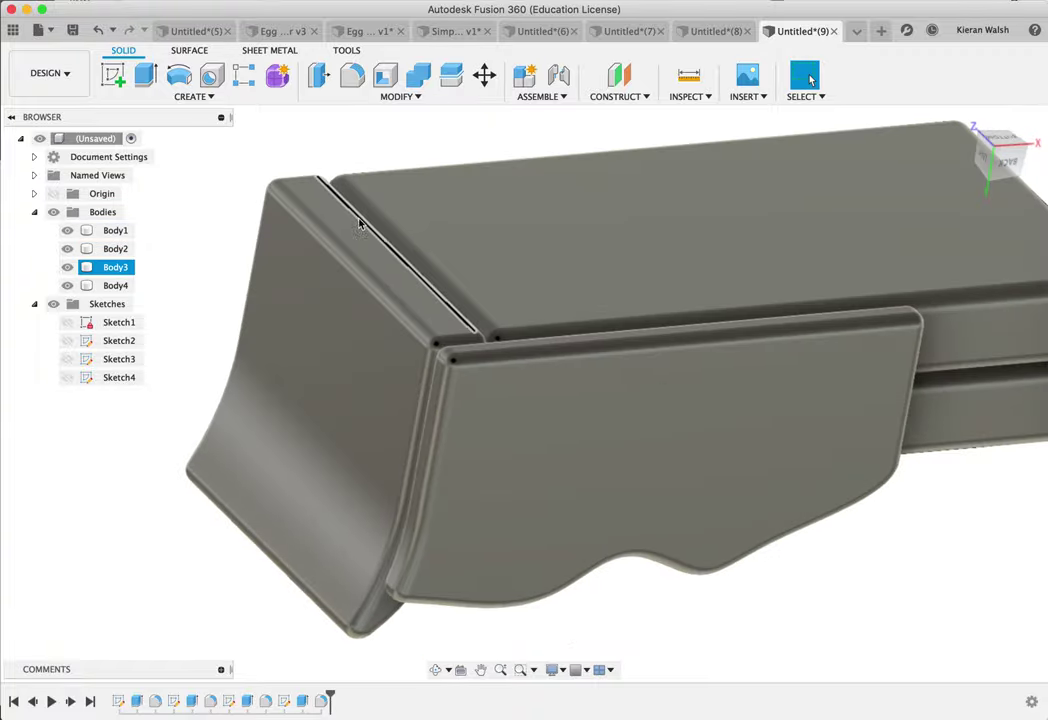
middle_click_drag(405, 262, 438, 279, "shift")
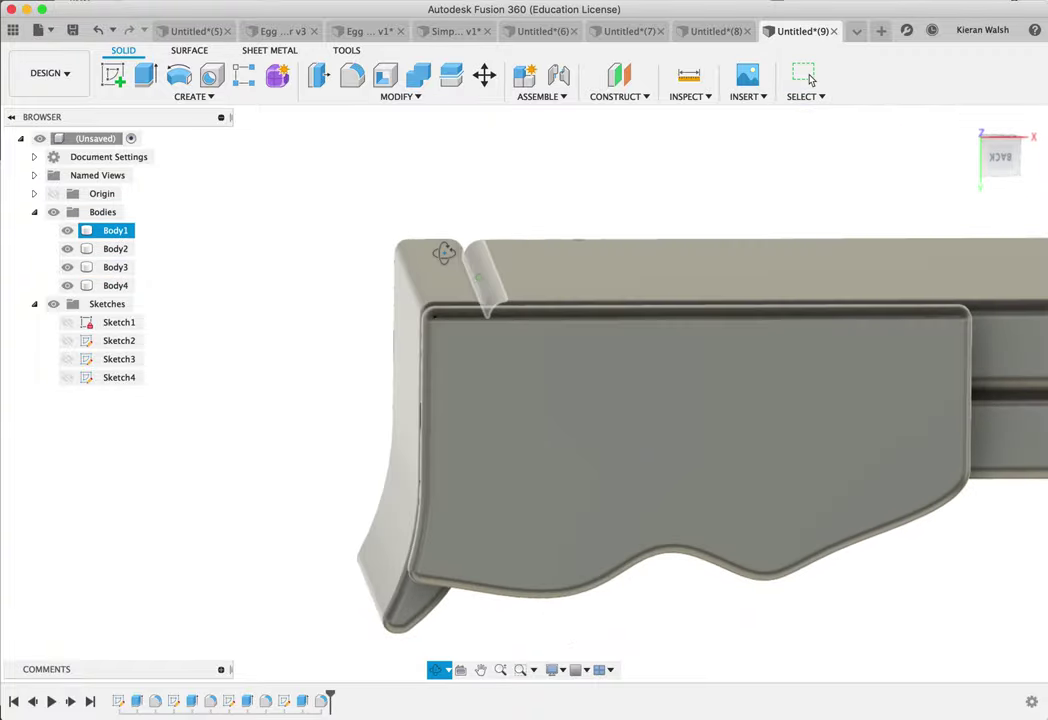
middle_click_drag(437, 155, 382, 164, "shift")
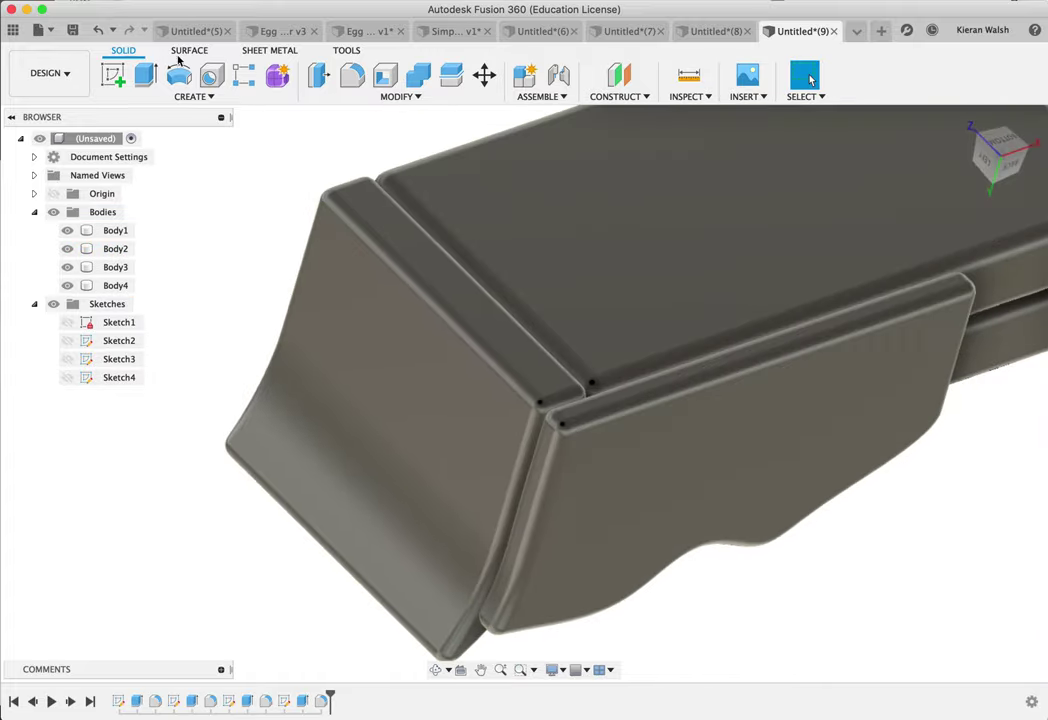
left_click(115, 80)
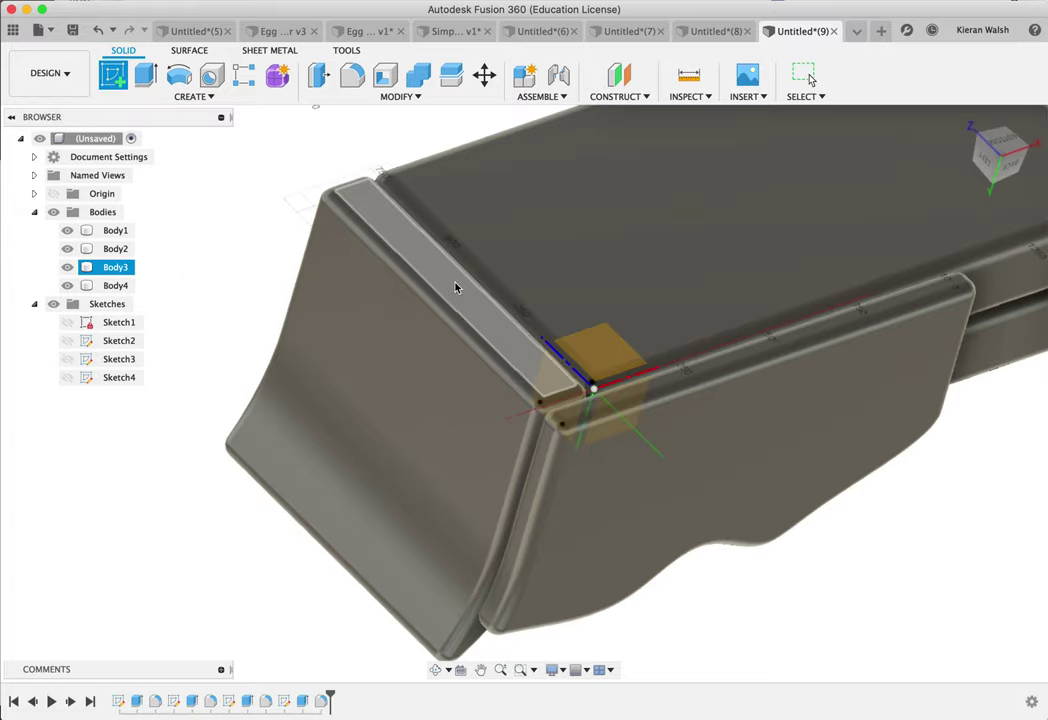
left_click(456, 284)
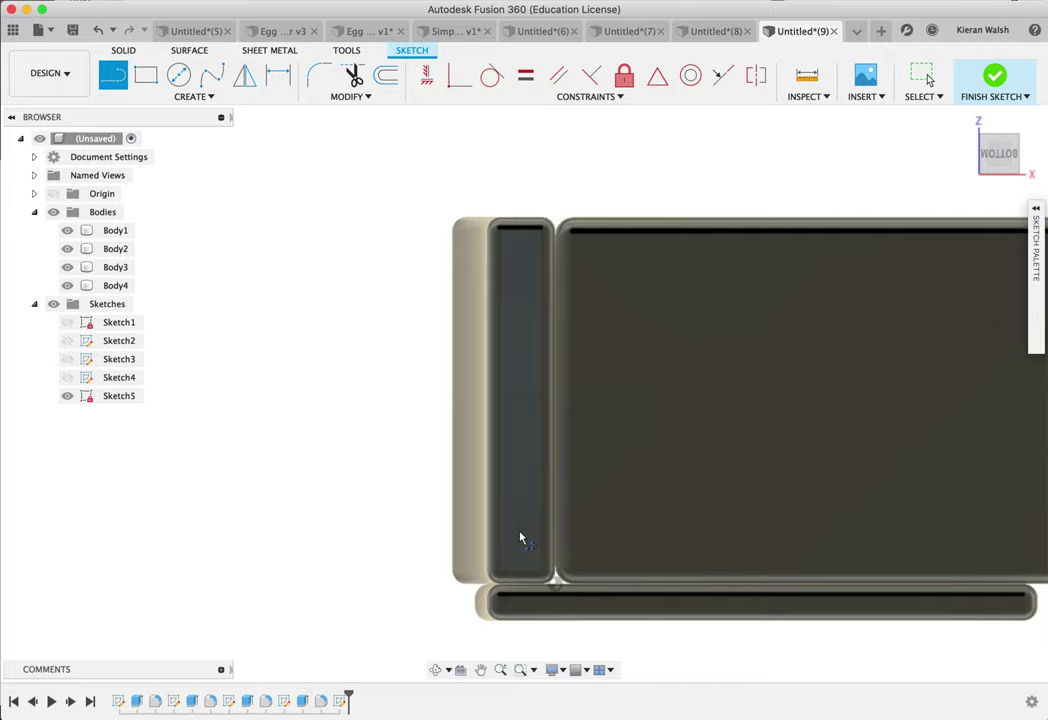
scroll(533, 590, "up", 2)
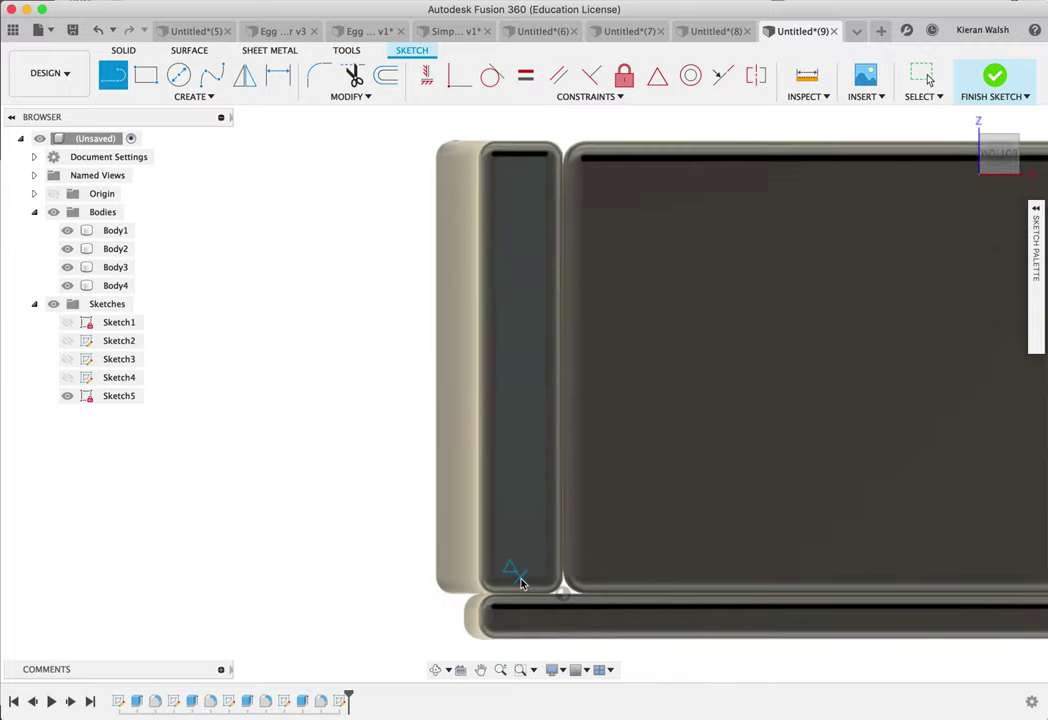
left_click(521, 569)
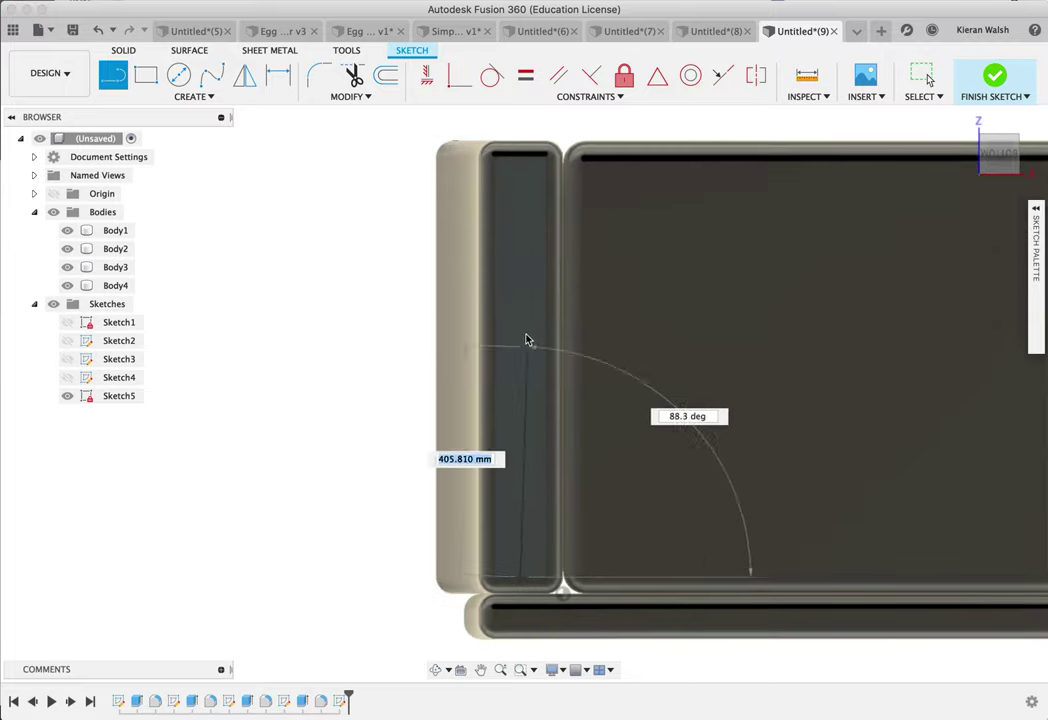
left_click(523, 160)
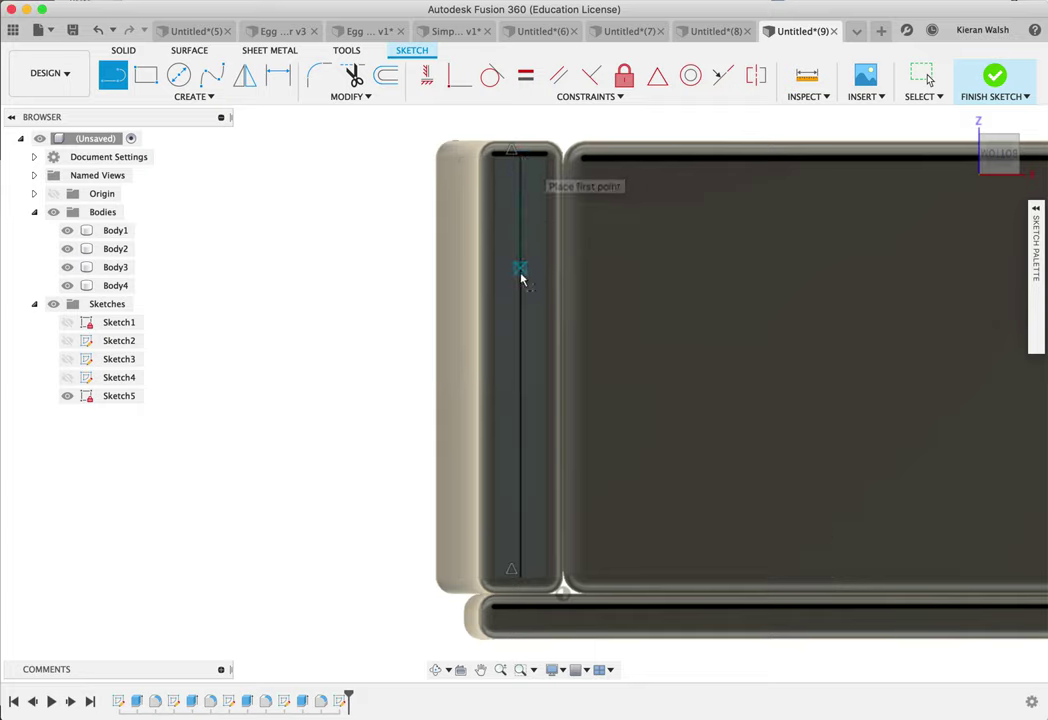
key("Escape")
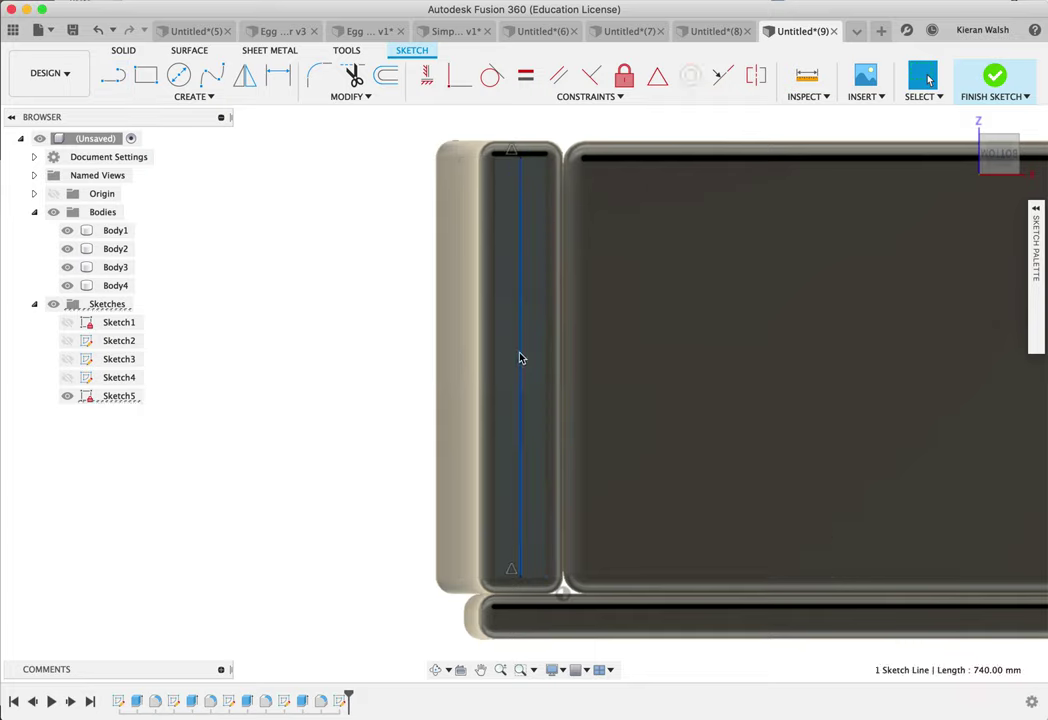
right_click(521, 358)
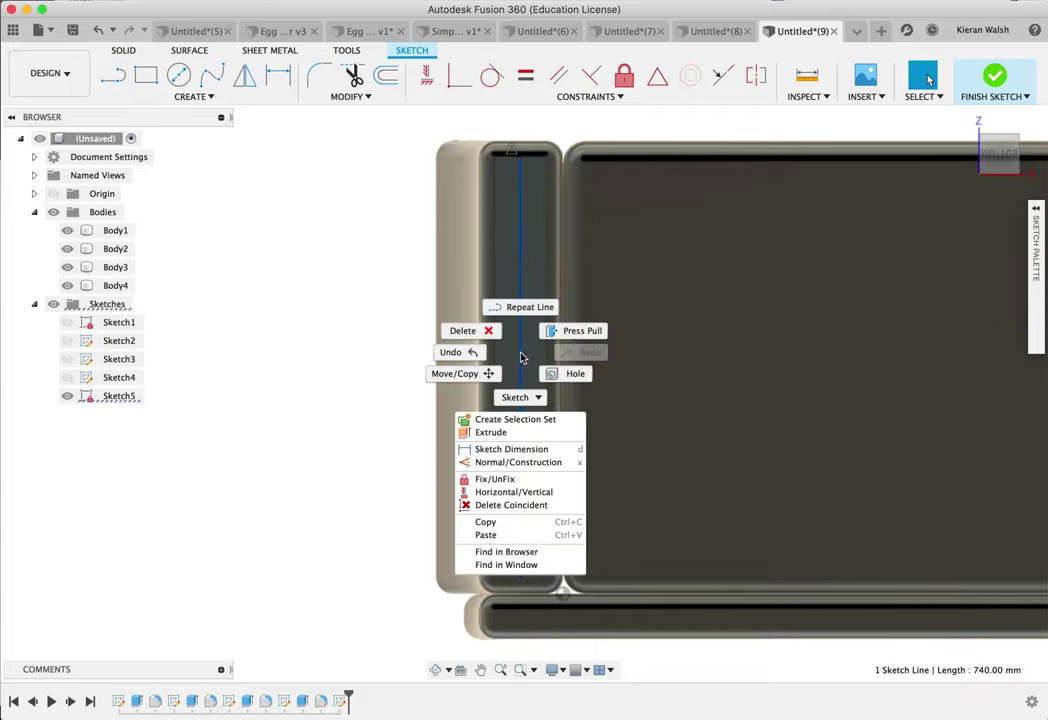
left_click(557, 463)
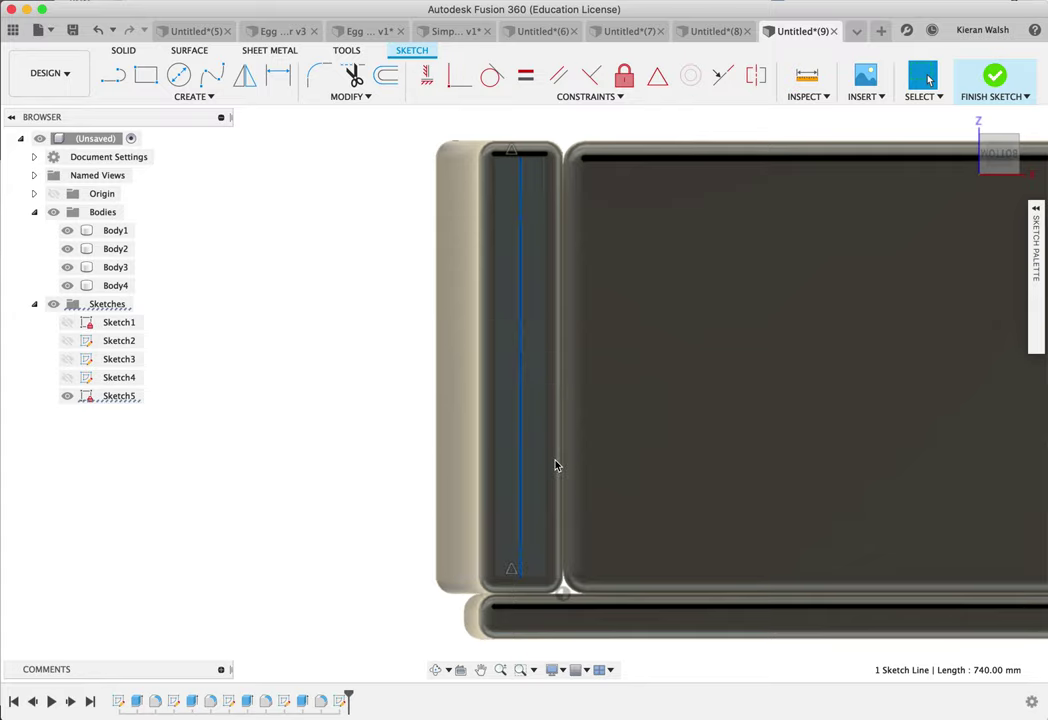
Step: Sketch a perpendicular line about 675 mm long from the centre line's midpoint across the cushion's underside, and make it a construction line
left_click(604, 451)
mouse_move(604, 451)
middle_mouse_down("shift")
mouse_move(594, 379)
mouse_move(609, 366)
mouse_move(627, 400)
mouse_move(655, 556)
middle_mouse_up("shift")
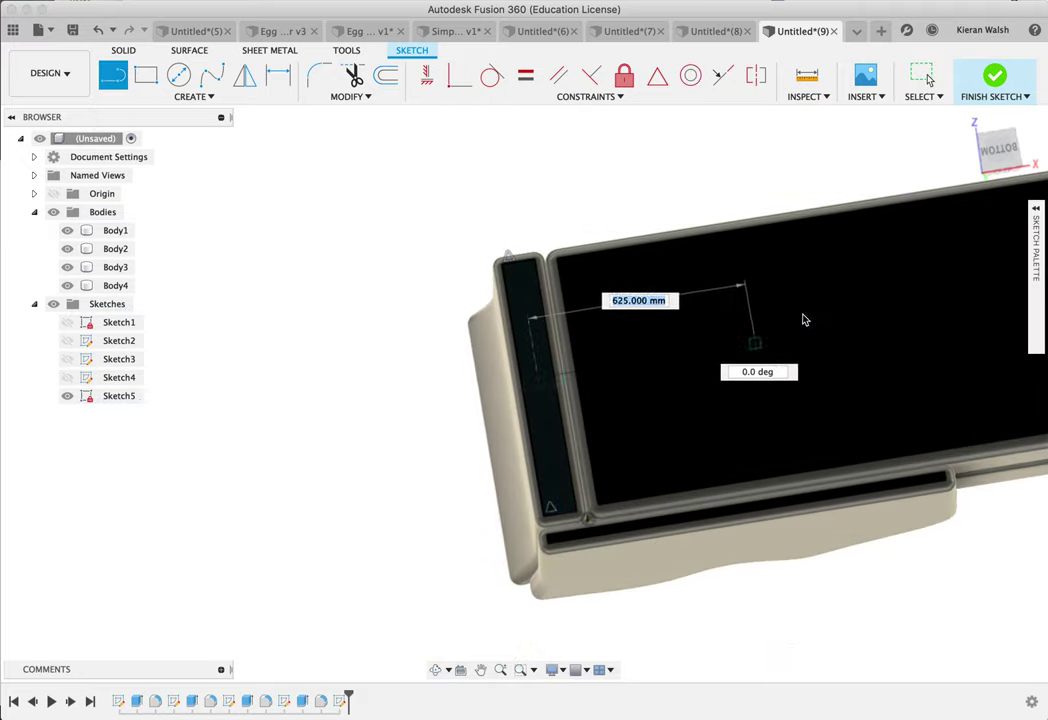
left_click(996, 150)
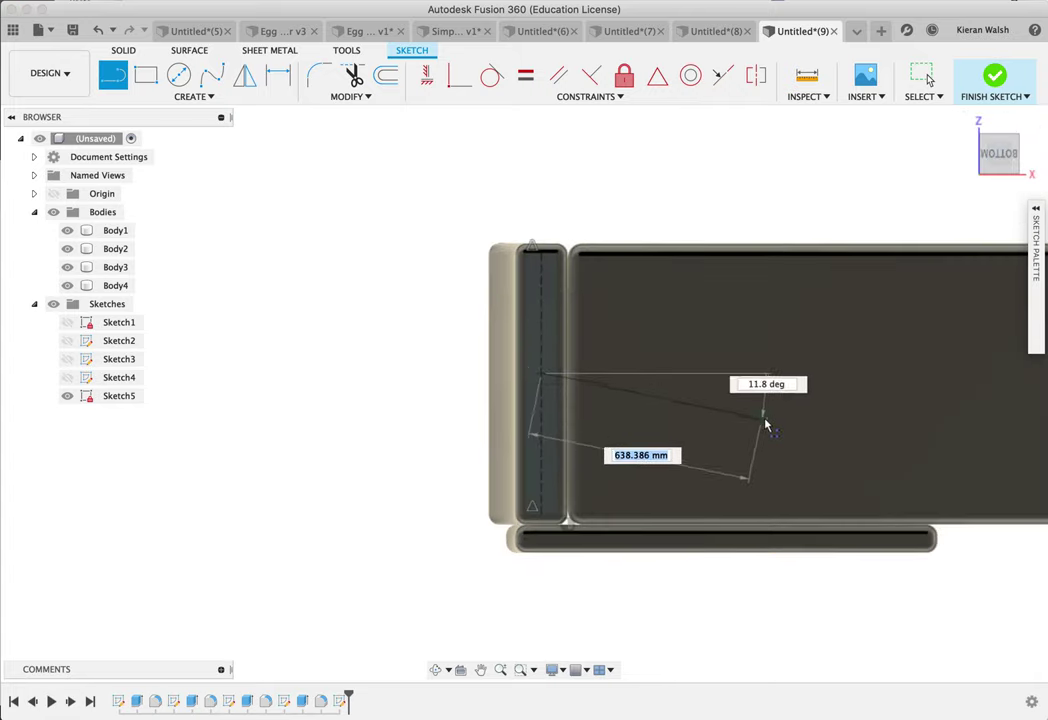
scroll(760, 378, "up", 4)
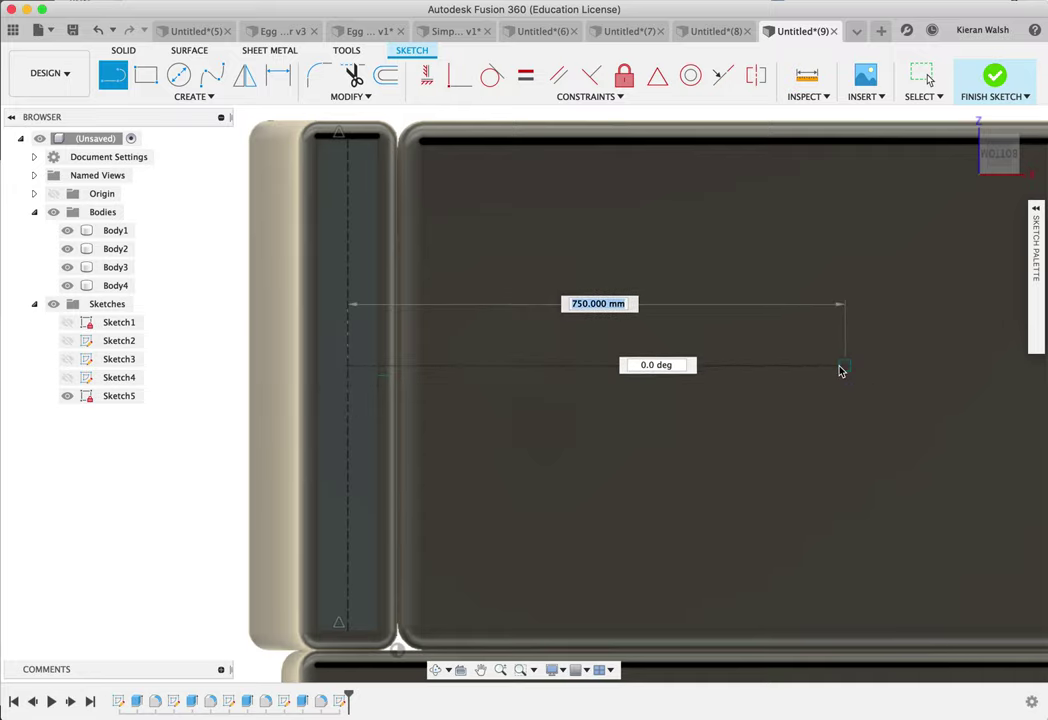
key("Escape")
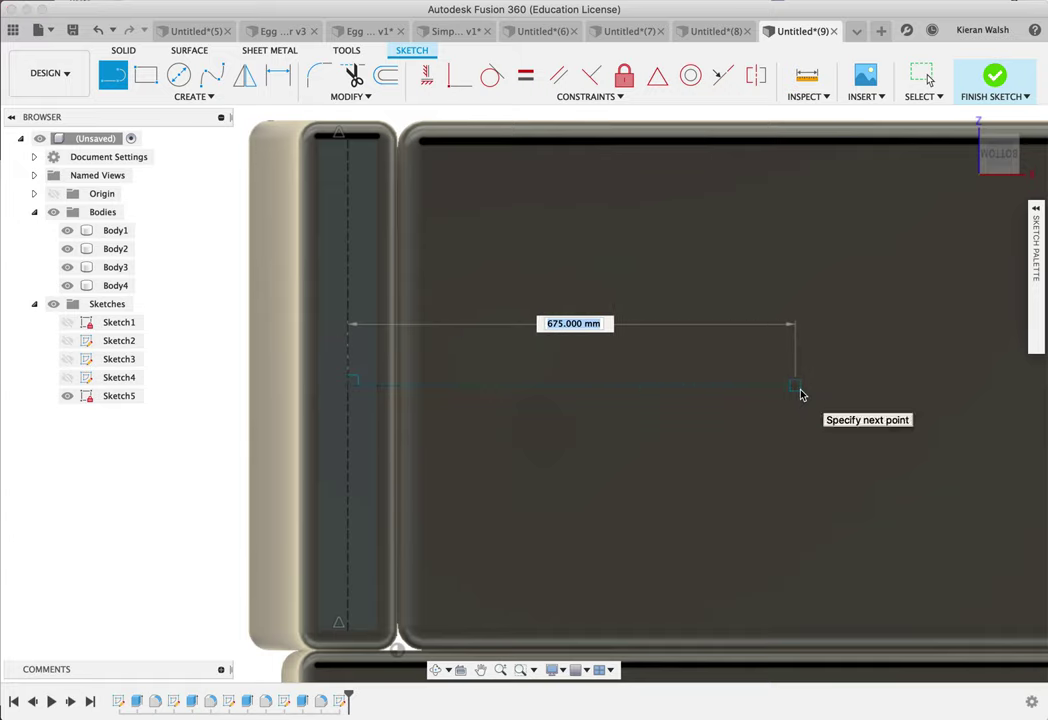
left_click(800, 391)
key("Escape")
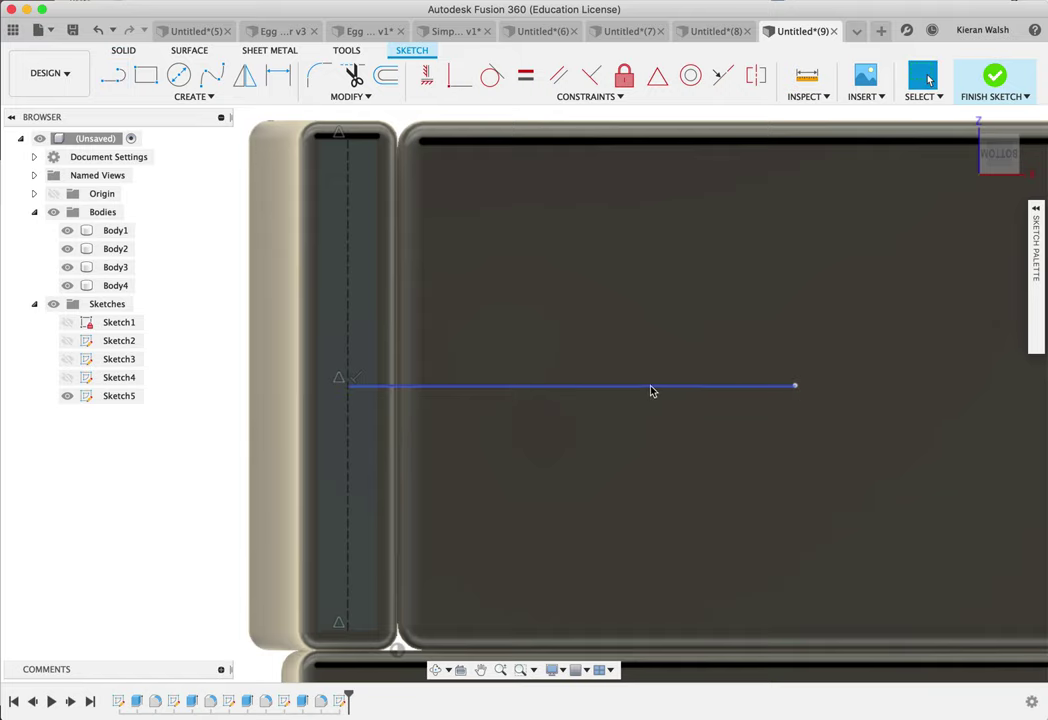
left_click(649, 390)
left_click(386, 388)
right_click(386, 390)
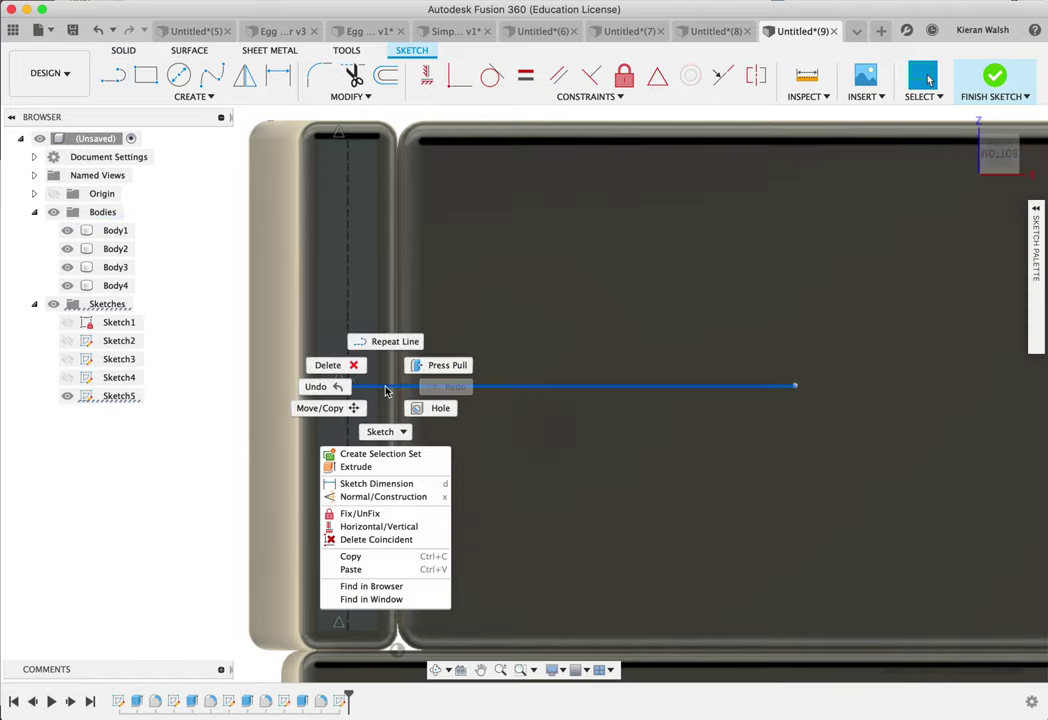
left_click(386, 499)
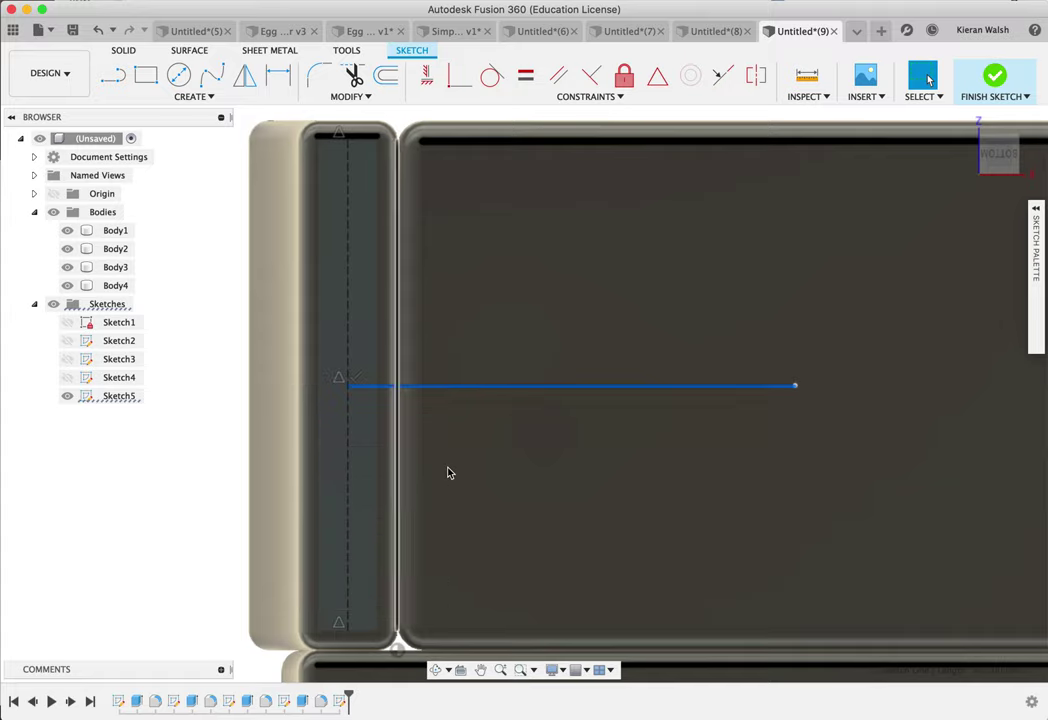
Step: Check both construction lines against the sofa's underside and finish the sketch
middle_click_drag(452, 463, 436, 385, "shift")
middle_click_drag(406, 537, 358, 480, "shift")
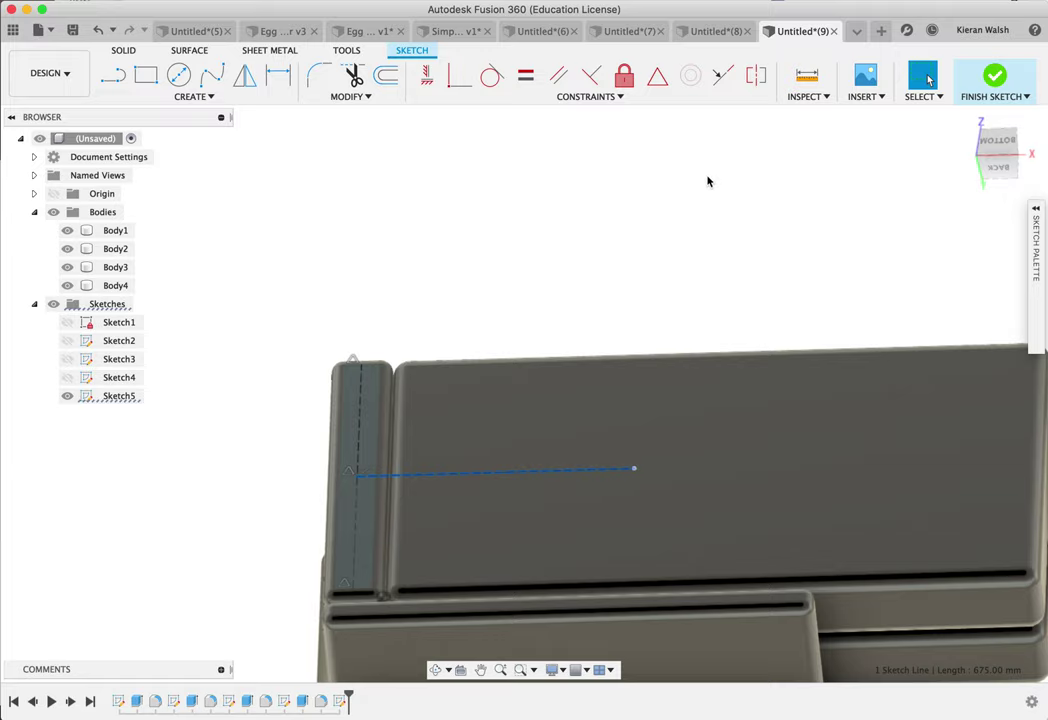
middle_click_drag(549, 334, 374, 178, "shift")
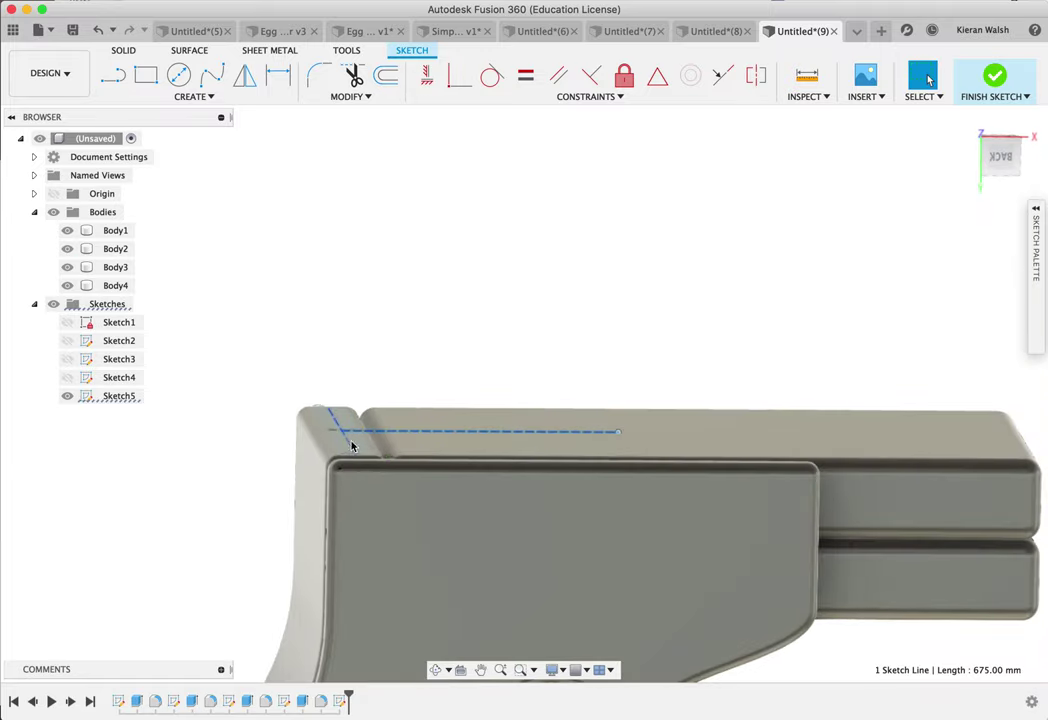
middle_click_drag(395, 386, 331, 471, "shift")
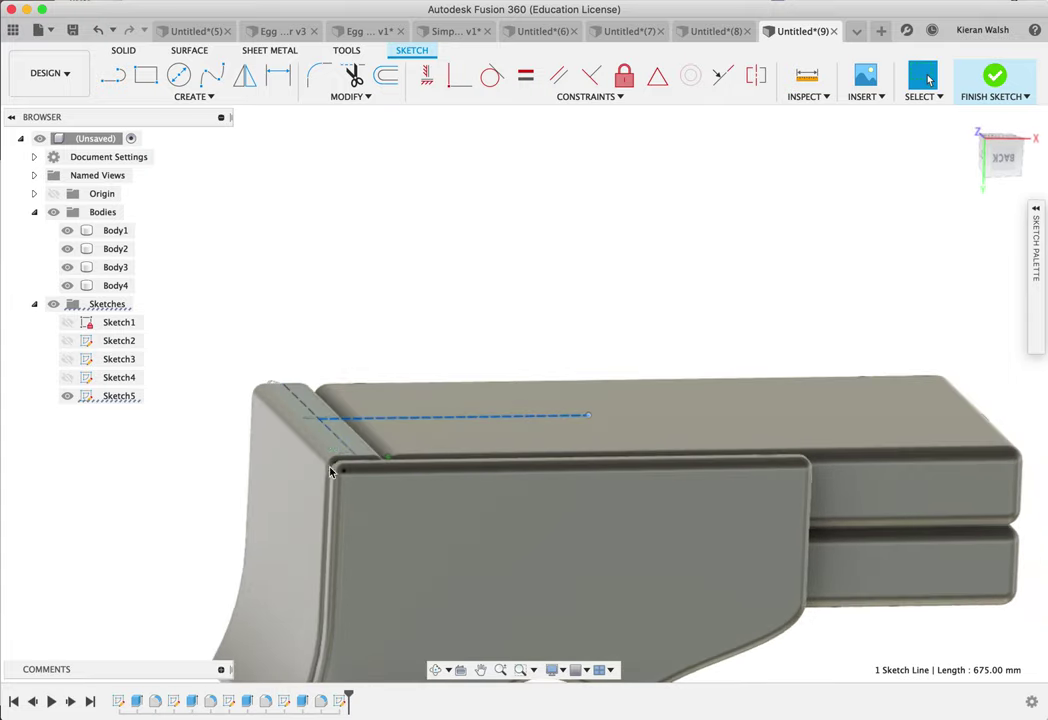
left_click(997, 83)
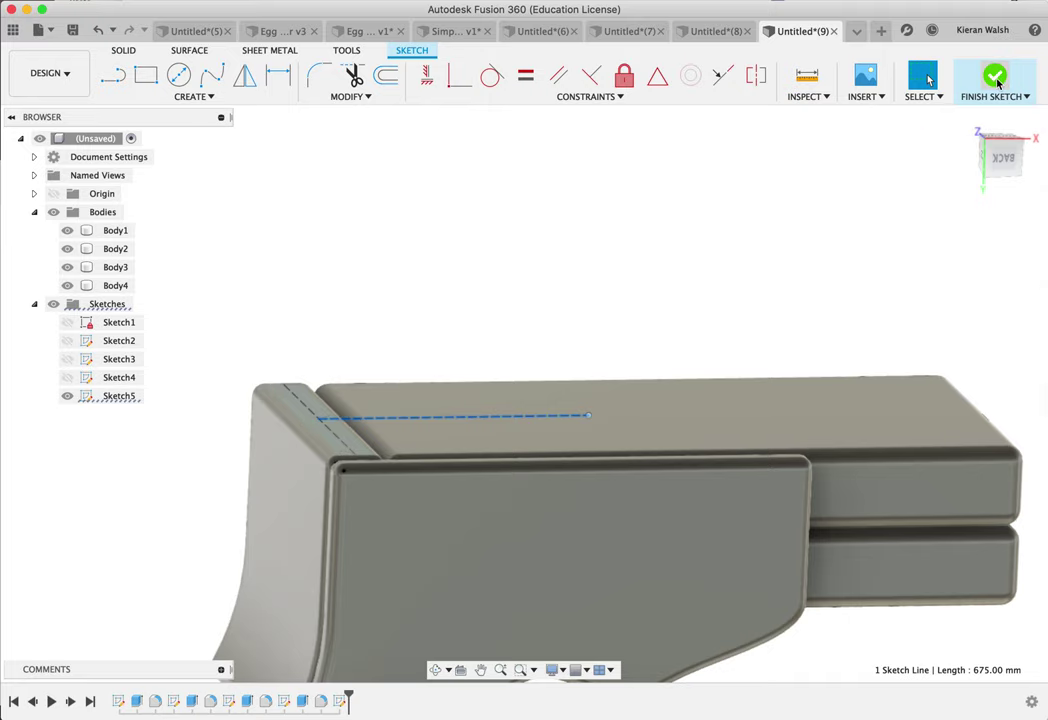
left_click(645, 97)
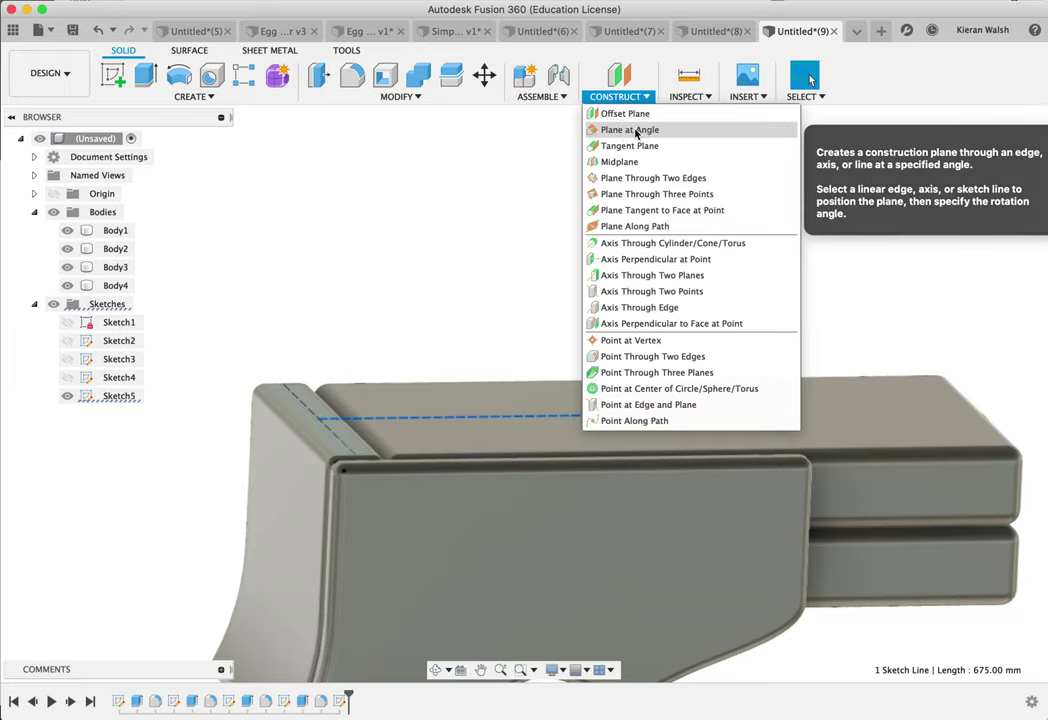
left_click(636, 131)
middle_click_drag(476, 290, 517, 295, "shift")
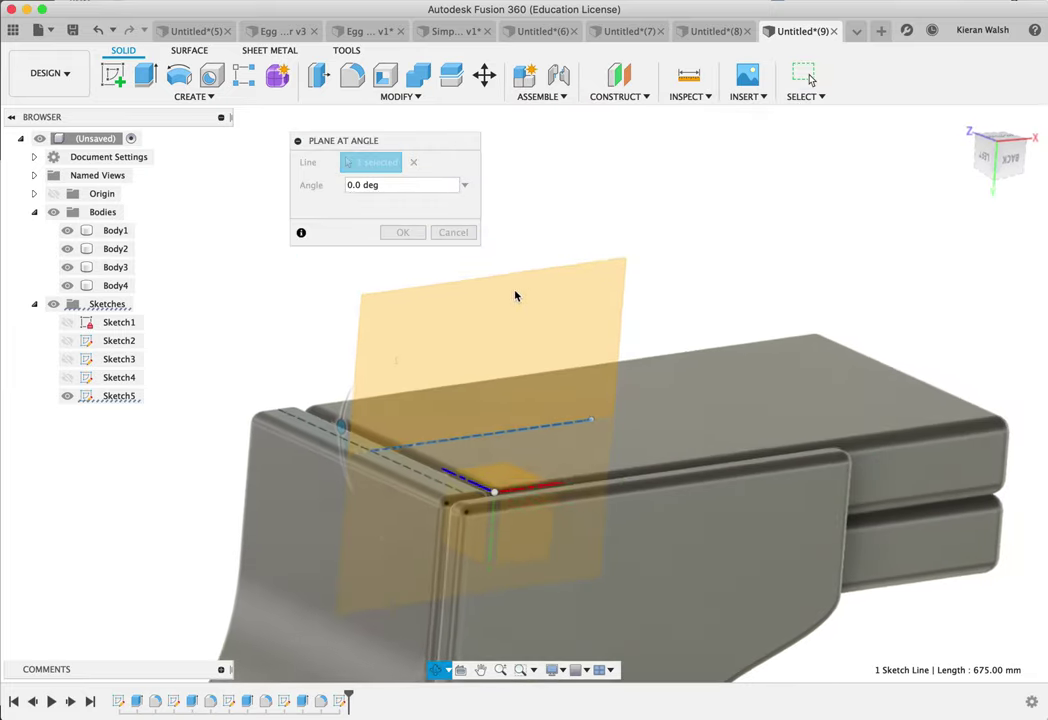
middle_click_drag(402, 426, 388, 390, "shift")
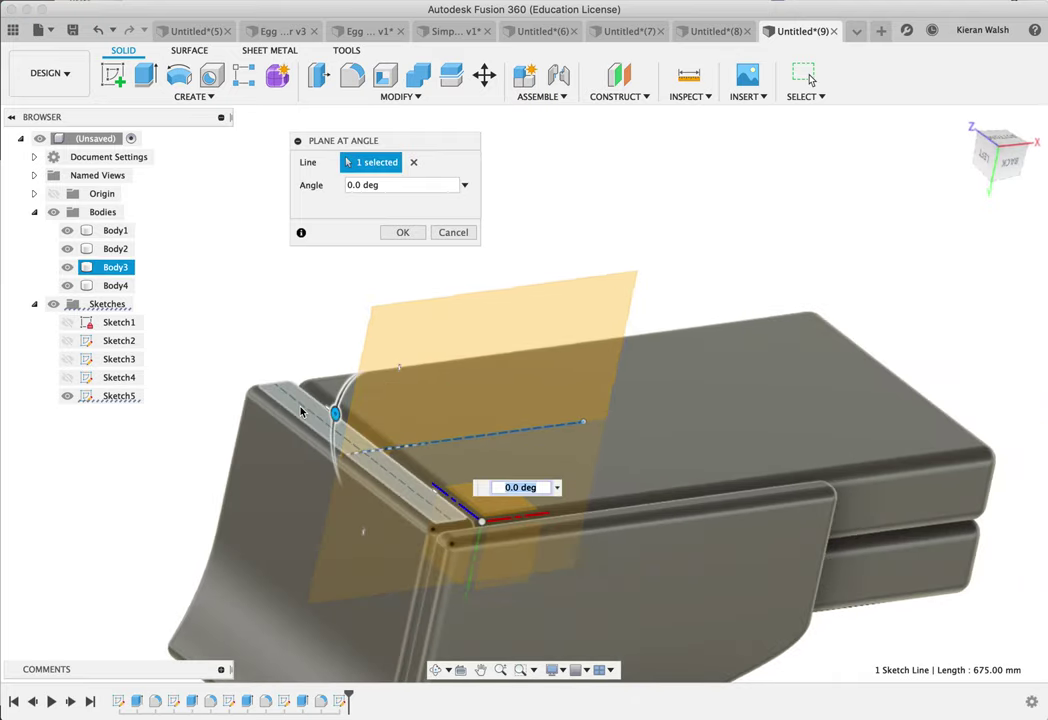
left_click(412, 233)
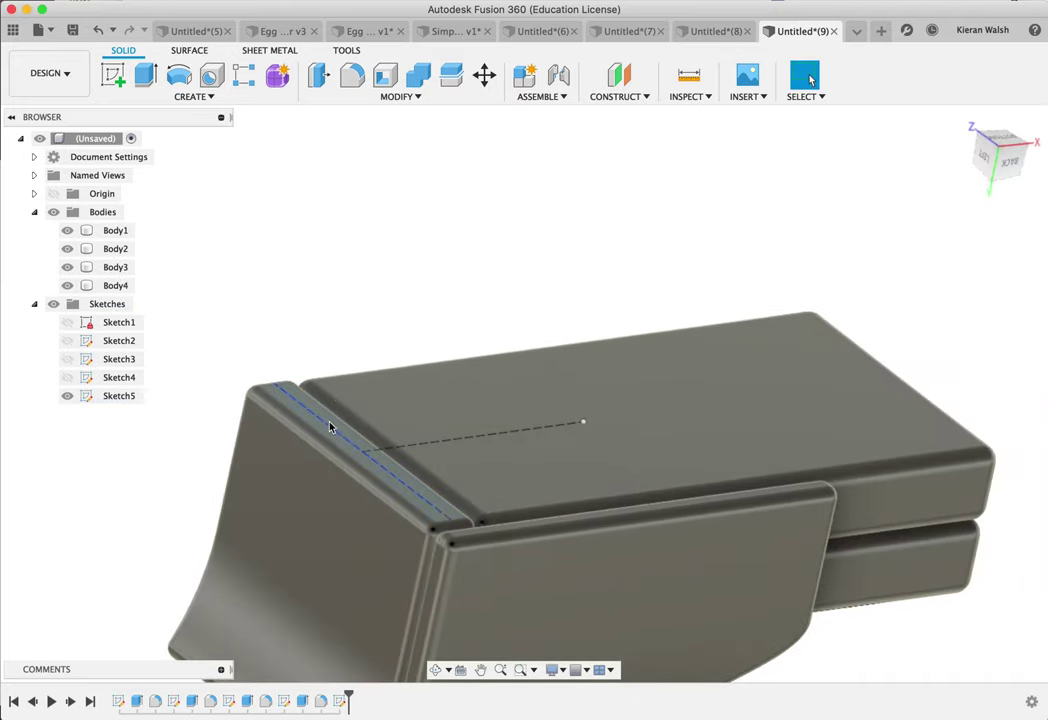
Step: Create a construction plane at a 90 degree angle through the centre line along the backrest's underside
left_click(638, 97)
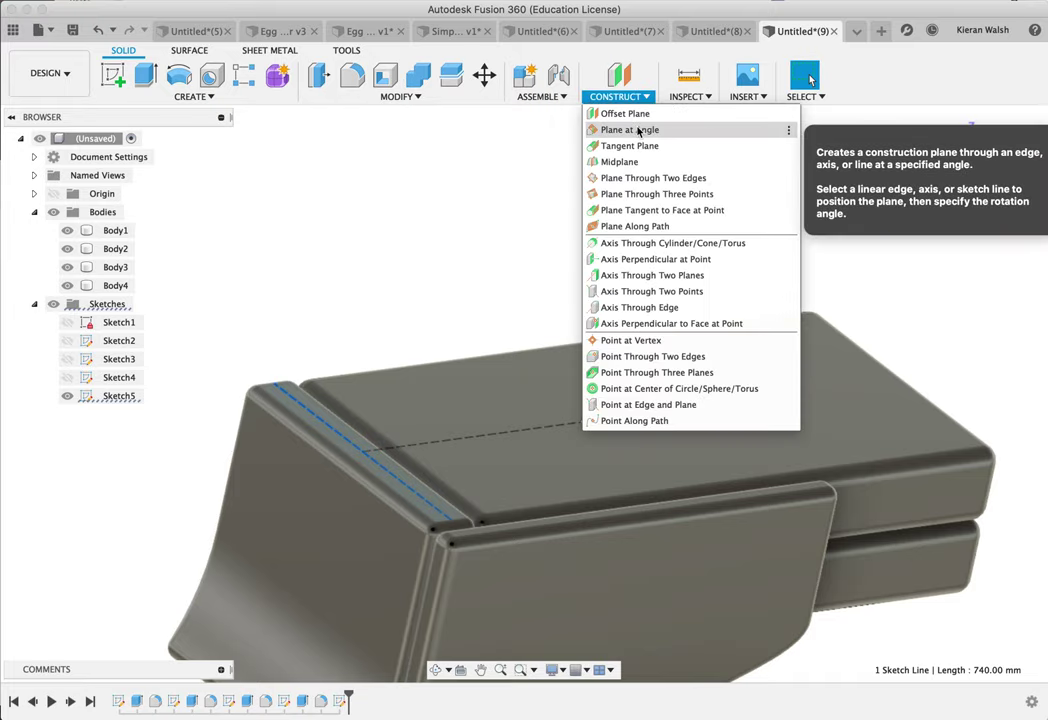
left_click(638, 130)
middle_click_drag(430, 456, 356, 388, "shift")
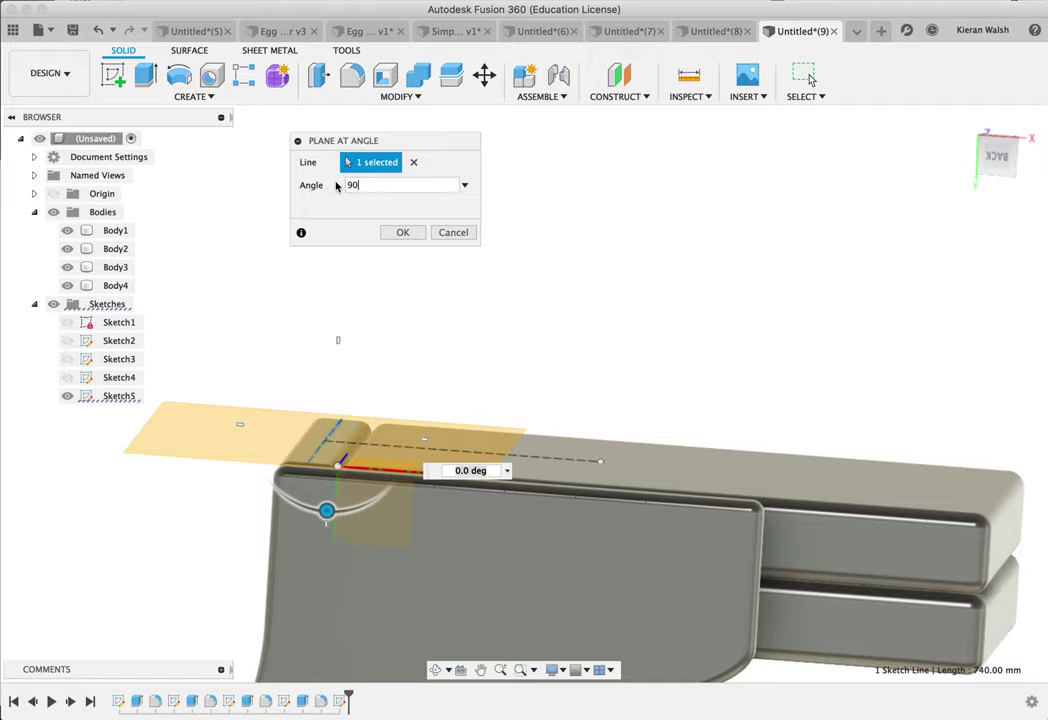
key("Return")
middle_click_drag(455, 404, 426, 428, "shift")
scroll(419, 454, "up", 4)
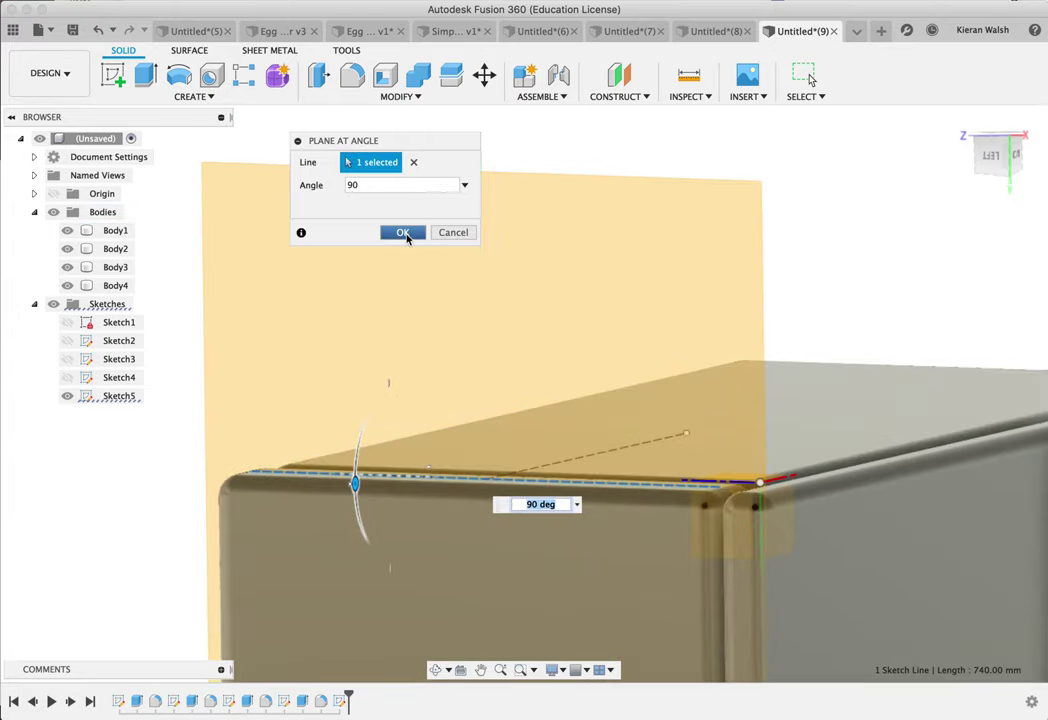
left_click(403, 233)
Step: Start a new sketch on the angled construction plane through the backrest's underside
scroll(447, 325, "down", 5)
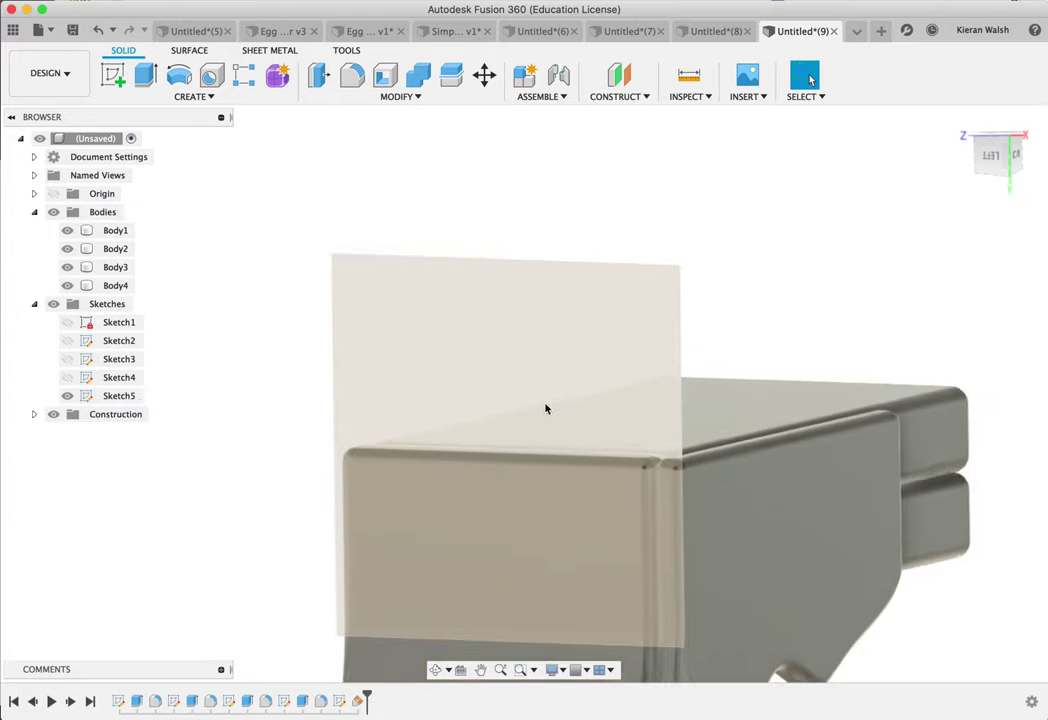
left_click(110, 75)
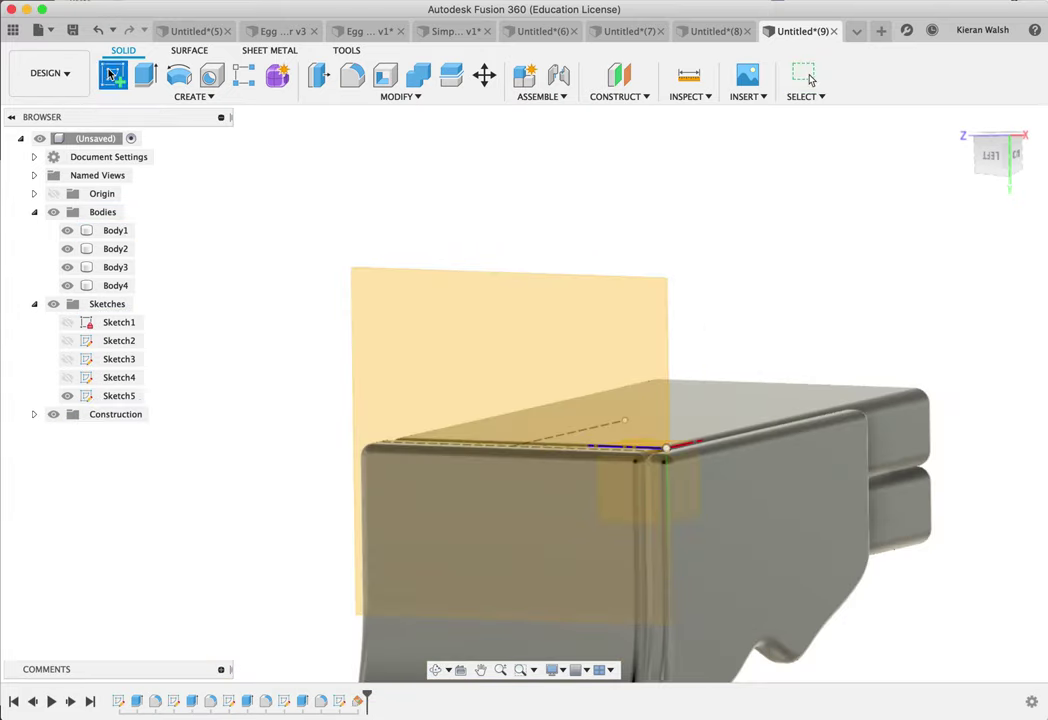
left_click(424, 283)
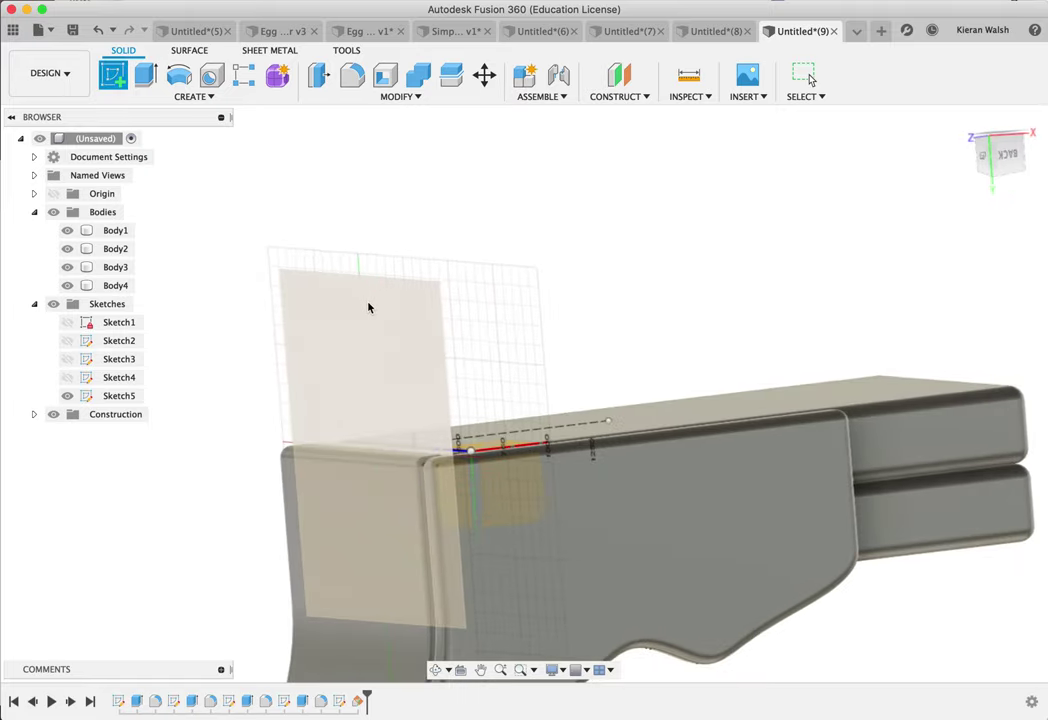
left_click(379, 306)
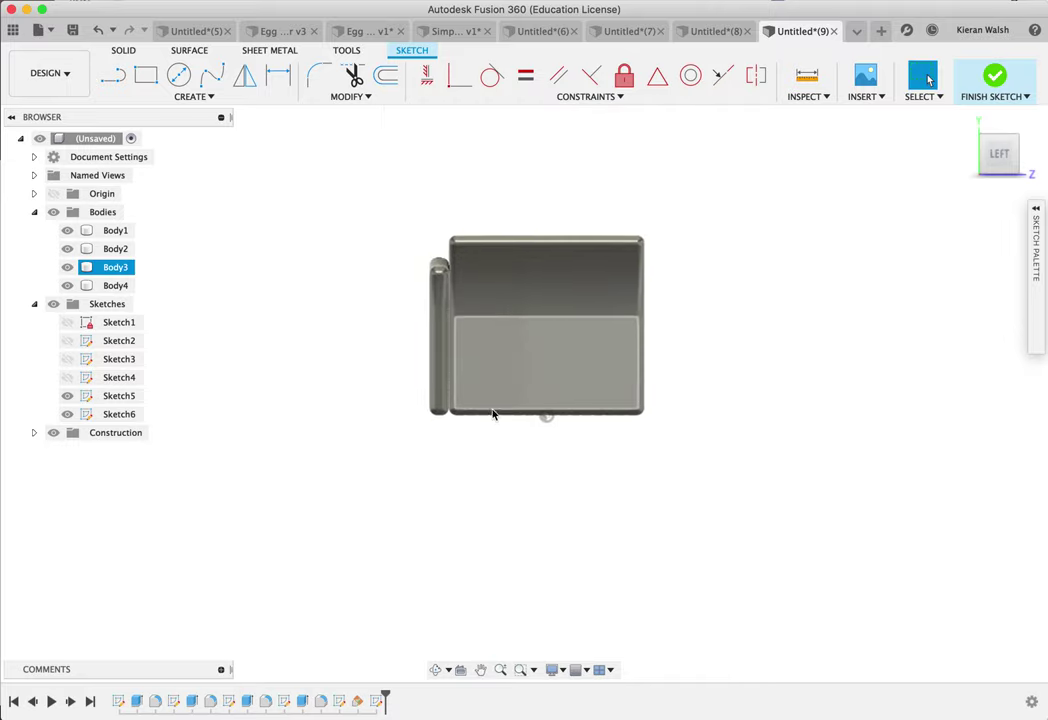
Step: Sketch a 150 mm vertical line straight down from the sofa's underside near the backrest as the leg's centre line
scroll(491, 416, "up", 2)
scroll(454, 402, "up", 2)
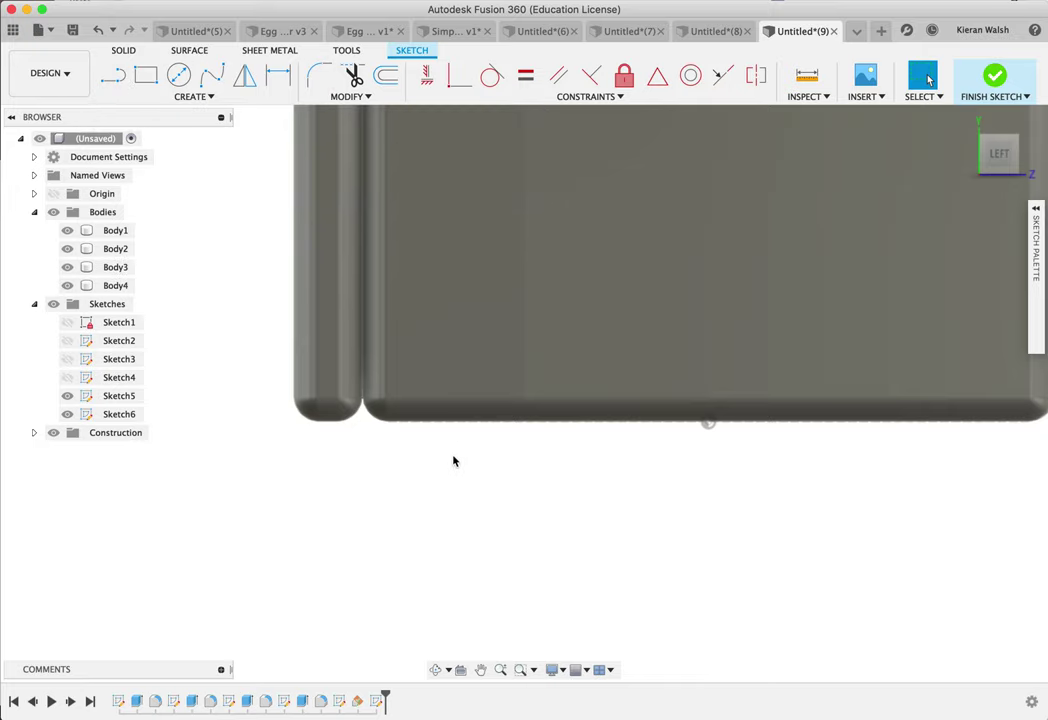
left_click(113, 75)
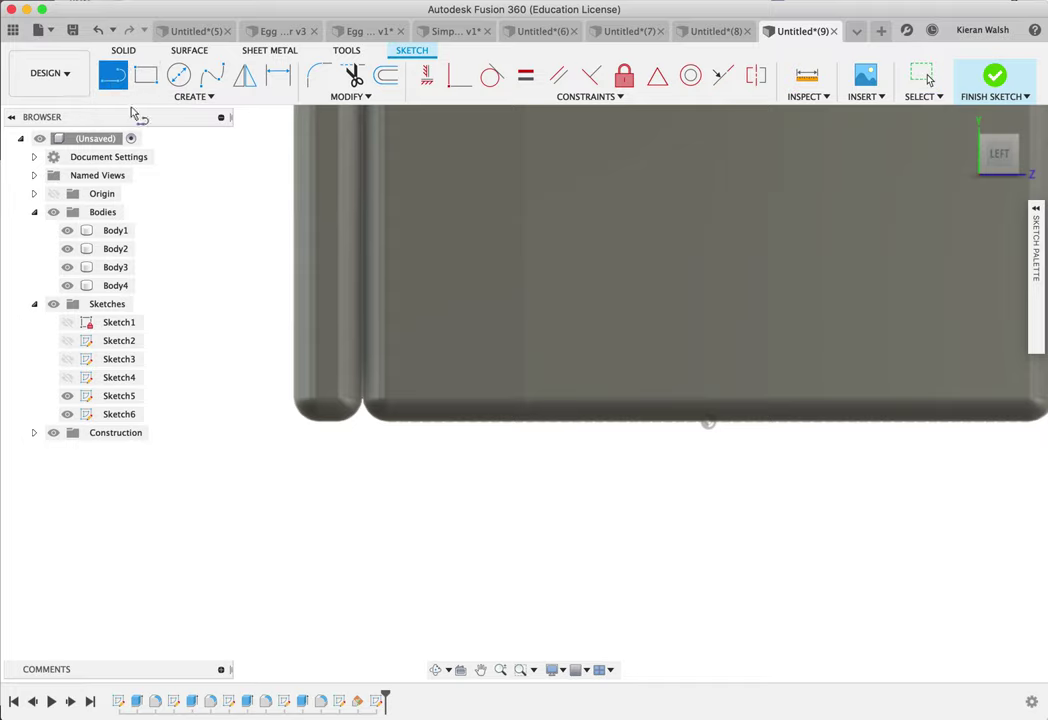
scroll(484, 508, "up", 2)
left_click(468, 367)
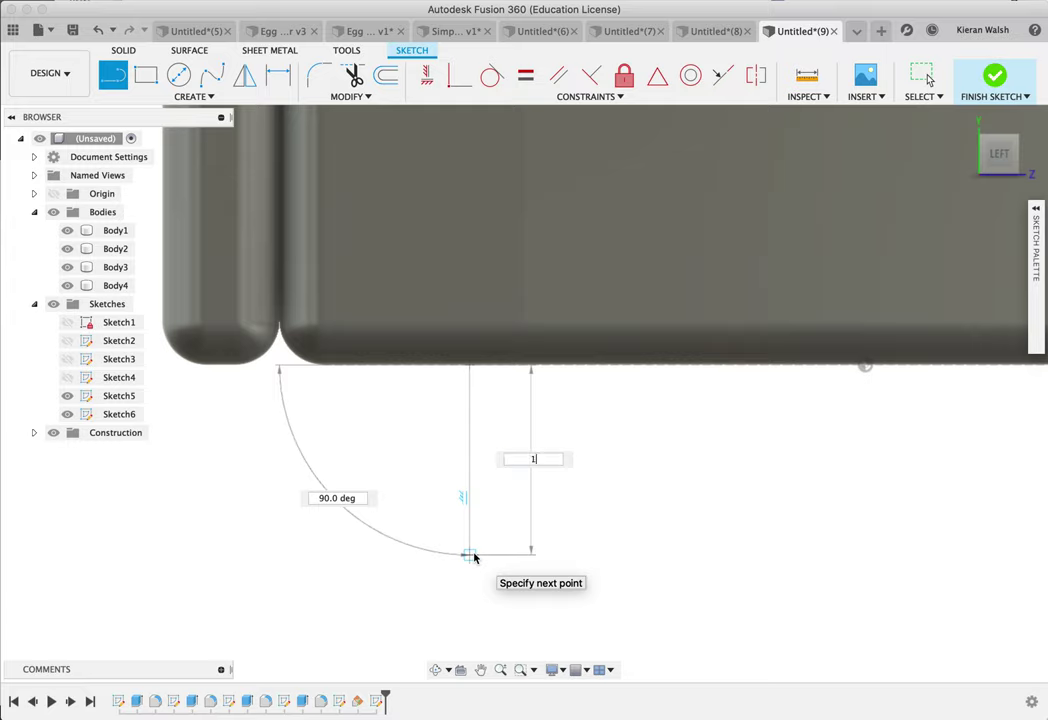
key("Tab")
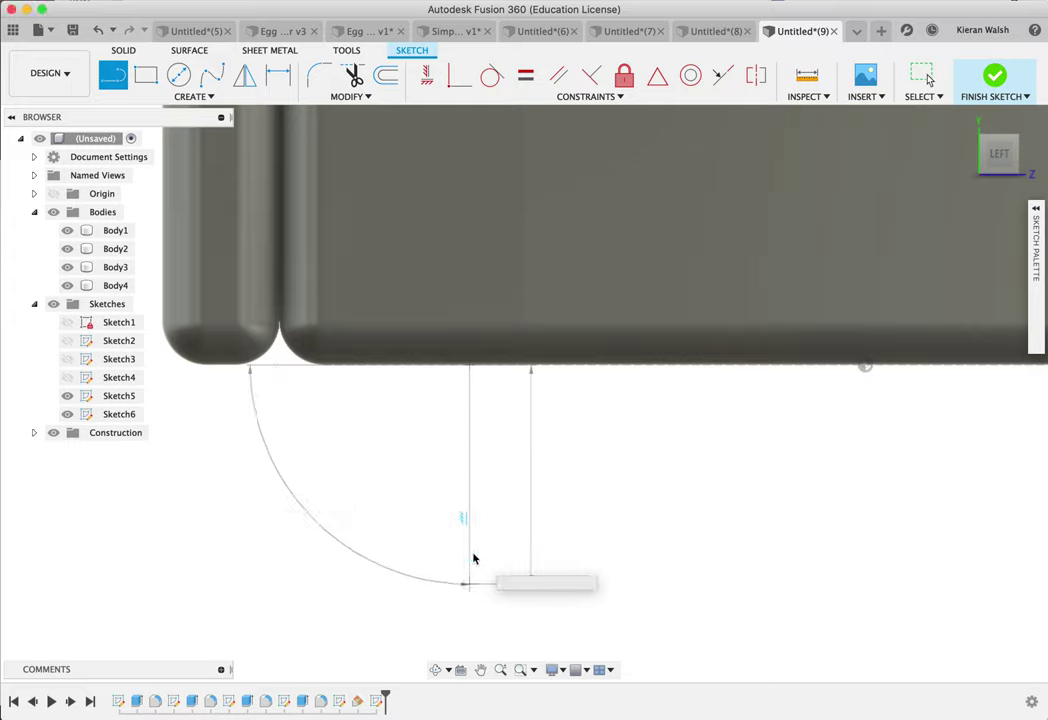
key("Escape")
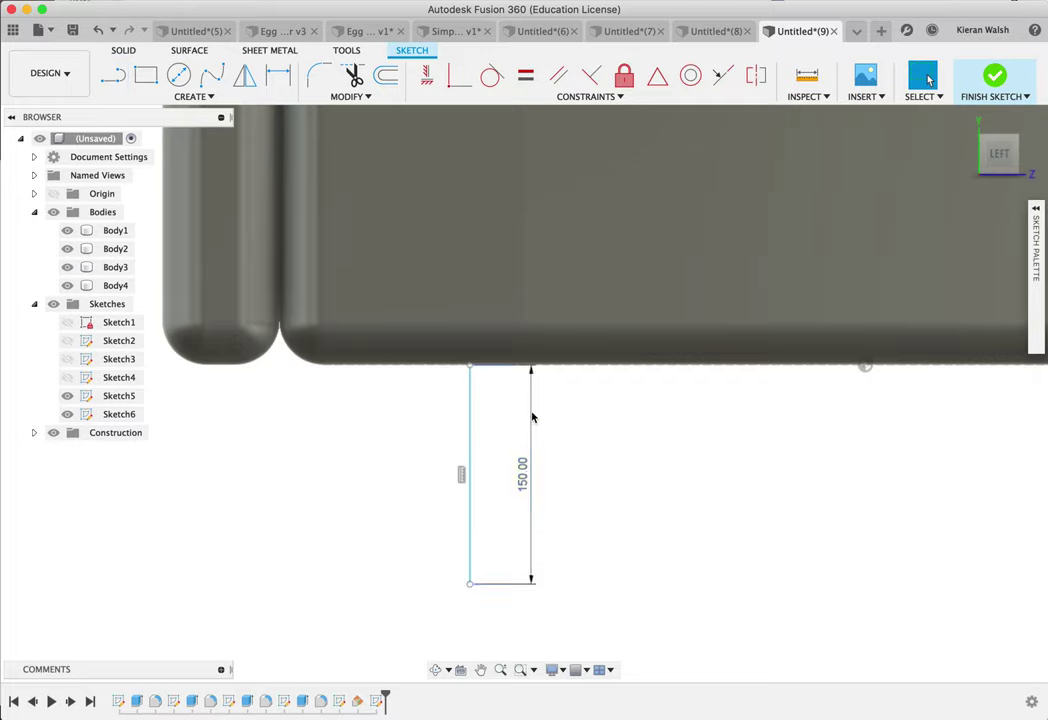
Step: Draw the leg profile's top edge along the sofa's underside, from the upper end of the 150 mm line towards the backrest
left_click(110, 86)
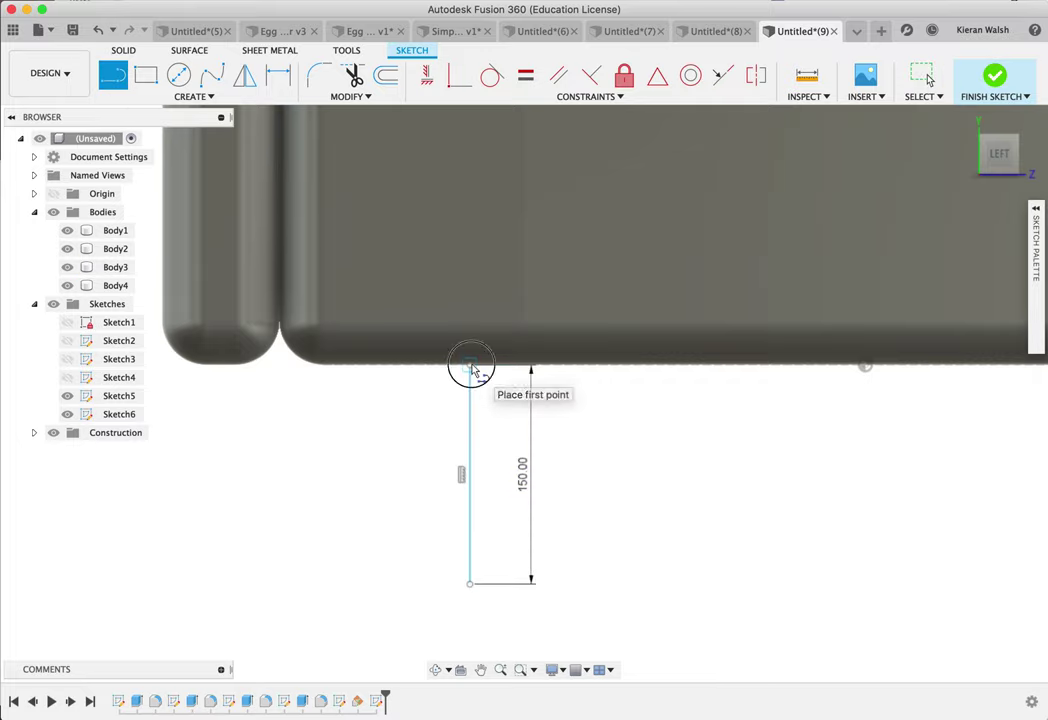
left_click(470, 366)
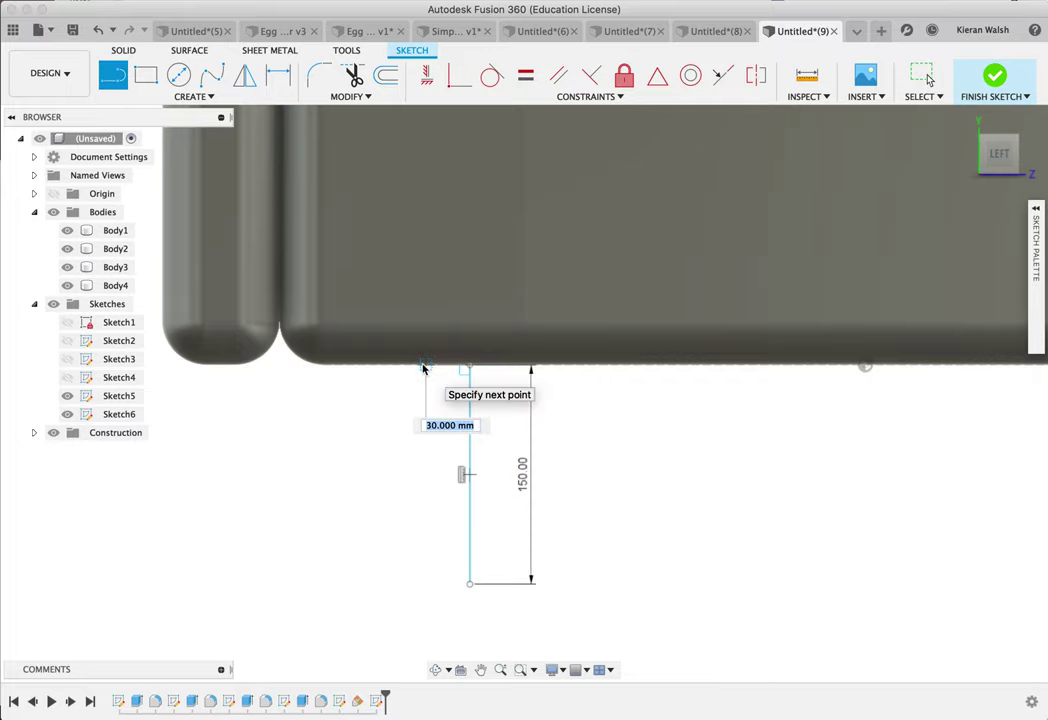
left_click(400, 367)
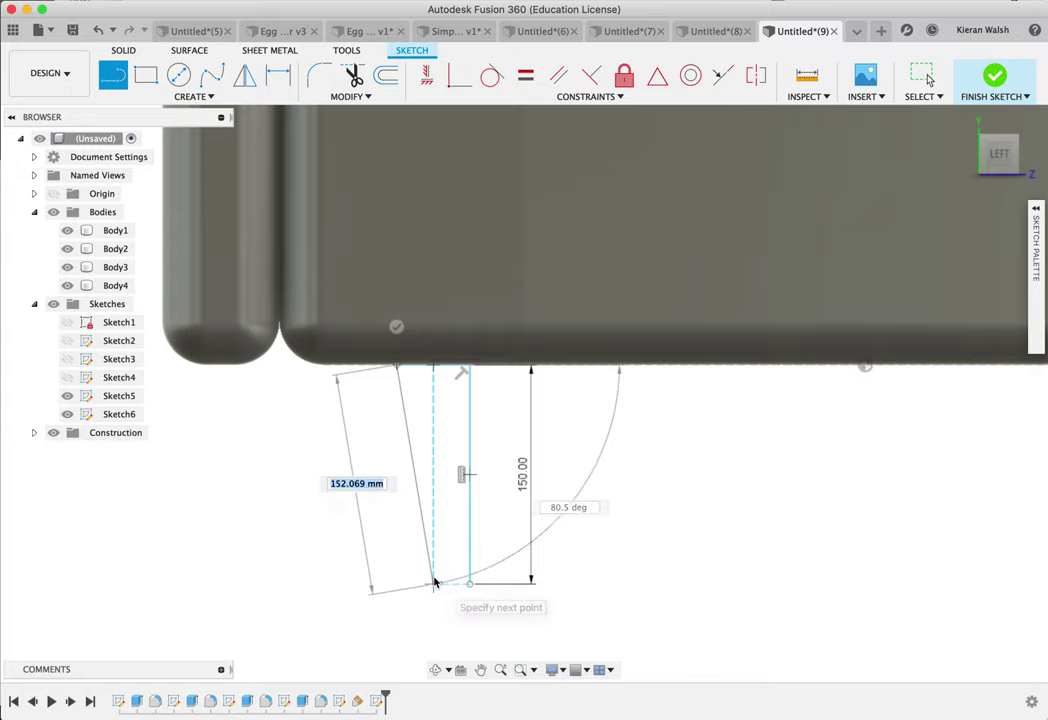
Step: Close the leg outline with a slanted edge about 152 mm long and a straight bottom edge, and finish the sketch
left_click(433, 584)
left_click(467, 584)
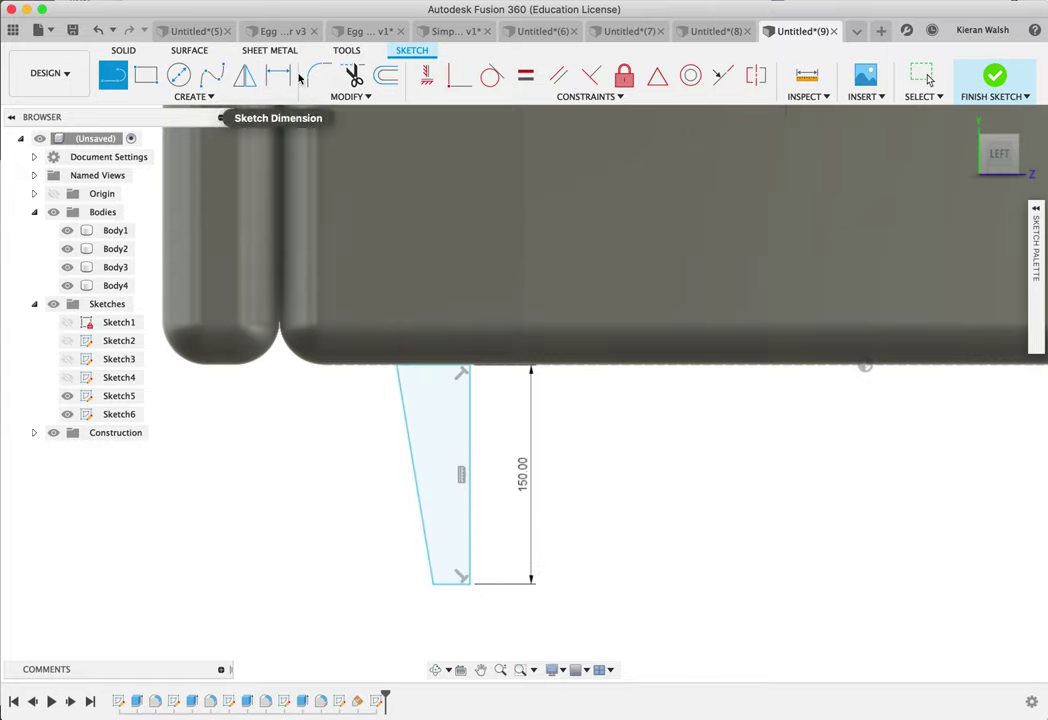
left_click(1004, 82)
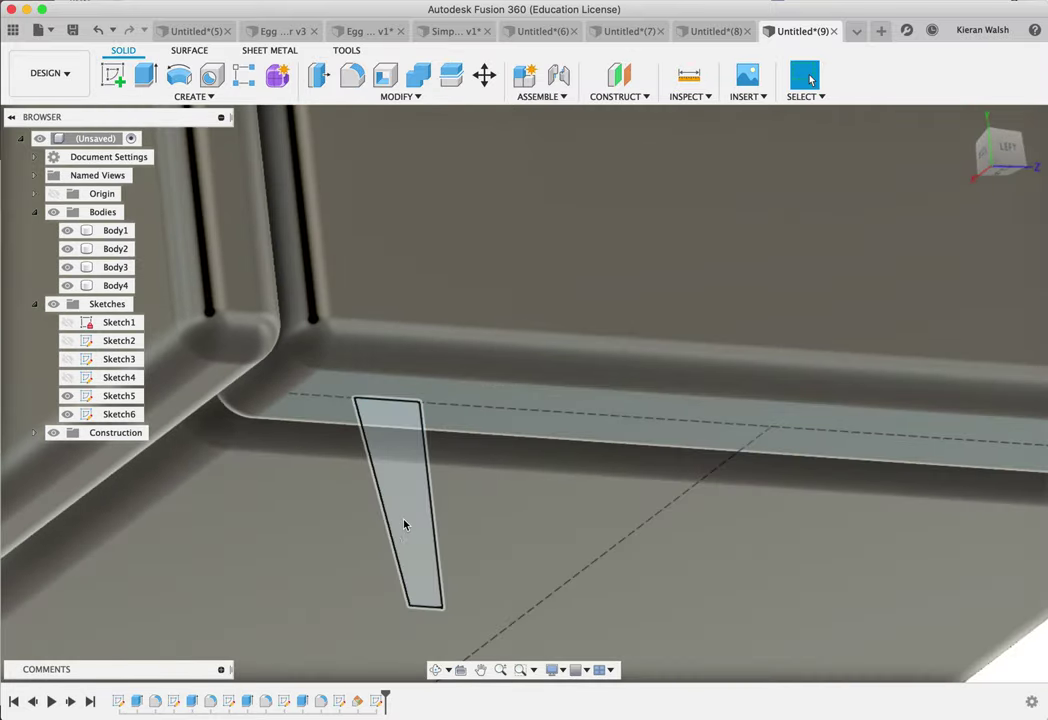
Step: Revolve the tapered leg profile about its vertical edge
left_click(178, 80)
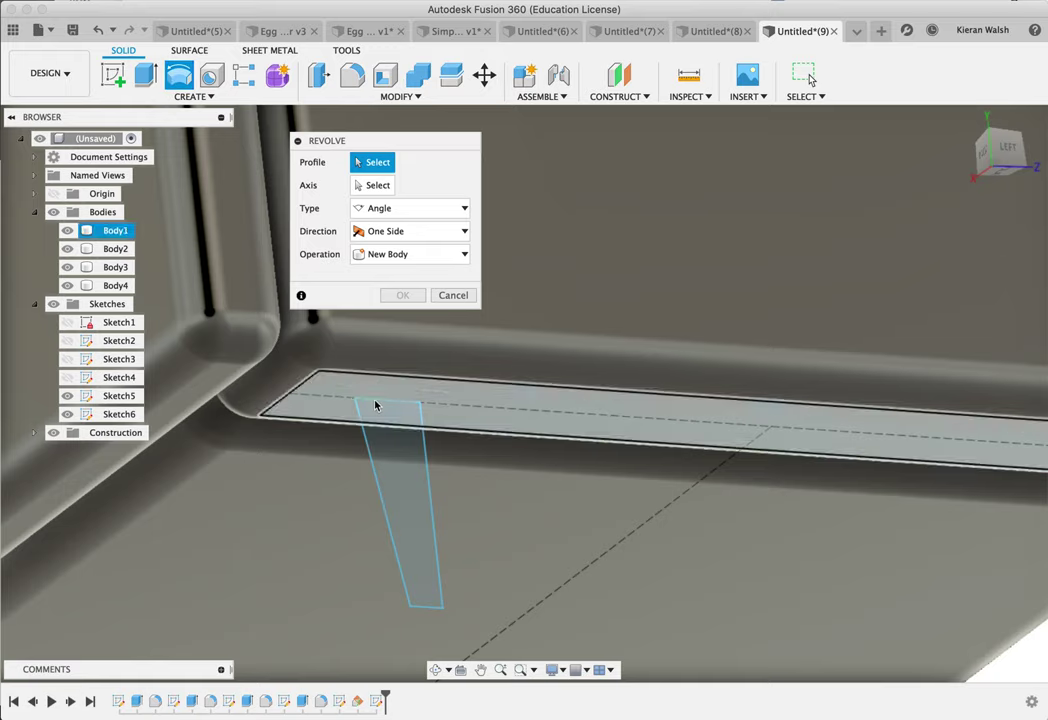
left_click(376, 472)
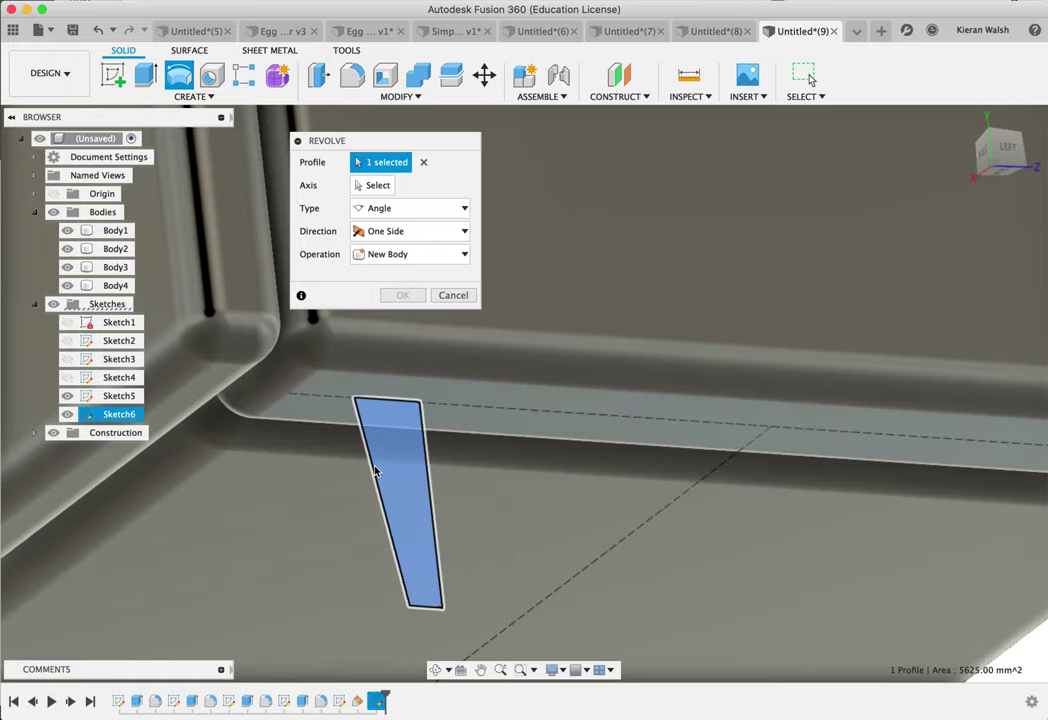
left_click(370, 185)
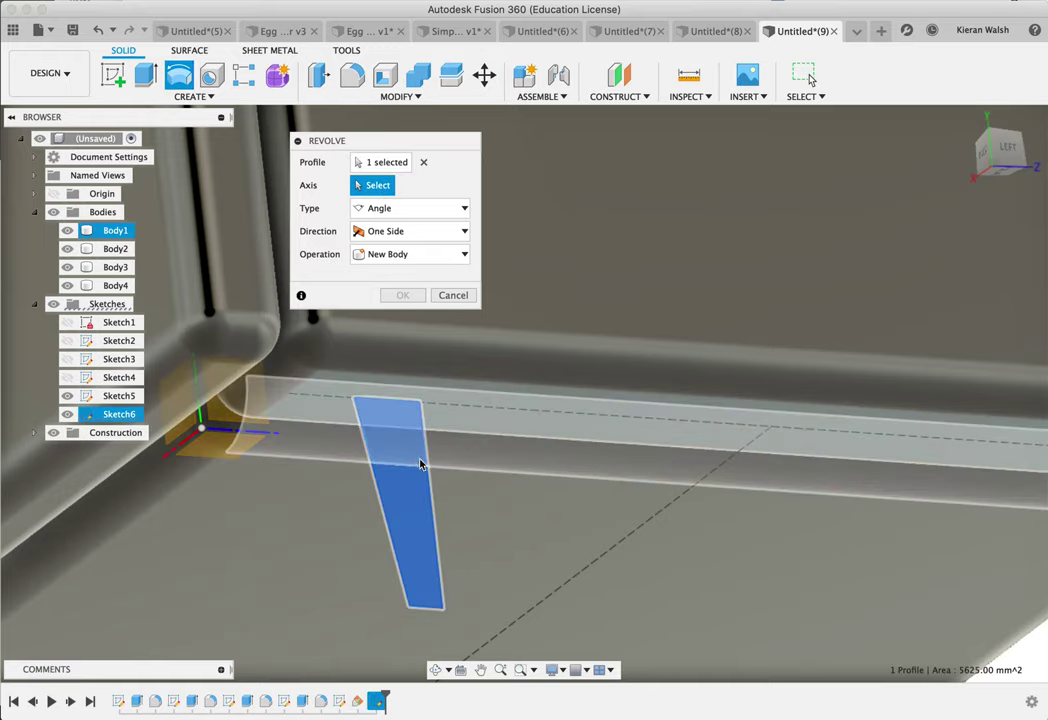
left_click(430, 466)
middle_click_drag(430, 466, 417, 312, "shift")
left_click(400, 317)
middle_click_drag(470, 412, 427, 468, "shift")
scroll(468, 481, "down", 3)
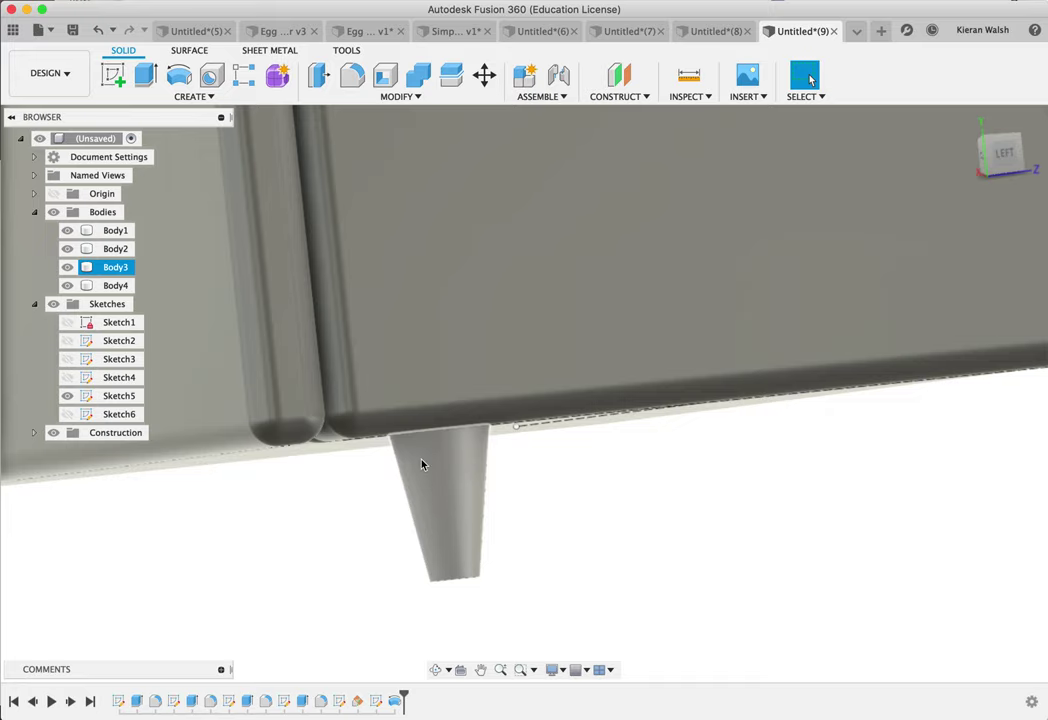
Step: Undo the tapered leg's revolve and the straight edges that close its sketch outline, keeping the vertical line and top edge
key("super+z")
key("super+z")
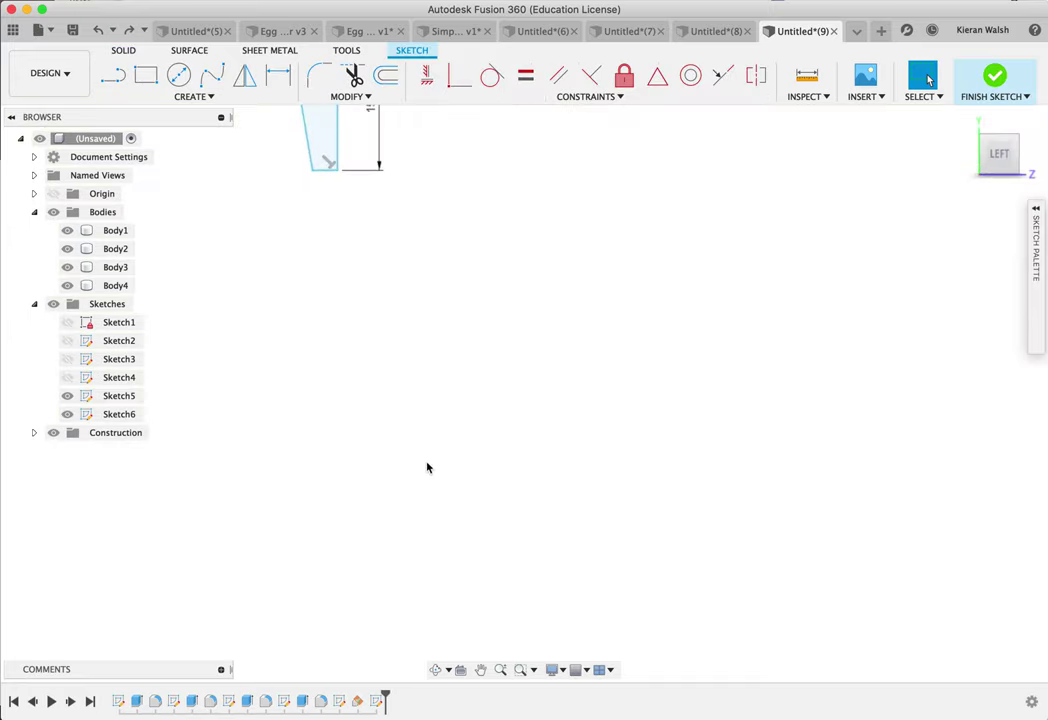
scroll(426, 467, "down", 3)
scroll(381, 174, "up", 3)
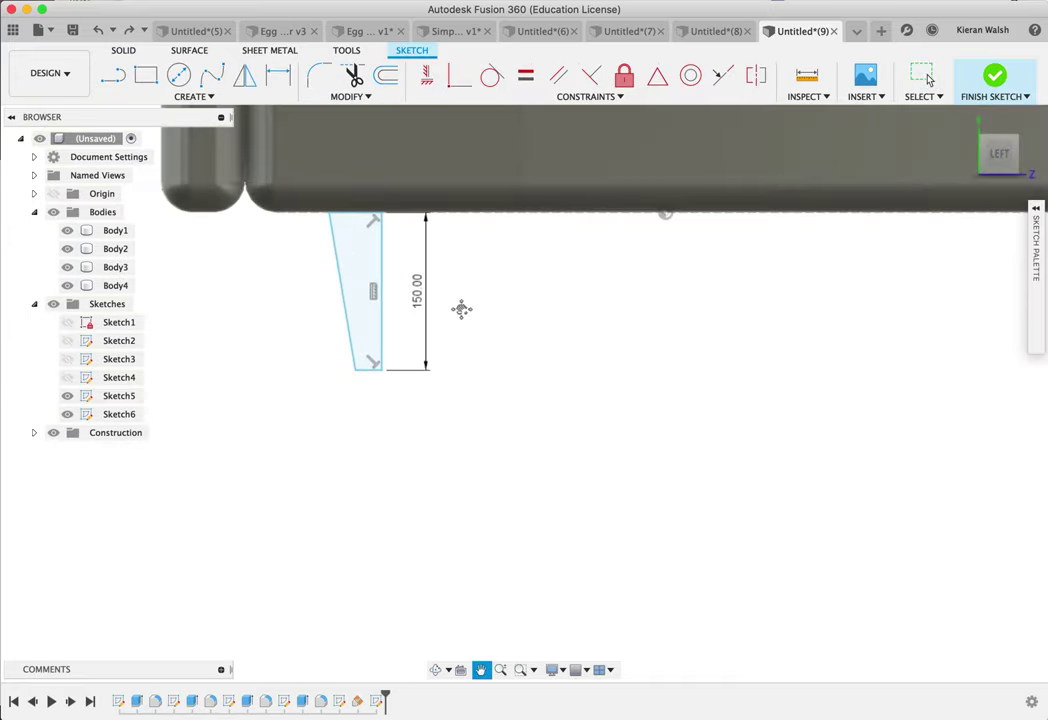
middle_click_drag(461, 309, 622, 458)
scroll(607, 449, "up", 2)
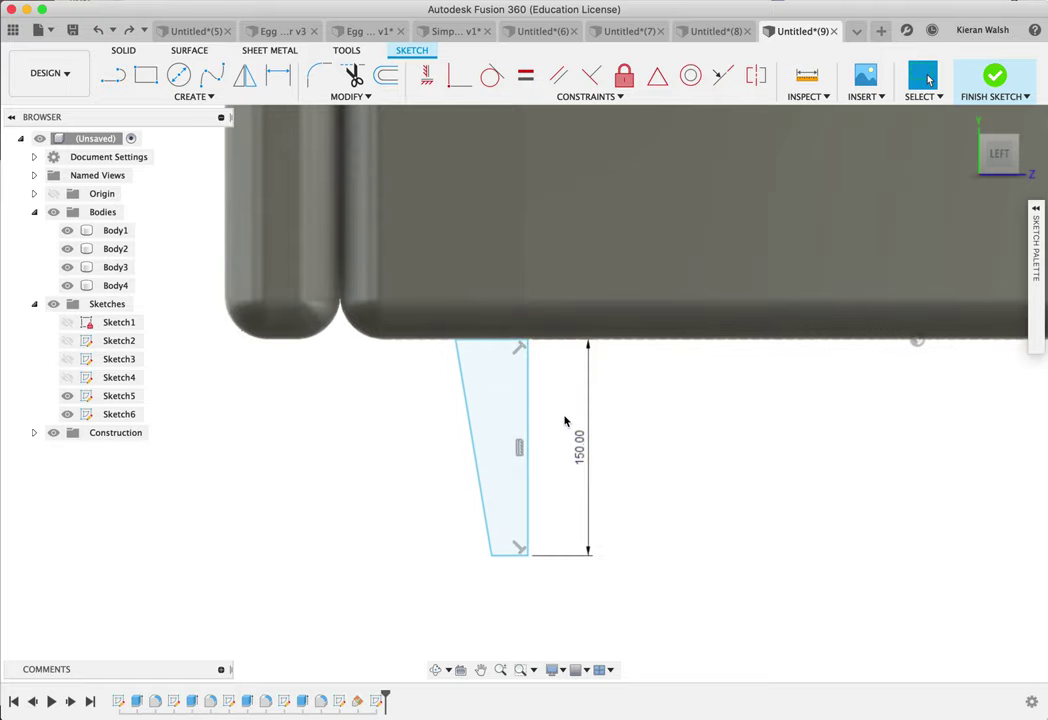
key("super+z")
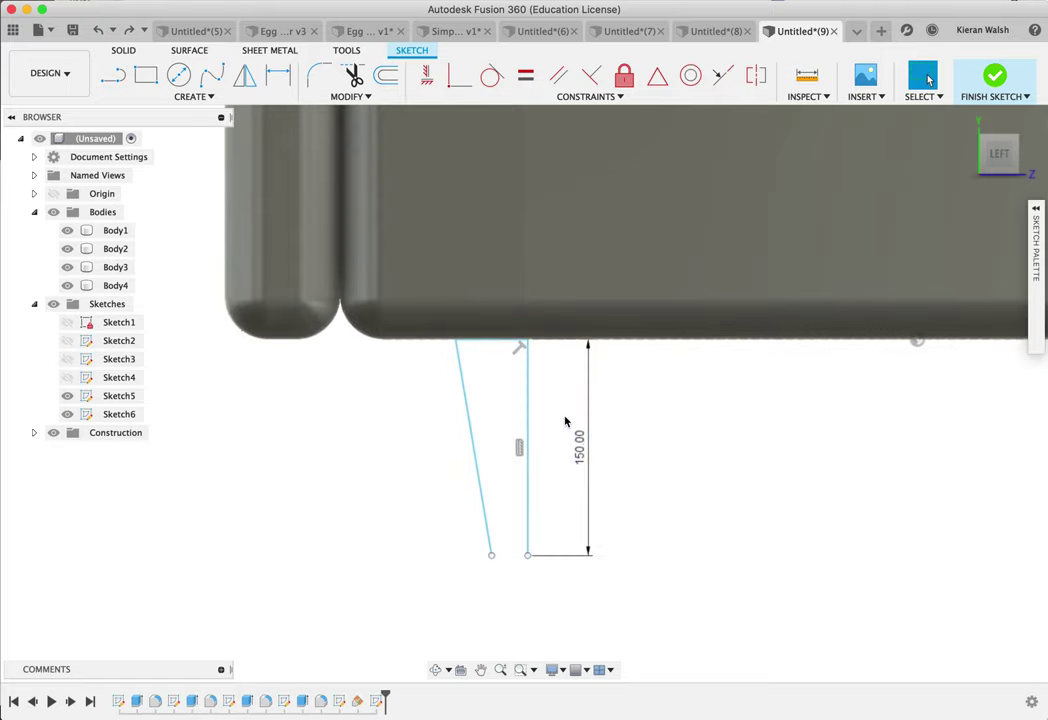
Step: Draw a horizontal bottom edge about 30 mm long from the lower end of the vertical line towards the backrest
left_click(111, 84)
left_click(528, 557)
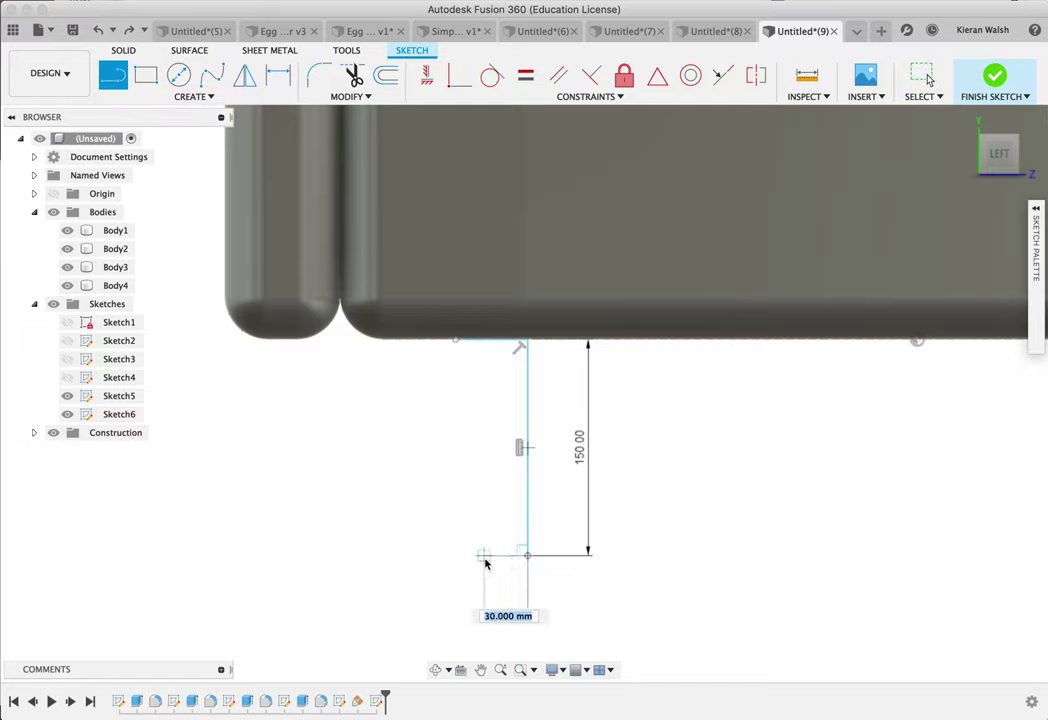
left_click(482, 556)
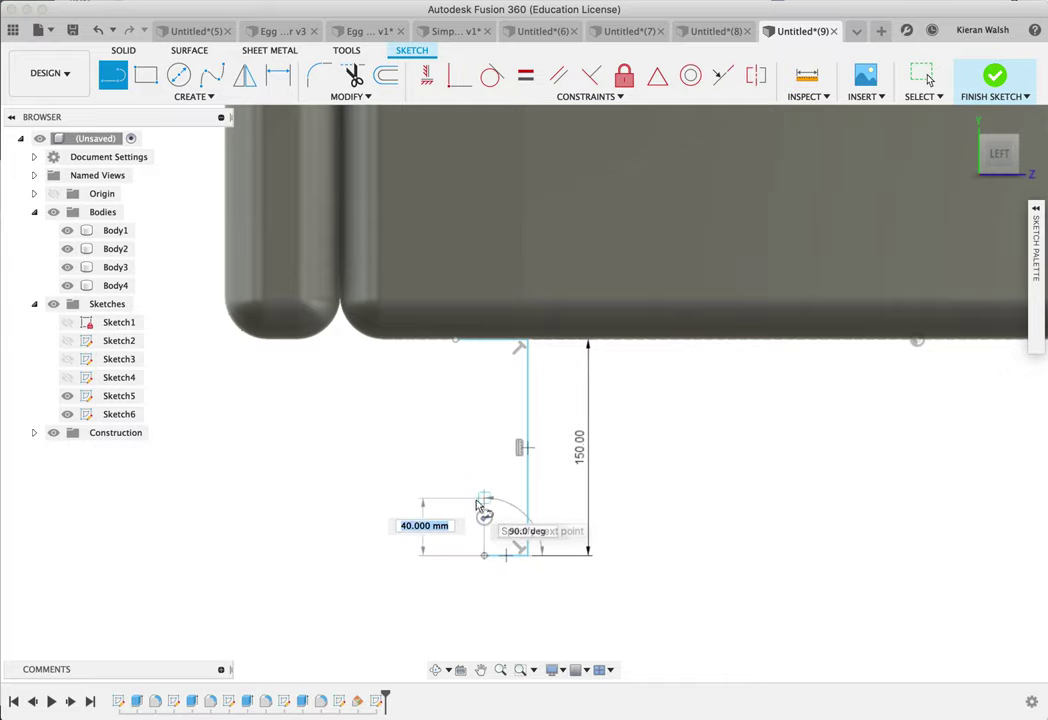
key("Escape")
Step: Close the leg profile with a wavy fit point spline between the free ends of the top and bottom edges, and finish the sketch
left_click(211, 76)
scroll(478, 390, "up", 2)
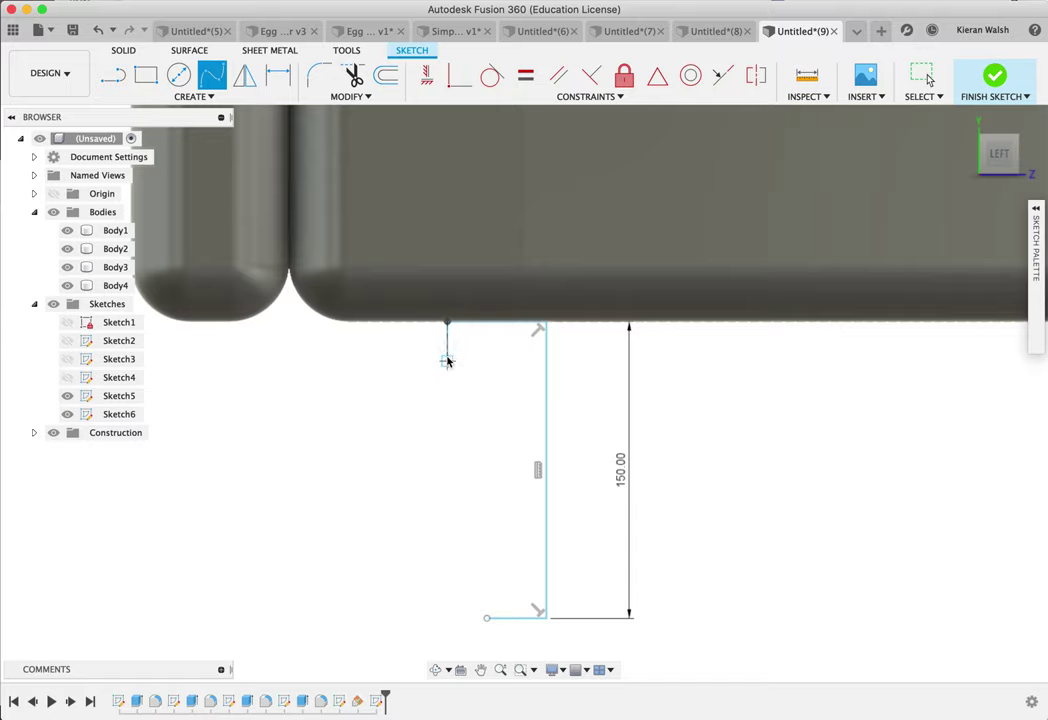
left_click(467, 369)
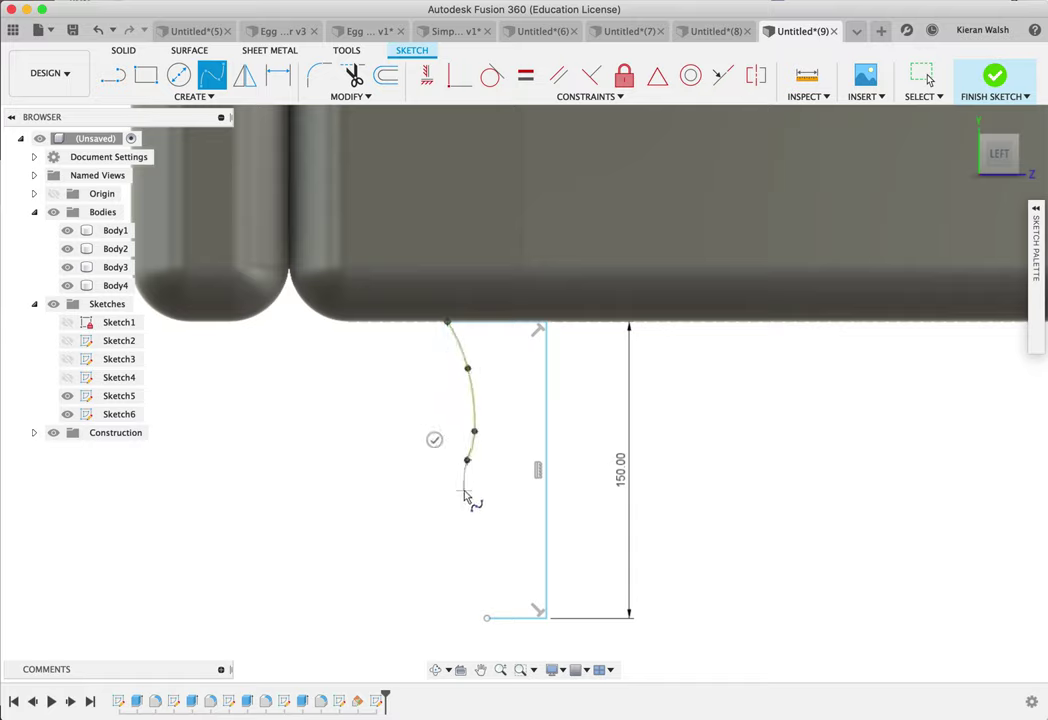
left_click(485, 520)
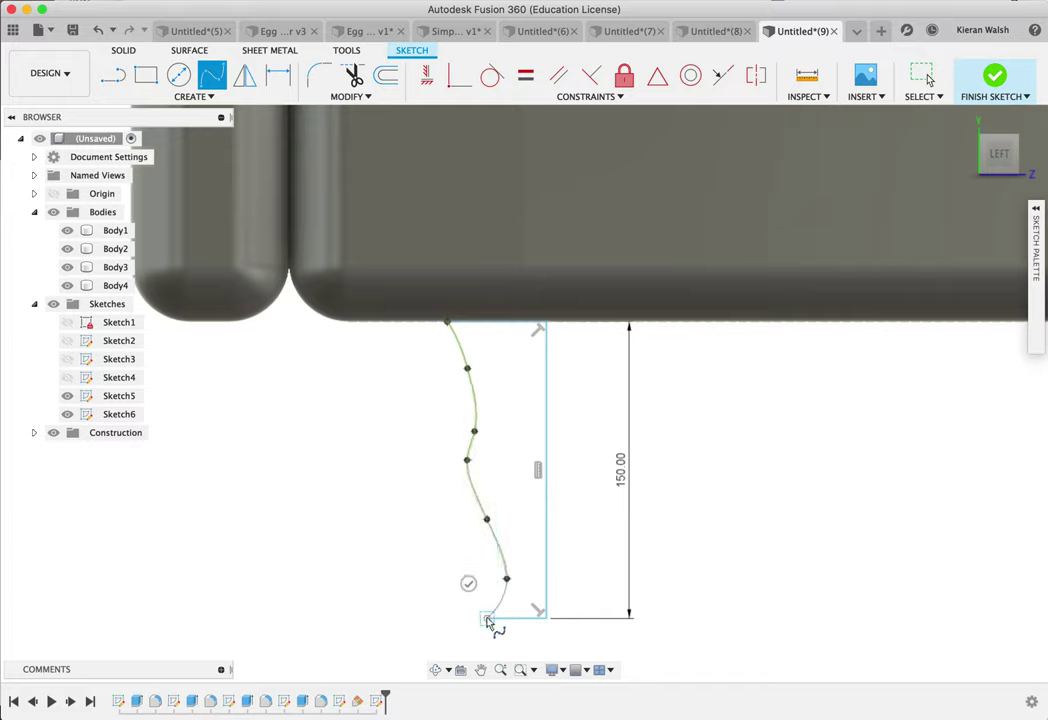
double_click(487, 619)
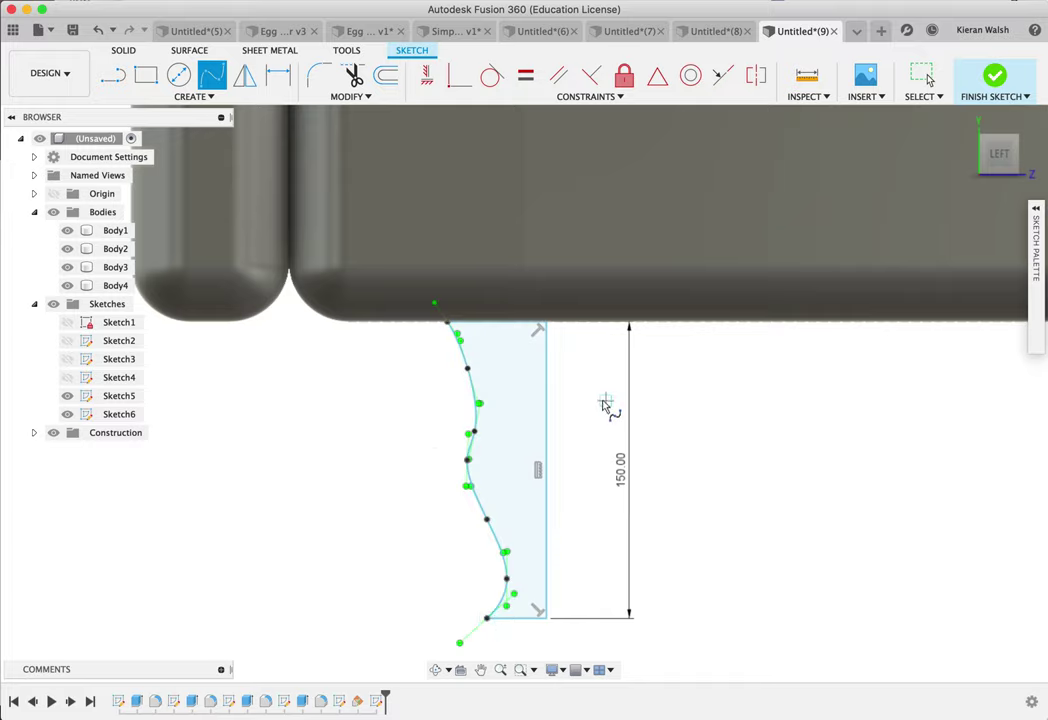
scroll(605, 405, "down", 3)
left_click(995, 76)
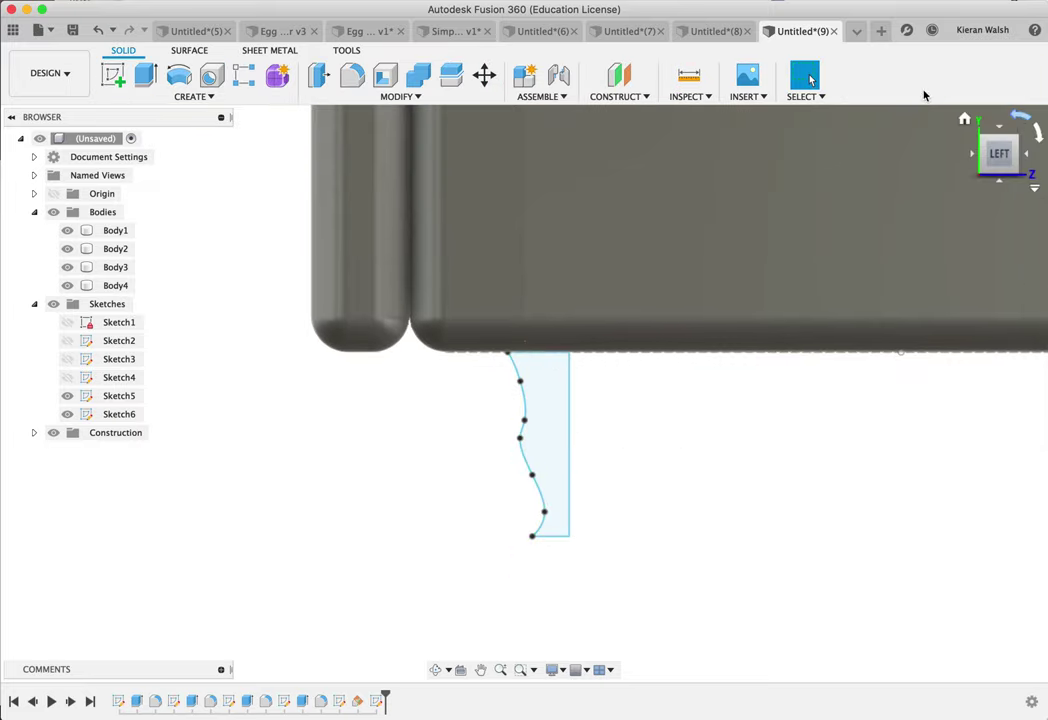
Step: Revolve the curved leg profile 360 degrees about its vertical edge as a new body
left_click(179, 75)
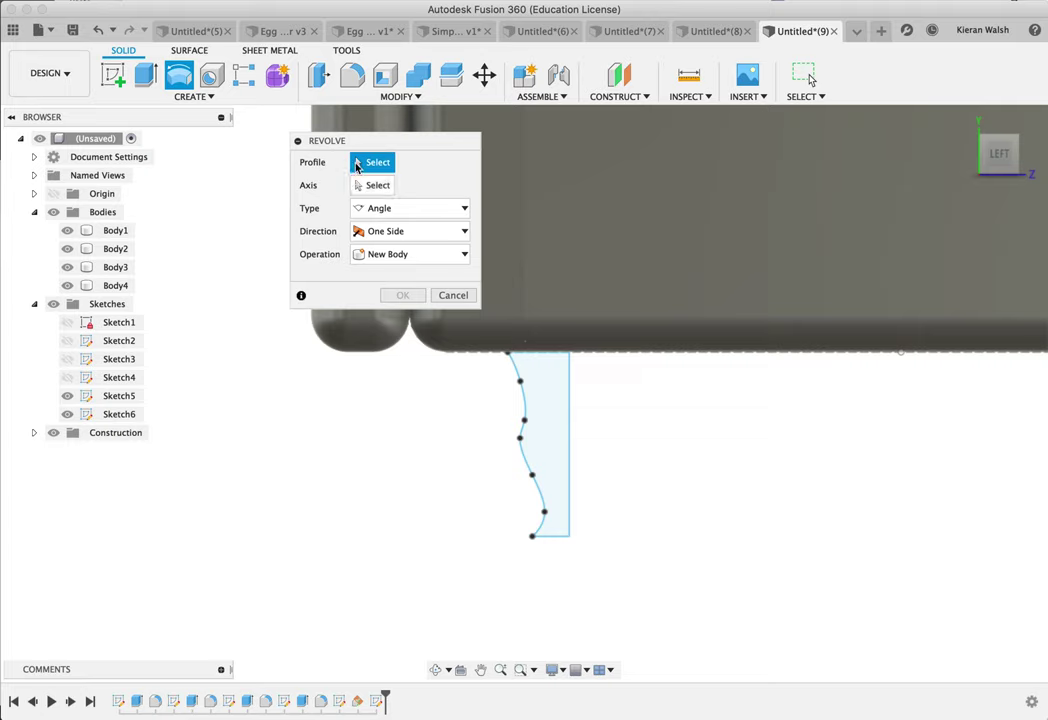
left_click(533, 412)
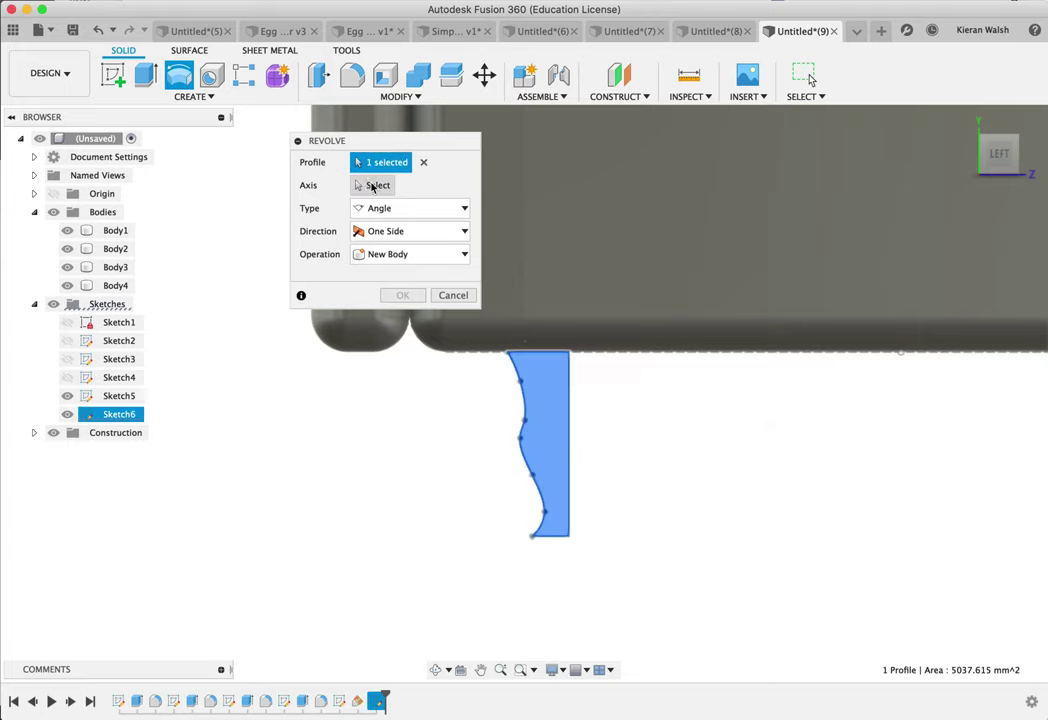
left_click(372, 187)
left_click(570, 386)
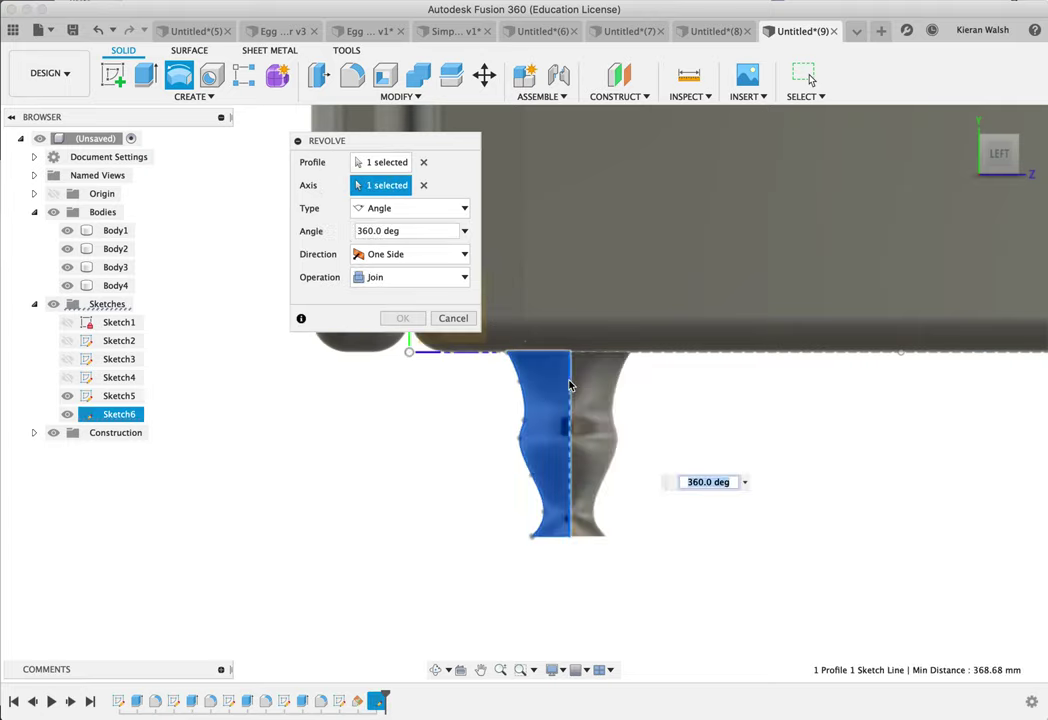
left_click(416, 280)
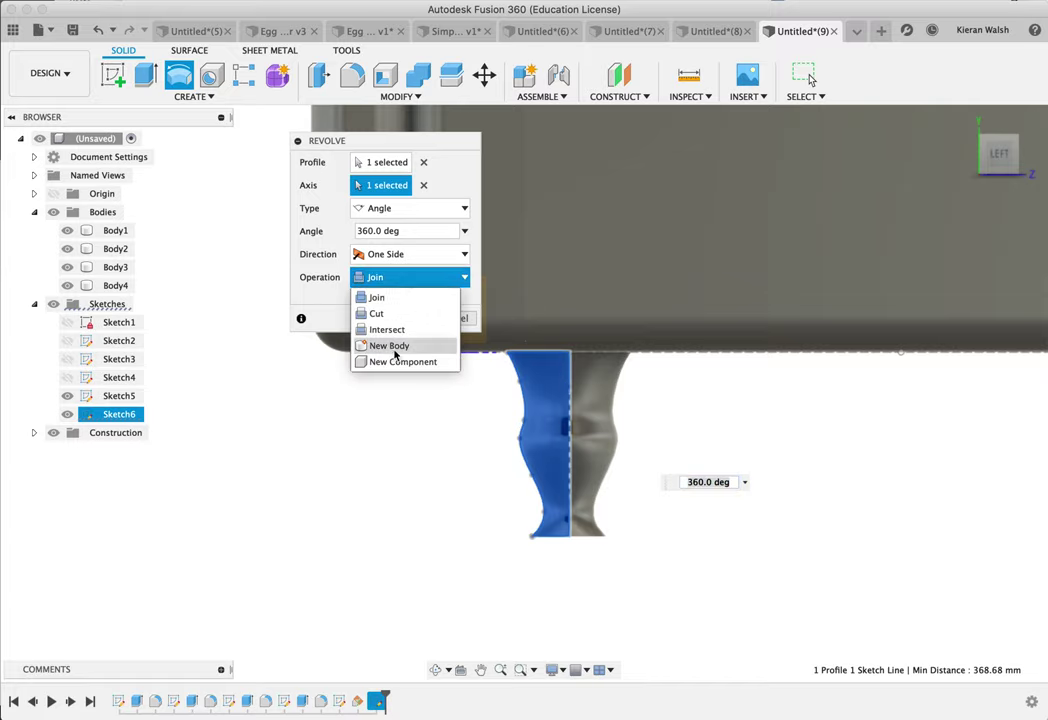
left_click(391, 346)
left_click(410, 318)
Step: Examine the revolved leg and the underside of the sofa from several angles
middle_click_drag(468, 346, 549, 351, "shift")
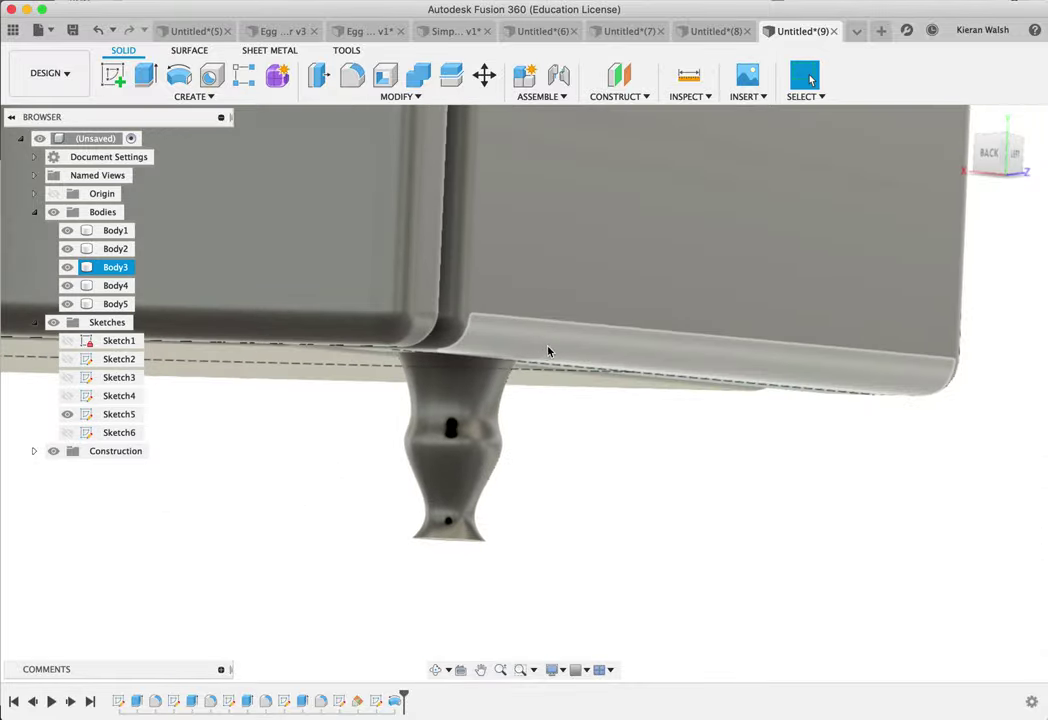
scroll(540, 352, "down", 10)
middle_click_drag(556, 419, 543, 265, "shift")
scroll(543, 269, "down", 5)
scroll(543, 270, "down", 2)
scroll(423, 187, "up", 5)
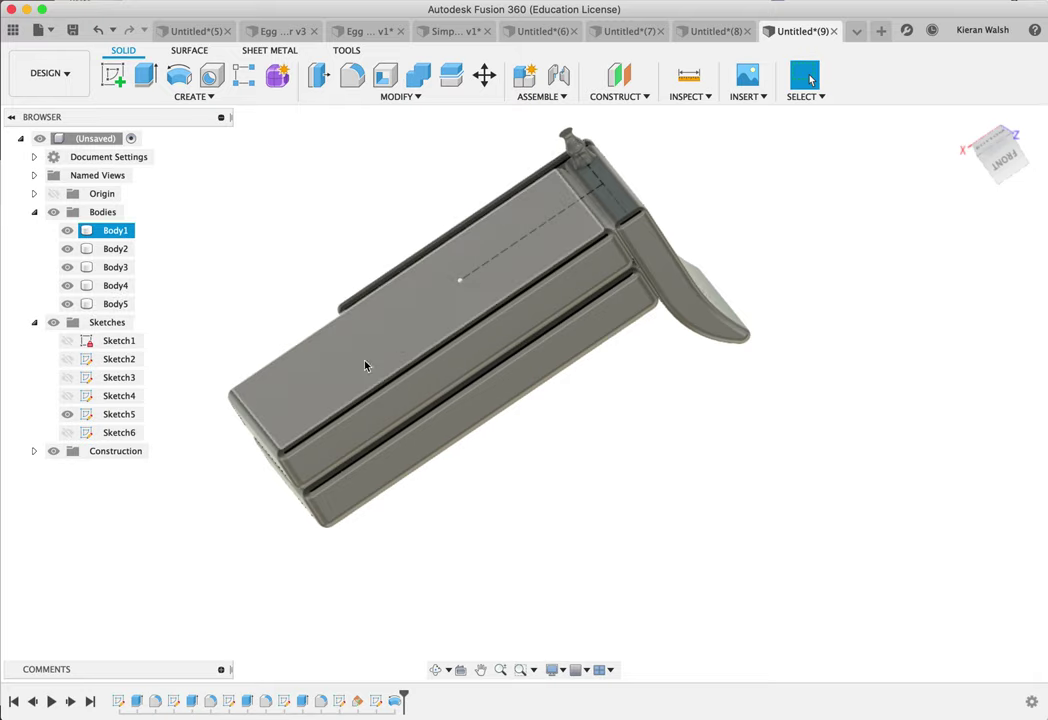
scroll(396, 295, "up", 3)
middle_click_drag(549, 340, 599, 407)
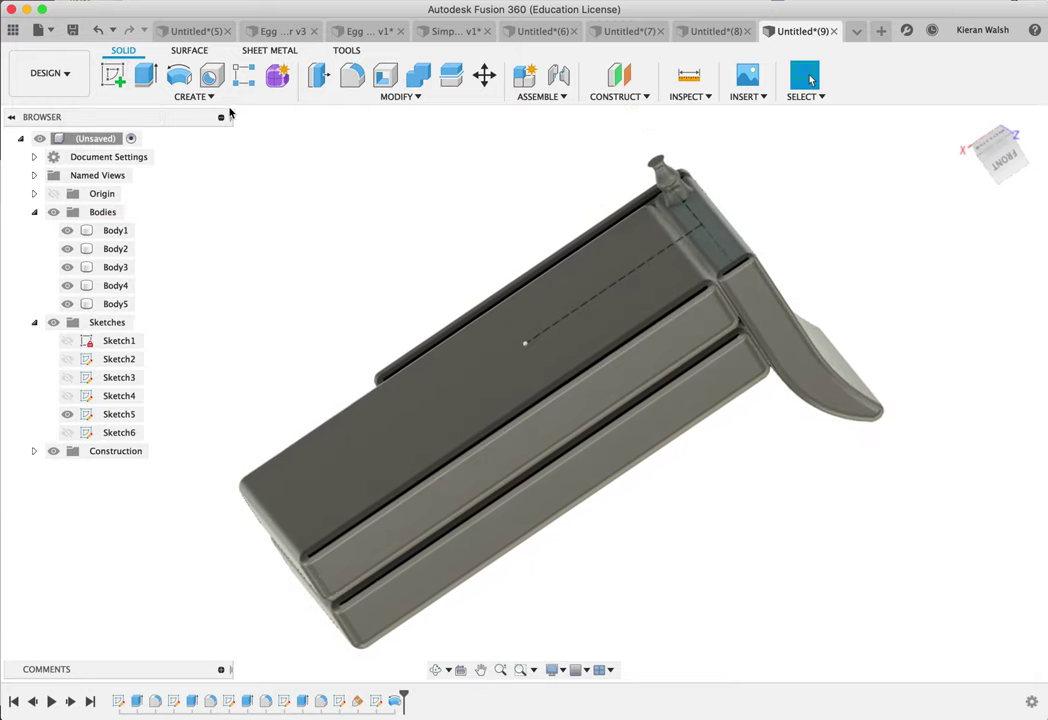
left_click(437, 318)
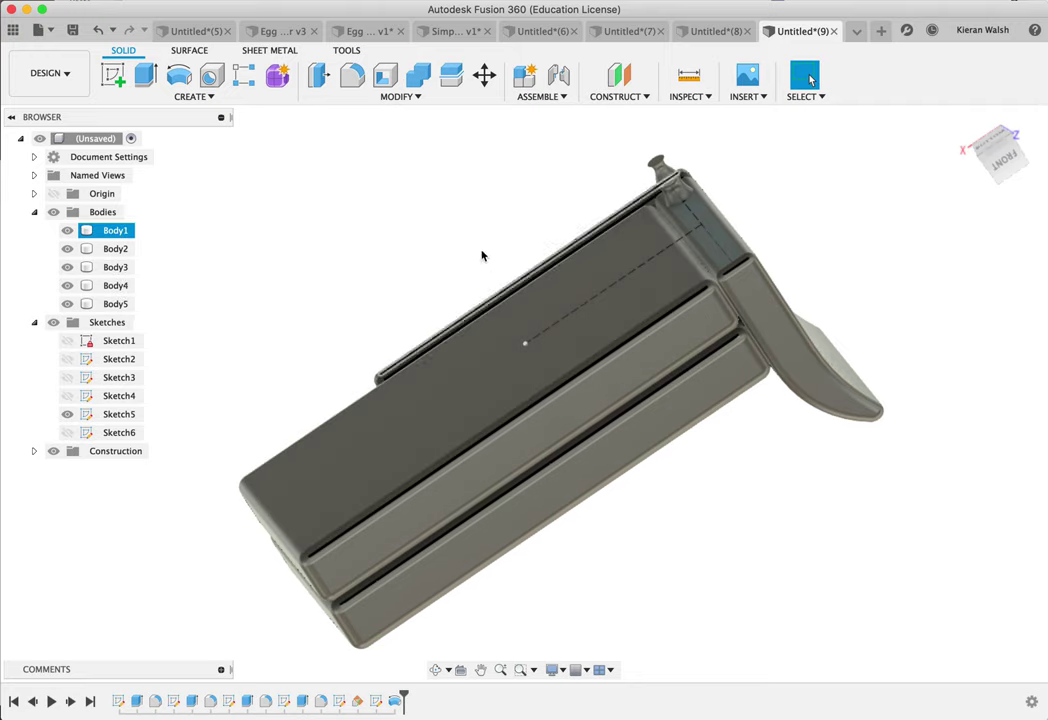
Step: Start a rectangular pattern of bodies with the turned leg under the backrest as the object
left_click(208, 97)
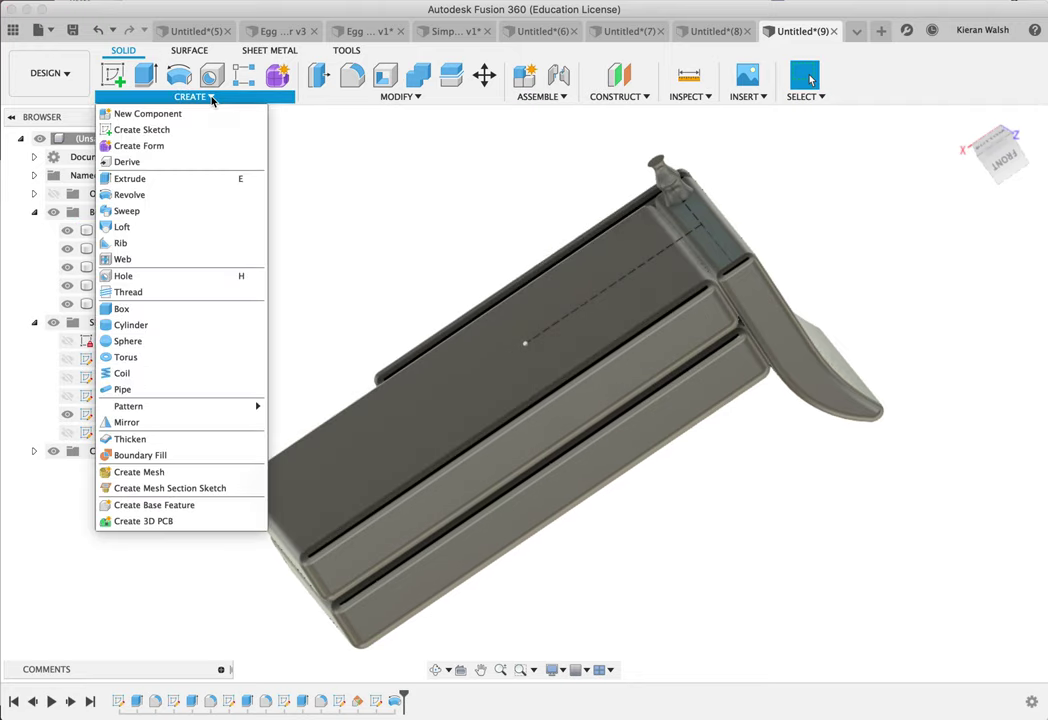
mouse_move(151, 408)
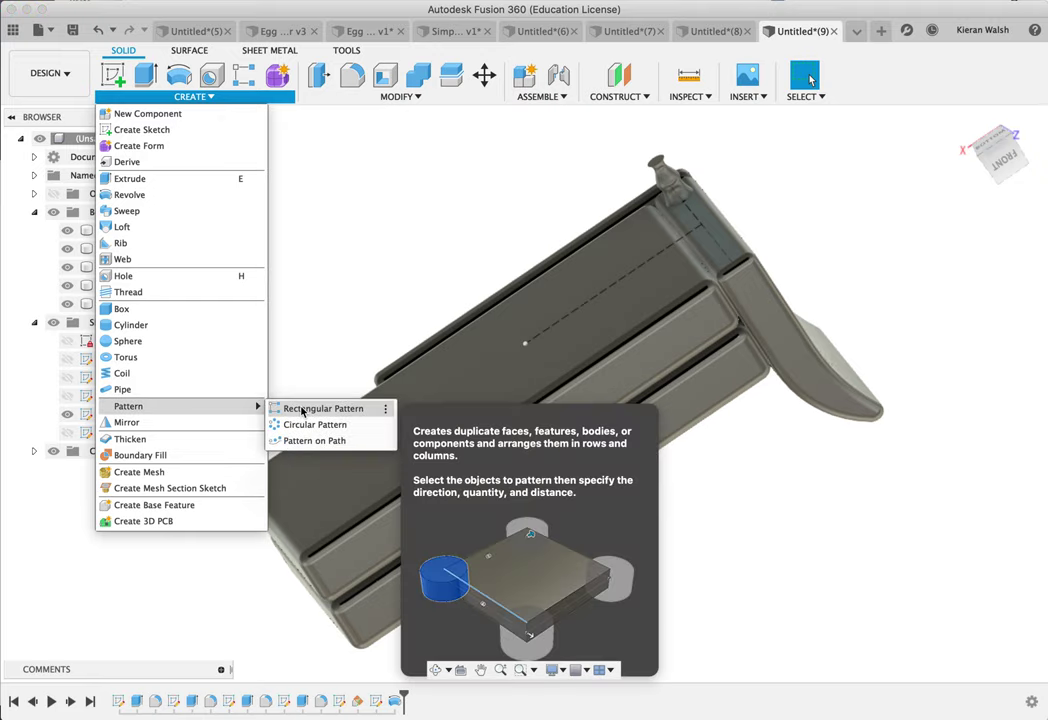
left_click(301, 410)
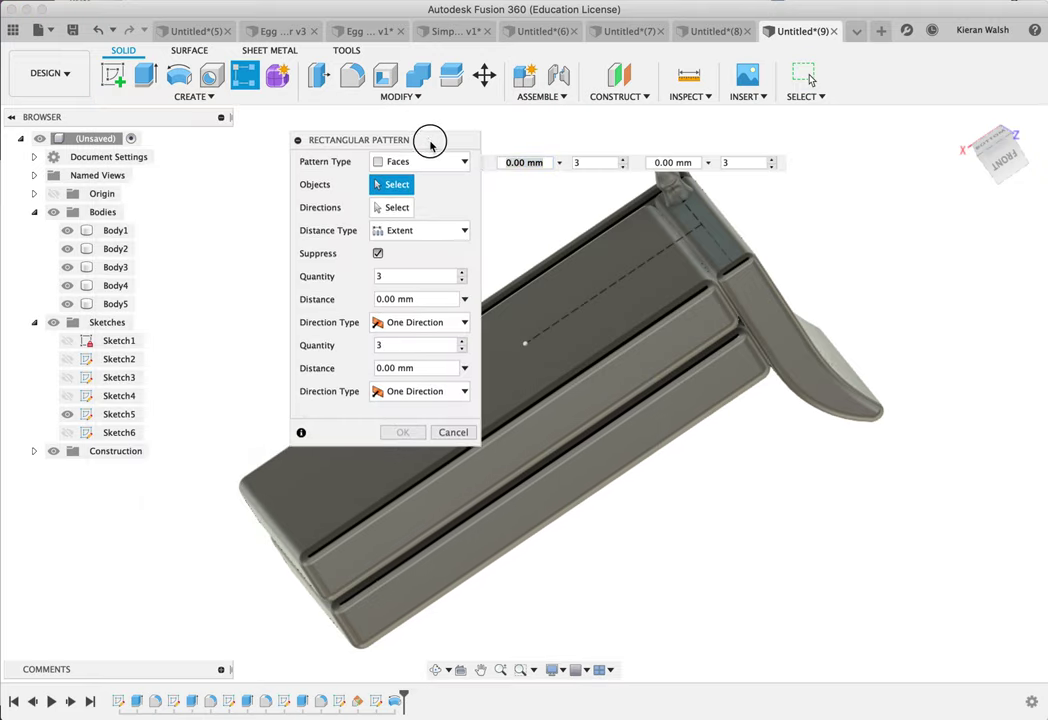
left_click_drag(437, 146, 199, 150)
middle_click_drag(520, 300, 690, 265, "shift")
left_click(993, 155)
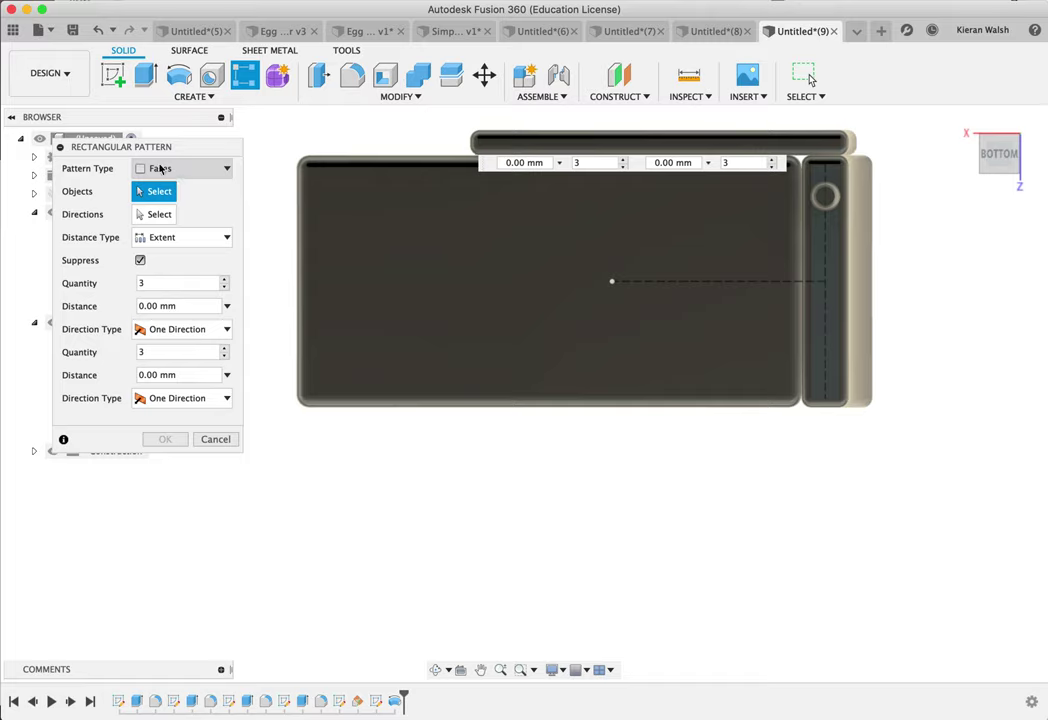
left_click(180, 168)
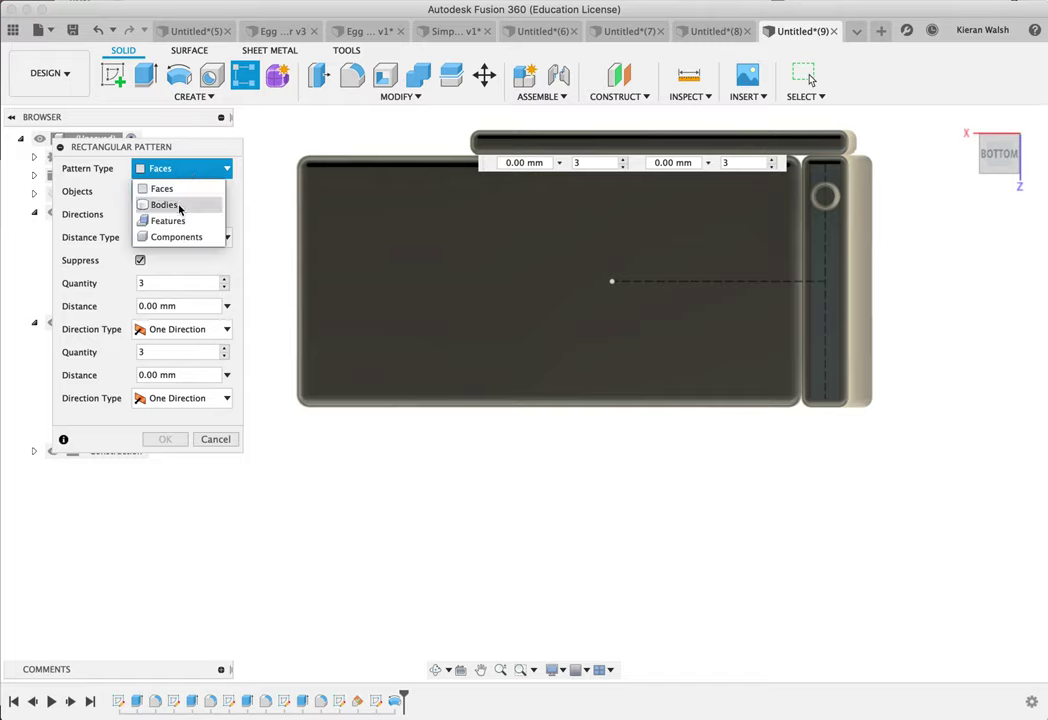
left_click(179, 222)
left_click(212, 169)
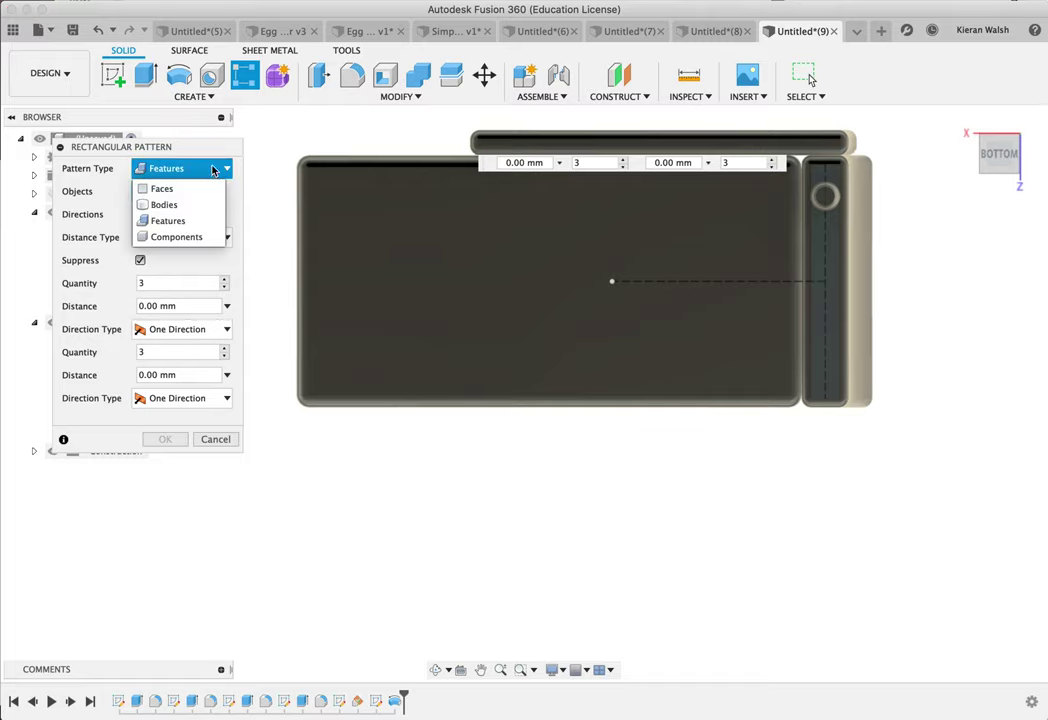
left_click(180, 204)
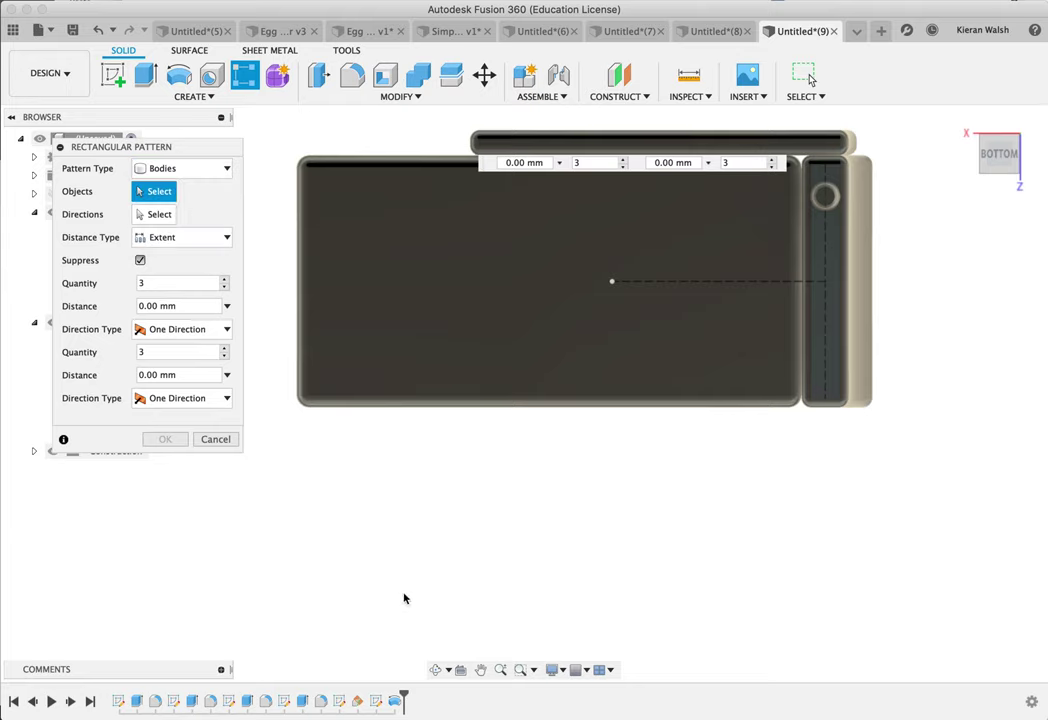
left_click_drag(216, 146, 395, 126)
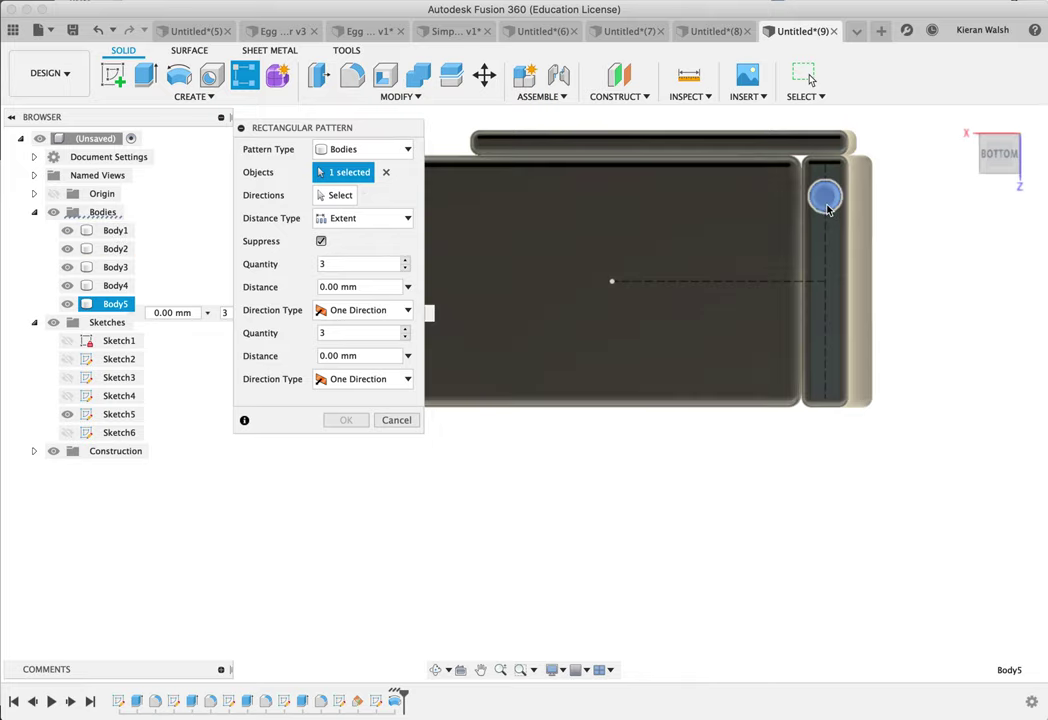
Step: Set the pattern directions along the two dashed sketch lines, one under the backrest and one running along the seat base
middle_click_drag(795, 435, 798, 405, "shift")
middle_click_drag(812, 332, 822, 358, "shift")
left_click(338, 195)
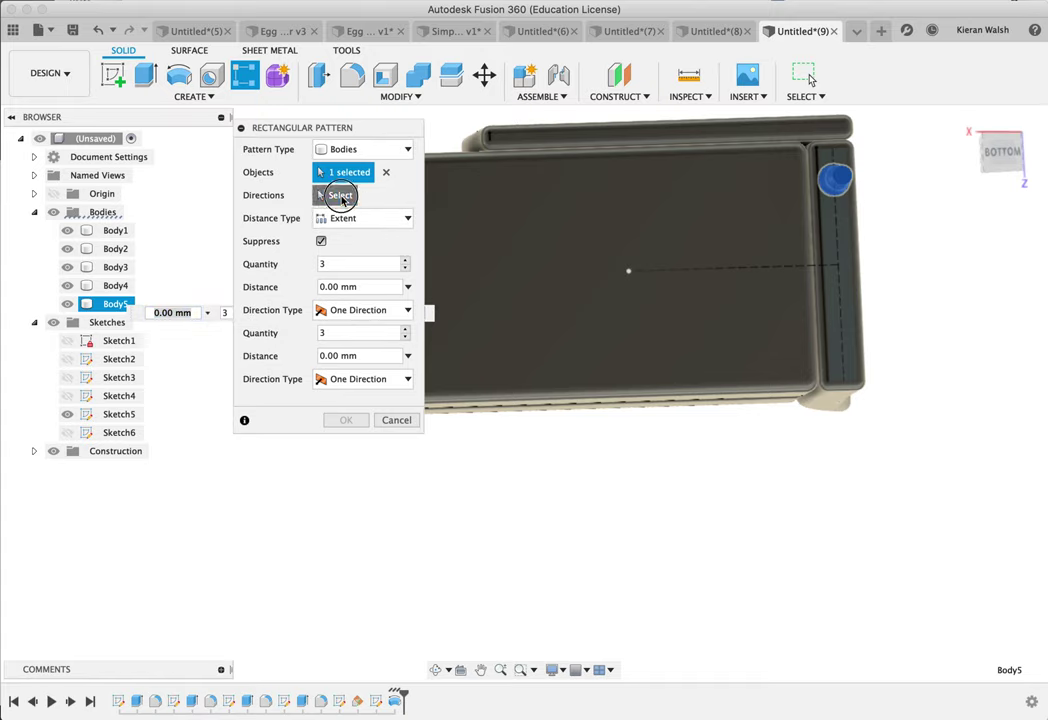
left_click(838, 246)
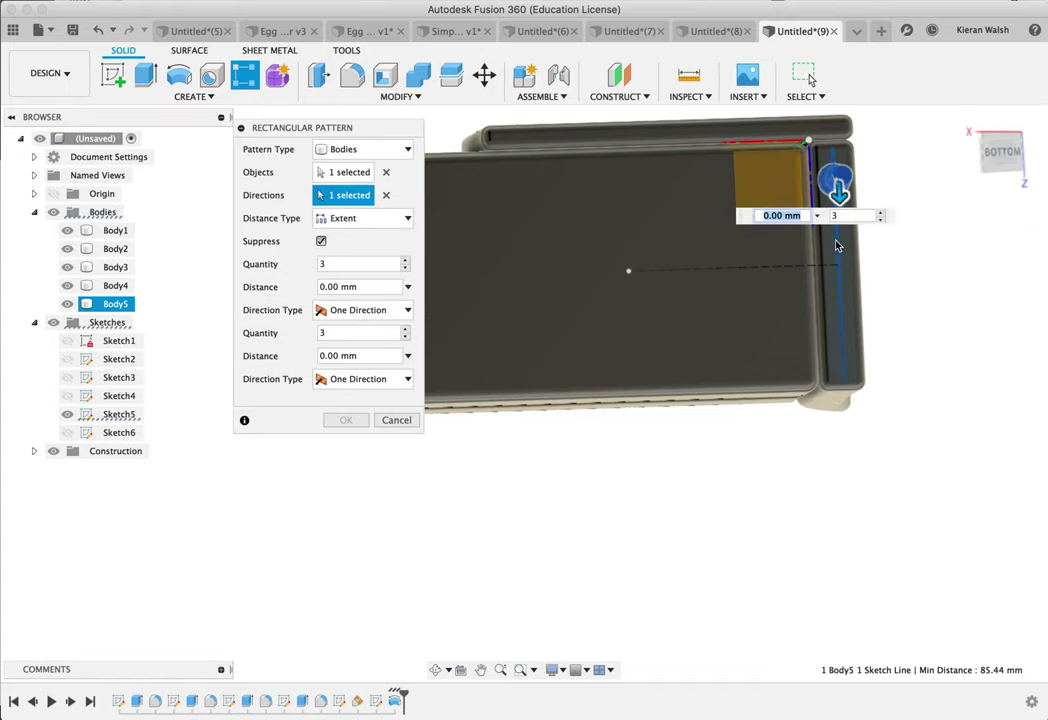
left_click(770, 270)
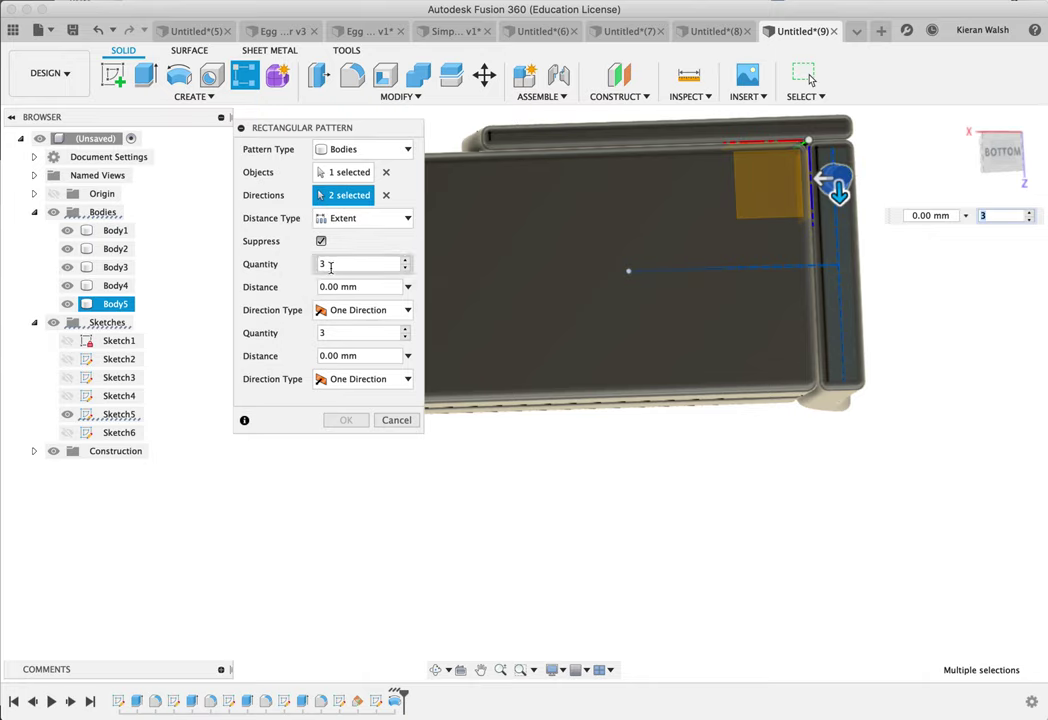
Step: Set the leg pattern's distance across the sofa's width to 530 mm, keeping a quantity of 3
left_click(304, 287)
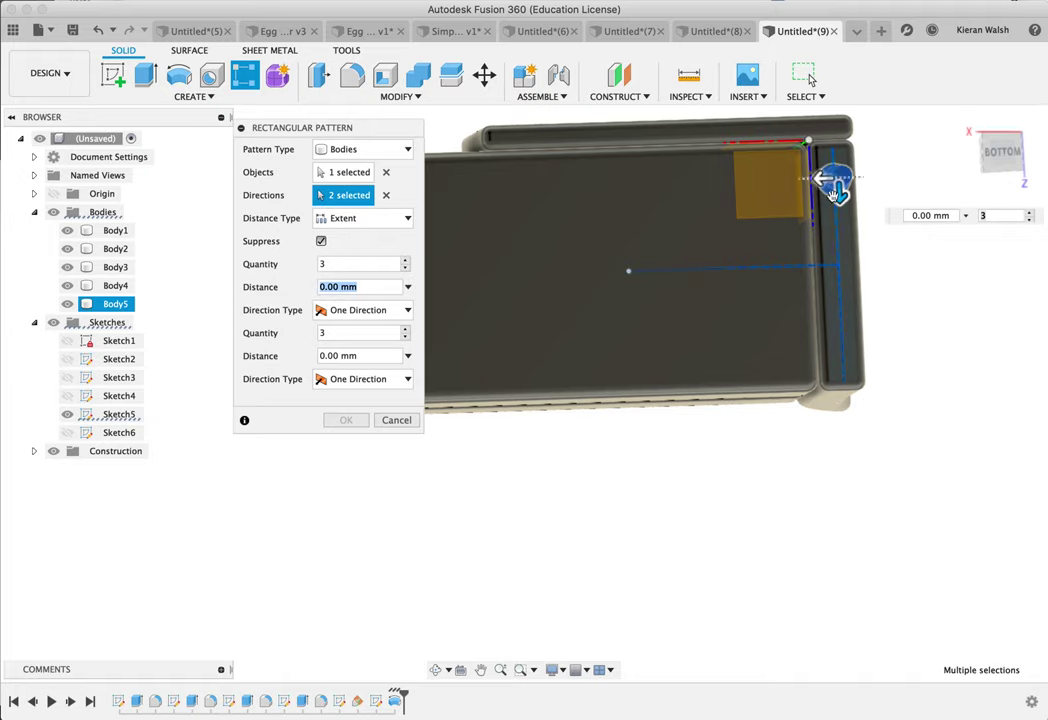
middle_click_drag(743, 353, 724, 370, "shift")
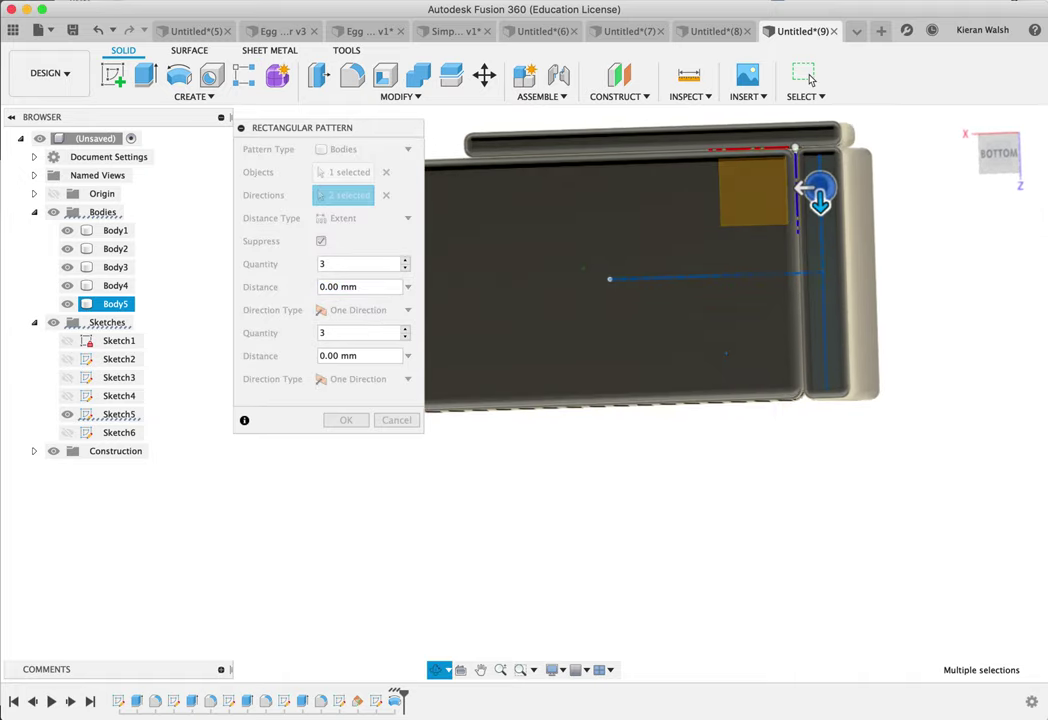
left_click(992, 162)
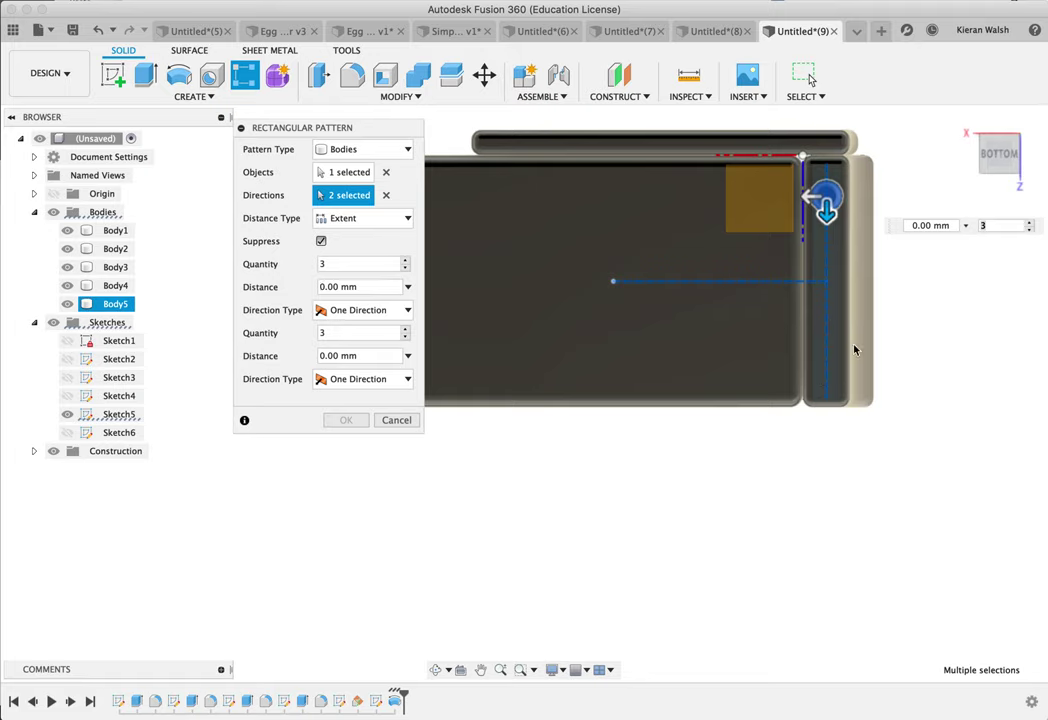
left_click_drag(379, 287, 305, 291)
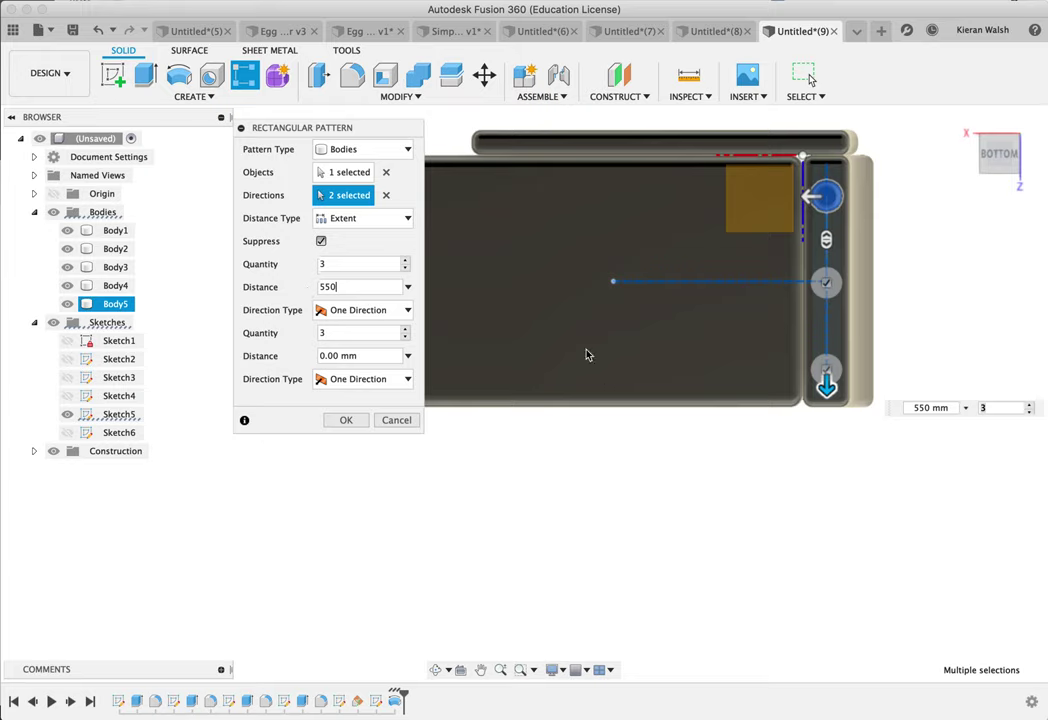
scroll(788, 423, "up", 3)
scroll(846, 350, "up", 3)
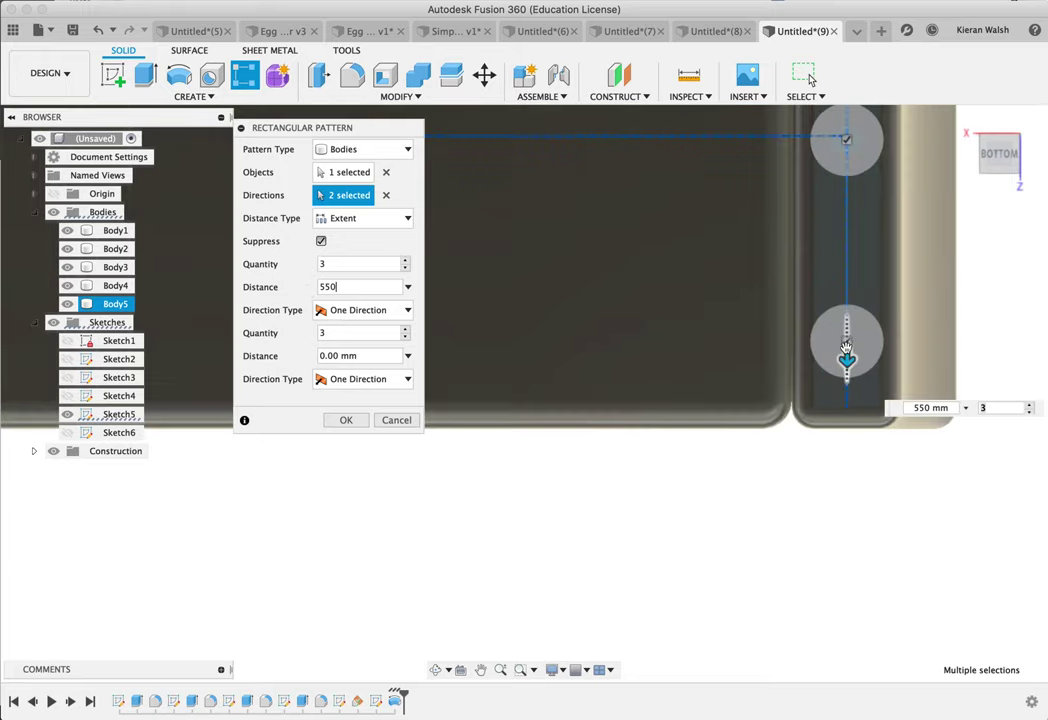
scroll(846, 347, "up", 3)
scroll(853, 441, "down", 4)
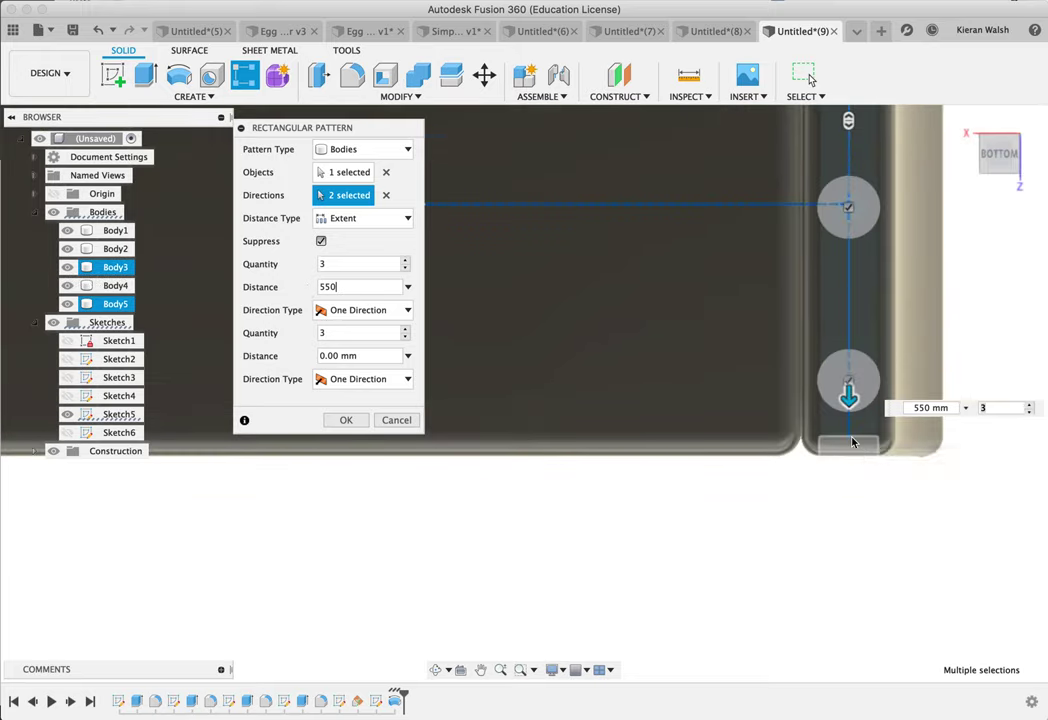
scroll(852, 441, "down", 3)
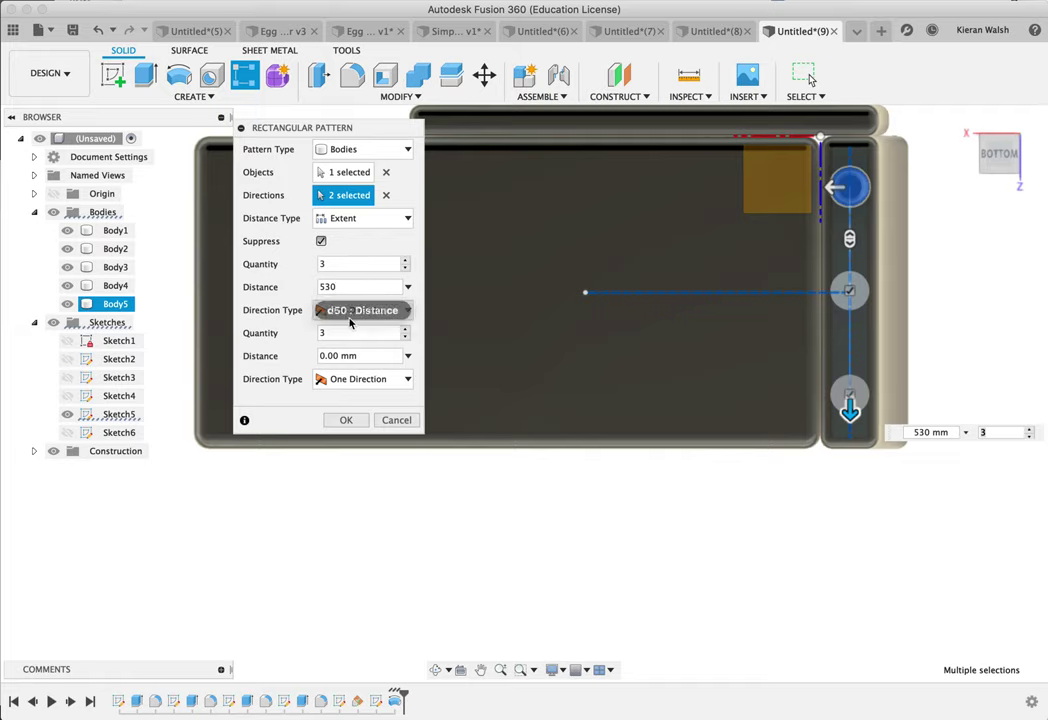
Step: Set the pattern distance along the sofa's length to 1500 mm and create the three-by-three leg pattern
left_click(361, 355)
left_click_drag(368, 355, 310, 352)
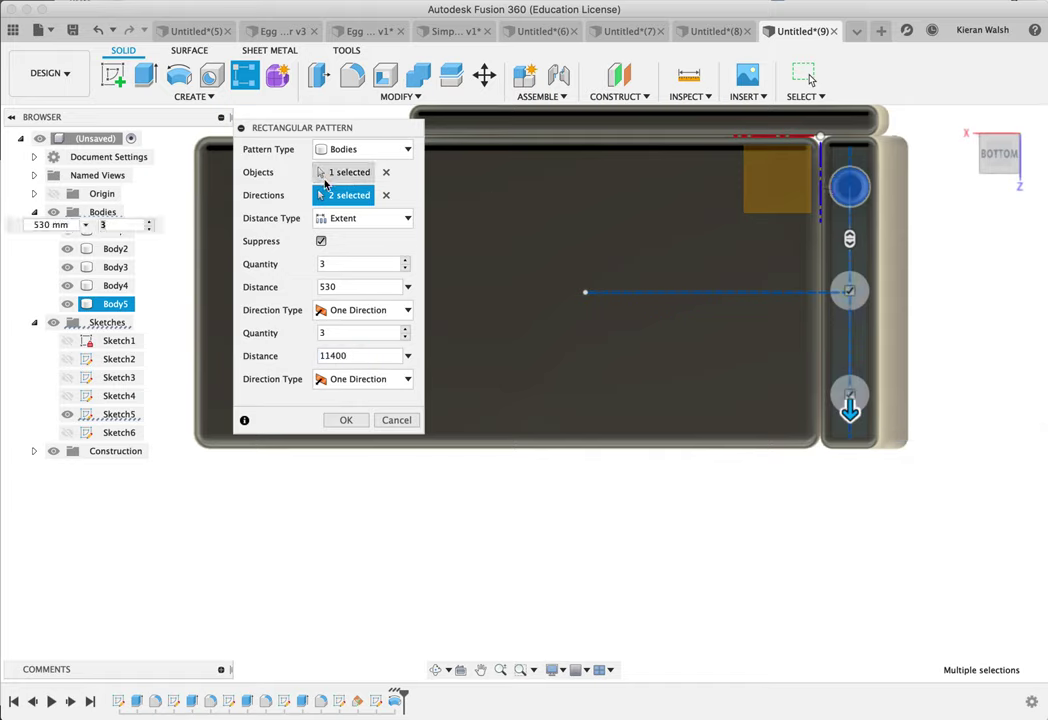
type("4")
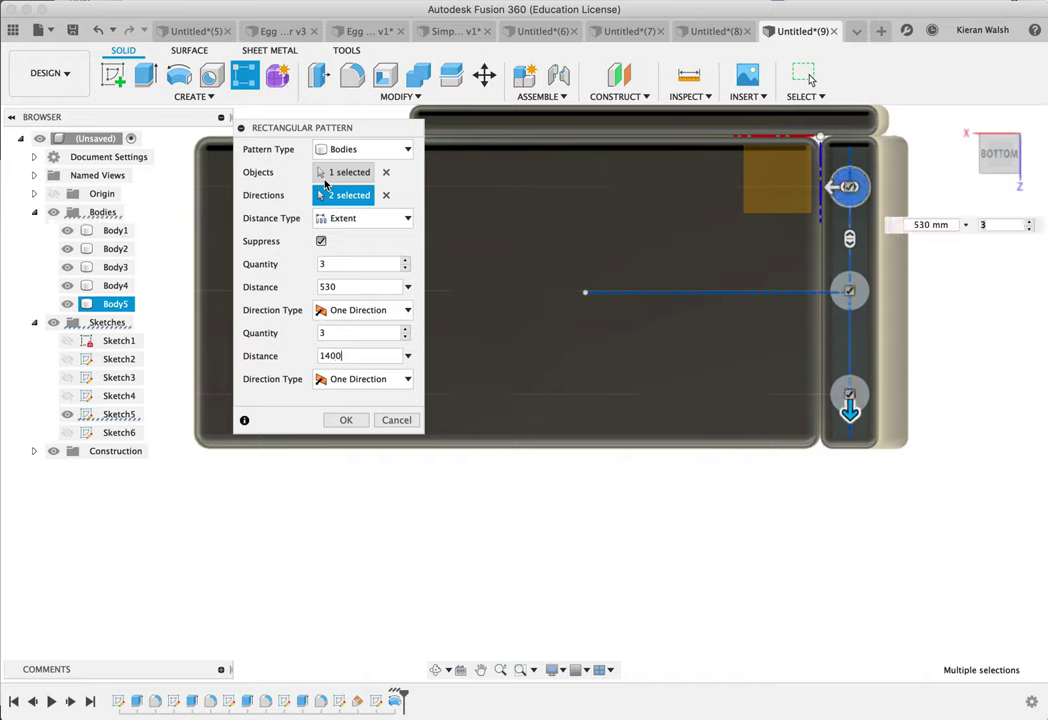
left_click_drag(340, 128, 150, 177)
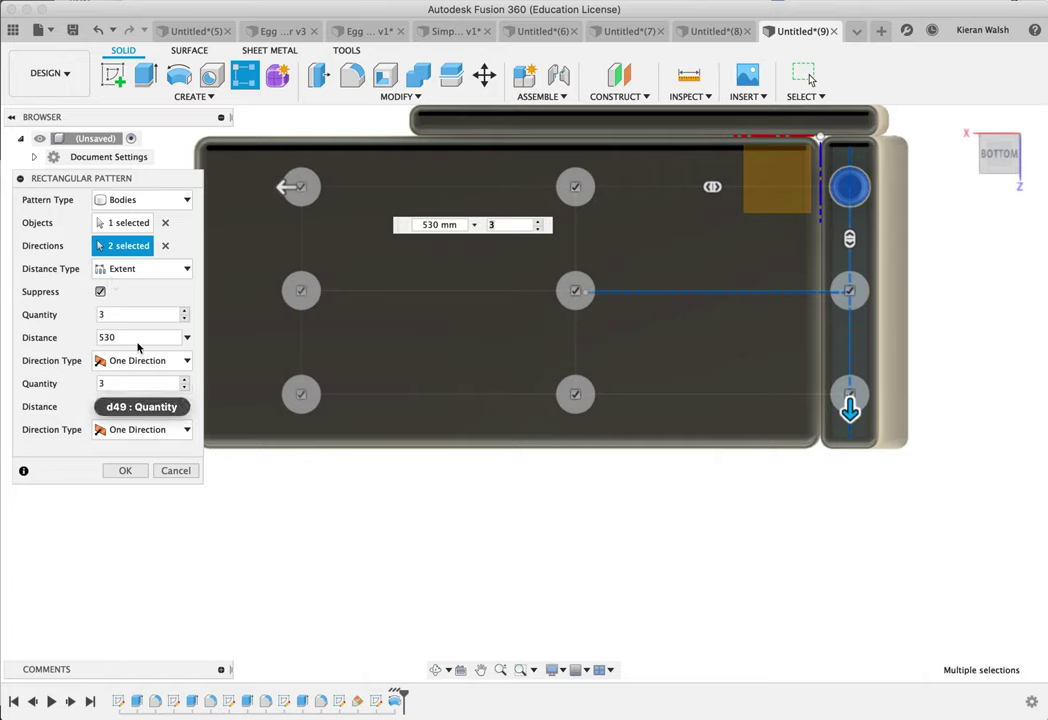
left_click(111, 406)
left_click(112, 406)
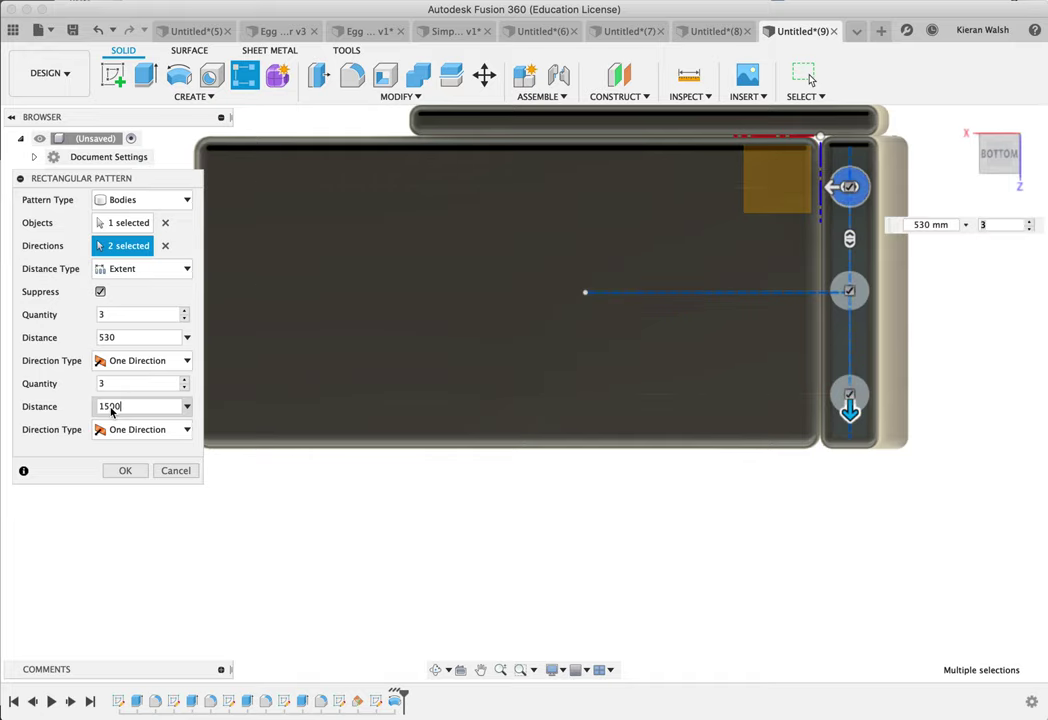
left_click(125, 472)
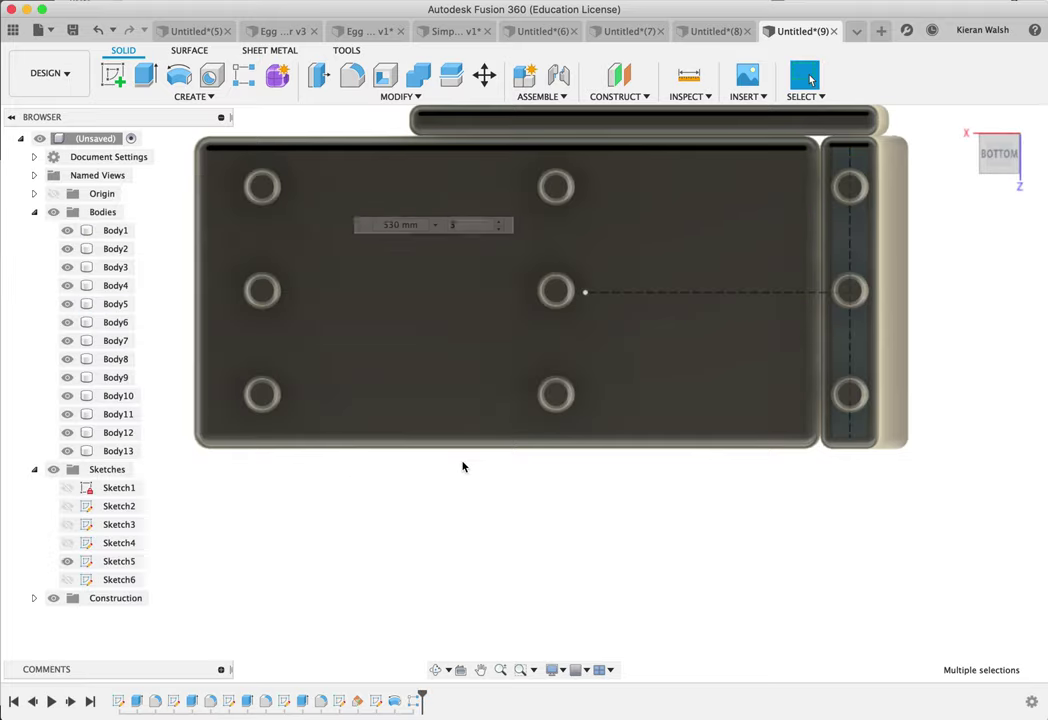
Step: Examine the patterned legs and the overall shape of the sofa from the front and side
middle_click_drag(475, 498, 648, 554, "shift")
scroll(430, 250, "up", 3)
scroll(430, 250, "up", 2)
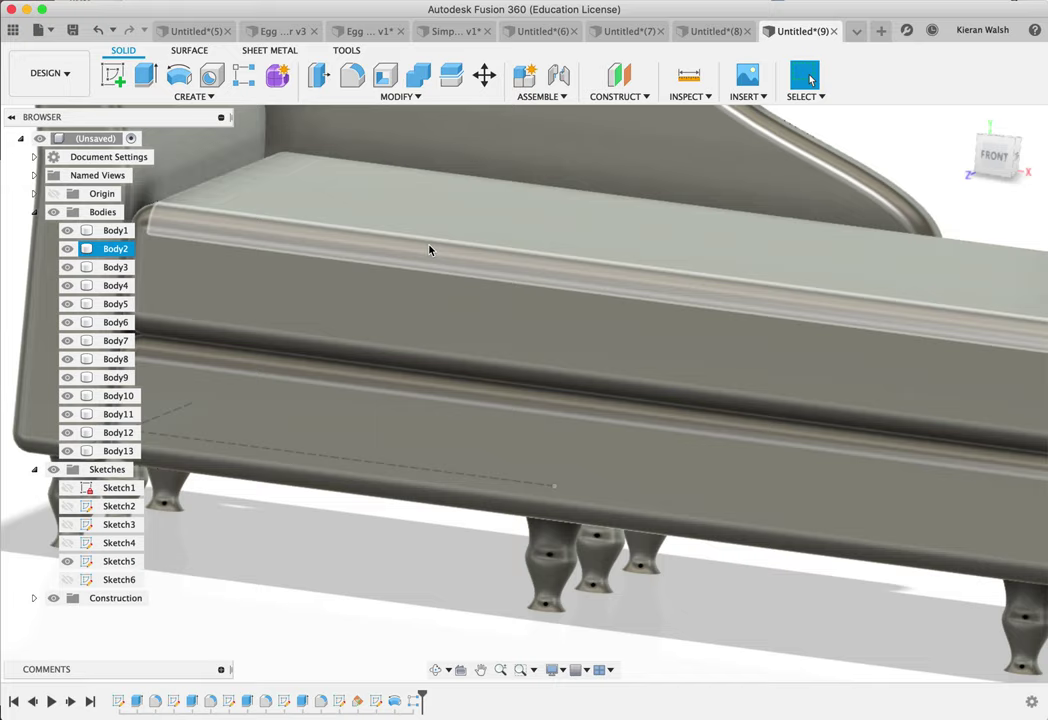
scroll(428, 248, "down", 5)
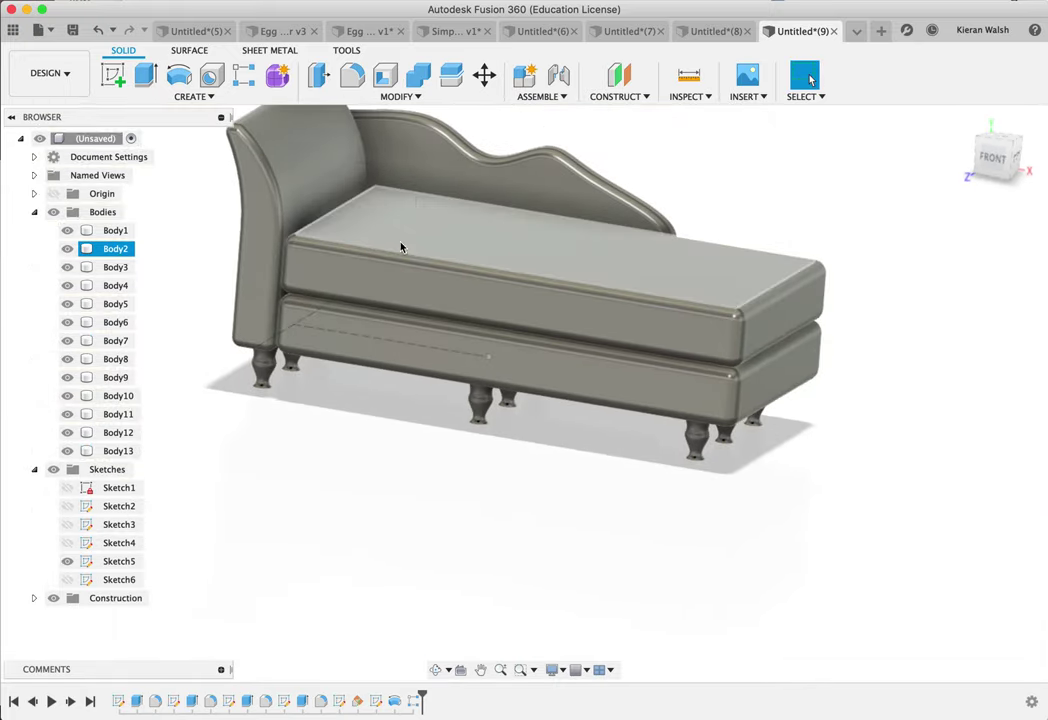
scroll(421, 216, "up", 2)
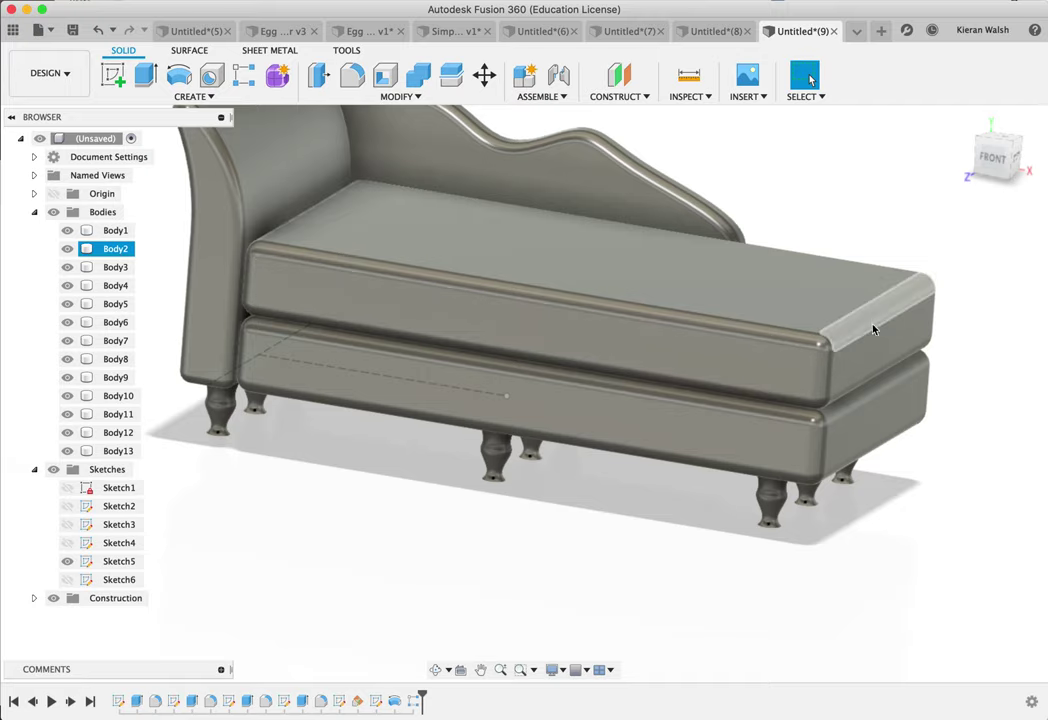
middle_click_drag(545, 276, 427, 236, "shift")
scroll(511, 238, "down", 3)
scroll(334, 117, "up", 3)
left_click(449, 236)
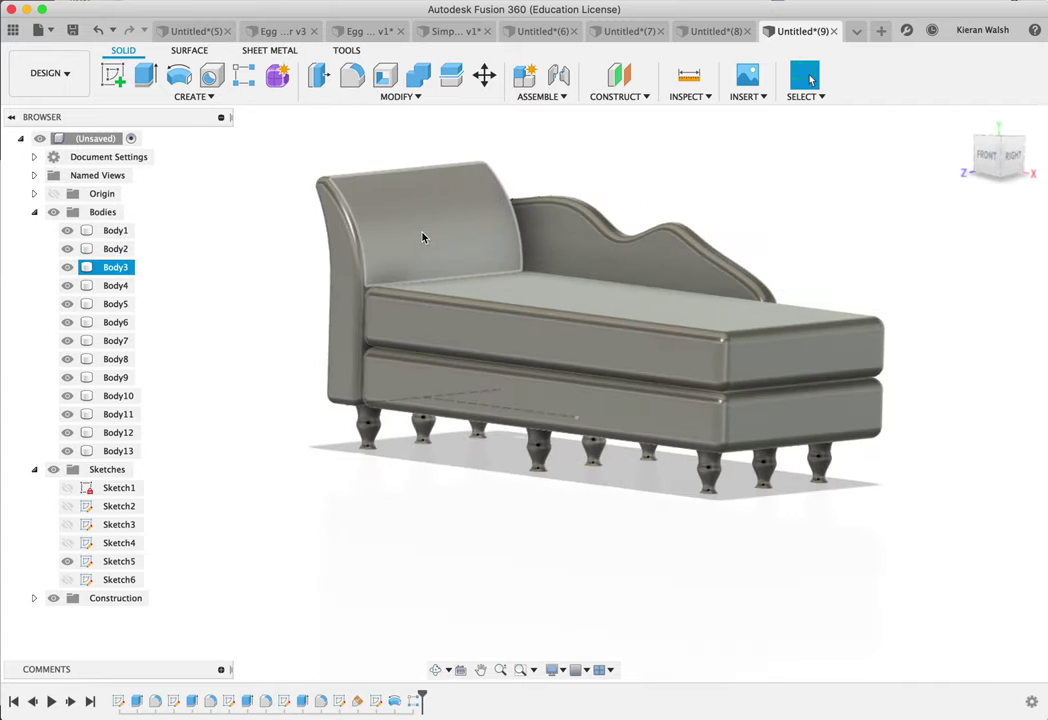
scroll(545, 198, "down", 2)
key("Escape")
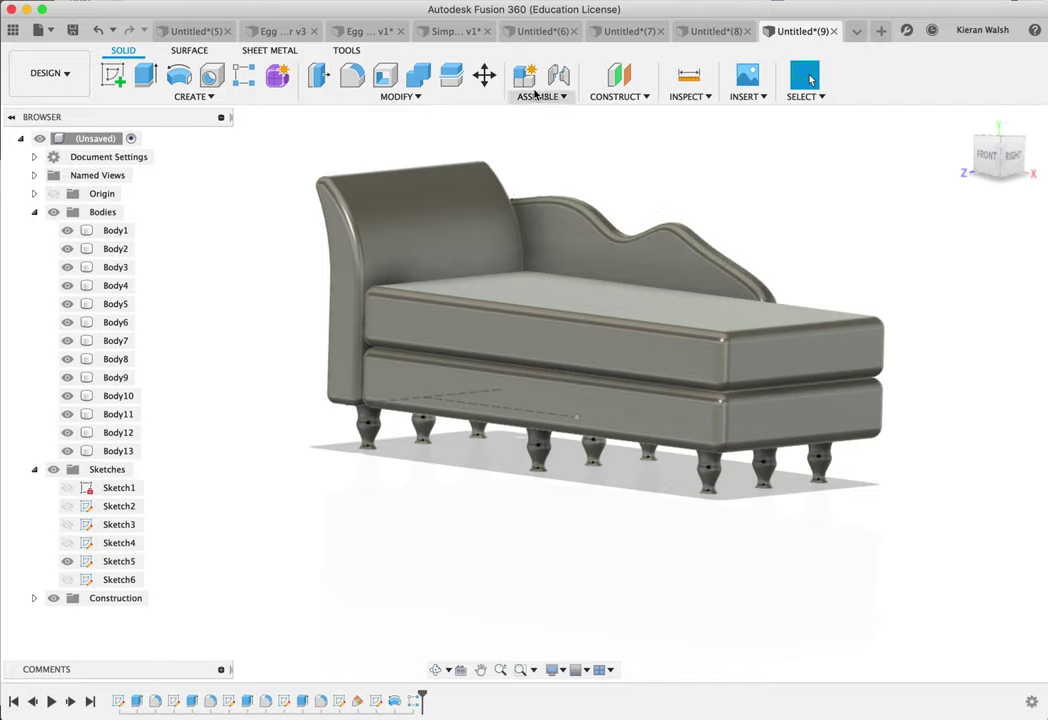
Step: Examine the seat cushion's rounded edges and its joint with the backrest up close
left_click(622, 311)
scroll(370, 299, "up", 5)
mouse_move(517, 330)
middle_mouse_down("shift")
mouse_move(452, 316)
mouse_move(554, 310)
mouse_move(517, 330)
middle_mouse_up("shift")
scroll(518, 327, "up", 1)
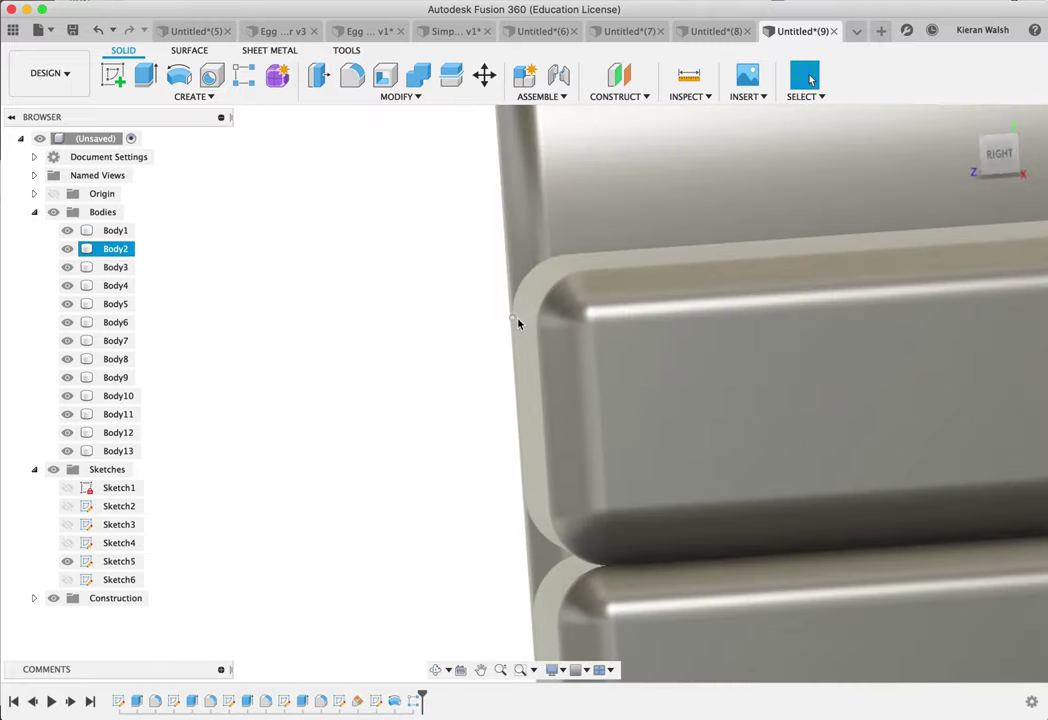
middle_click_drag(533, 285, 553, 272, "shift")
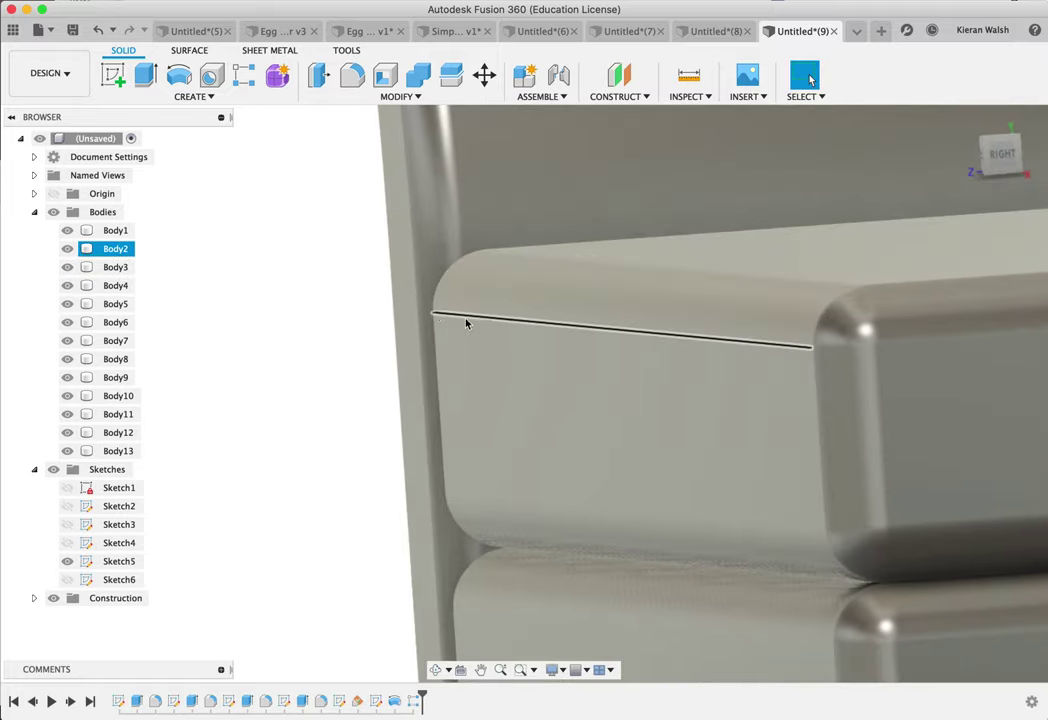
middle_click_drag(632, 337, 657, 327, "shift")
scroll(608, 334, "down", 5)
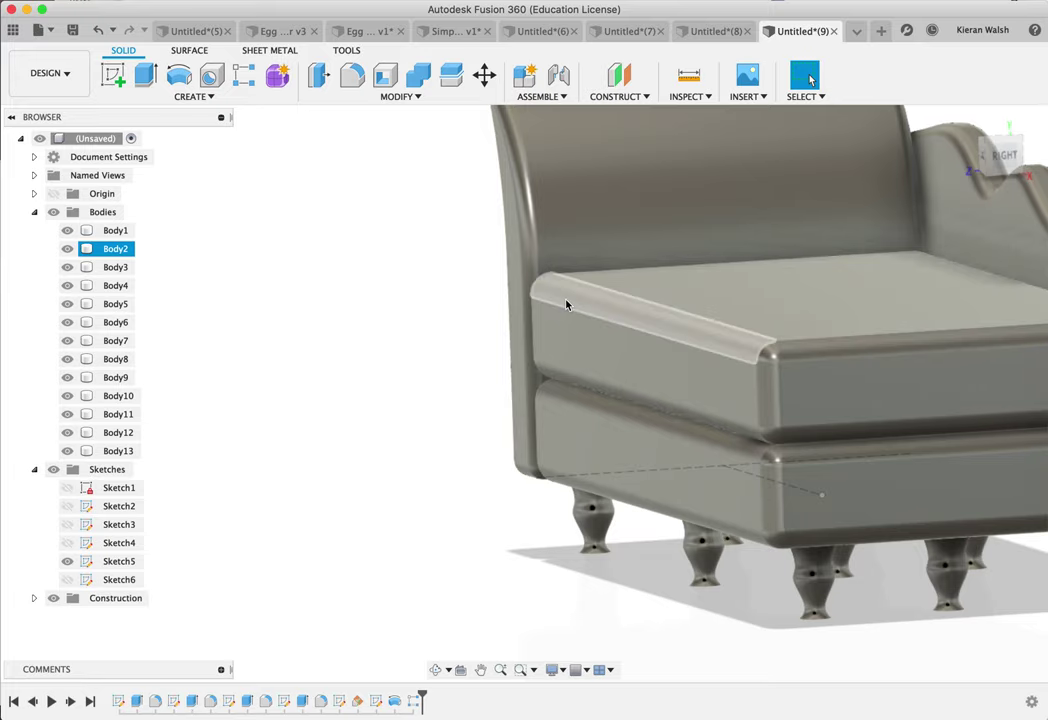
Step: Set up an offset construction plane from the seat cushion's top face at a distance of -40 mm
scroll(790, 335, "down", 5)
scroll(884, 326, "up", 4)
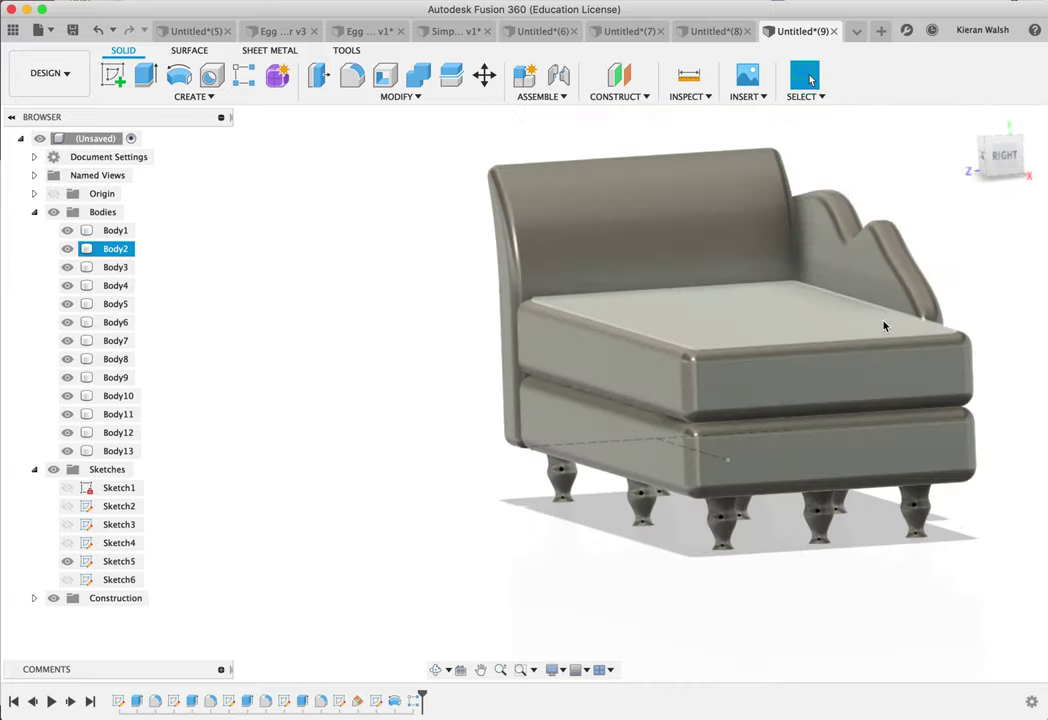
scroll(884, 326, "up", 3)
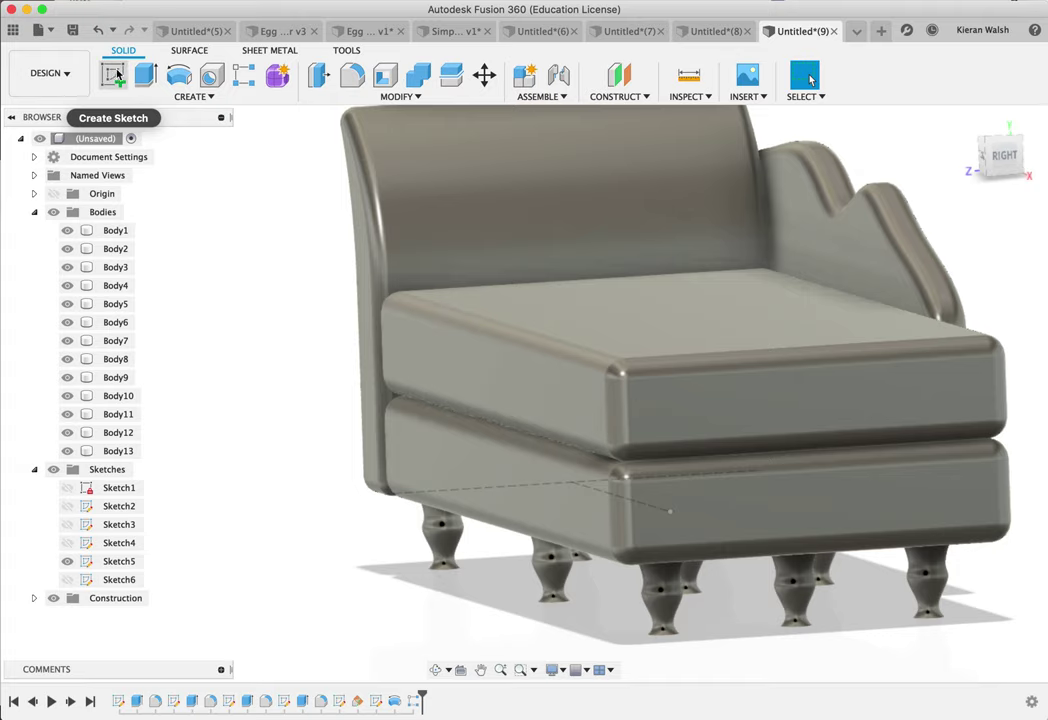
left_click(610, 97)
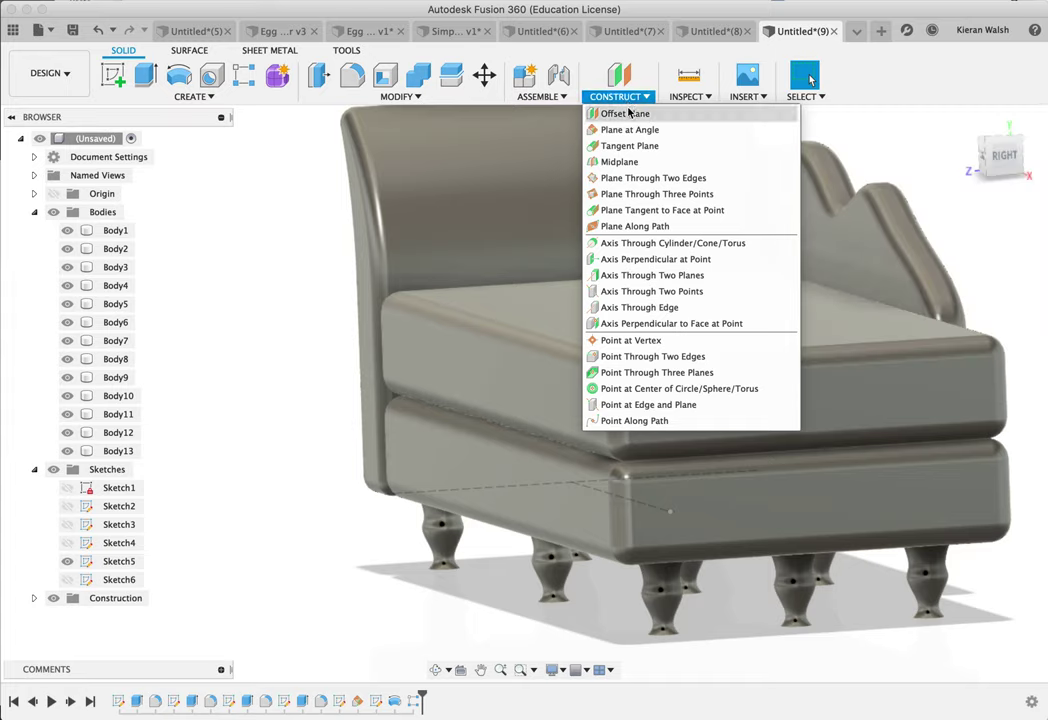
left_click(627, 114)
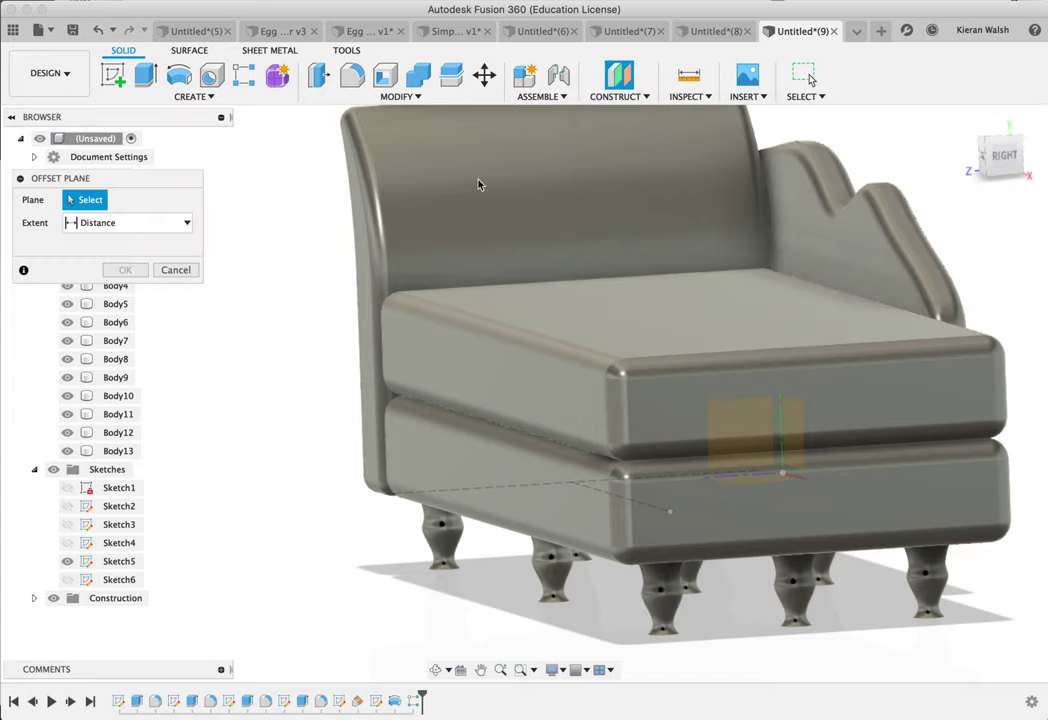
left_click(494, 300)
scroll(636, 377, "up", 5)
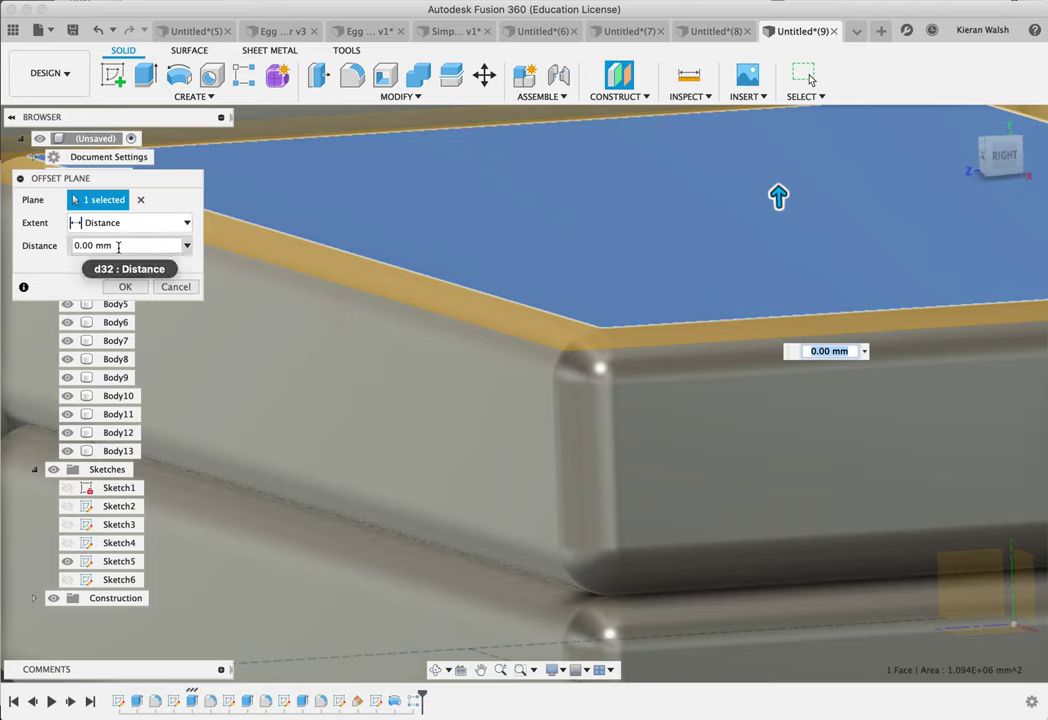
left_click_drag(124, 246, 65, 246)
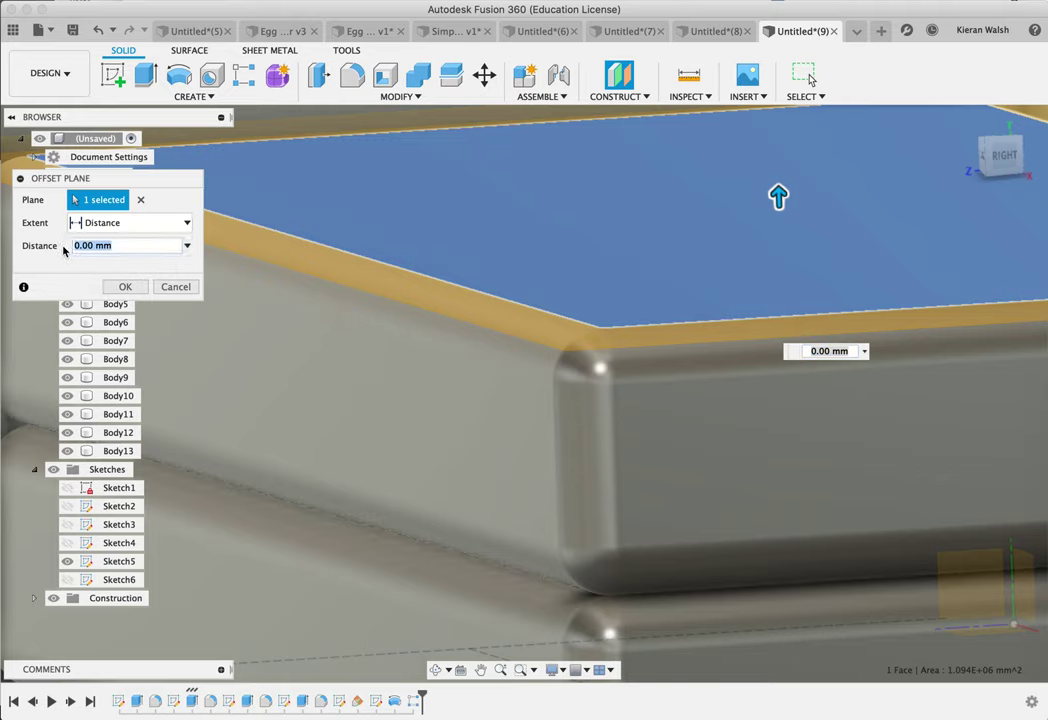
type("-40")
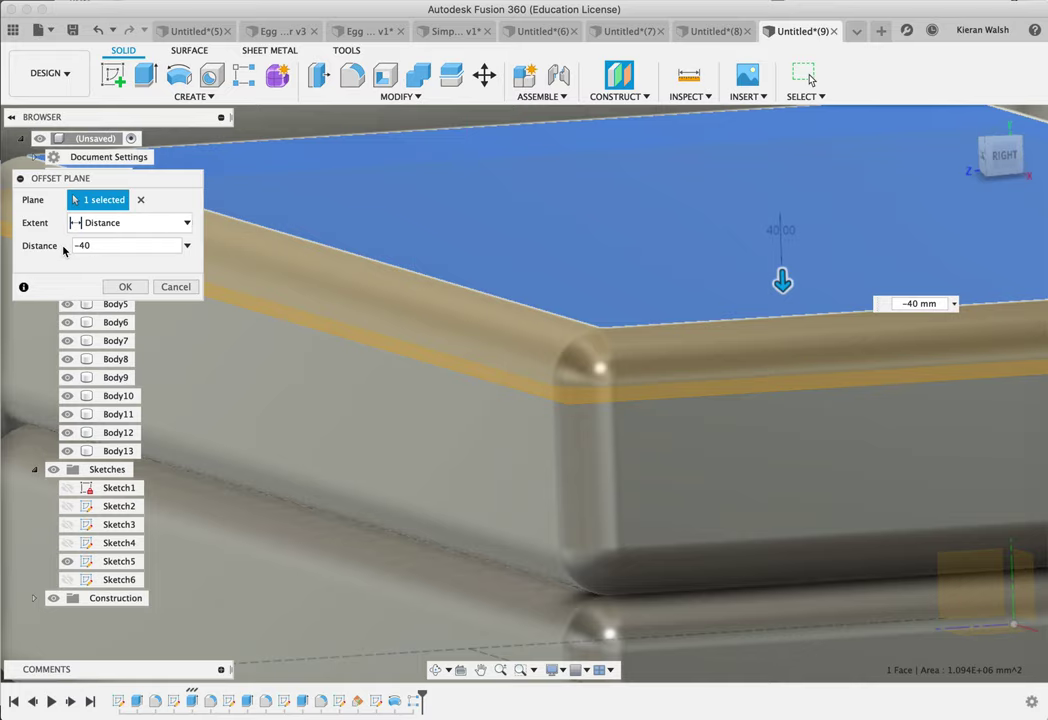
Step: Check the plane's height against the cushion's rounded corner from the side and create the plane at -40 mm
middle_click_drag(673, 328, 680, 336, "shift")
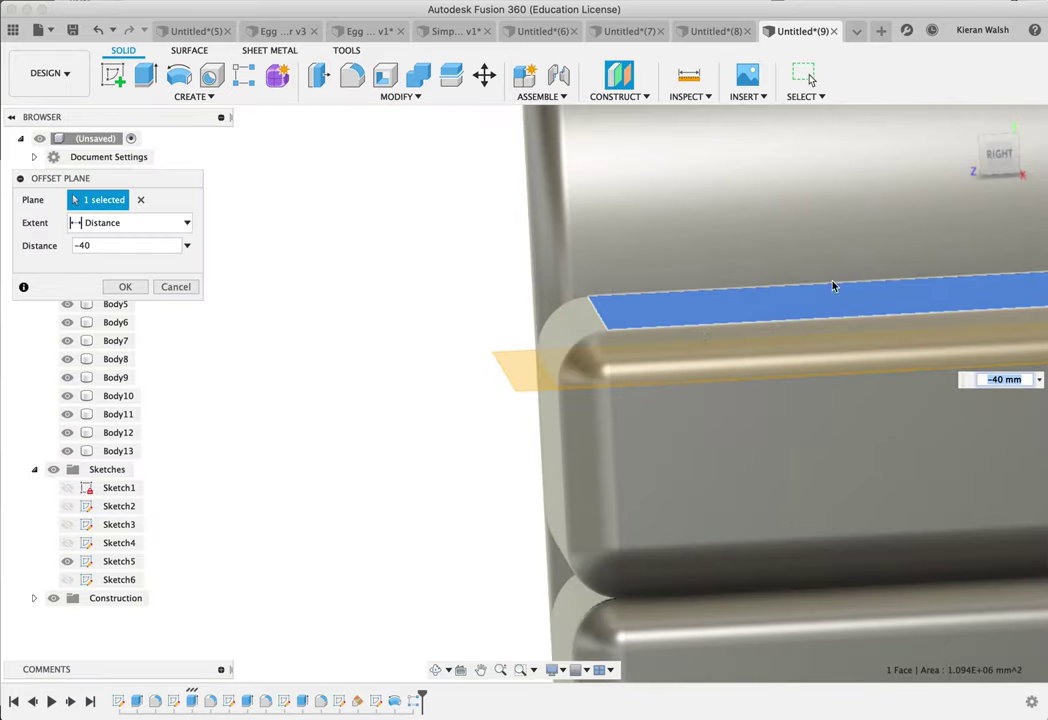
left_click(1001, 166)
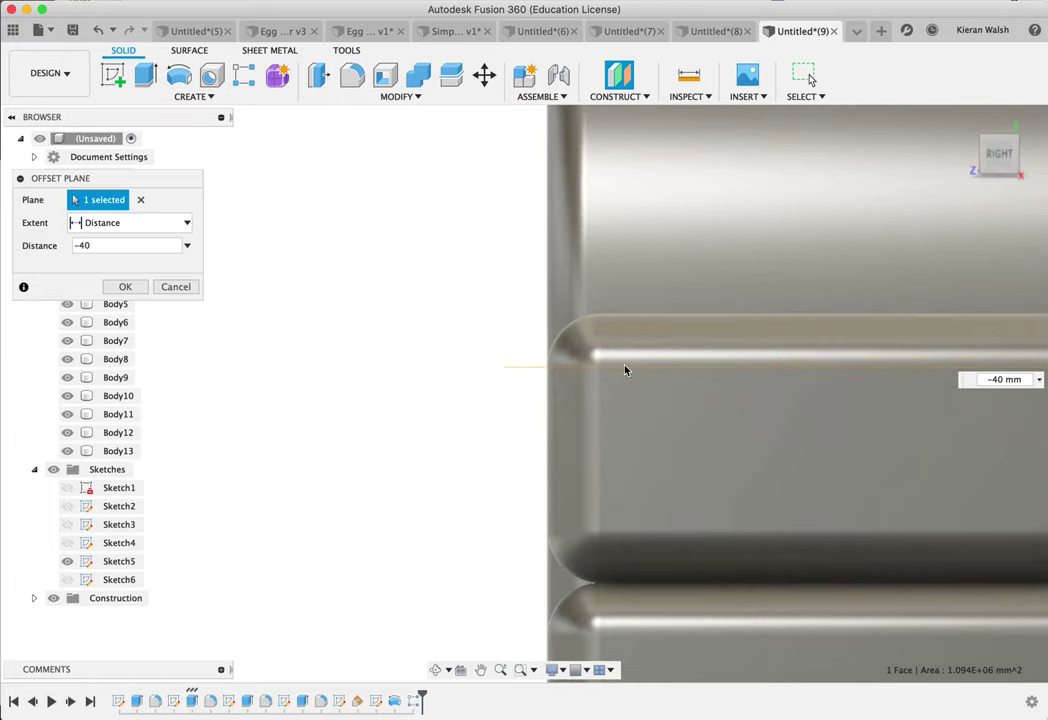
scroll(620, 370, "up", 3)
left_click(81, 245)
type("-3")
type("0")
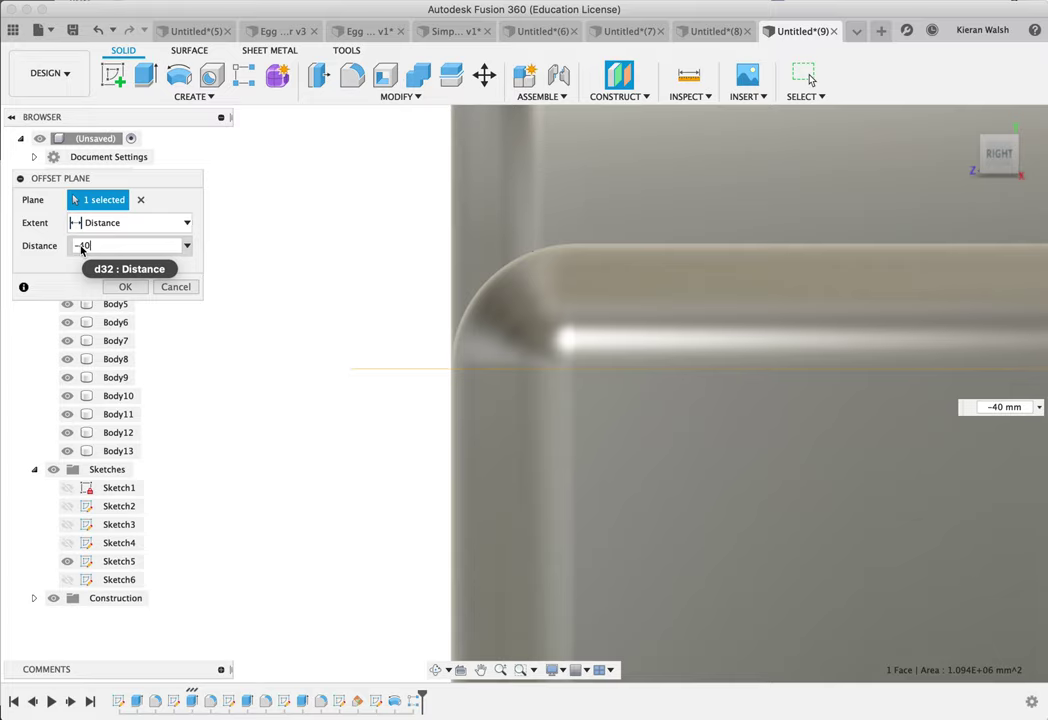
left_click(126, 288)
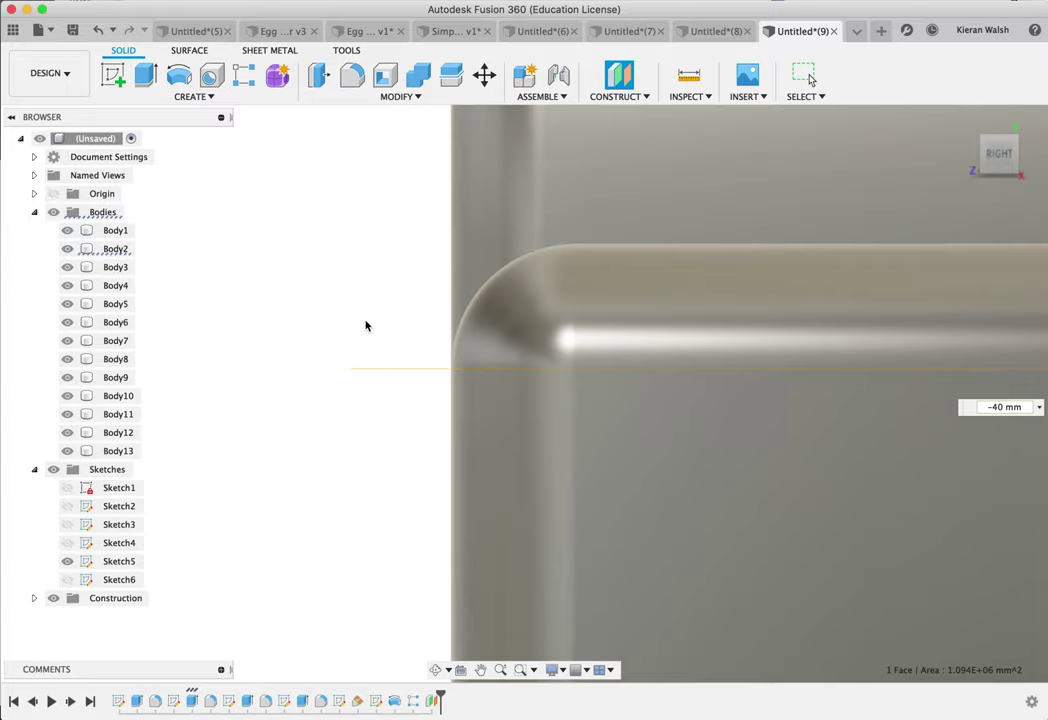
Step: Examine how the offset plane cuts through the seat cushion below its rounded upper edges
scroll(366, 325, "down", 5)
scroll(386, 333, "down", 5)
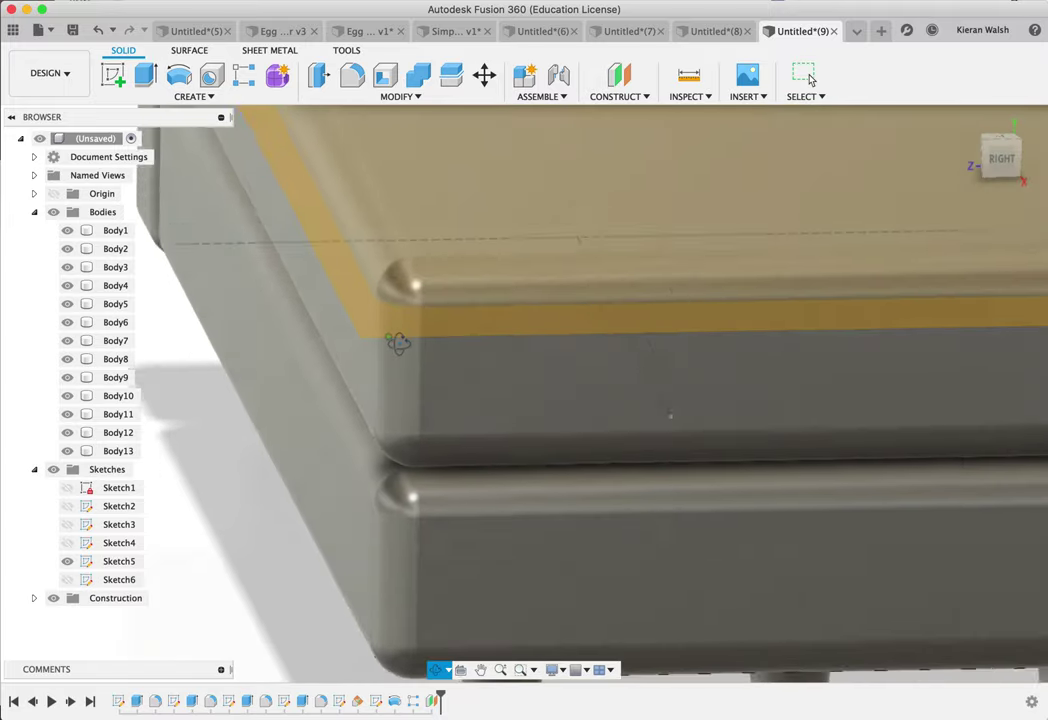
left_click(405, 294)
scroll(405, 294, "down", 5)
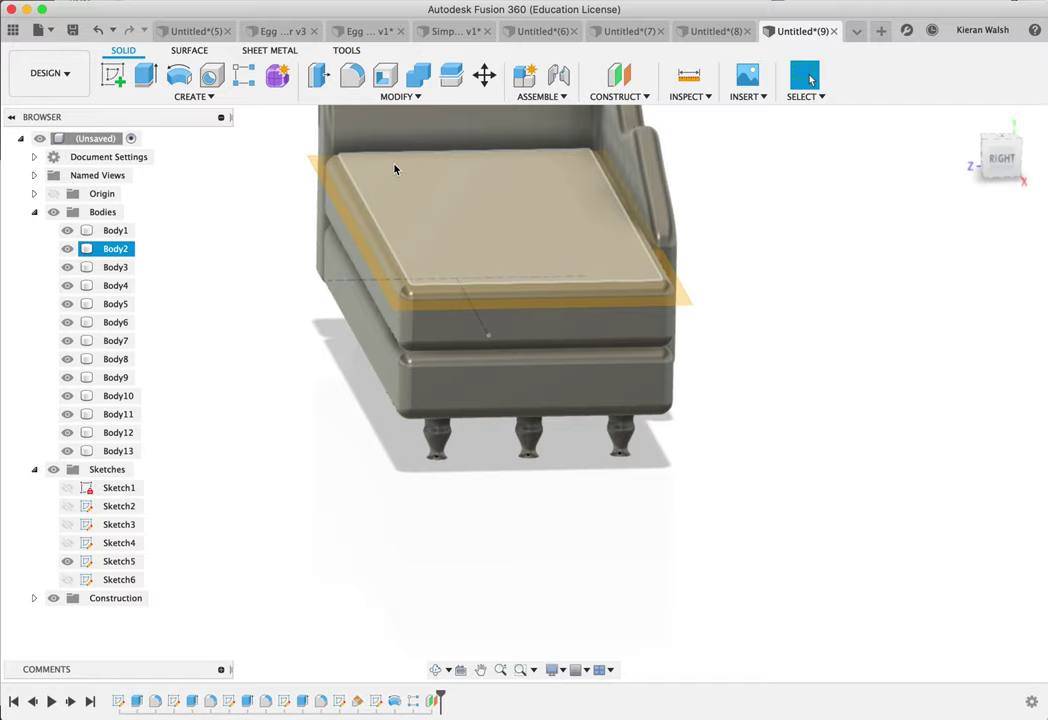
key("Escape")
left_click(410, 305)
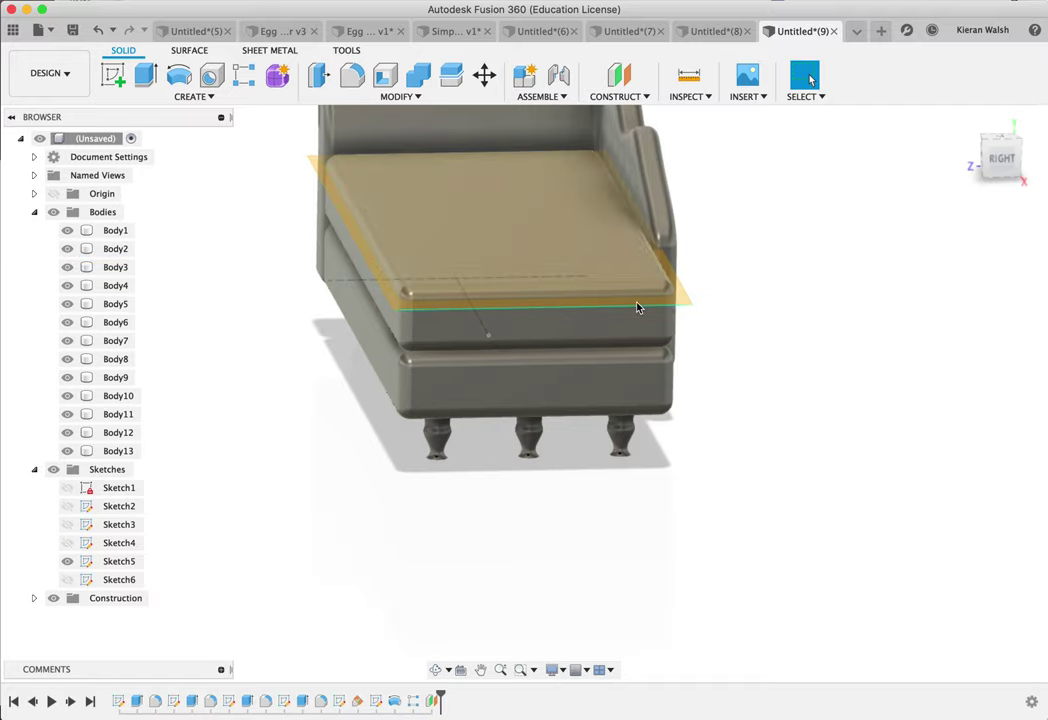
left_click(370, 250)
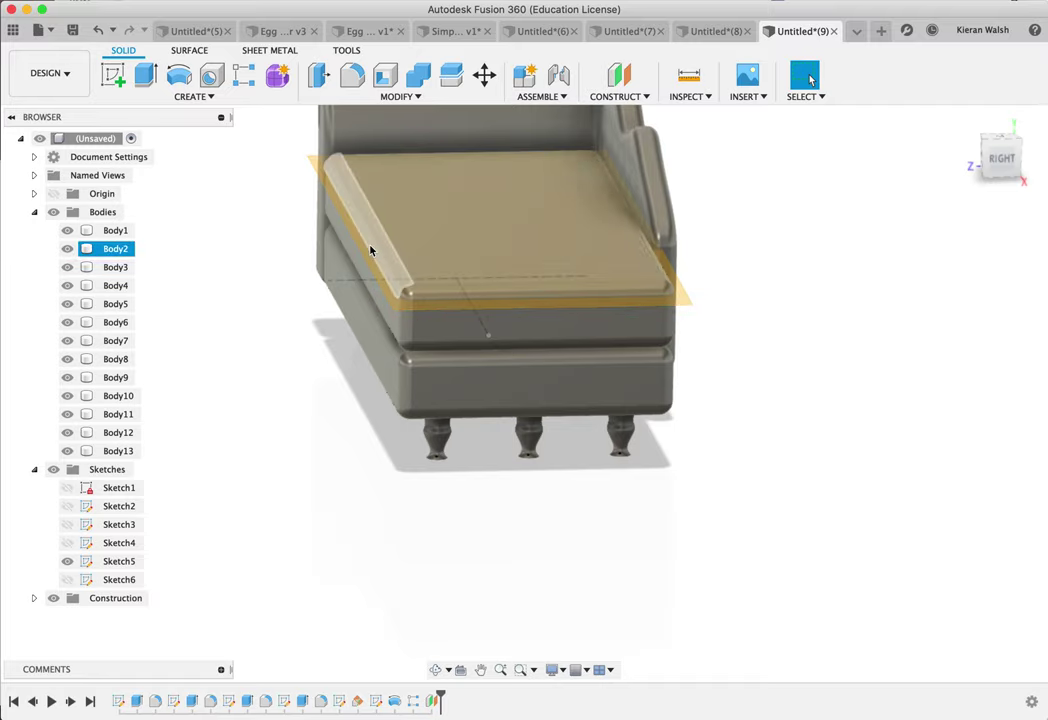
left_click(515, 187)
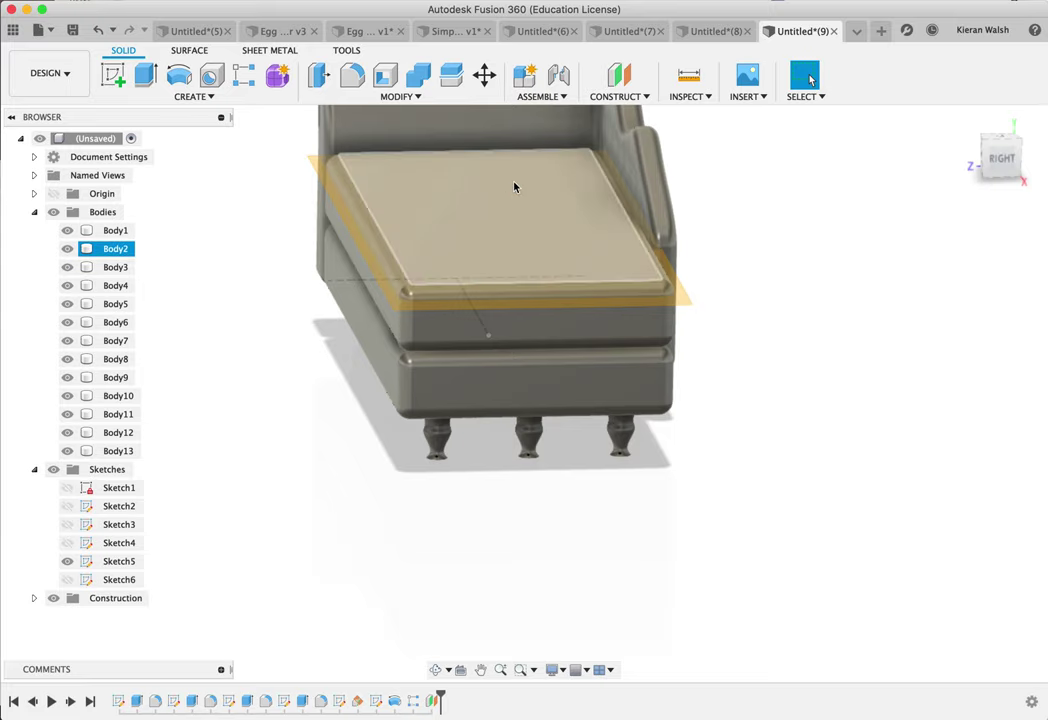
scroll(492, 185, "up", 2)
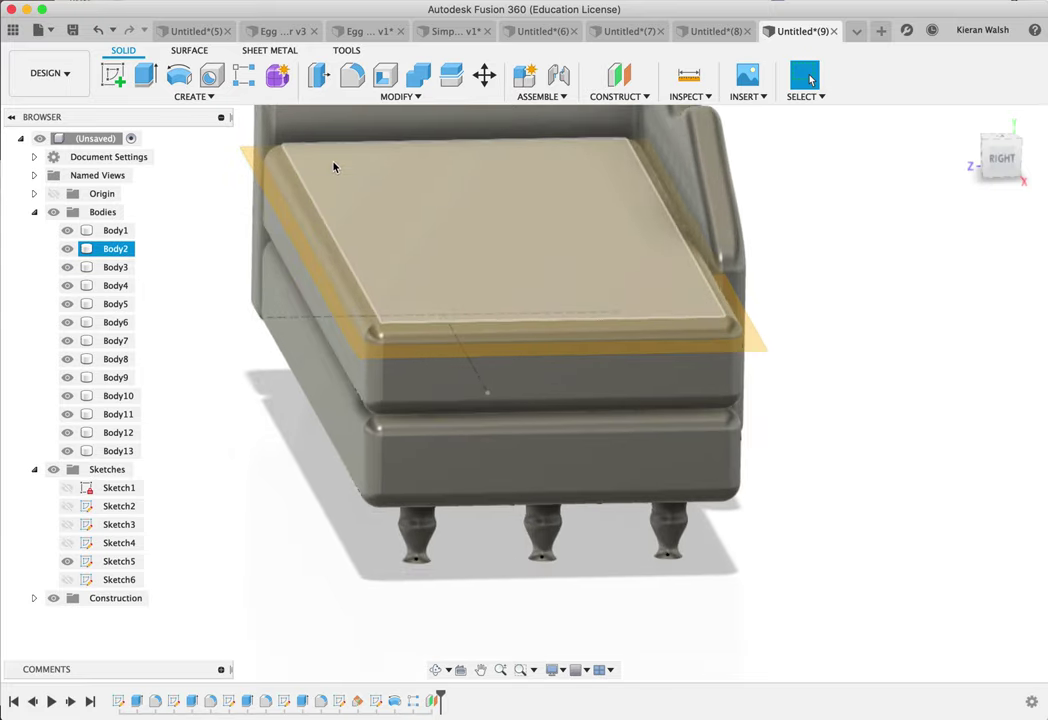
key("Escape")
Step: Sketch a two-point rectangle about 1560 mm long around the seat cushion's outline on the offset plane
left_click(113, 75)
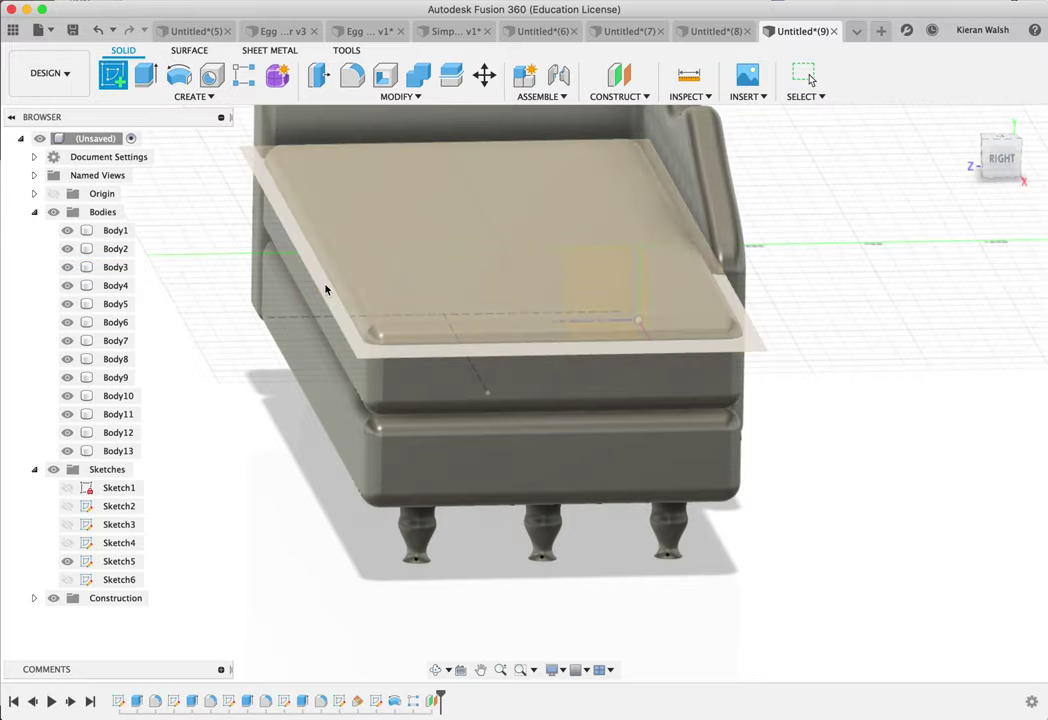
left_click(335, 308)
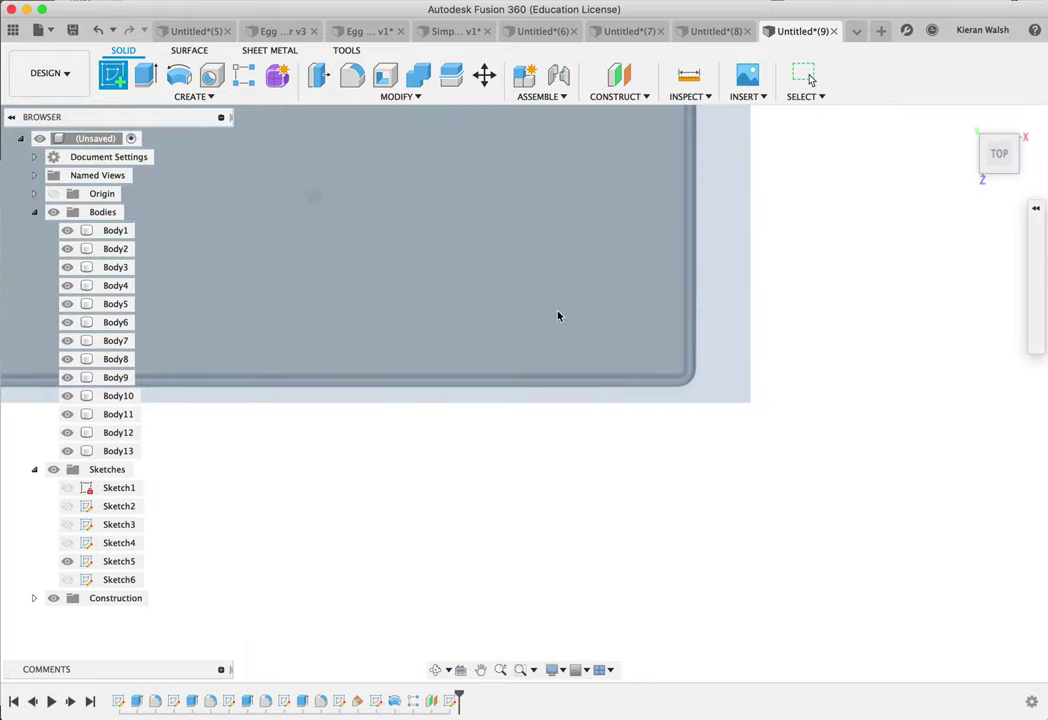
scroll(441, 277, "down", 3)
scroll(164, 156, "up", 6)
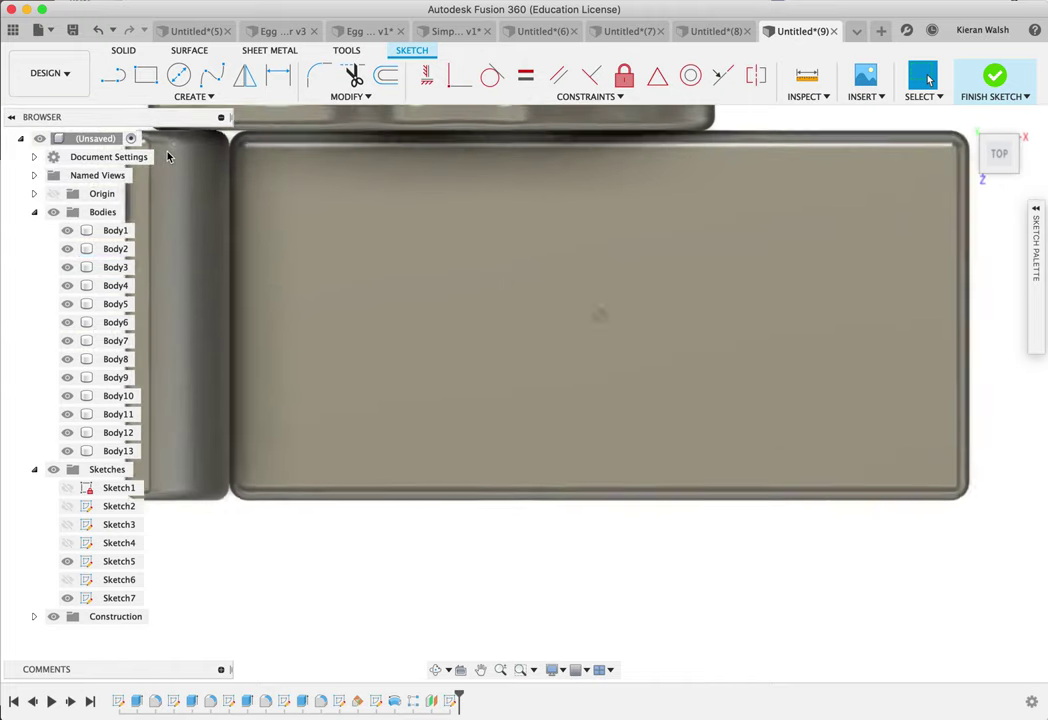
scroll(224, 166, "down", 3)
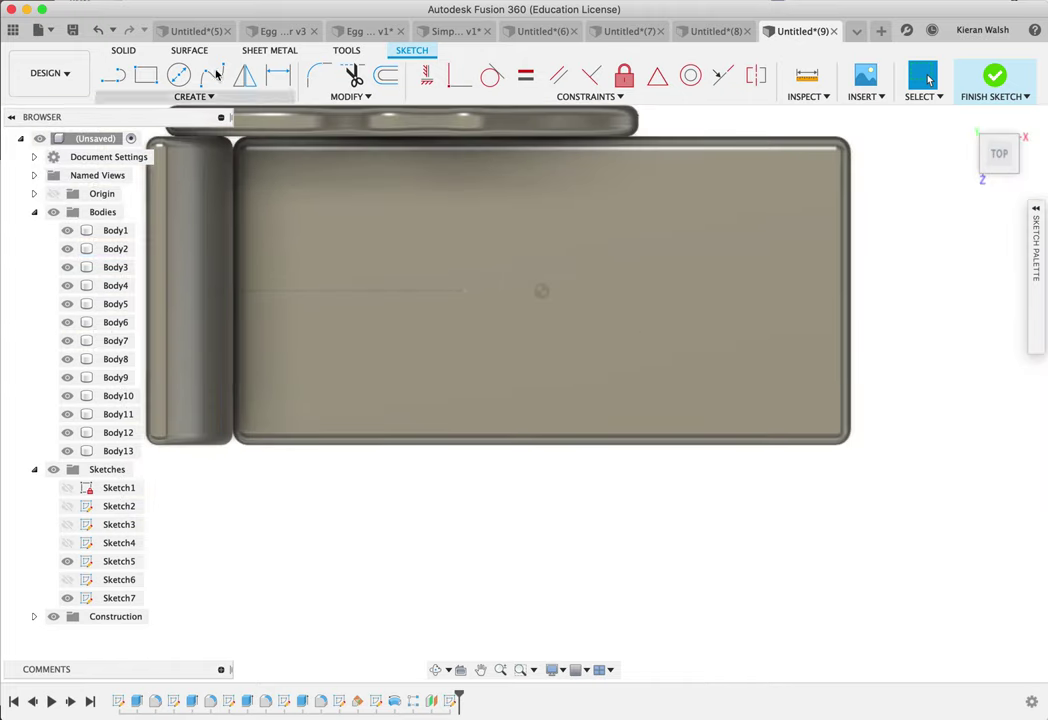
left_click(145, 76)
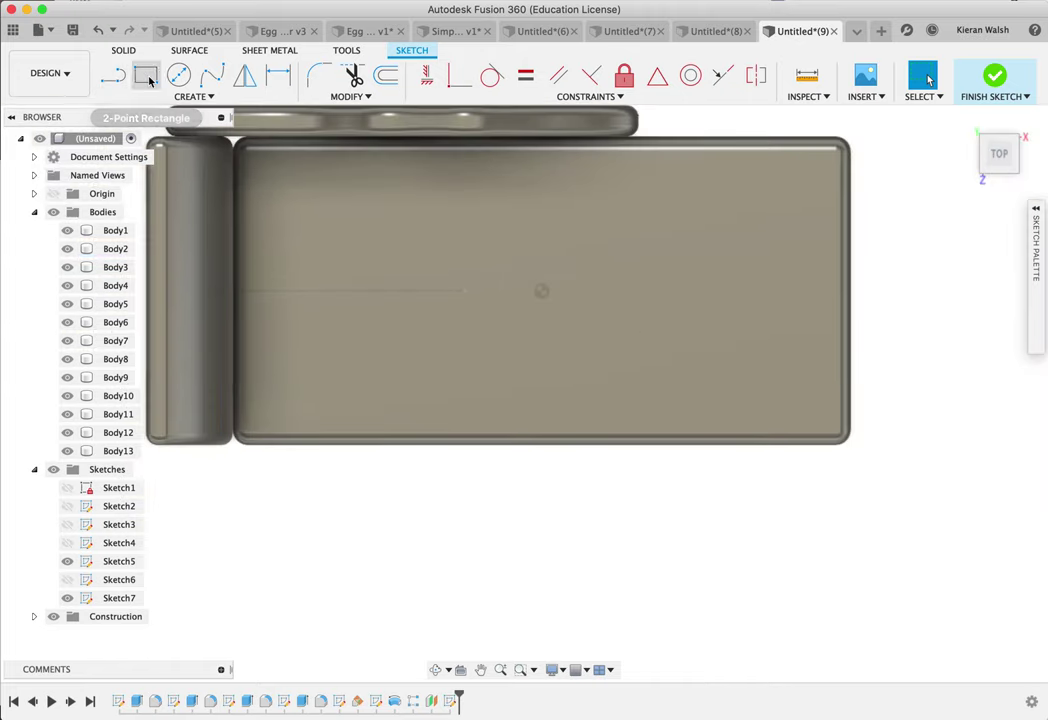
left_click(235, 143)
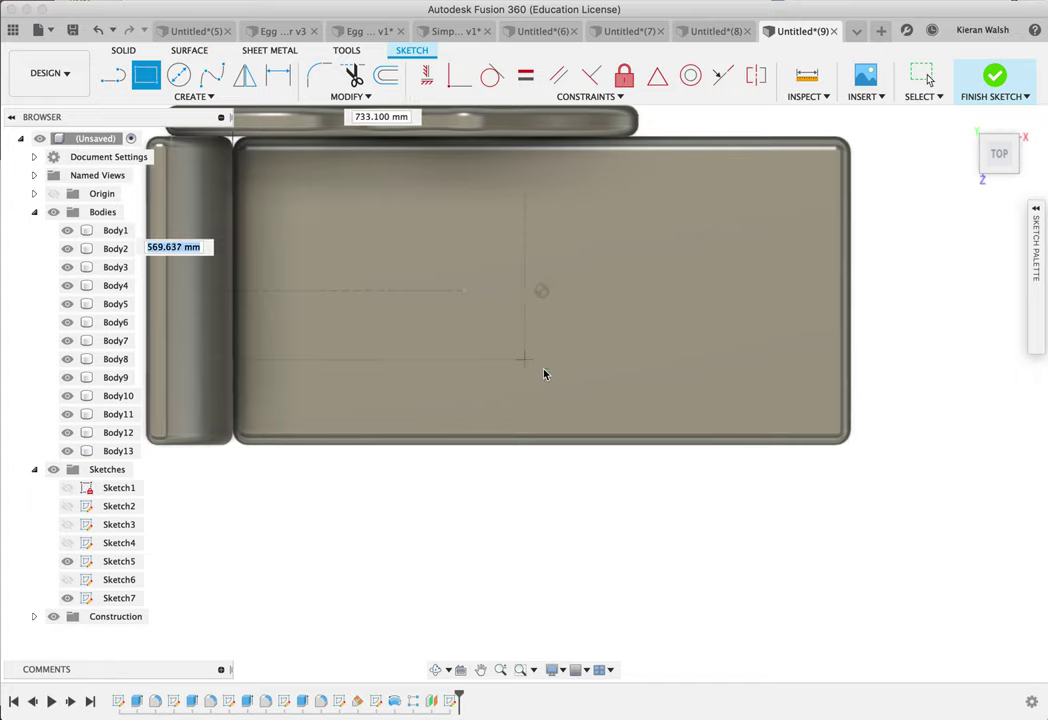
left_click(851, 452)
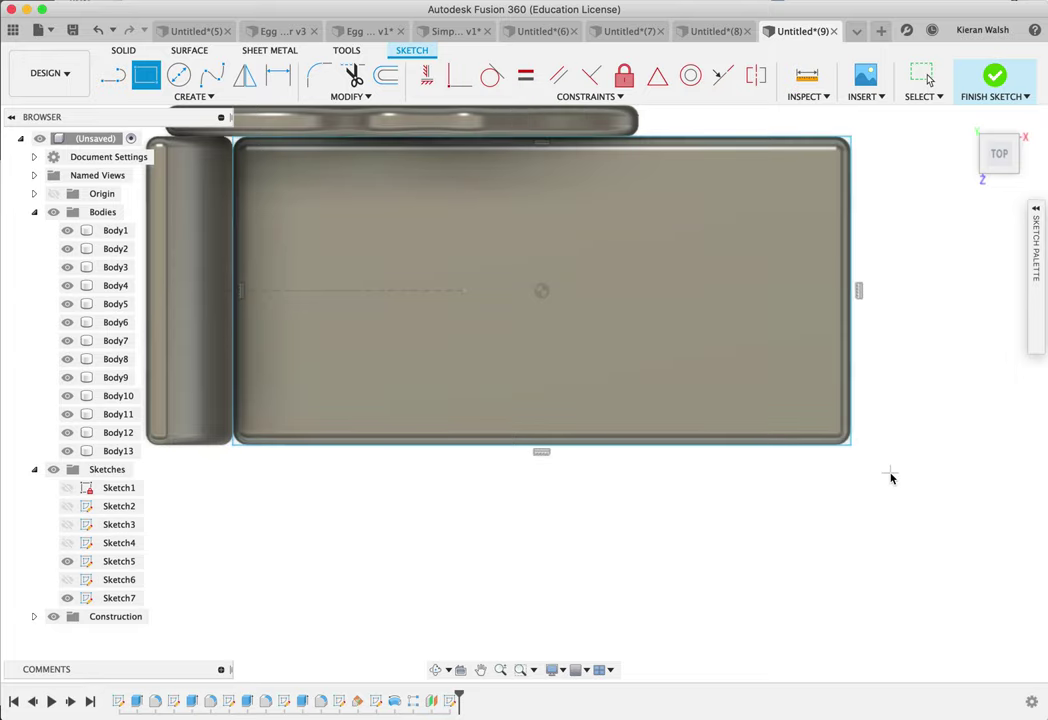
Step: Round the rectangle's corner at the foot end, on the side away from the arm, with a 40 mm fillet
scroll(889, 477, "up", 2)
scroll(855, 432, "down", 2)
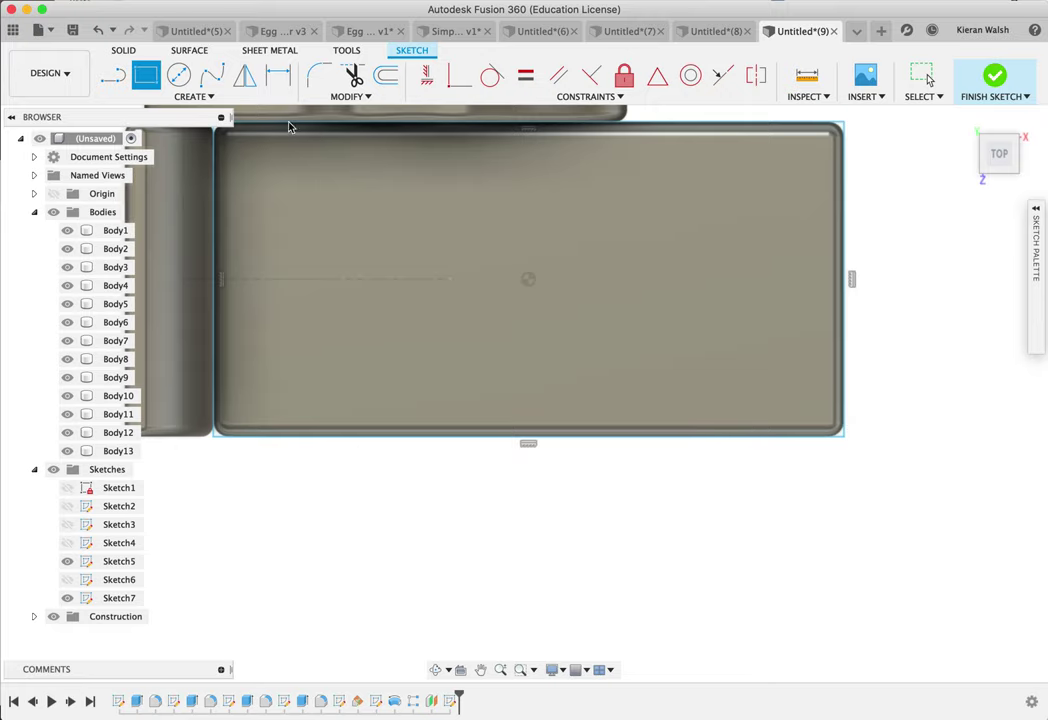
left_click(312, 80)
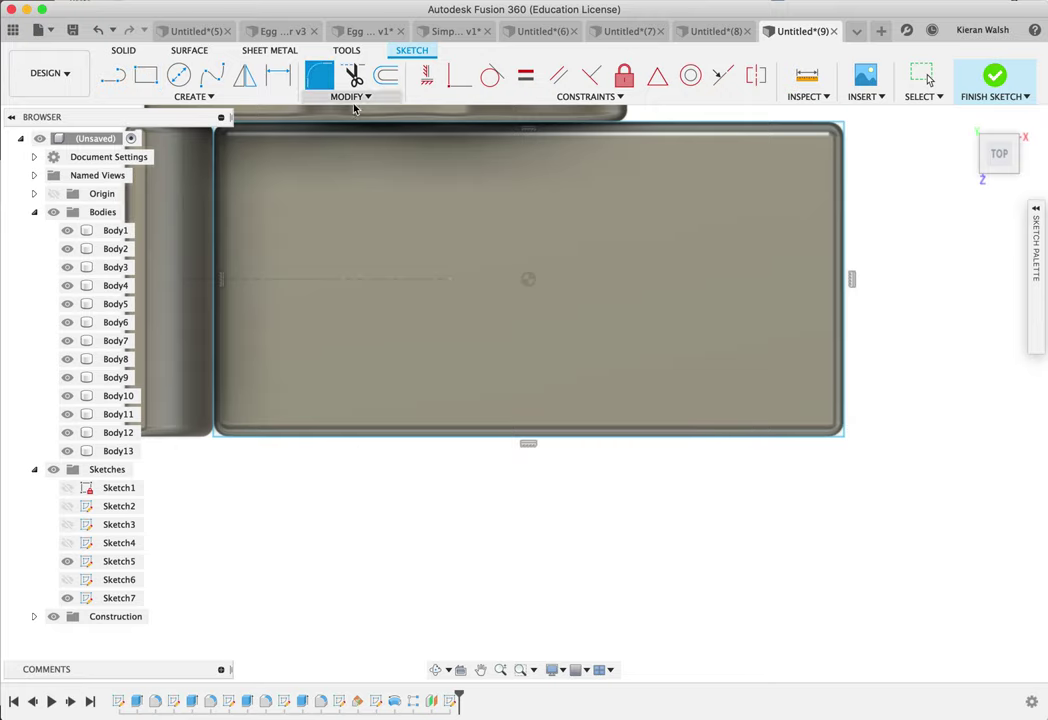
left_click(840, 437)
left_click(840, 430)
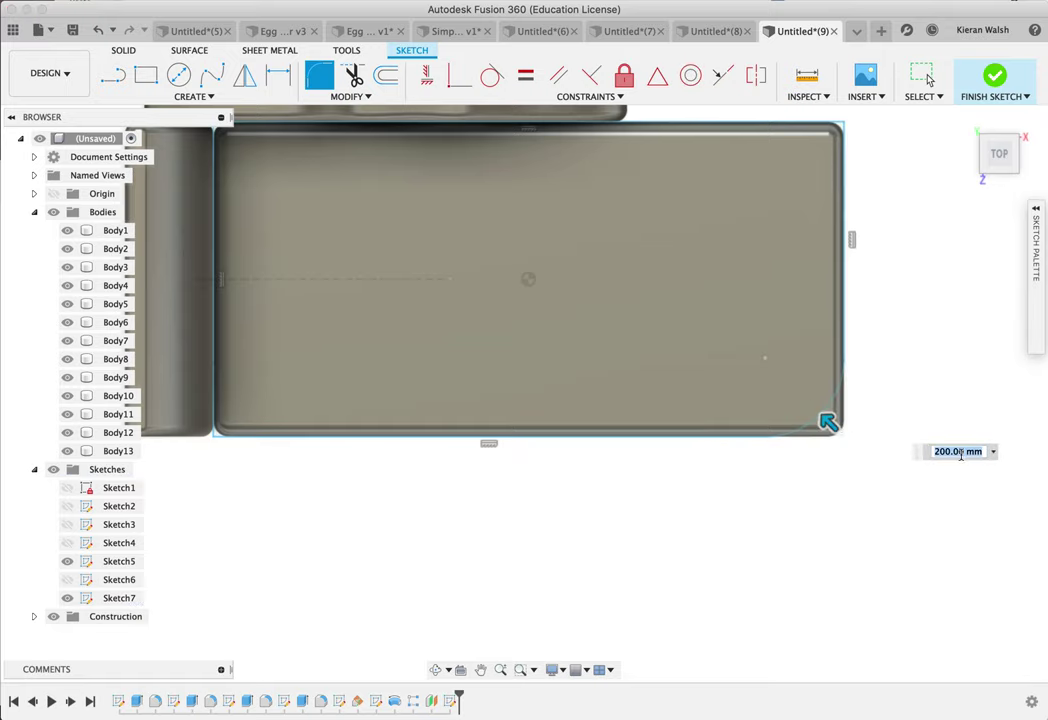
type("40")
key("Return")
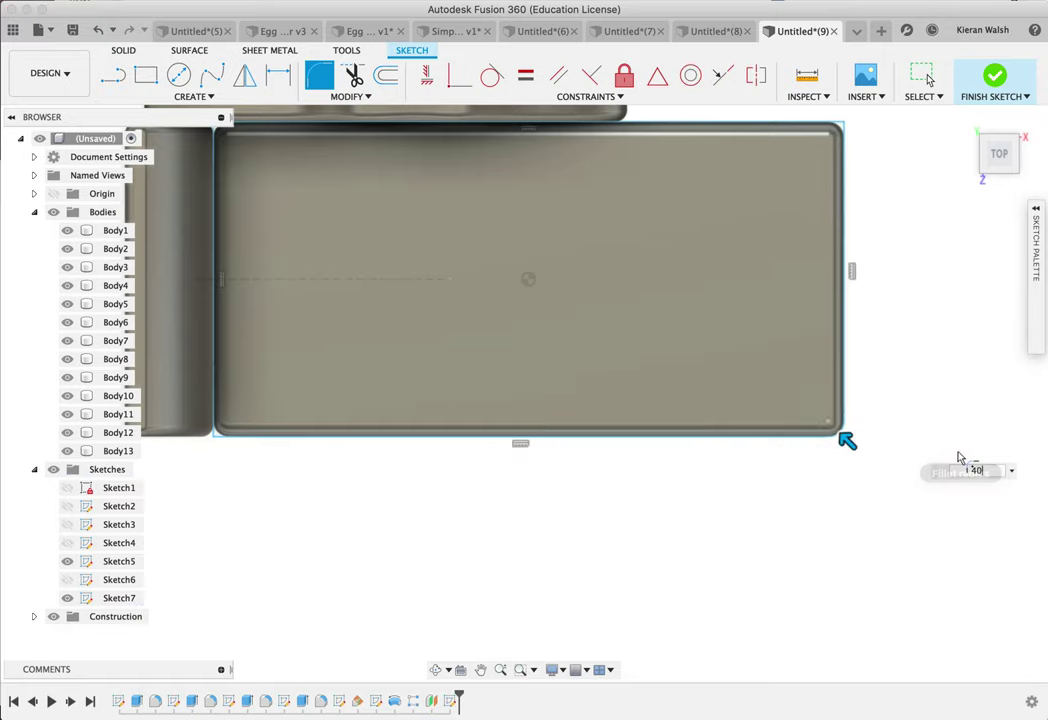
scroll(875, 436, "up", 5)
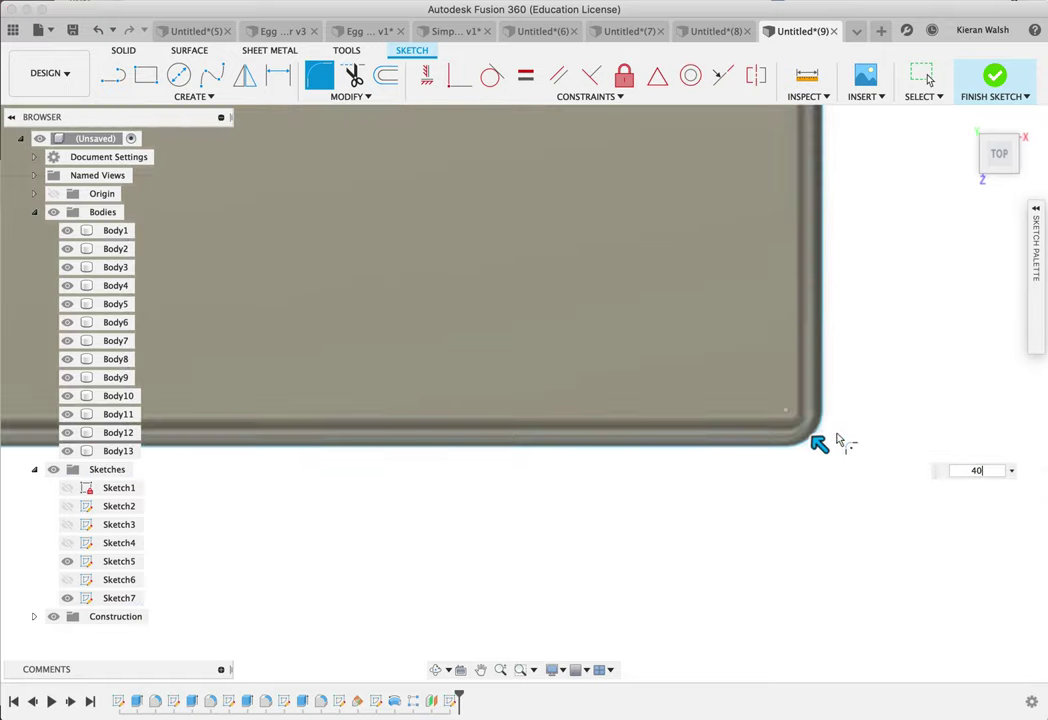
scroll(819, 444, "down", 5)
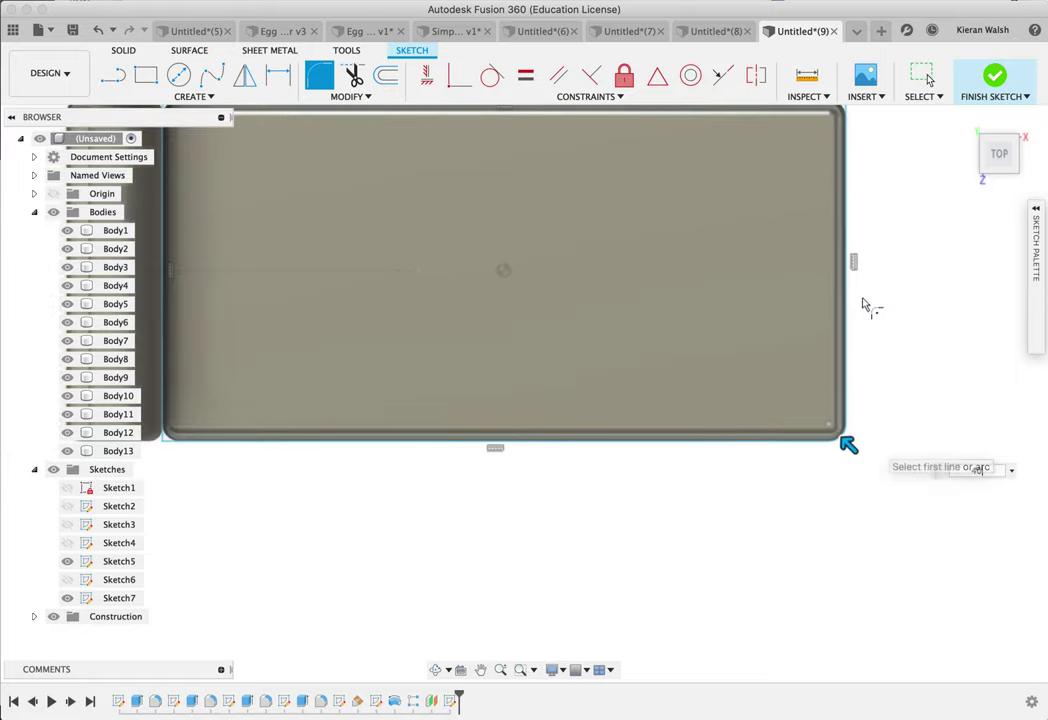
Step: Round the three remaining corners of the seat cushion's outline rectangle with 40 mm fillets
scroll(875, 180, "down", 2)
scroll(872, 145, "up", 4)
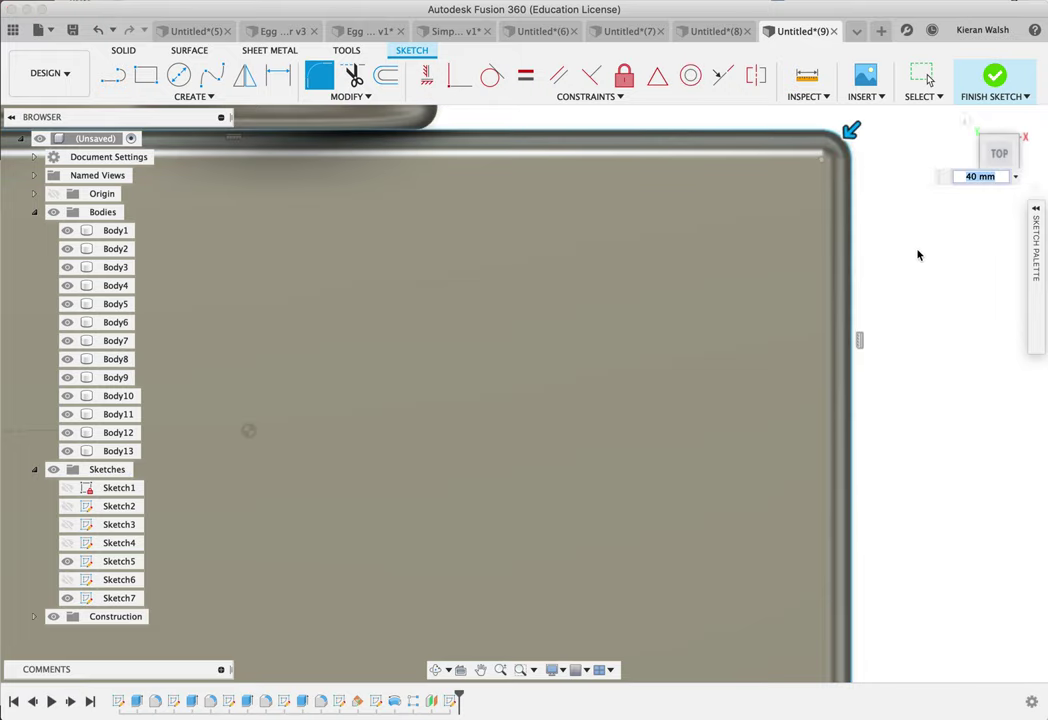
scroll(917, 255, "down", 3)
scroll(921, 263, "down", 1)
scroll(378, 208, "up", 6)
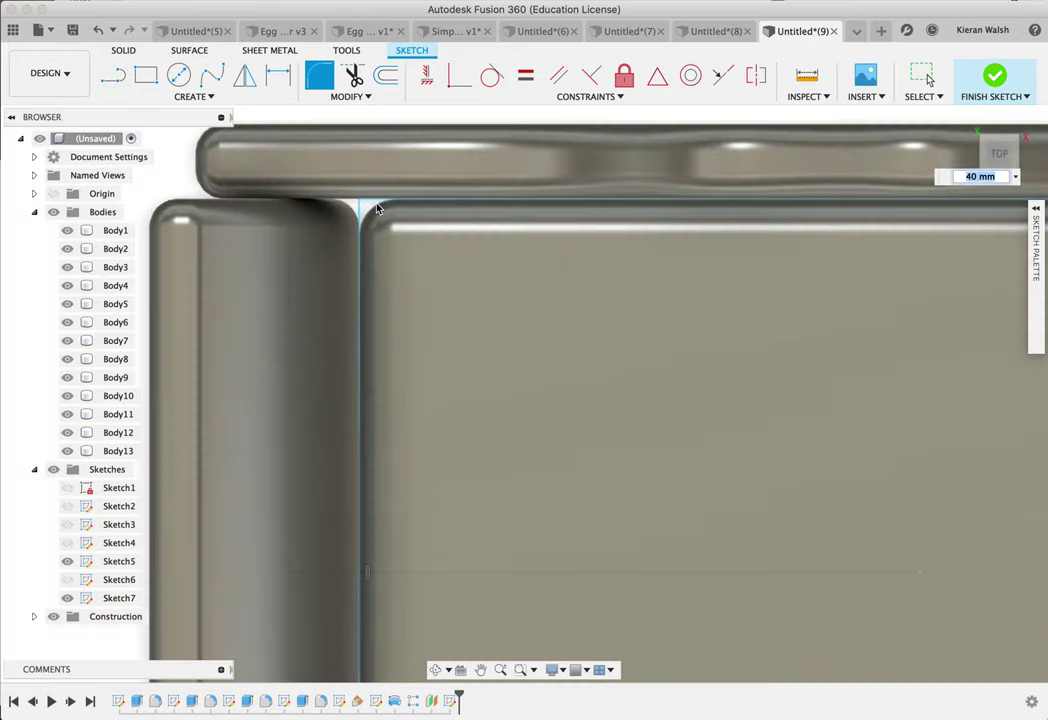
left_click(371, 195)
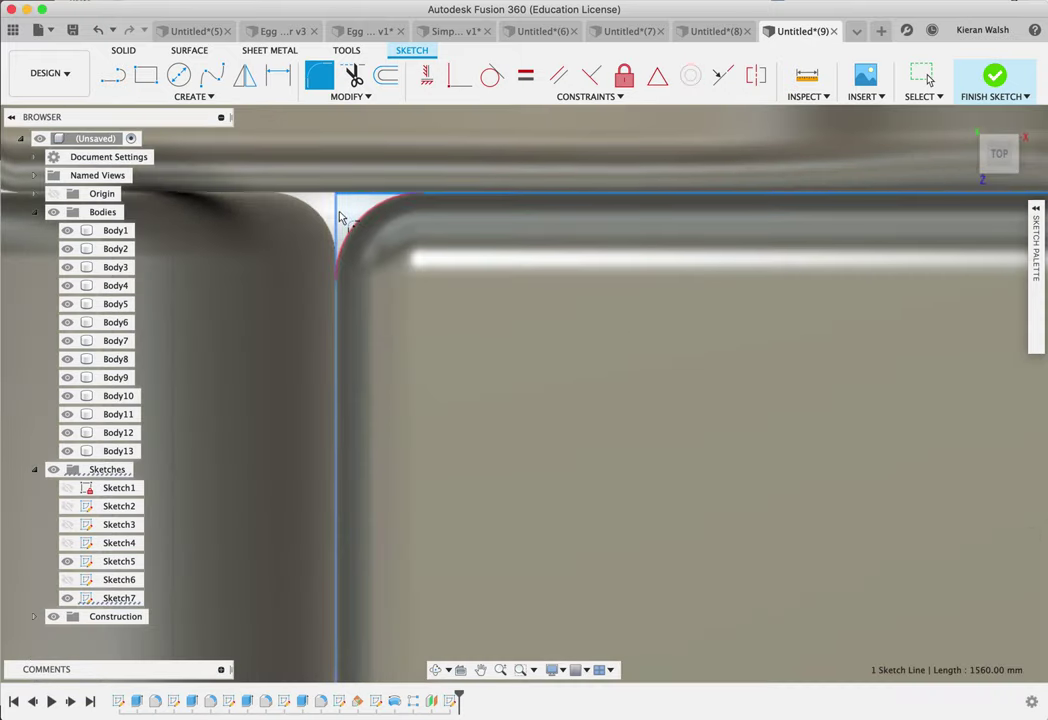
left_click(338, 224)
scroll(381, 253, "down", 5)
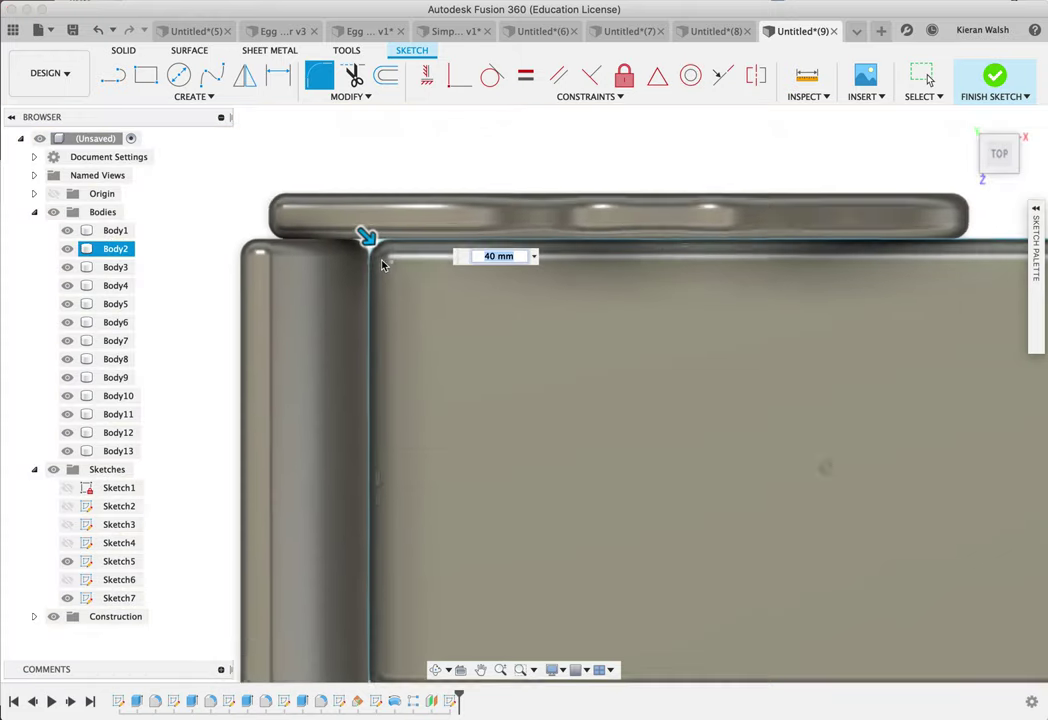
scroll(383, 556, "up", 5)
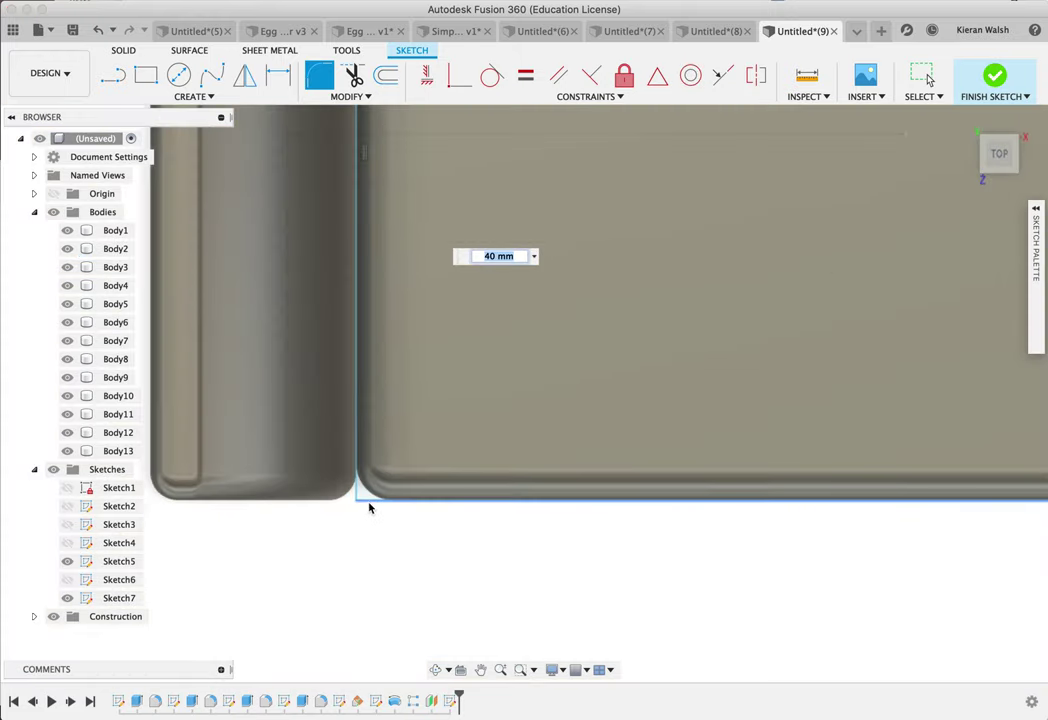
left_click(361, 499)
left_click(358, 495)
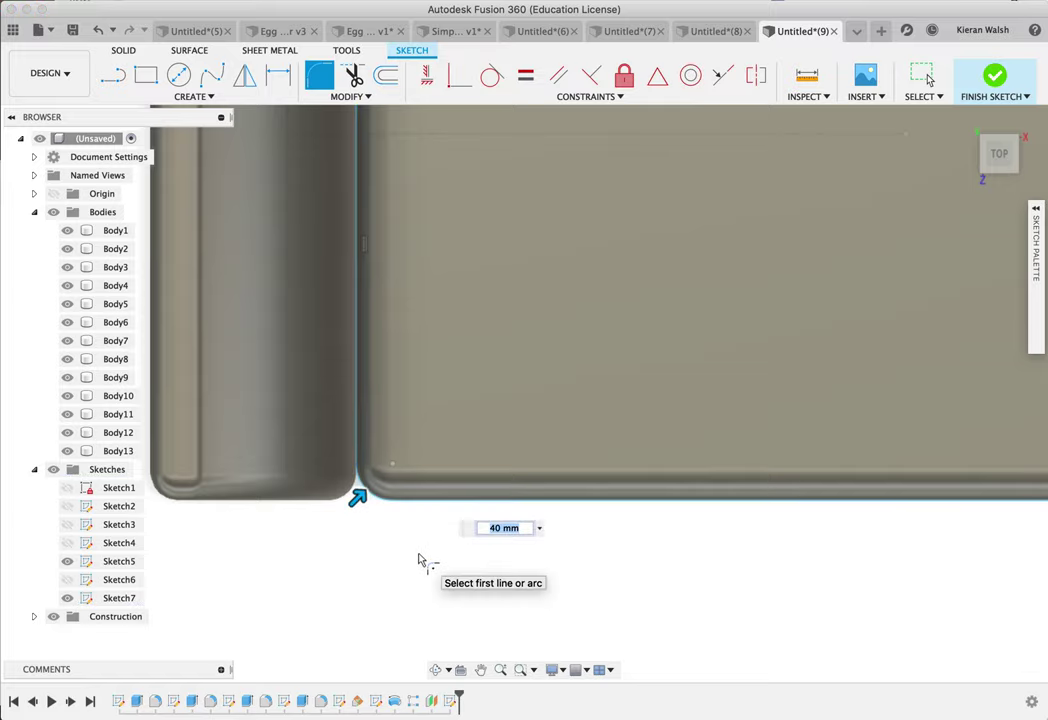
Step: Check the rounded outline around the seat cushion and finish the sketch
middle_click_drag(411, 553, 409, 503, "shift")
scroll(409, 500, "down", 5)
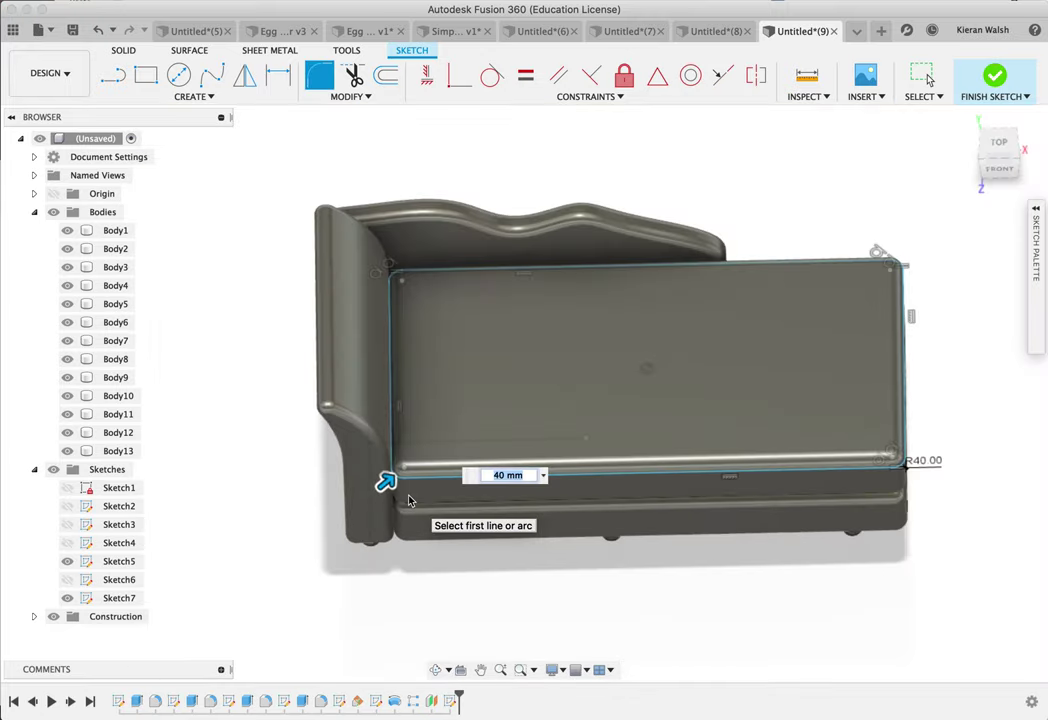
scroll(683, 458, "up", 3)
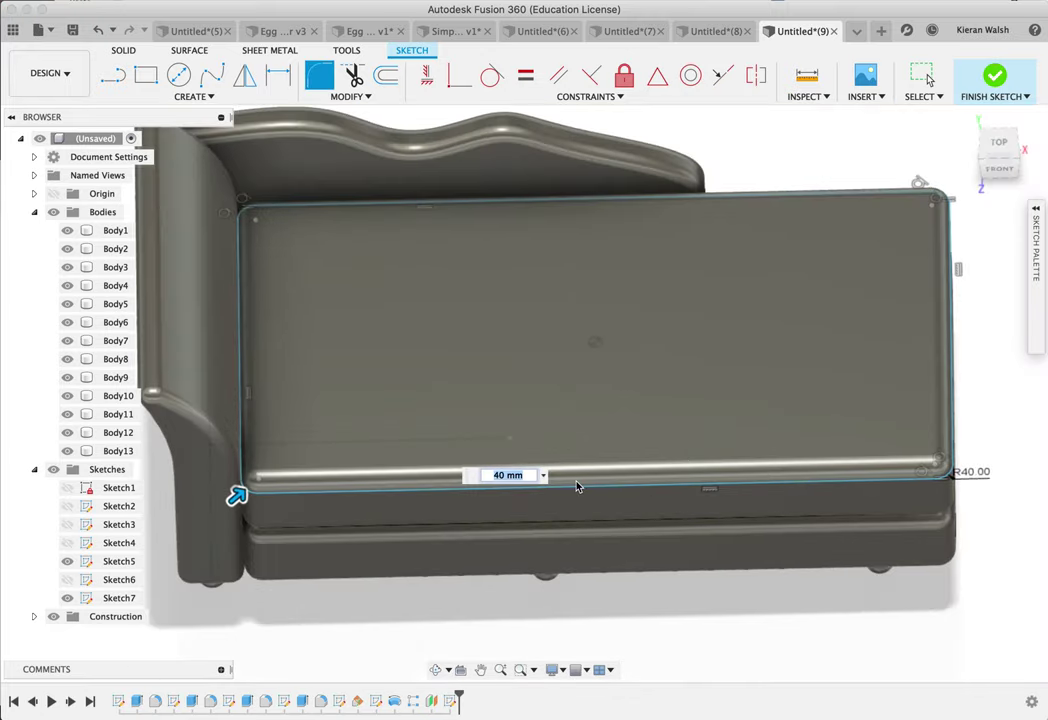
middle_click_drag(575, 483, 536, 461, "shift")
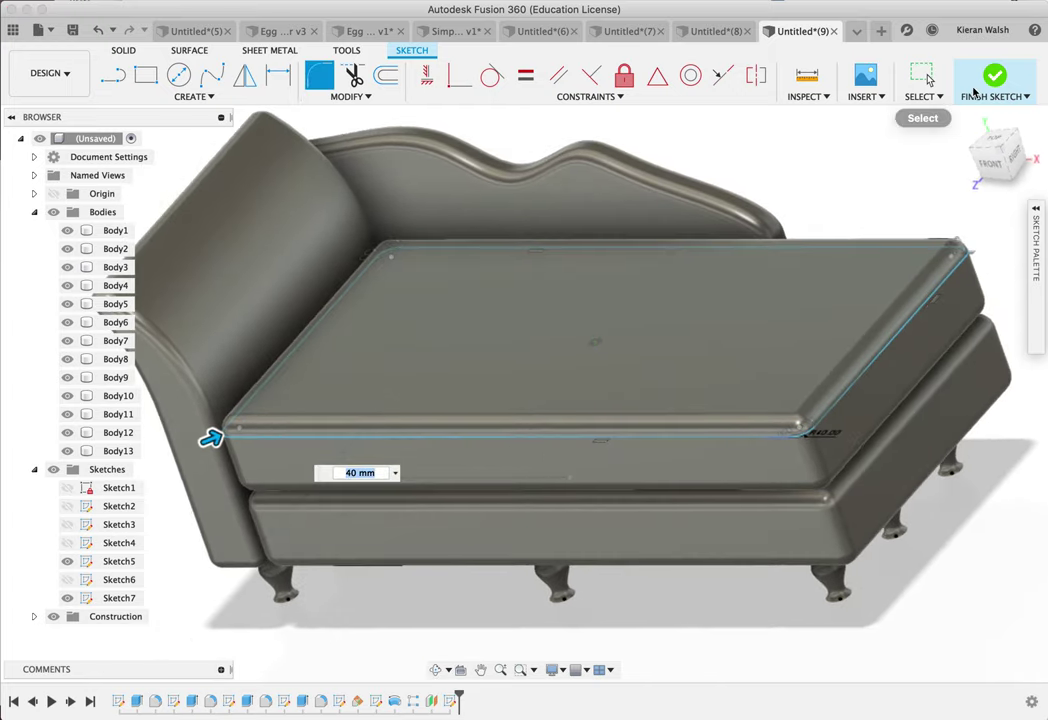
left_click(990, 82)
mouse_move(697, 260)
middle_mouse_down("shift")
mouse_move(673, 250)
mouse_move(877, 262)
mouse_move(905, 292)
mouse_move(924, 280)
middle_mouse_up("shift")
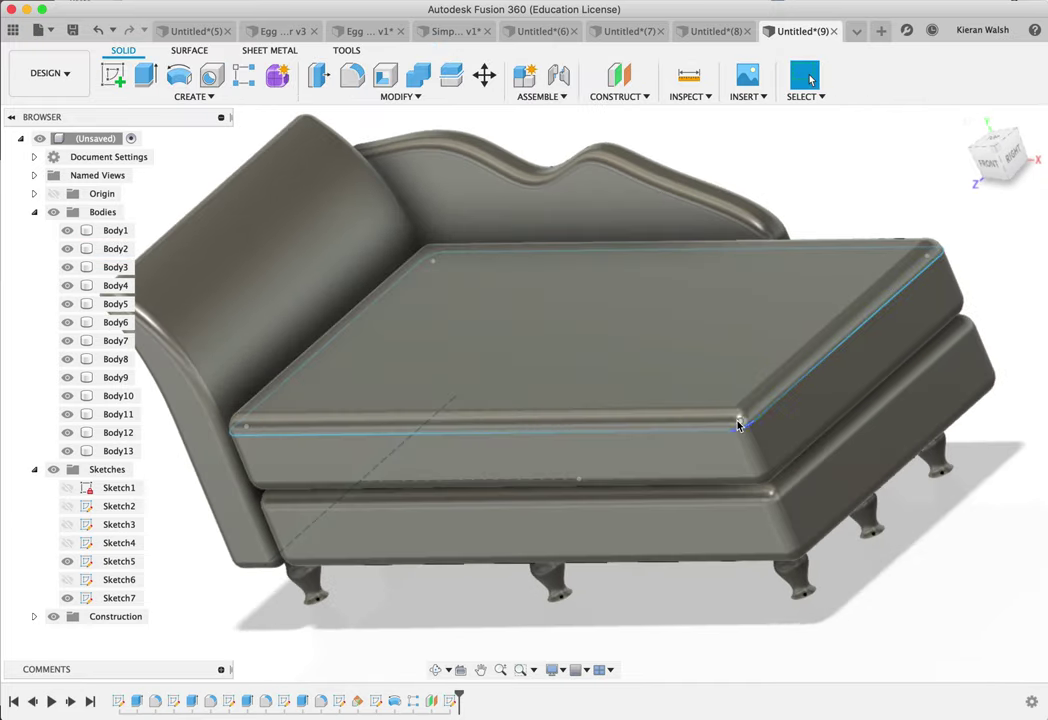
middle_click_drag(320, 433, 400, 373, "shift")
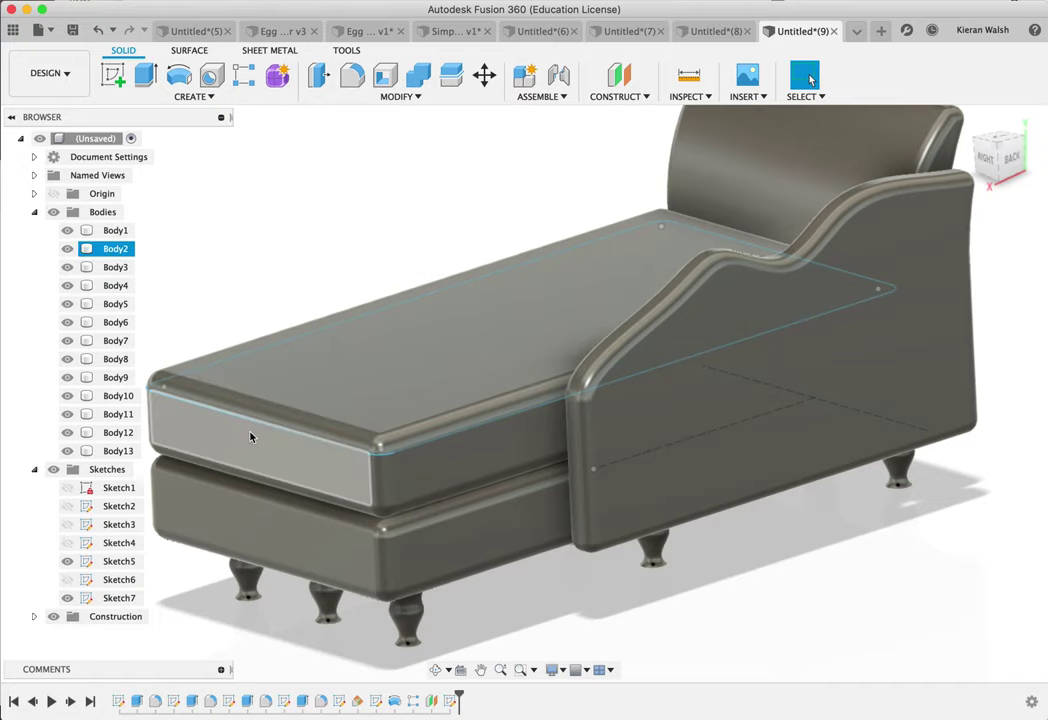
Step: Create a midplane between the seat cushion's two long side faces
left_click(255, 421)
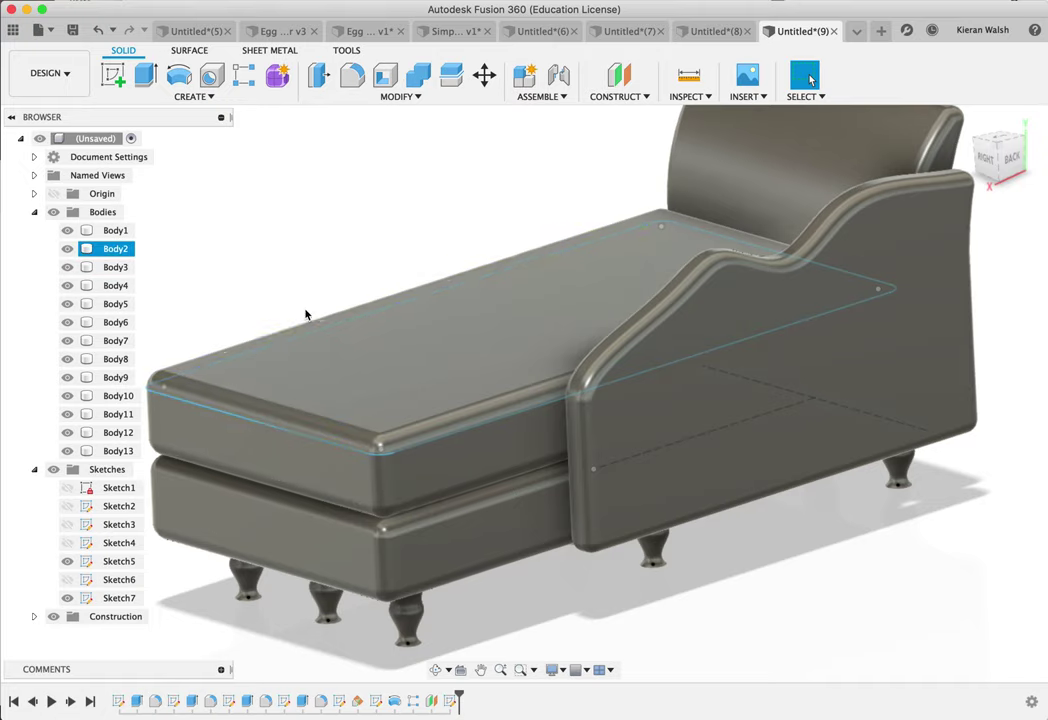
left_click(641, 98)
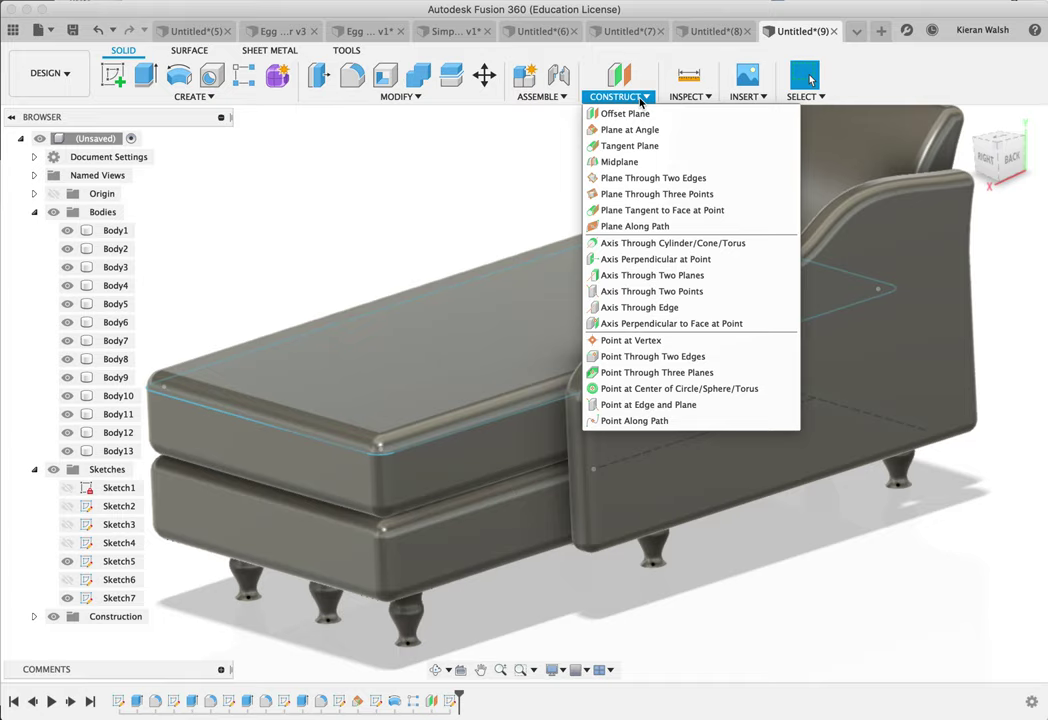
left_click(619, 163)
left_click(482, 430)
middle_click_drag(477, 409, 397, 408, "shift")
left_click(555, 397)
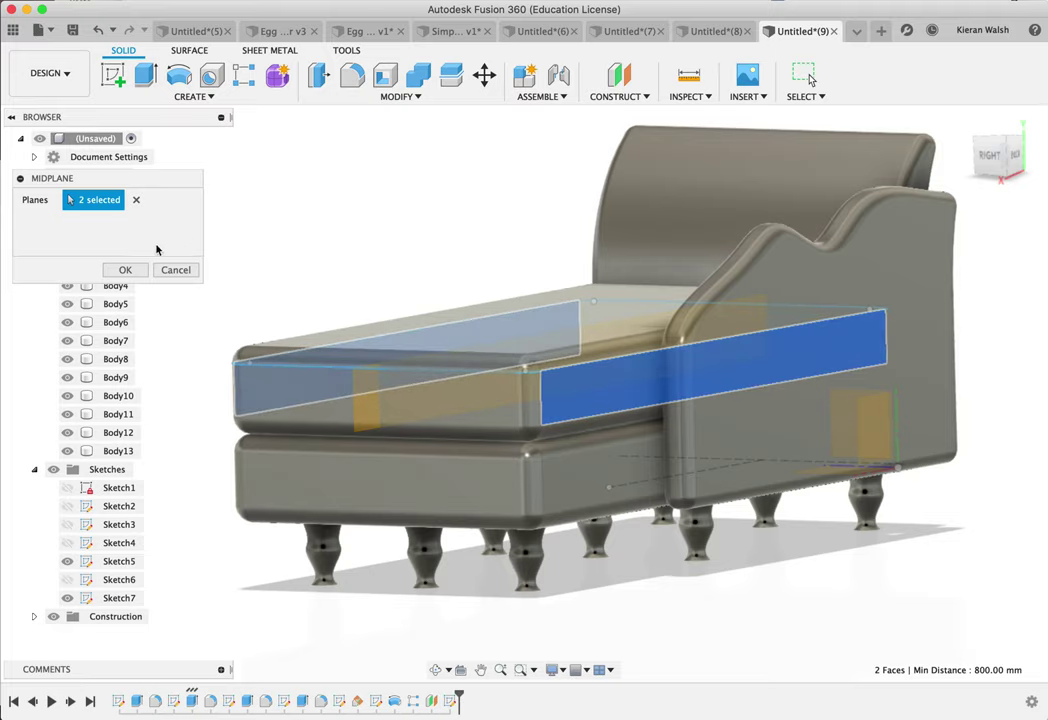
left_click(139, 270)
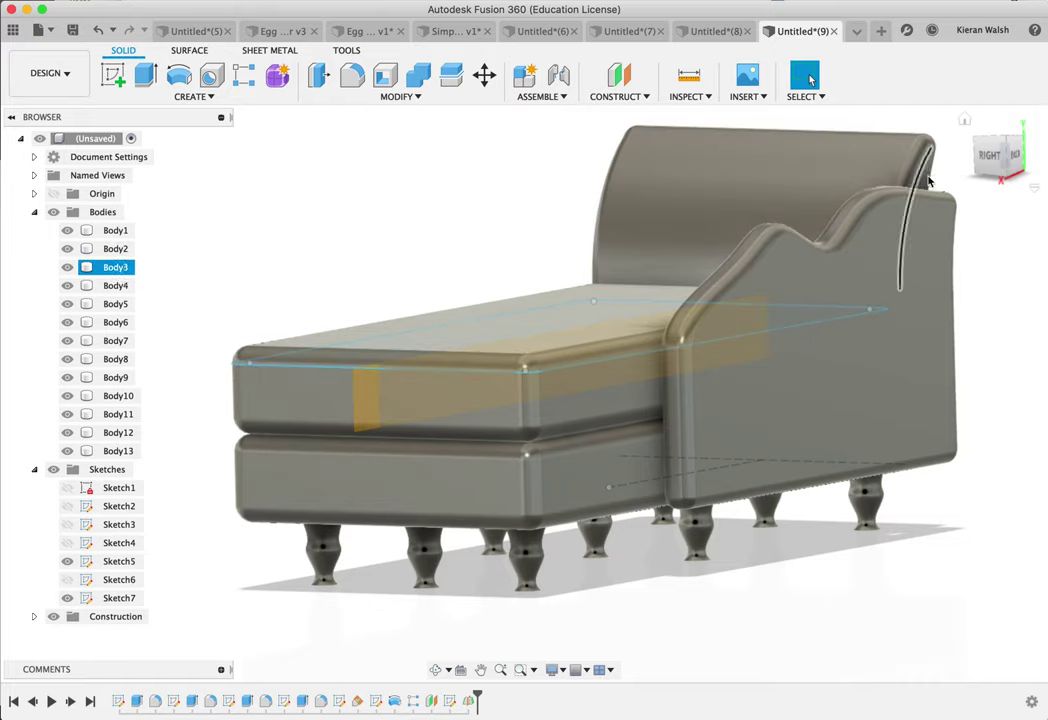
Step: Start a sketch on the midplane and draw a 6 mm circle centred on the cushion outline at the foot end
left_click(113, 75)
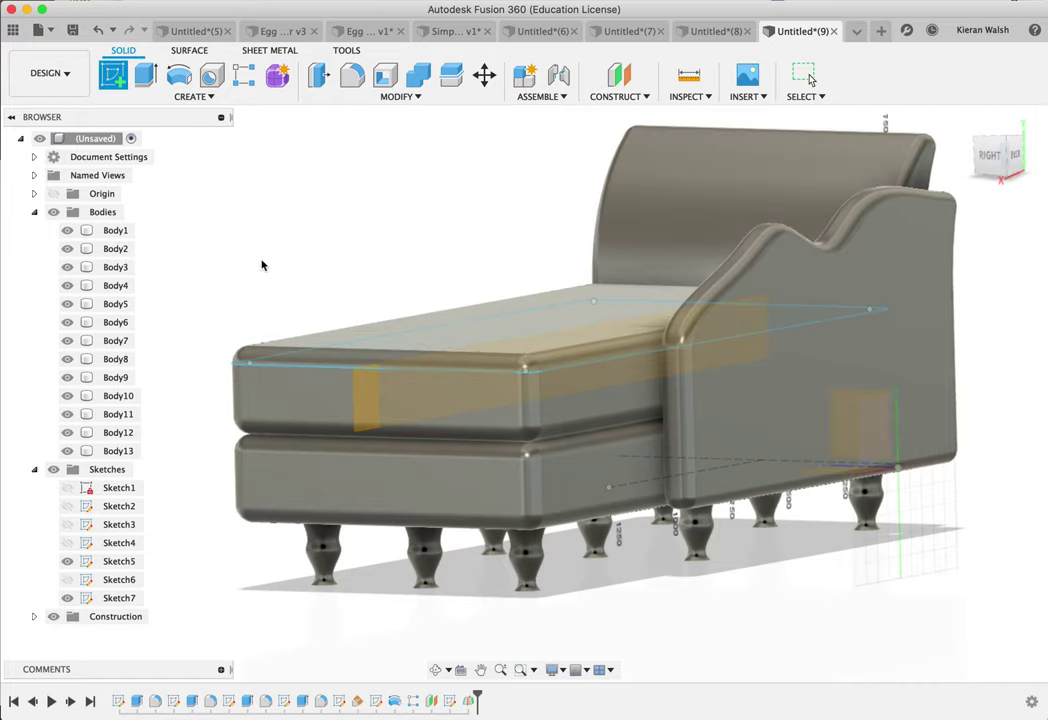
left_click(367, 404)
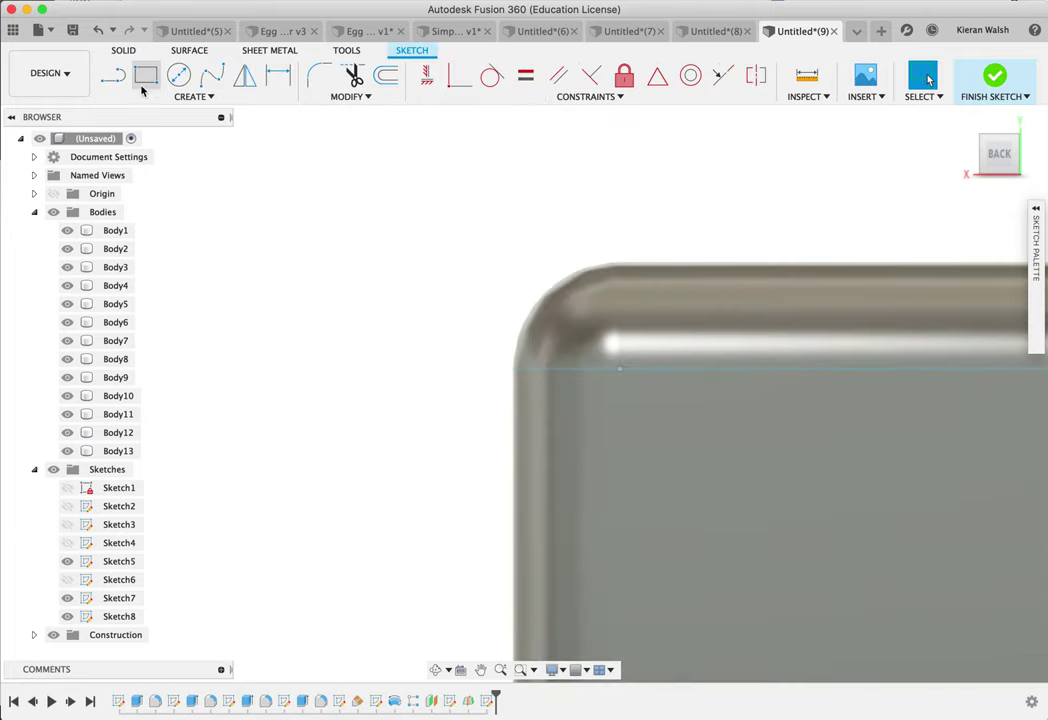
left_click(177, 80)
scroll(543, 400, "up", 3)
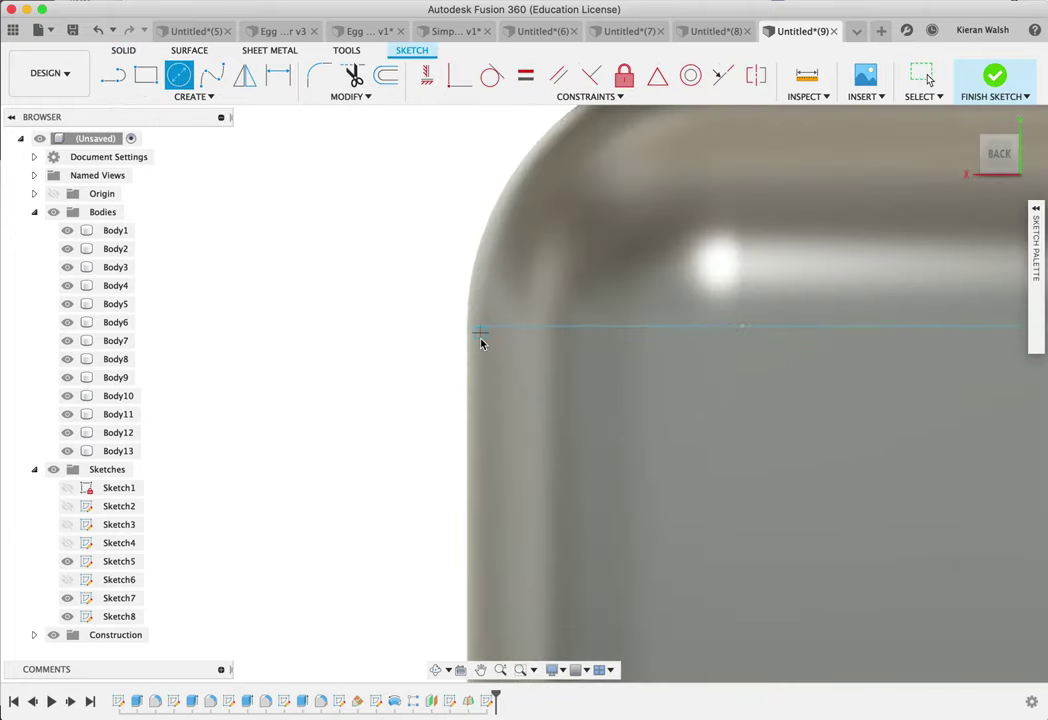
scroll(480, 343, "up", 3)
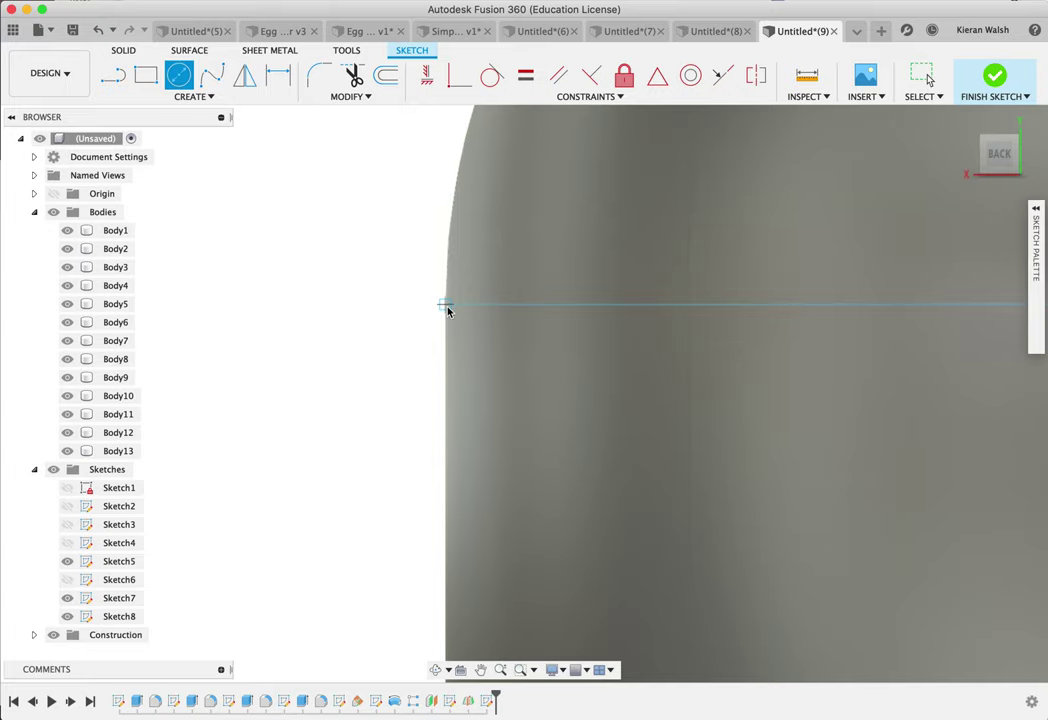
left_click(446, 306)
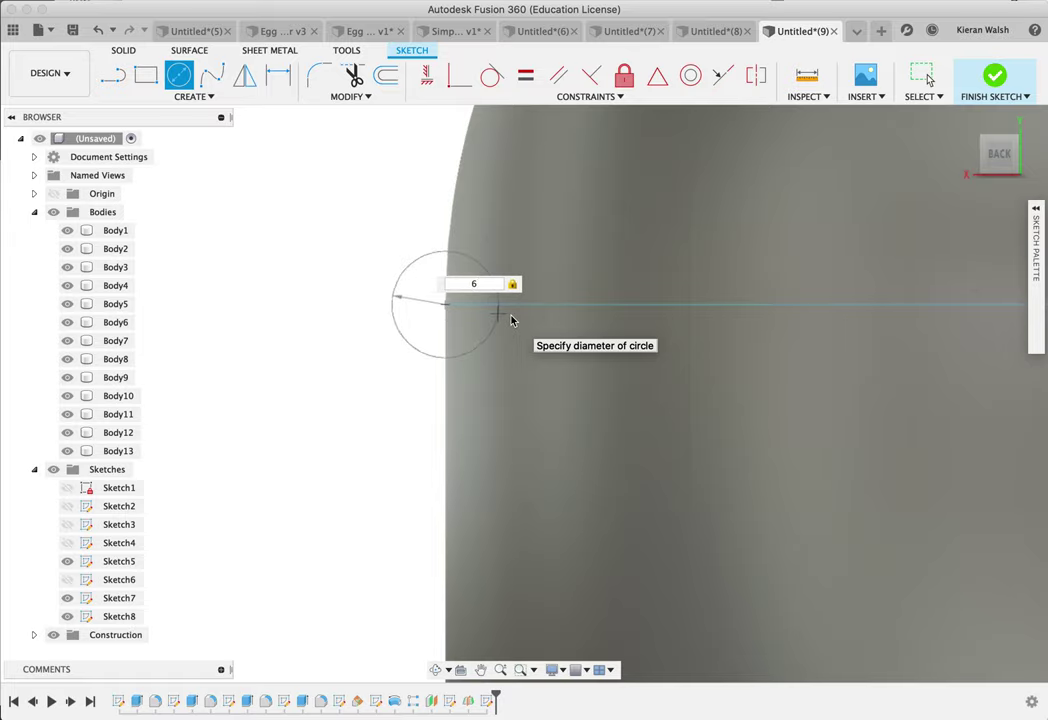
key("Return")
key("Escape")
scroll(406, 362, "down", 5)
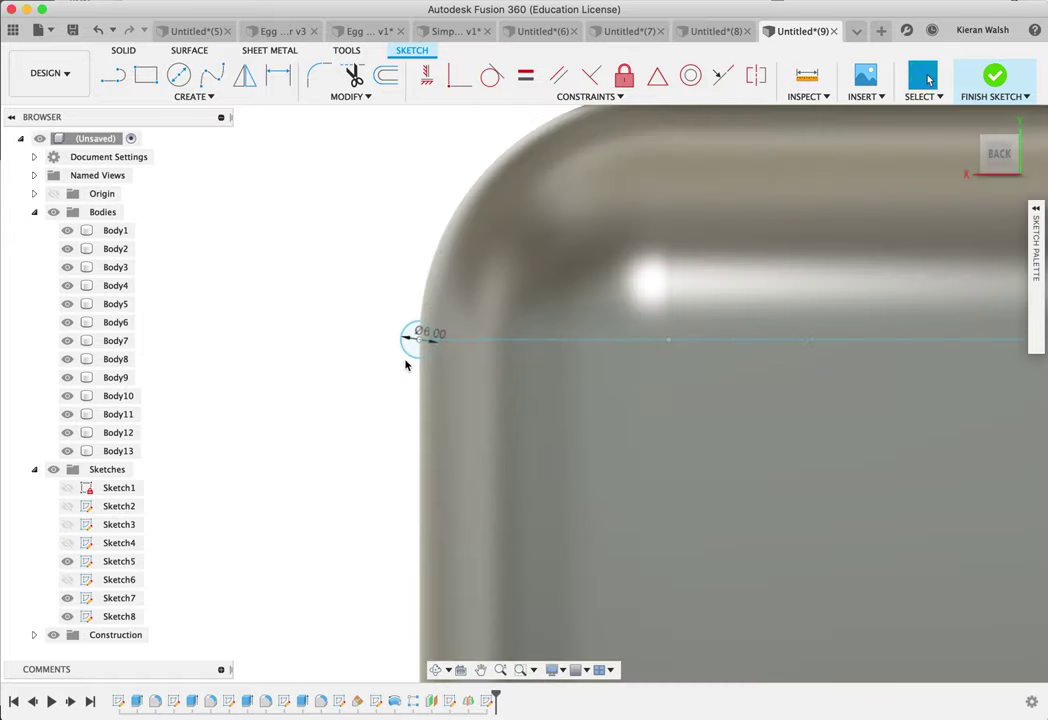
Step: Examine how the 6 mm circle sits on the outline at the middle of the cushion's foot end
middle_click_drag(409, 362, 436, 397, "shift")
scroll(436, 395, "down", 6)
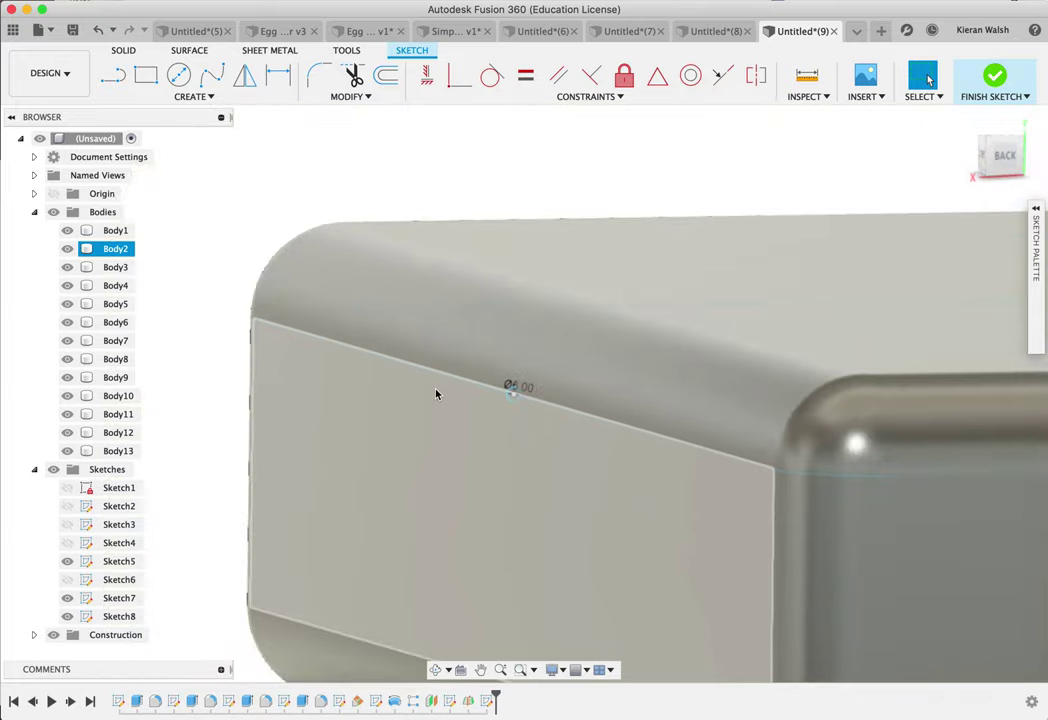
scroll(497, 413, "up", 2)
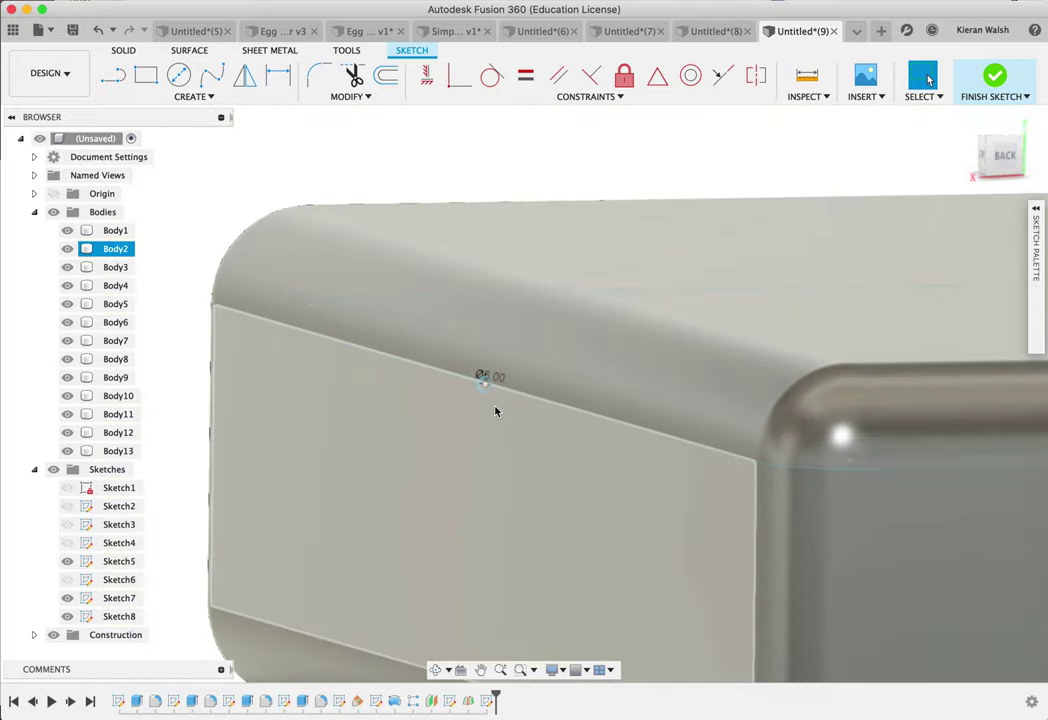
scroll(495, 411, "down", 5)
scroll(522, 395, "up", 5)
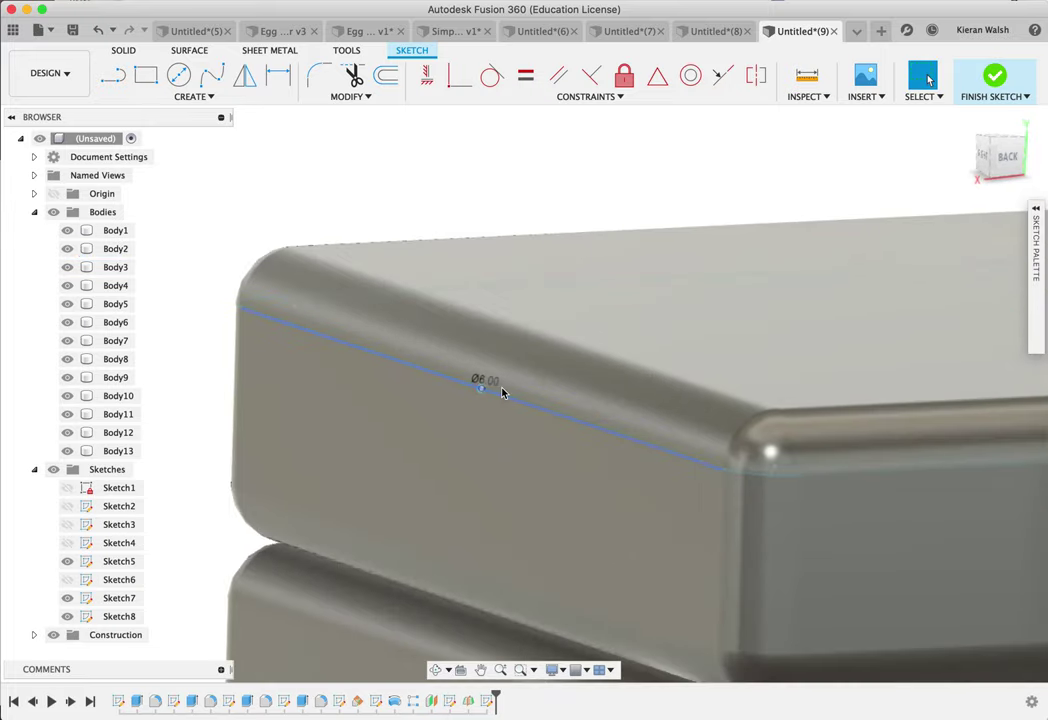
scroll(494, 388, "up", 3)
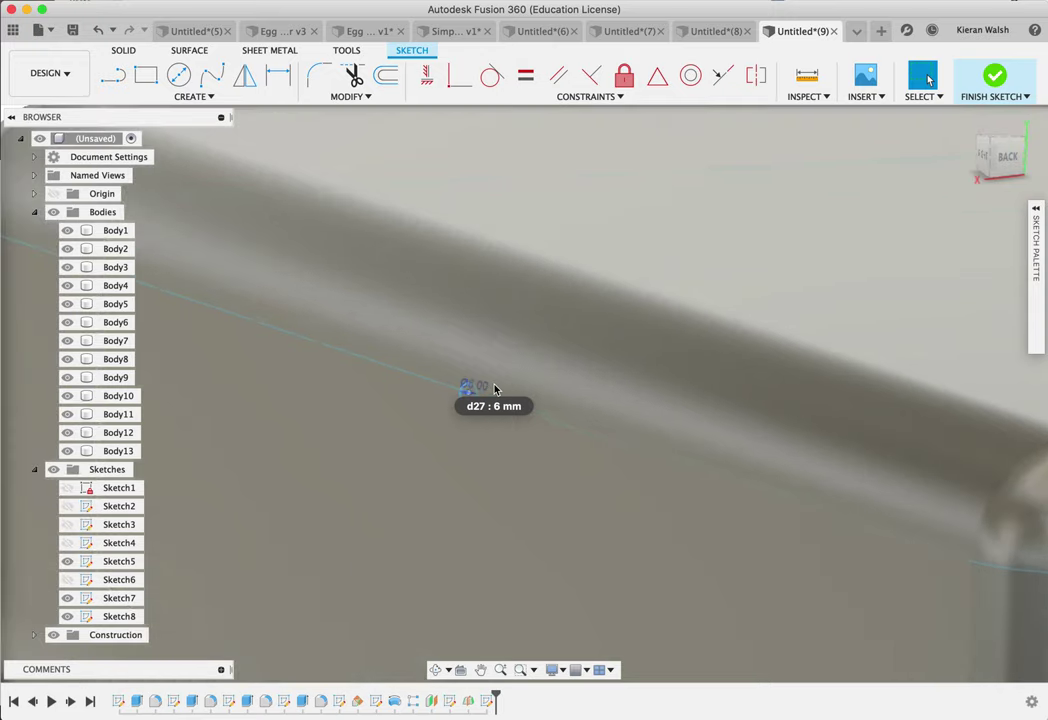
scroll(494, 388, "down", 4)
middle_click_drag(554, 370, 523, 368, "shift")
scroll(500, 374, "down", 2)
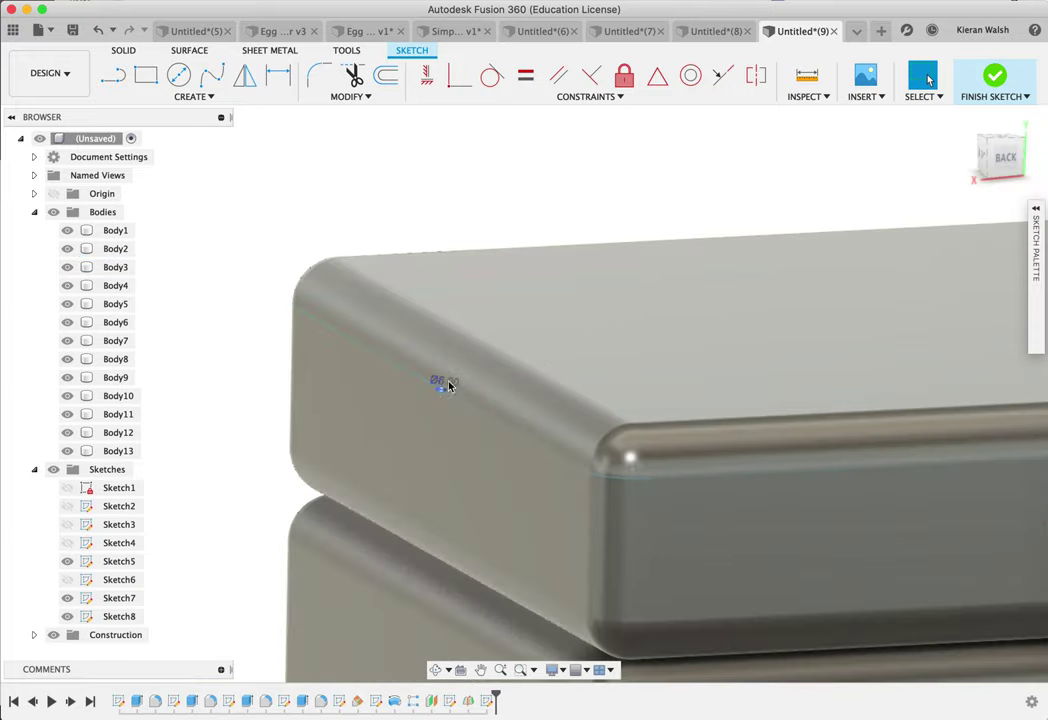
scroll(415, 417, "up", 3)
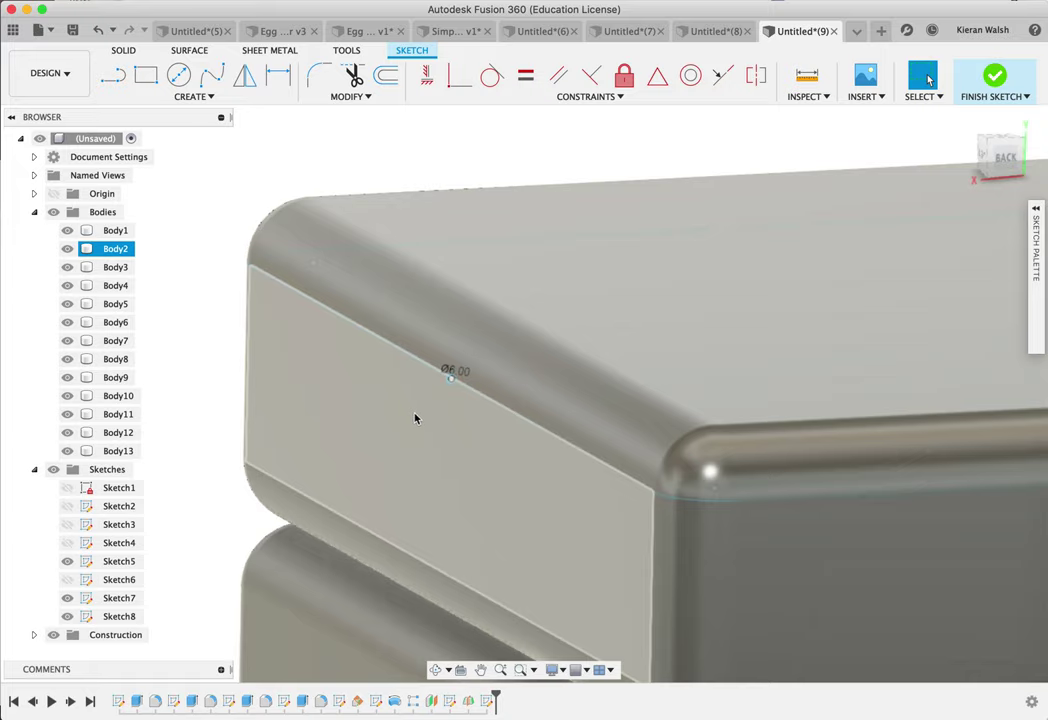
scroll(415, 420, "down", 3)
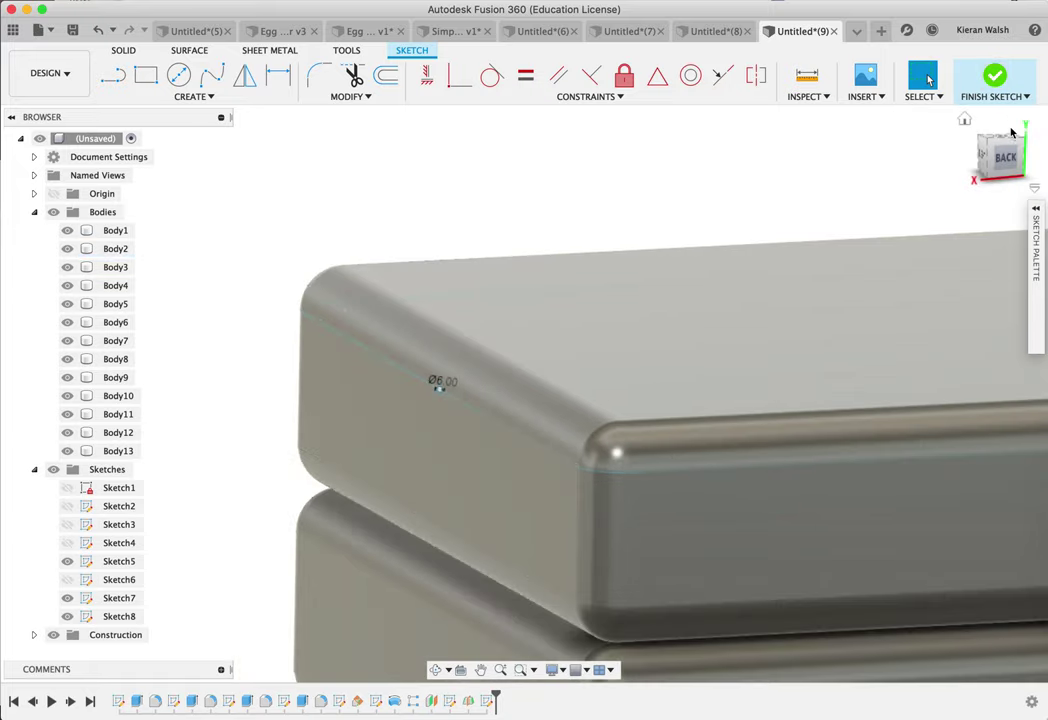
Step: Sketch a 5 mm circle on the cushion's foot-end edge where its lower rounding begins
left_click(1005, 157)
left_click(345, 470)
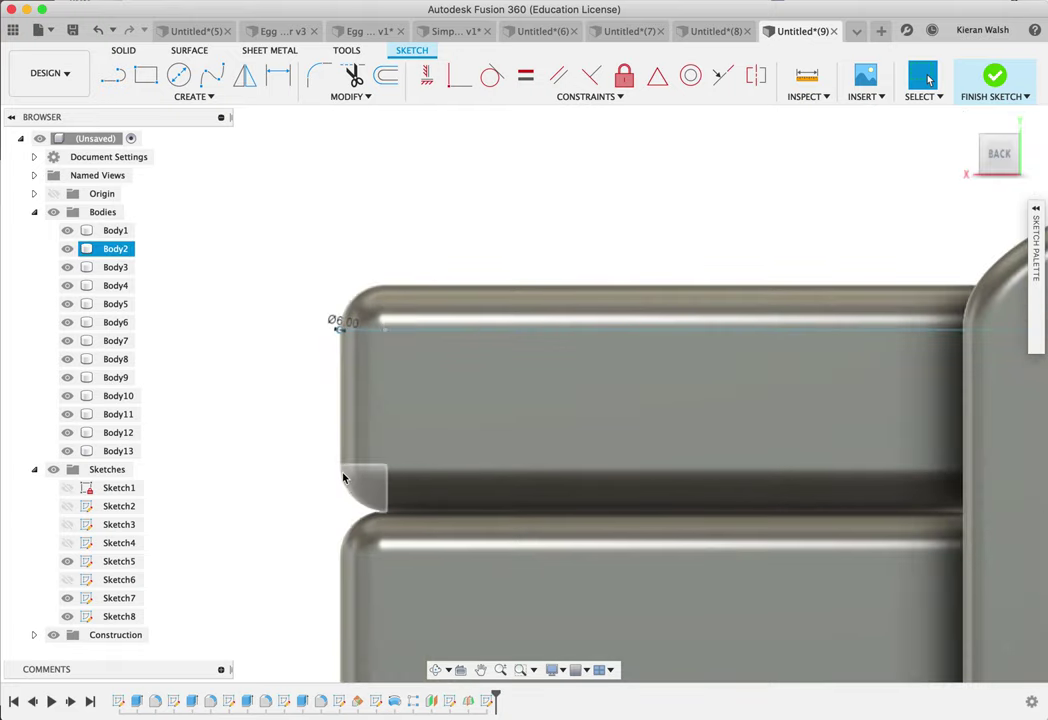
scroll(332, 438, "up", 3)
left_click(177, 75)
scroll(337, 540, "up", 4)
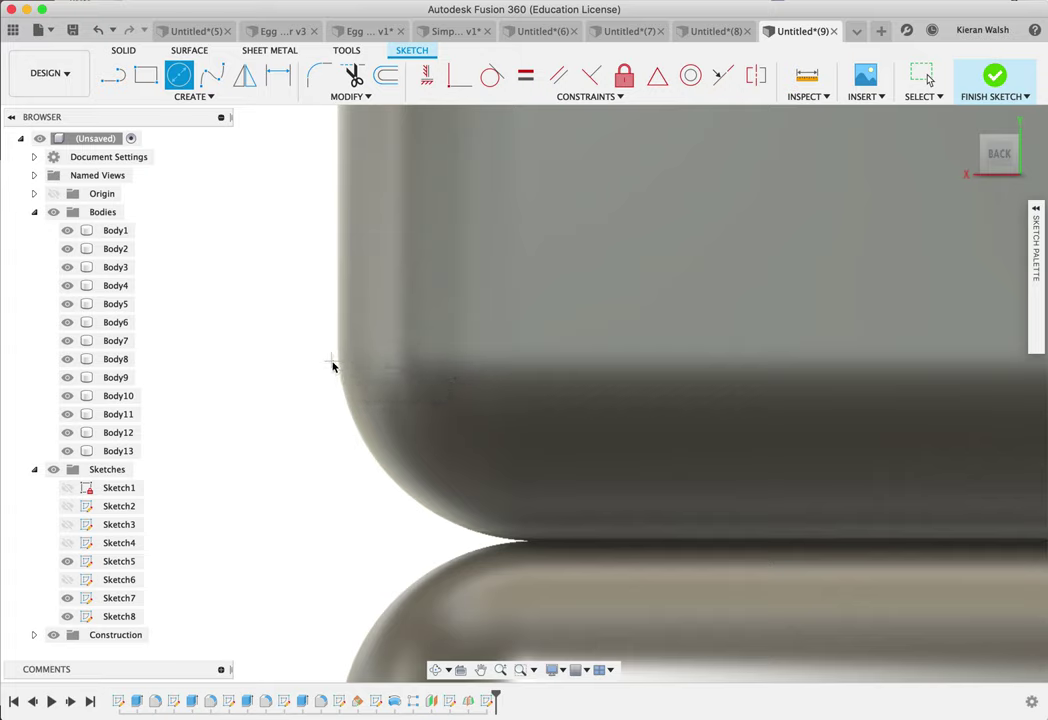
left_click(338, 368)
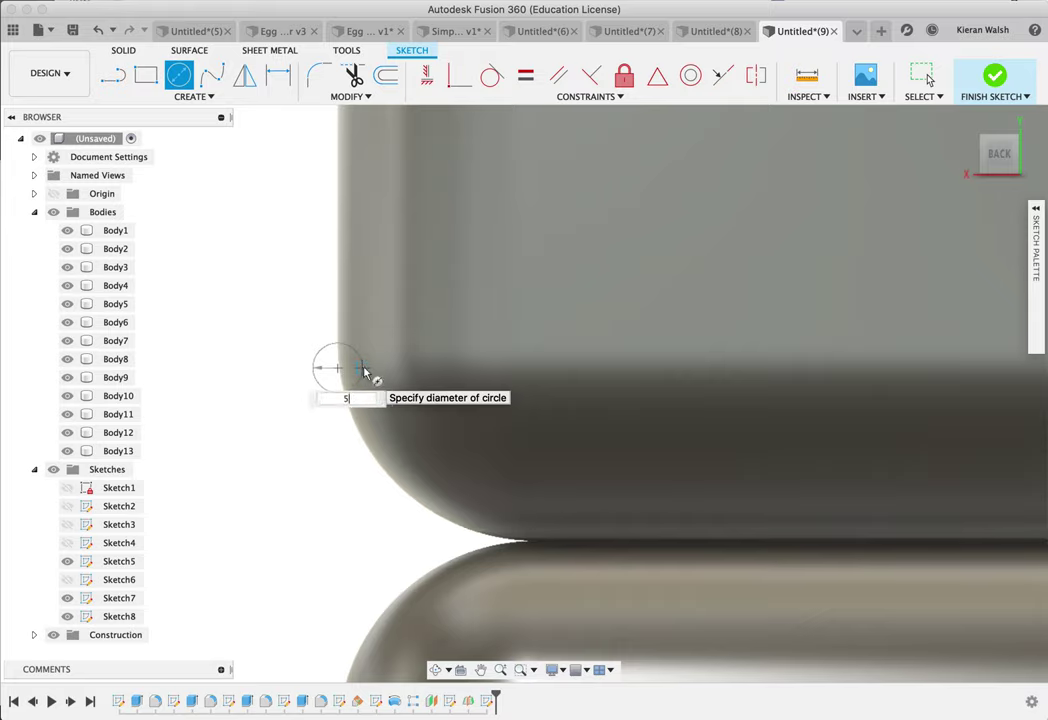
type("5")
key("Return")
Step: Set the diameter of the circle at the cushion's lower rounding to 6 mm
scroll(365, 373, "down", 6)
key("Escape")
scroll(365, 340, "up", 5)
double_click(390, 365)
key("Return")
Step: Sketch a small circle on the base's foot-end edge, level with the start of its upper rounding
scroll(444, 440, "up", 4)
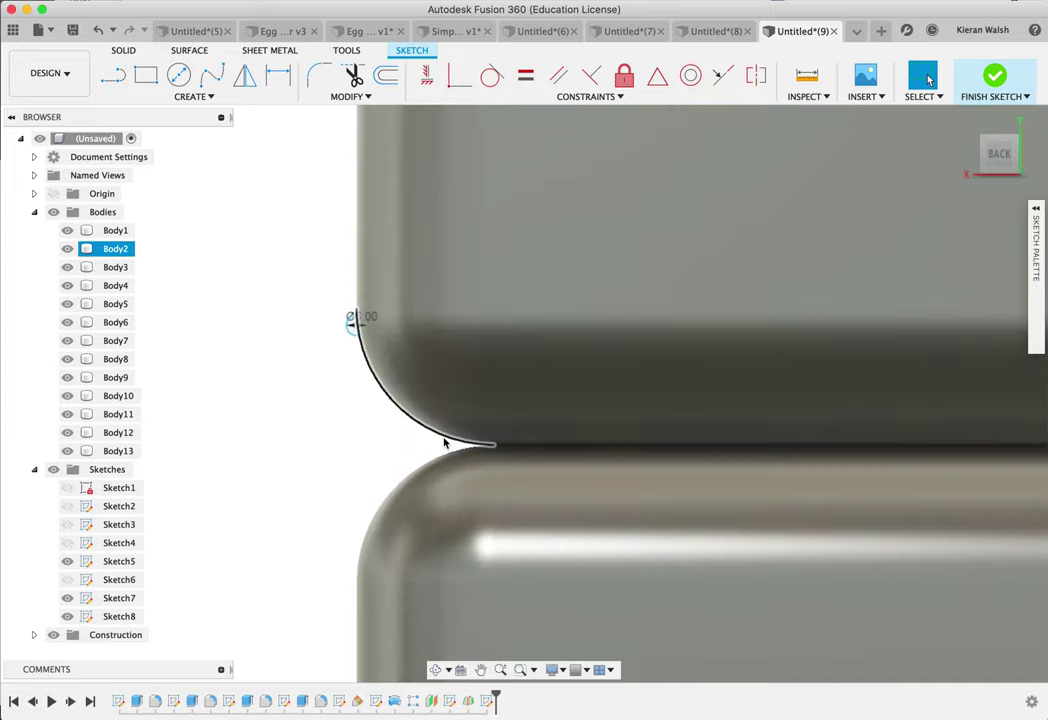
scroll(448, 440, "down", 5)
scroll(405, 553, "up", 4)
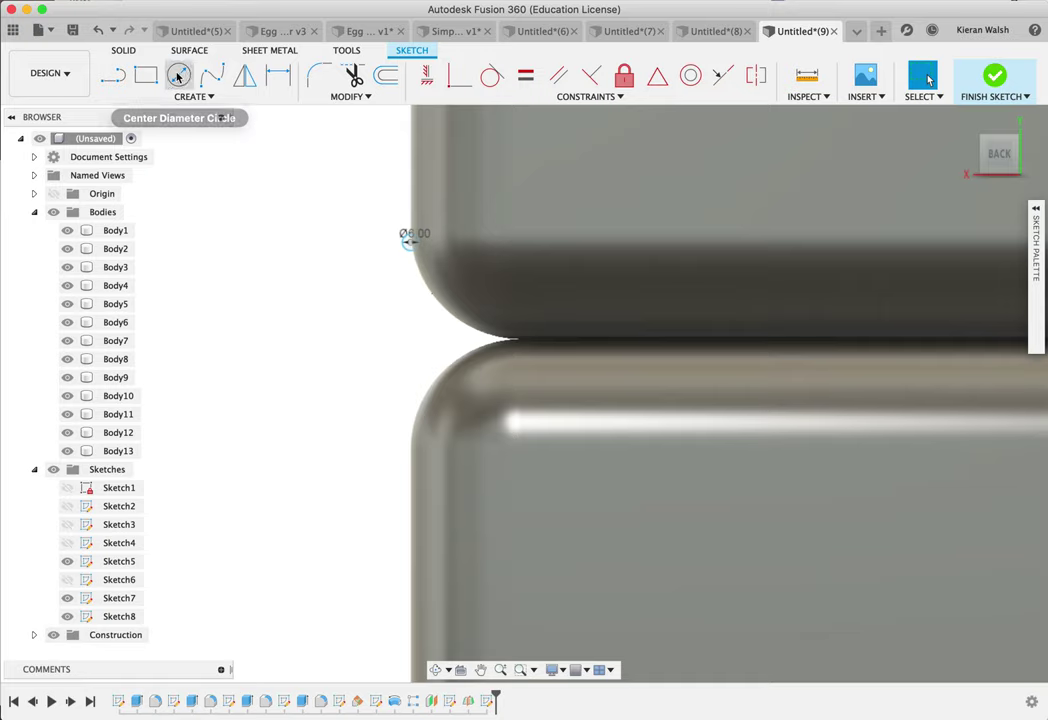
left_click(178, 75)
left_click(410, 450)
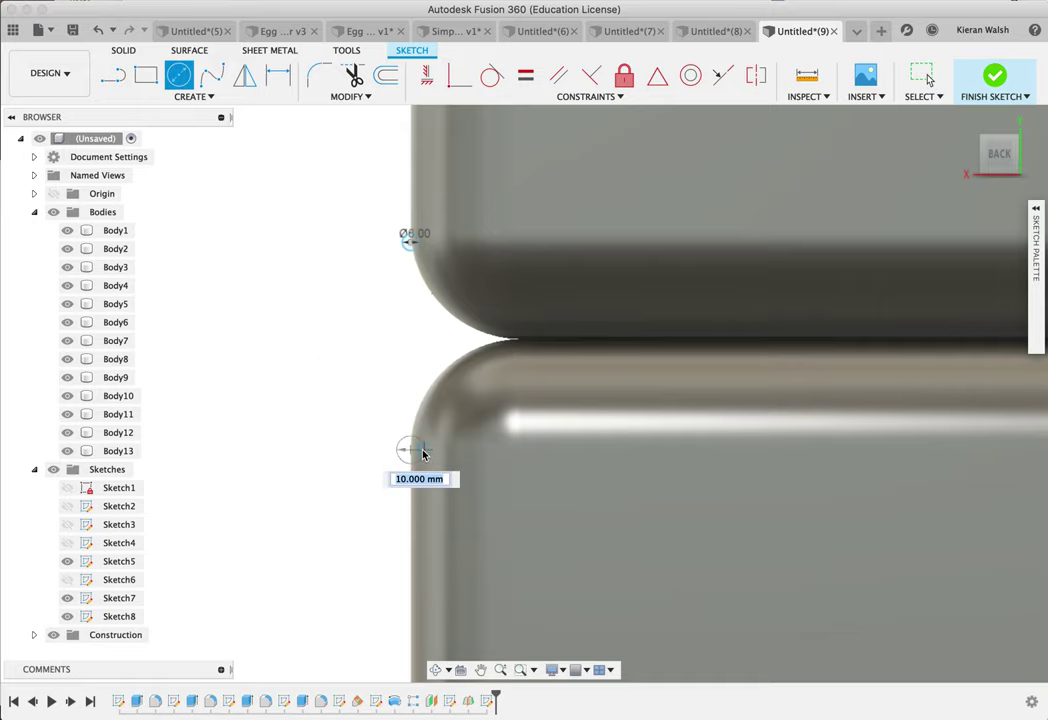
key("Return")
middle_click_drag(435, 484, 421, 129)
left_click(355, 404)
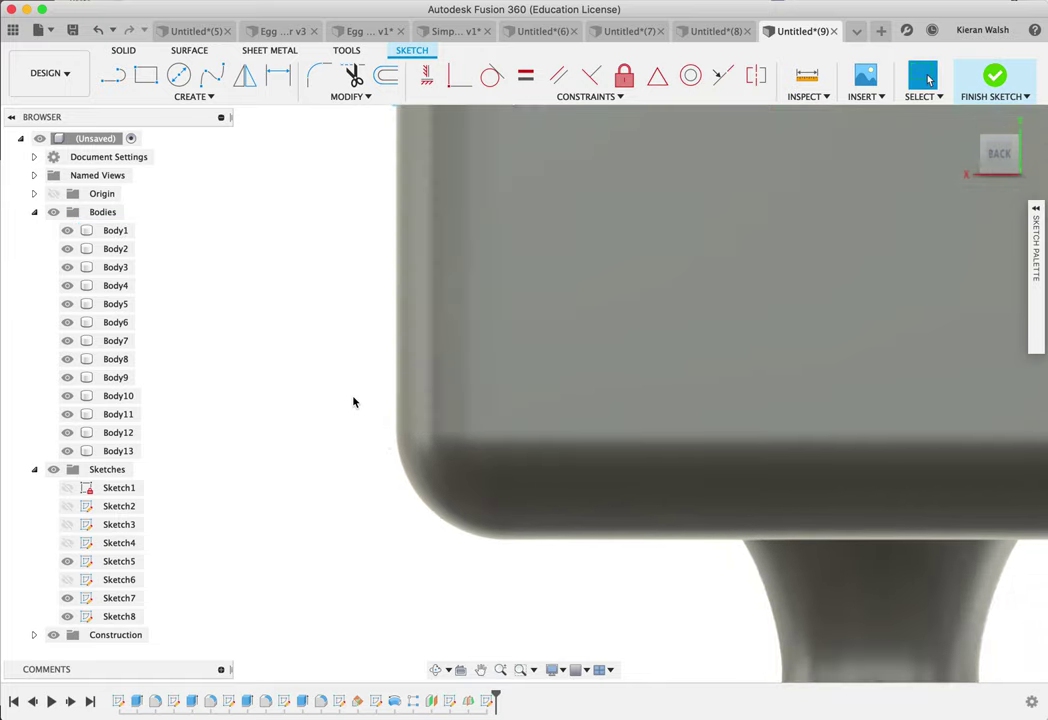
Step: Sketch a 6 mm diameter circle on the base's foot-end edge where its lower rounding begins
scroll(358, 405, "down", 2)
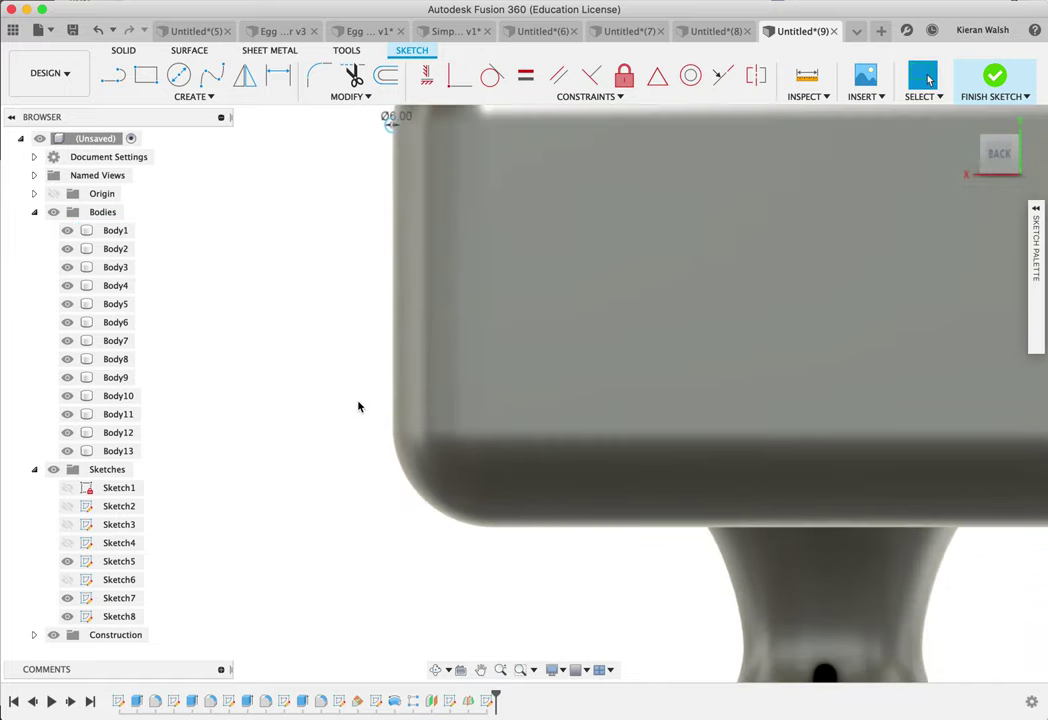
key("c")
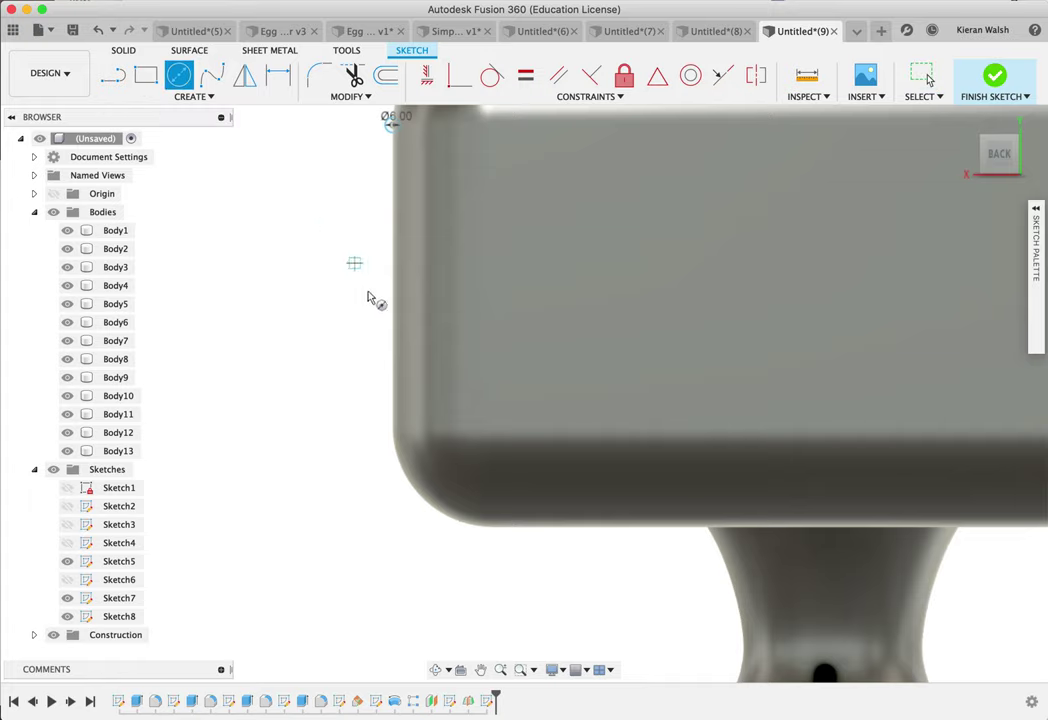
scroll(382, 376, "up", 2)
scroll(381, 376, "up", 1)
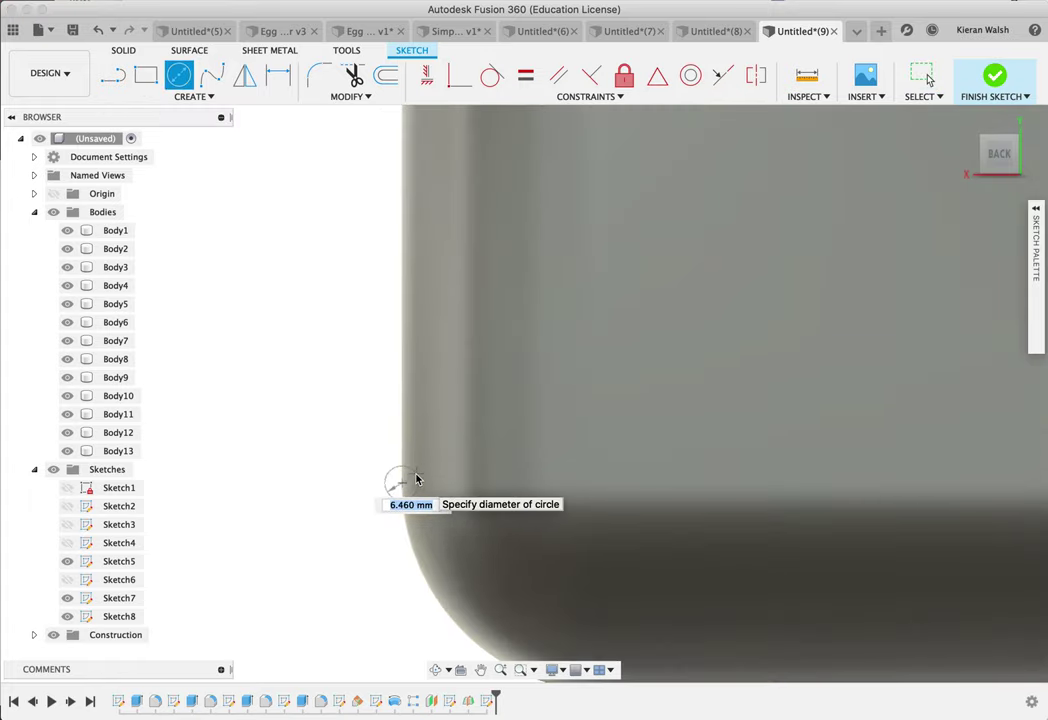
type("6")
key("Return")
key("Escape")
scroll(418, 420, "down", 4)
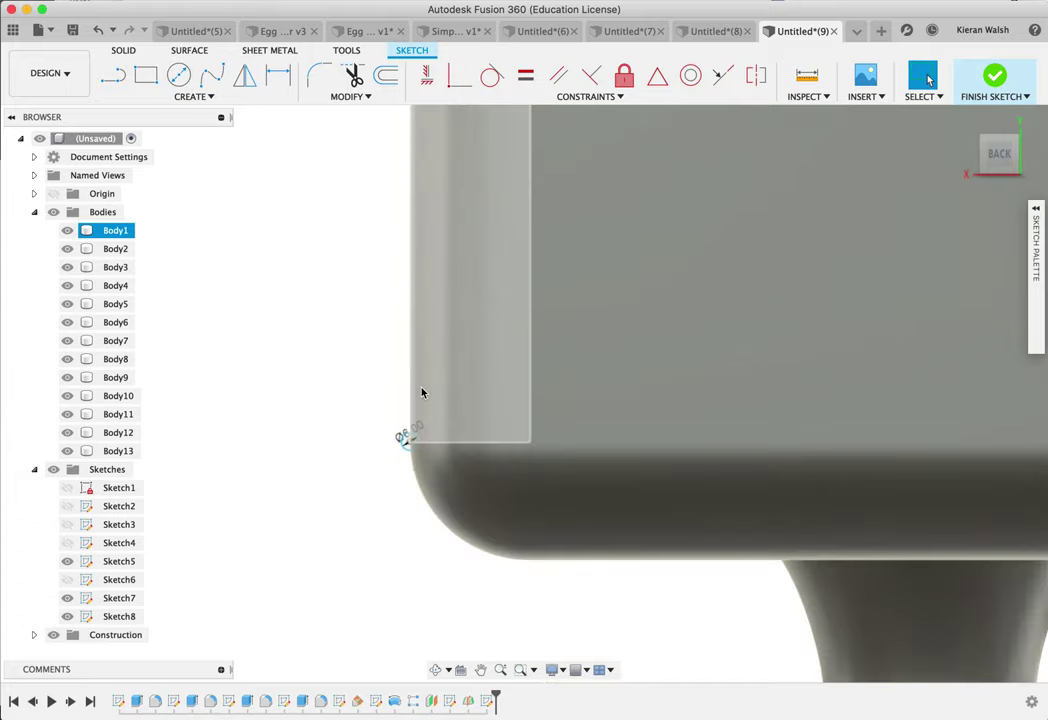
Step: Examine the four 6 mm circles at the foot end of the cushion and base against the cushion's outline curve
middle_click_drag(442, 387, 494, 264, "shift")
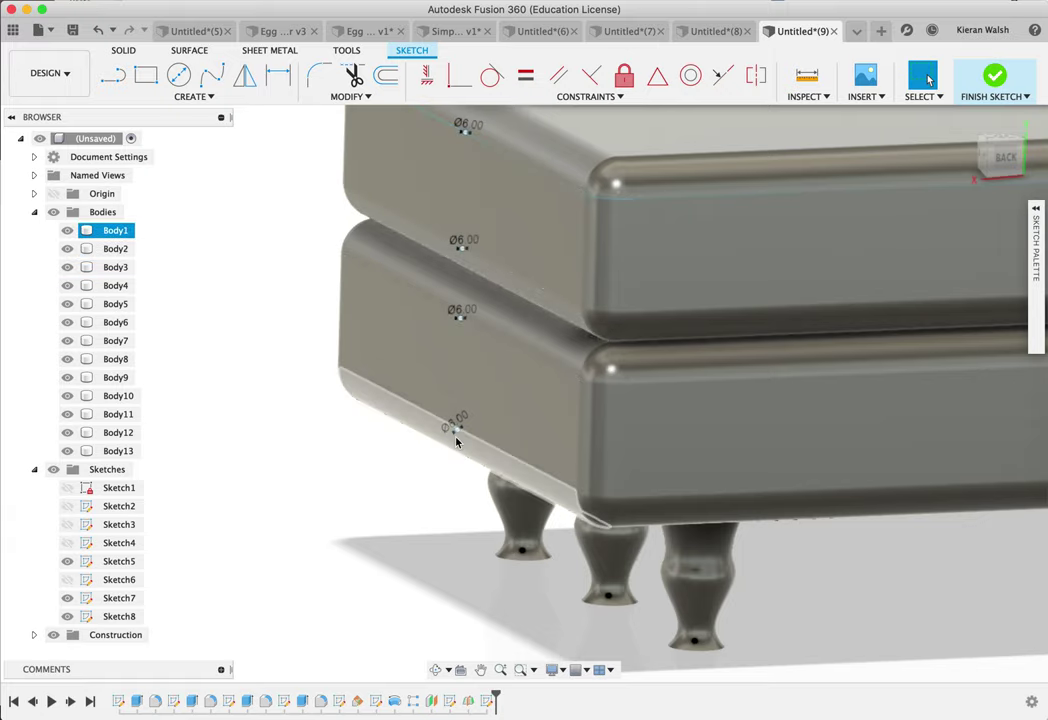
scroll(518, 361, "down", 5)
middle_click_drag(518, 361, 614, 197, "shift")
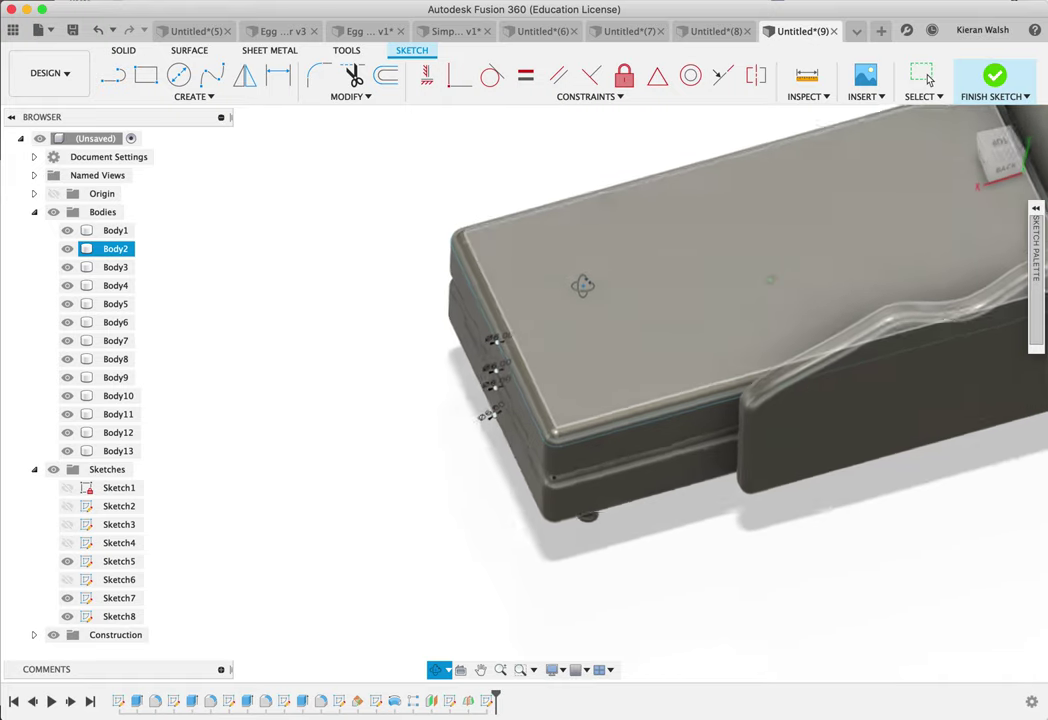
scroll(583, 276, "up", 3)
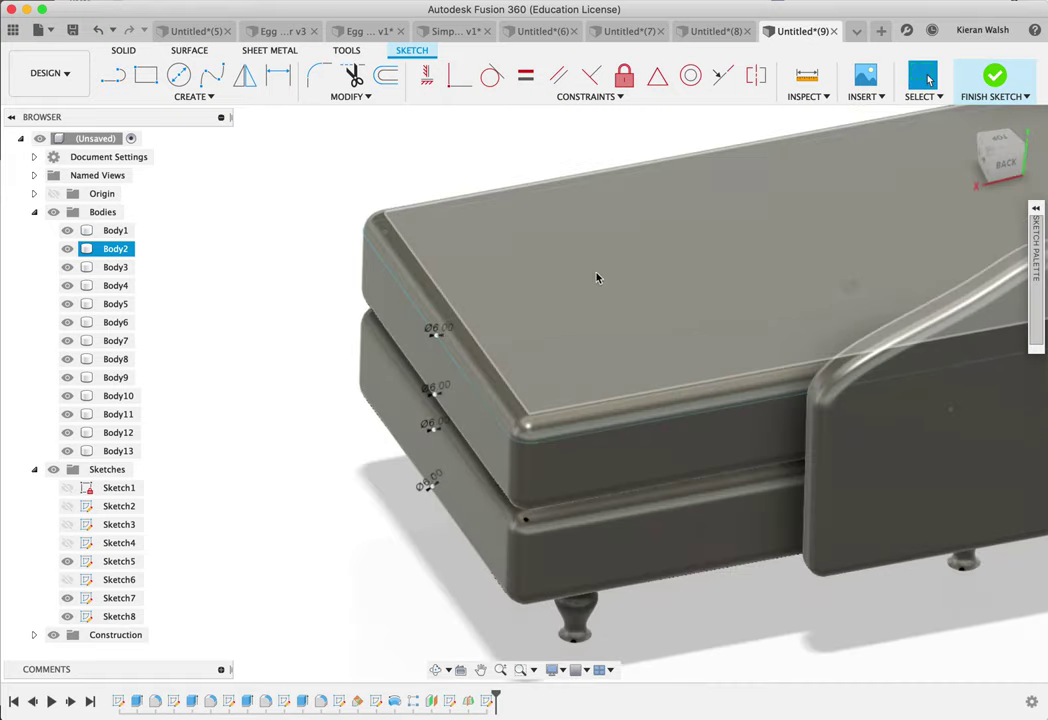
middle_click_drag(531, 307, 528, 264, "shift")
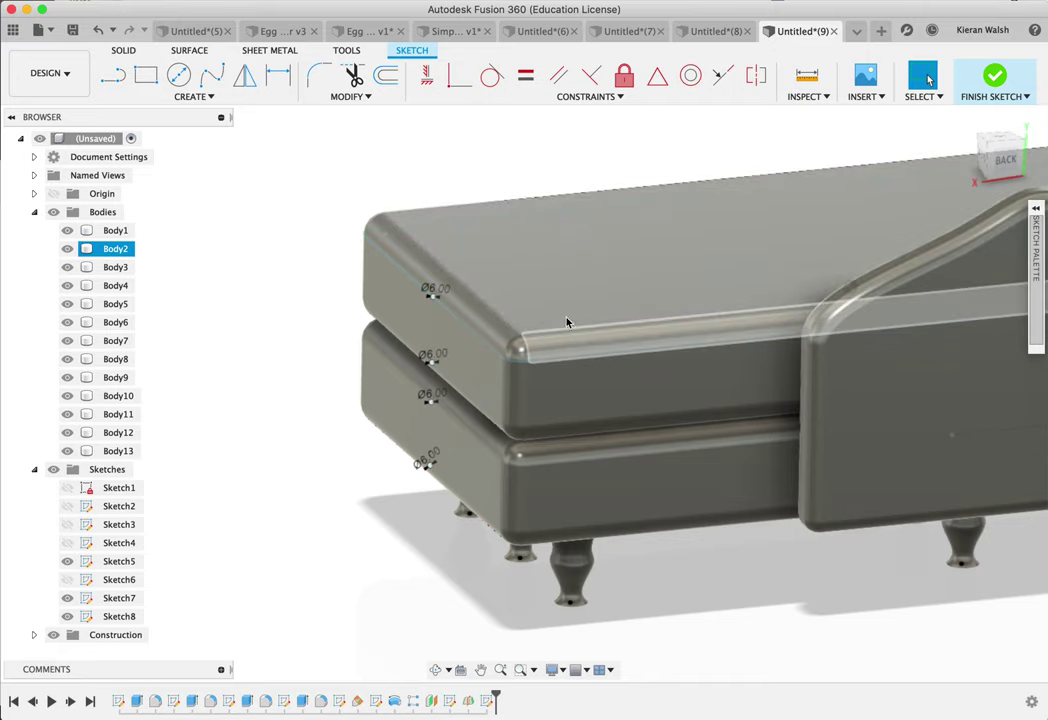
scroll(436, 294, "down", 2)
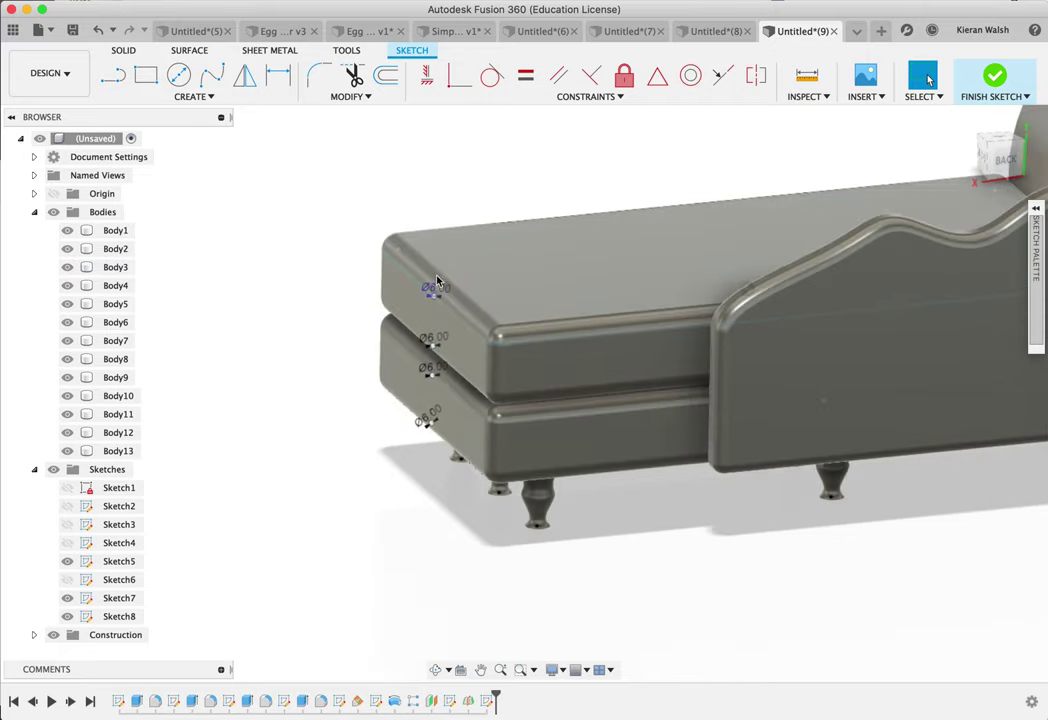
middle_click_drag(447, 291, 480, 318, "shift")
scroll(426, 300, "down", 5)
scroll(430, 315, "up", 6)
scroll(512, 307, "up", 5)
scroll(512, 308, "down", 2)
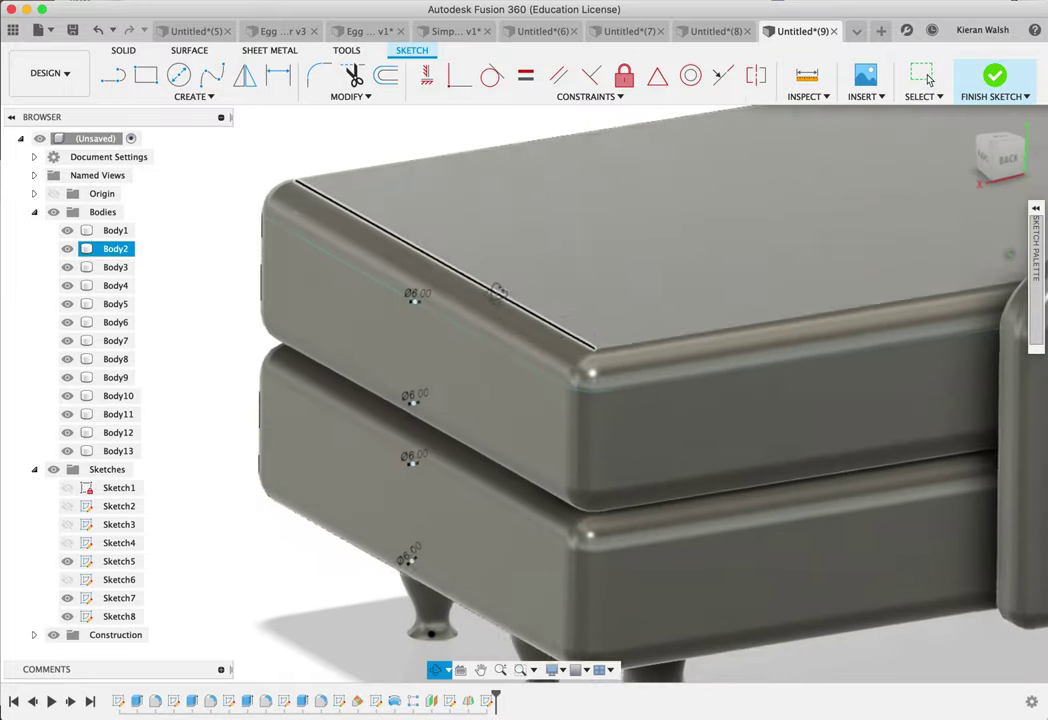
scroll(400, 300, "up", 6)
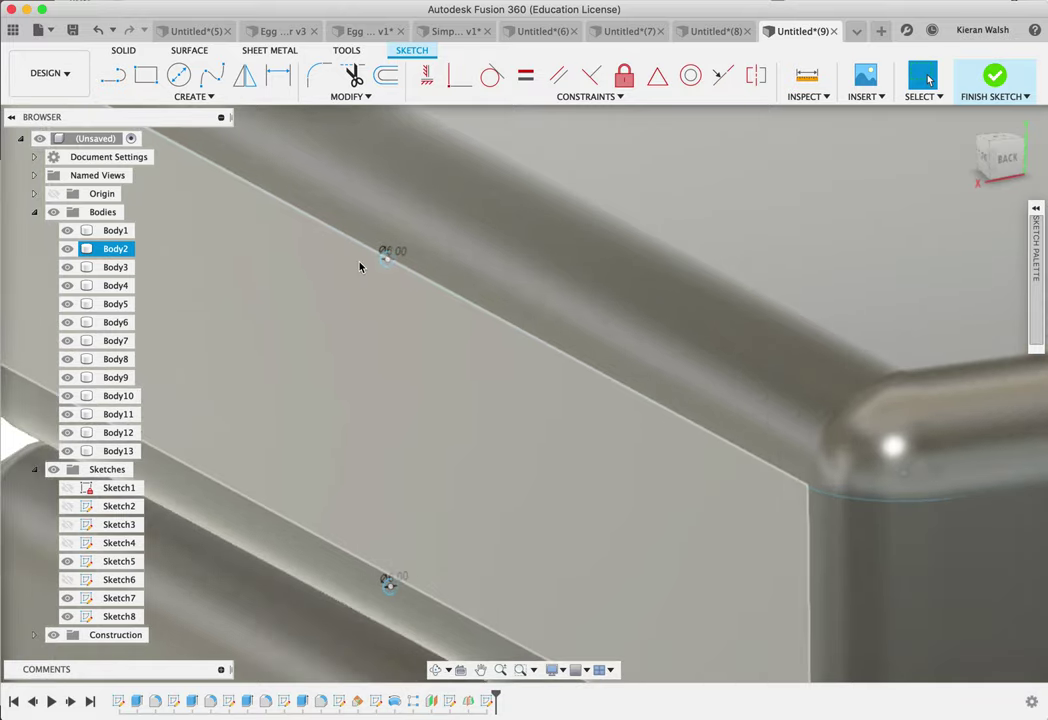
middle_click_drag(360, 267, 344, 274, "shift")
middle_click_drag(425, 325, 456, 333, "shift")
scroll(456, 335, "down", 5)
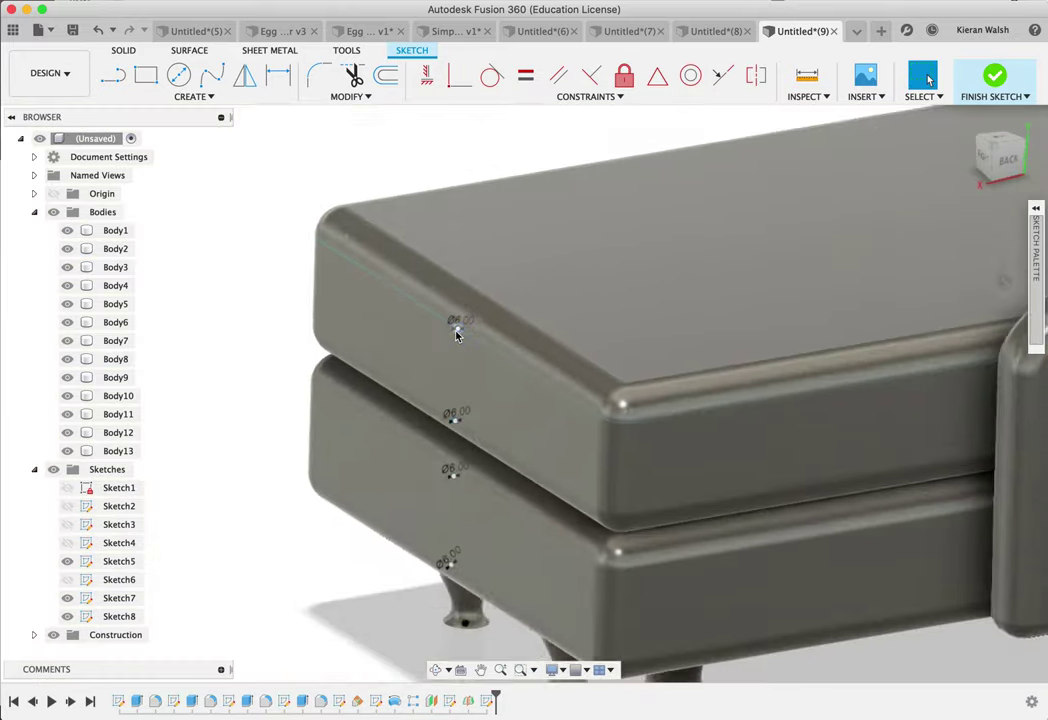
Step: Finish the sketch and start a single-path Sweep with the four 6 mm circles on the cushion and base as profiles
left_click(989, 82)
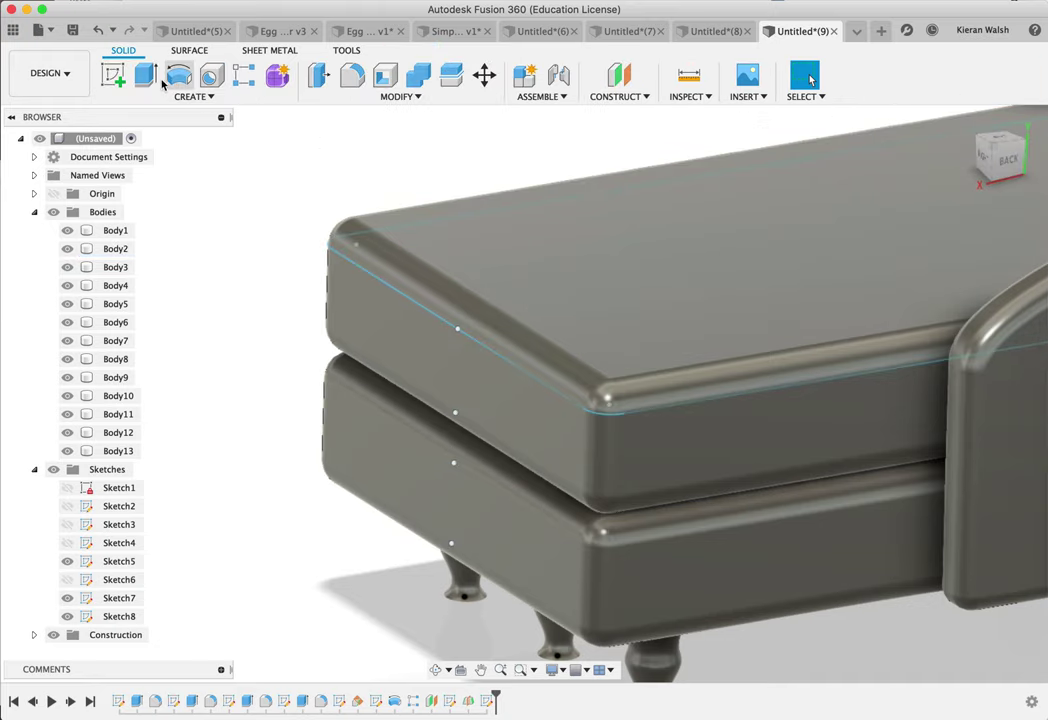
left_click(194, 97)
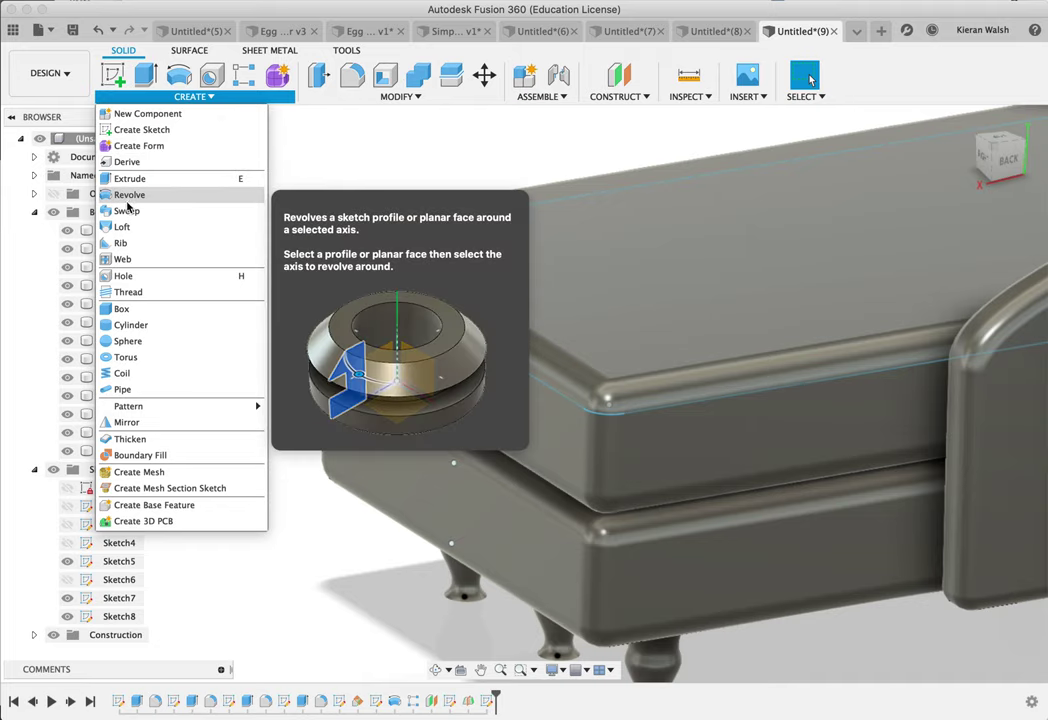
left_click(131, 213)
left_click_drag(830, 208, 200, 155)
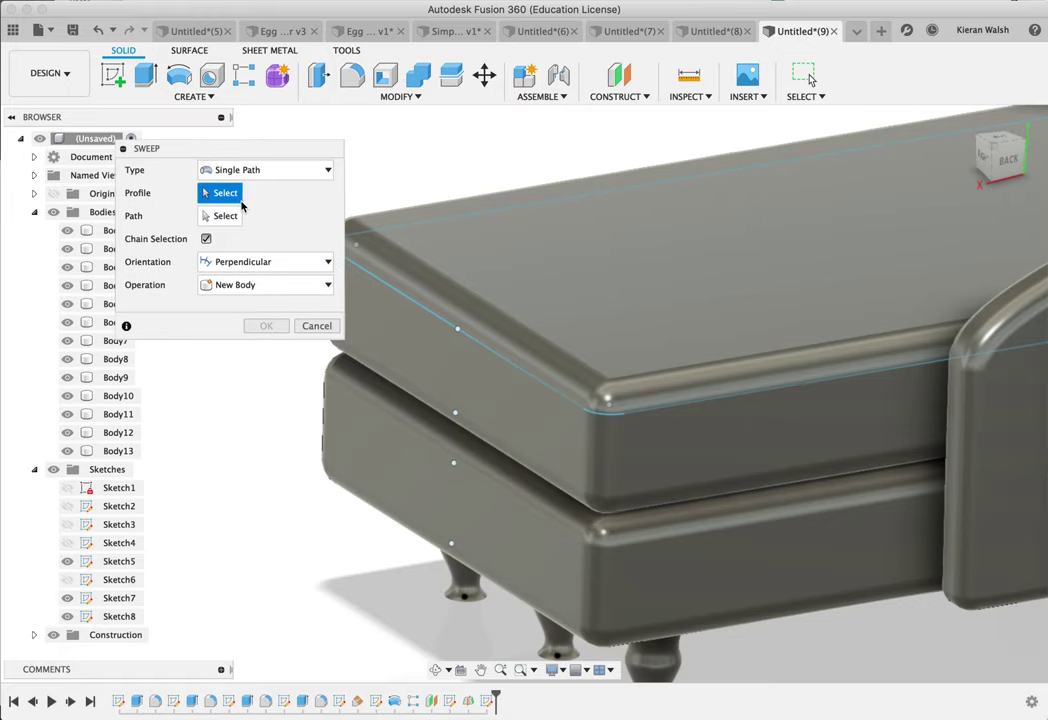
scroll(458, 320, "up", 10)
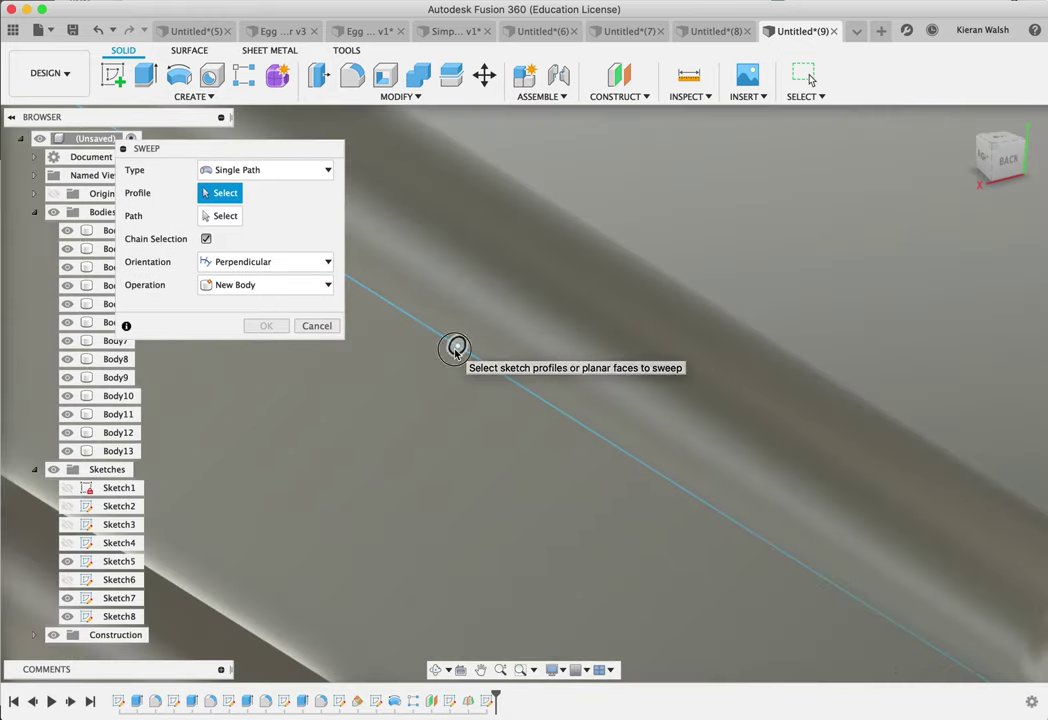
left_click(456, 350)
scroll(525, 440, "down", 5)
scroll(500, 560, "up", 5)
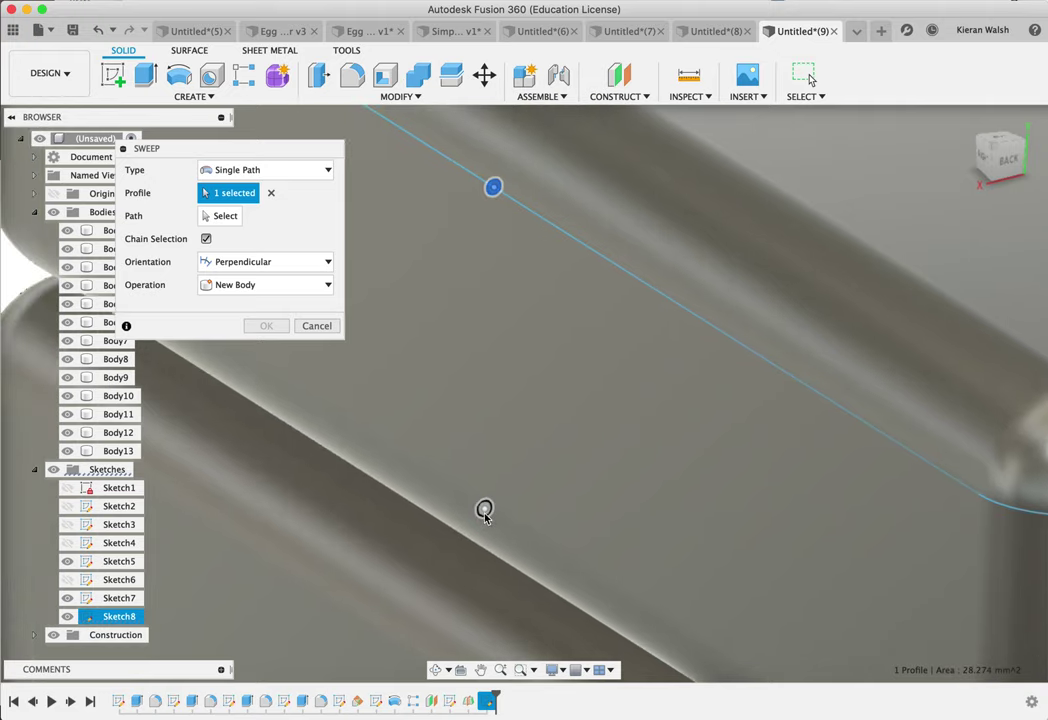
middle_click_drag(541, 498, 601, 218)
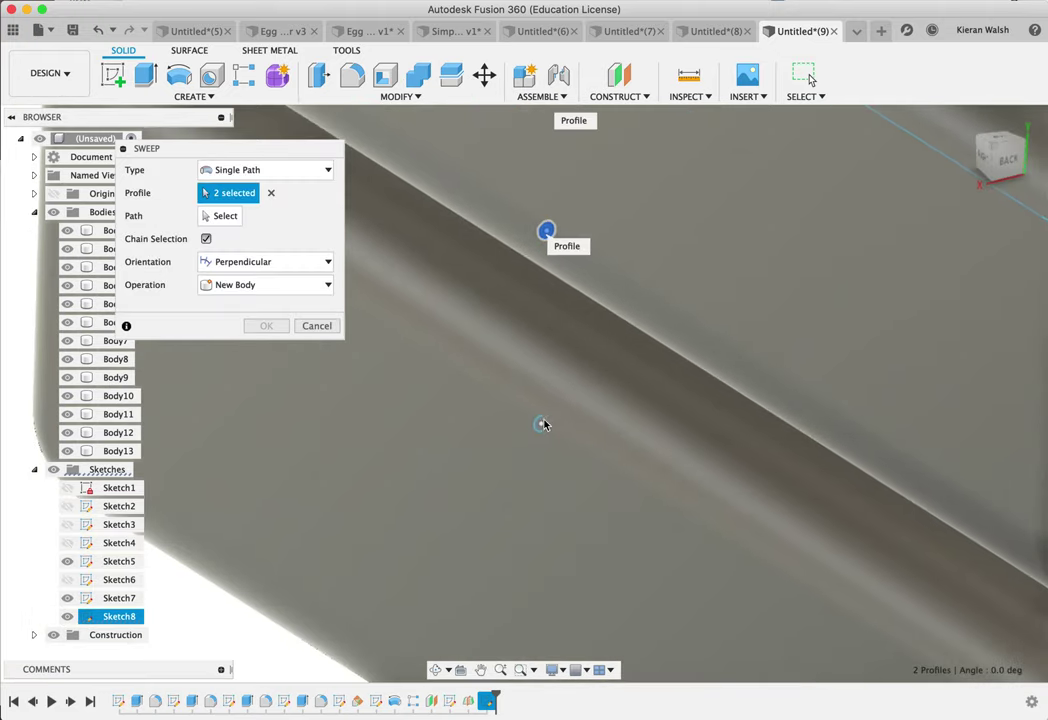
left_click(540, 425)
scroll(599, 370, "up", 1)
scroll(568, 290, "up", 3)
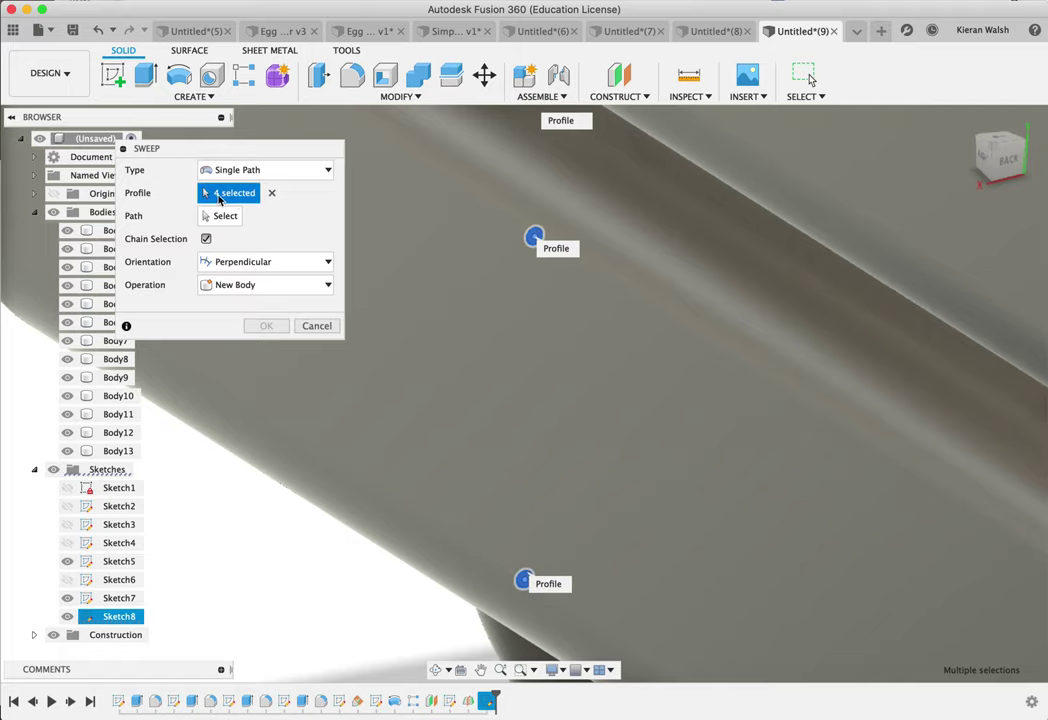
Step: Sweep the four circles along the chained outline curve around the cushion, using the Join operation
scroll(570, 291, "down", 5)
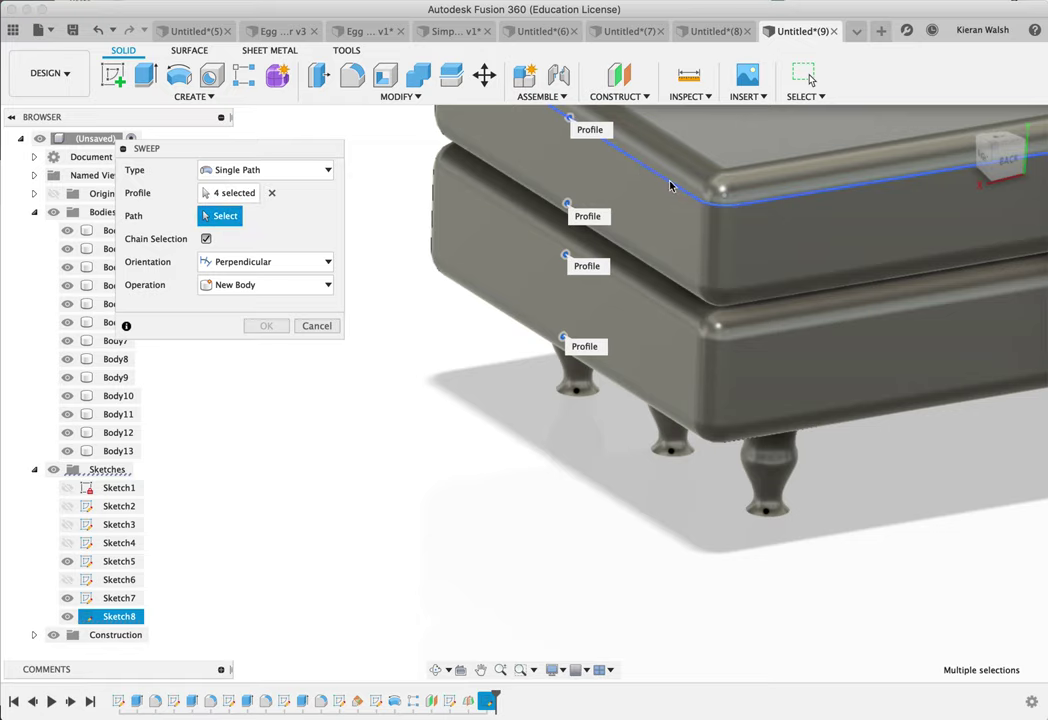
scroll(670, 186, "up", 3)
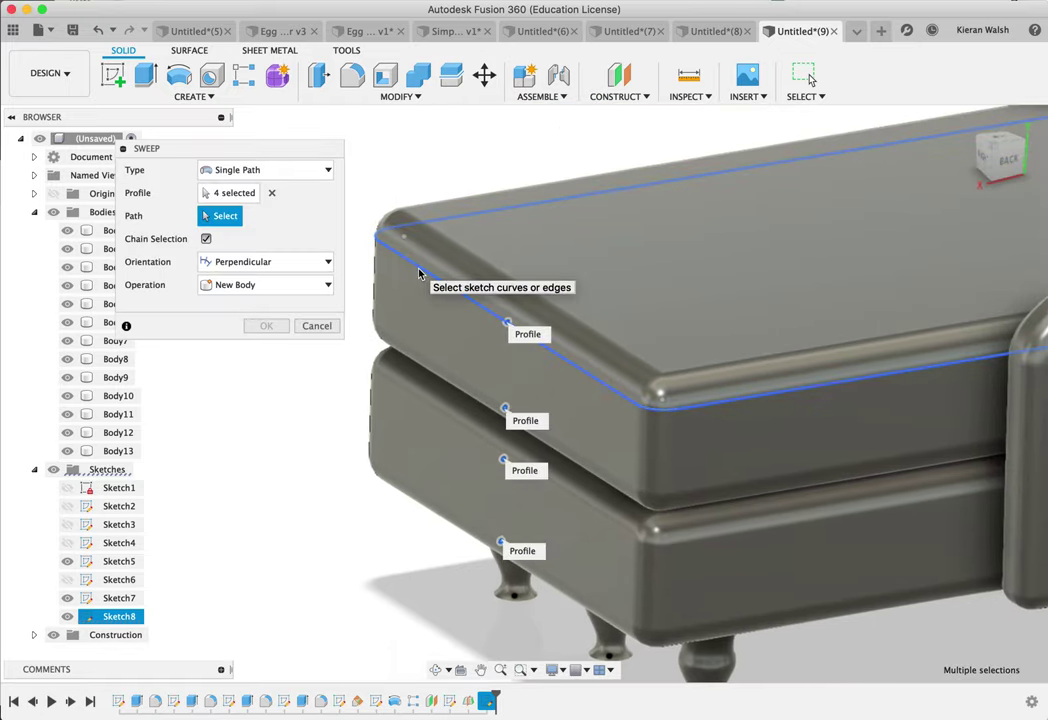
left_click(419, 273)
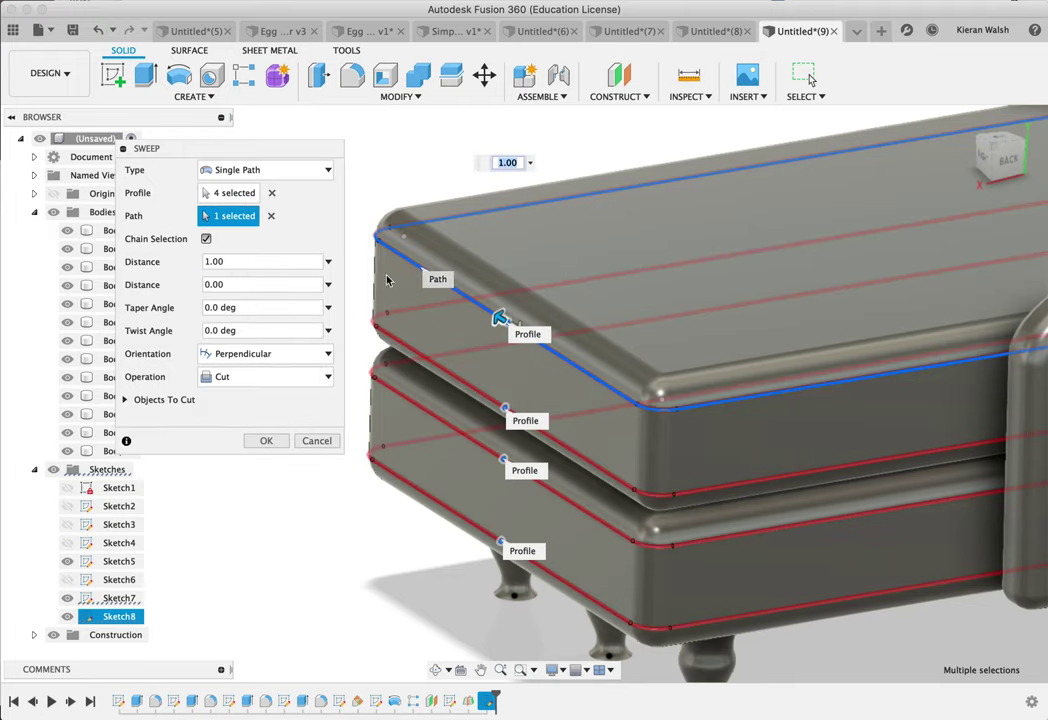
left_click(268, 377)
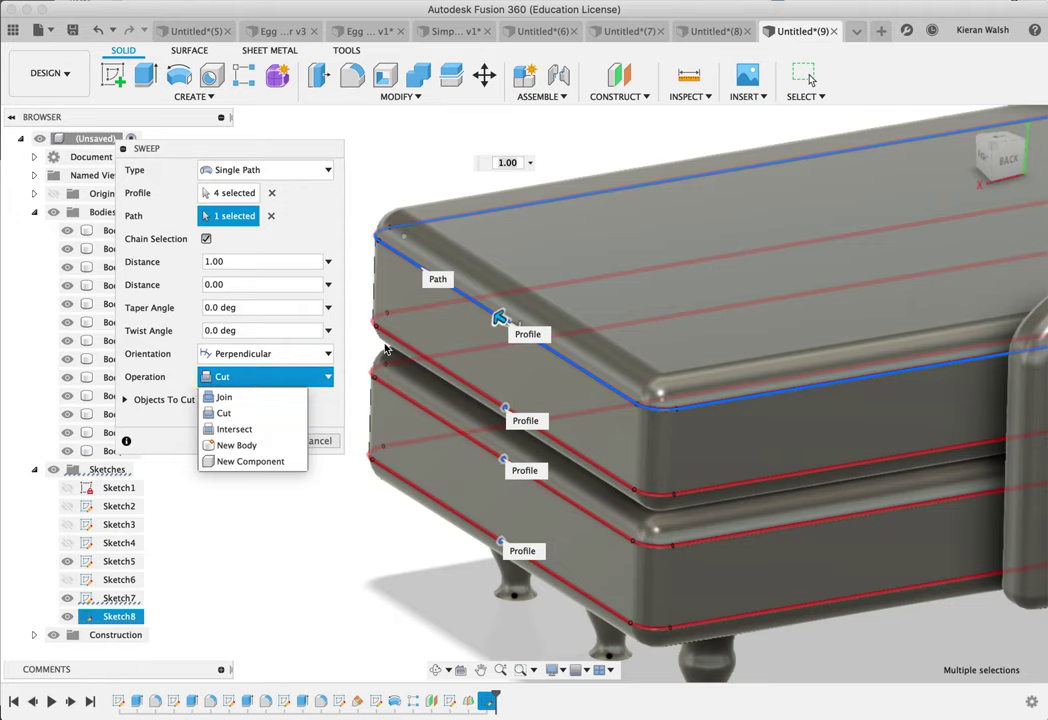
left_click(224, 397)
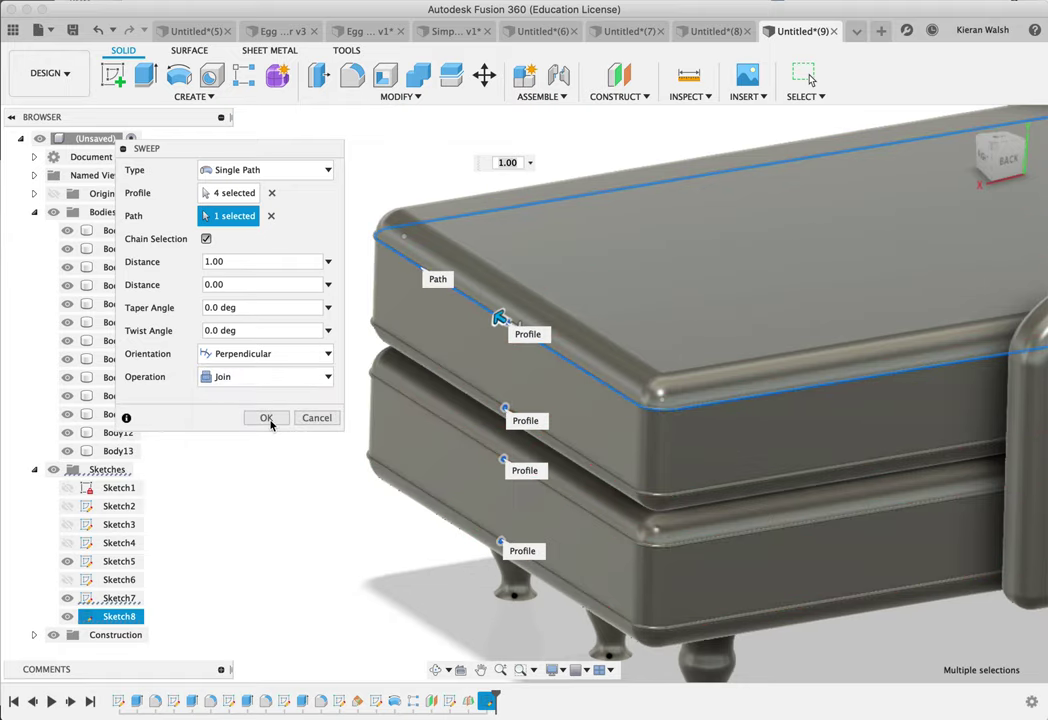
left_click(267, 418)
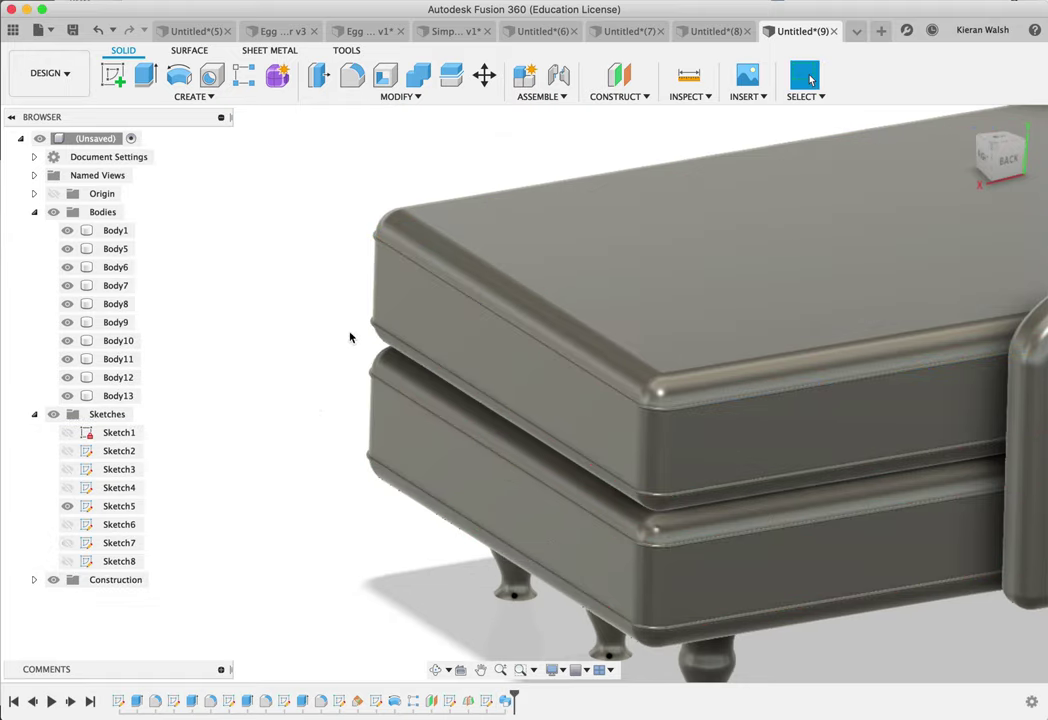
Step: Examine the swept piping around the cushion and base, the headrest and the whole sofa from several sides
middle_click_drag(350, 337, 333, 311, "shift")
scroll(590, 300, "down", 4)
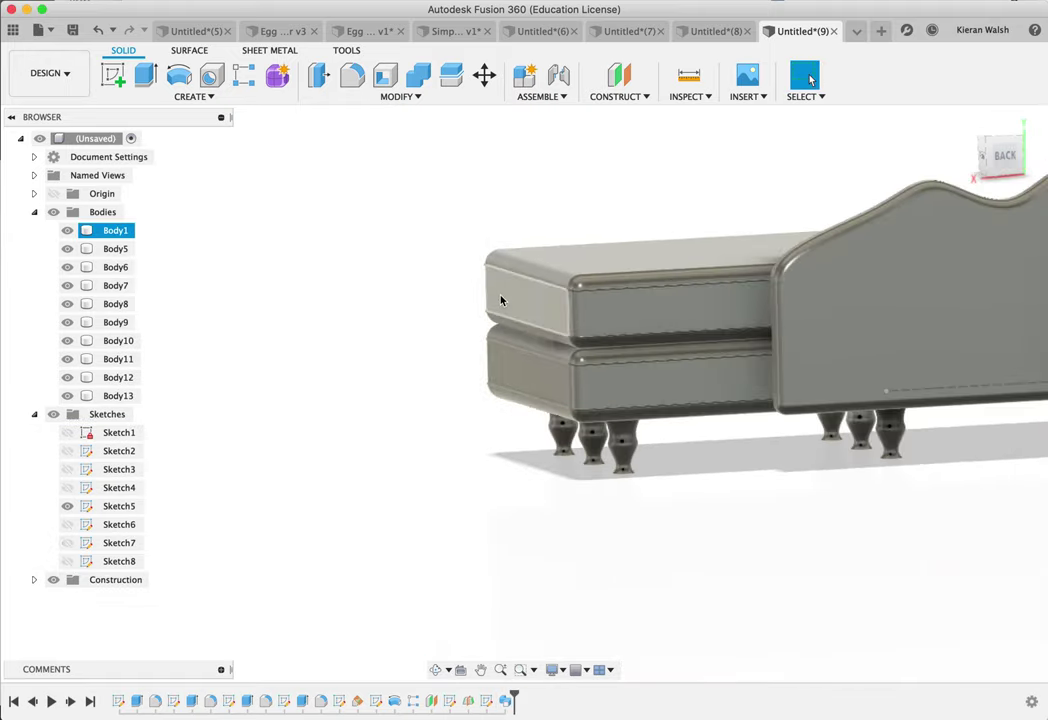
scroll(560, 302, "up", 8)
middle_click_drag(627, 314, 432, 338, "shift")
scroll(670, 359, "down", 4)
scroll(387, 358, "down", 5)
scroll(377, 259, "up", 5)
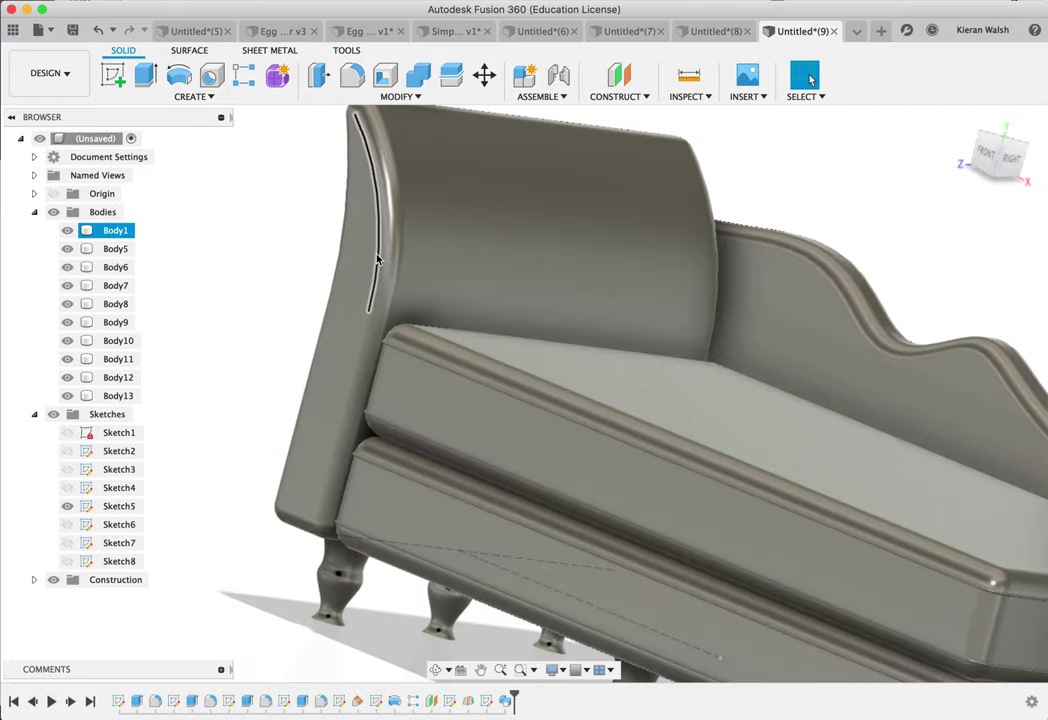
middle_click_drag(387, 204, 383, 279, "shift")
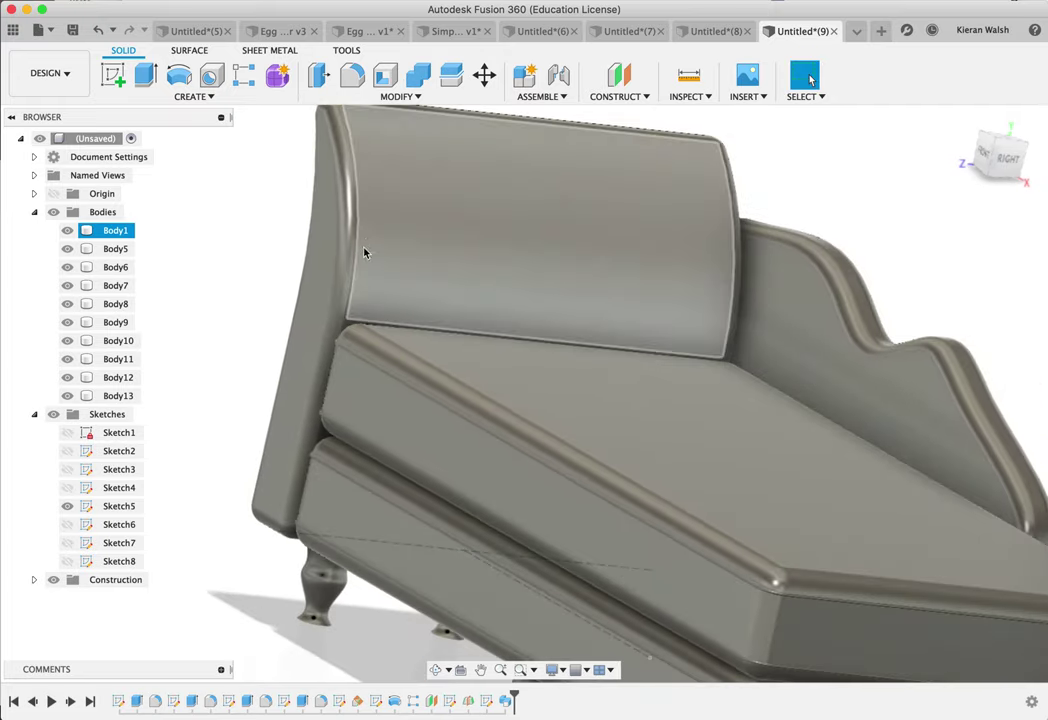
middle_click_drag(363, 181, 785, 450, "shift")
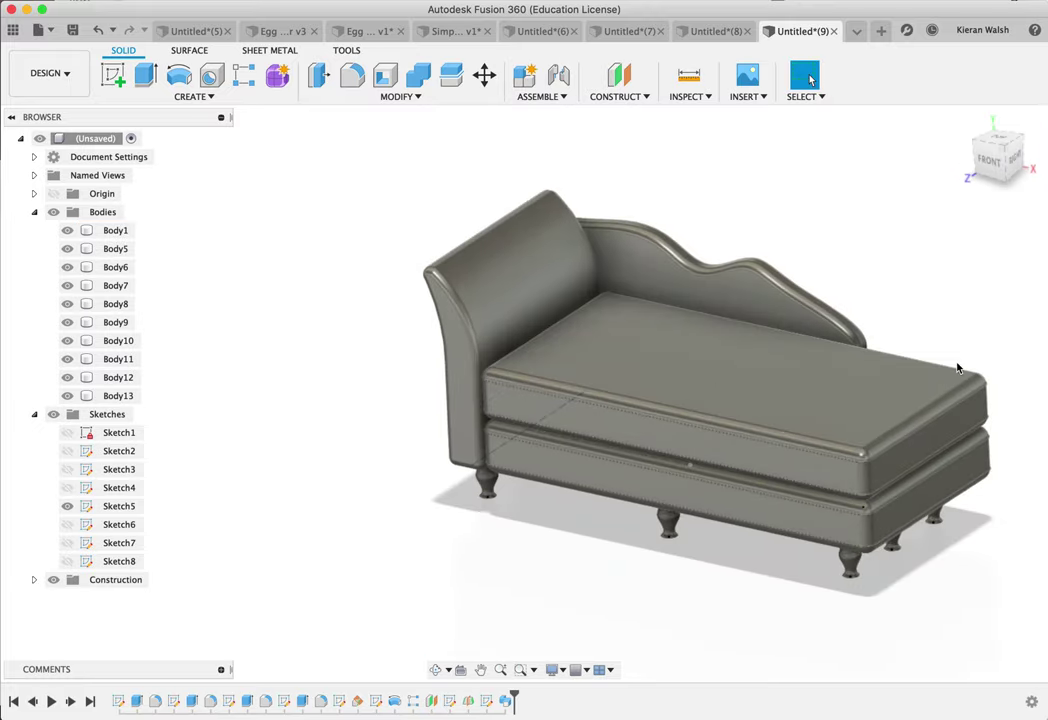
scroll(949, 369, "up", 4)
left_click(670, 329)
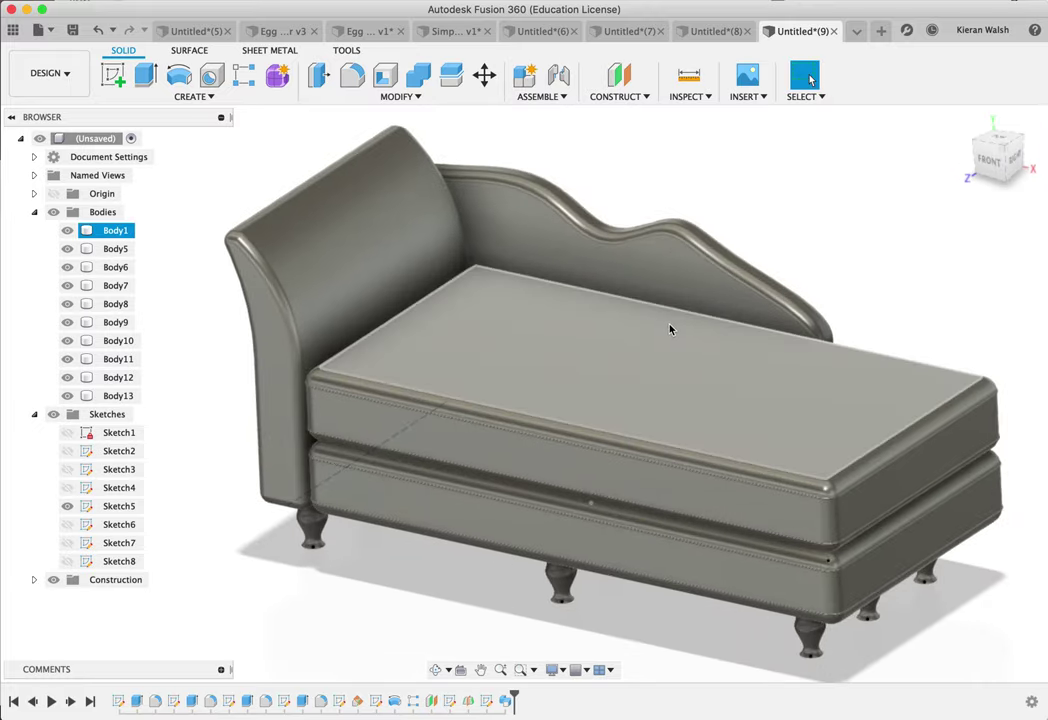
left_click(650, 180)
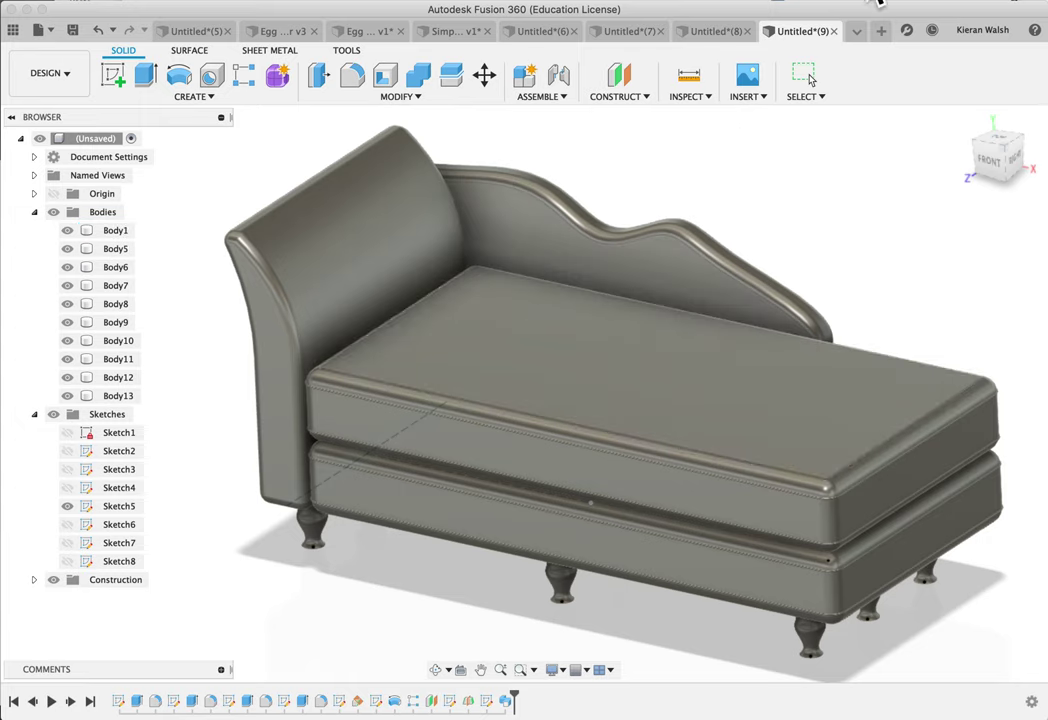
Step: Apply the Fabric (Generic) cloth appearance to the whole upholstered sofa body
key("a")
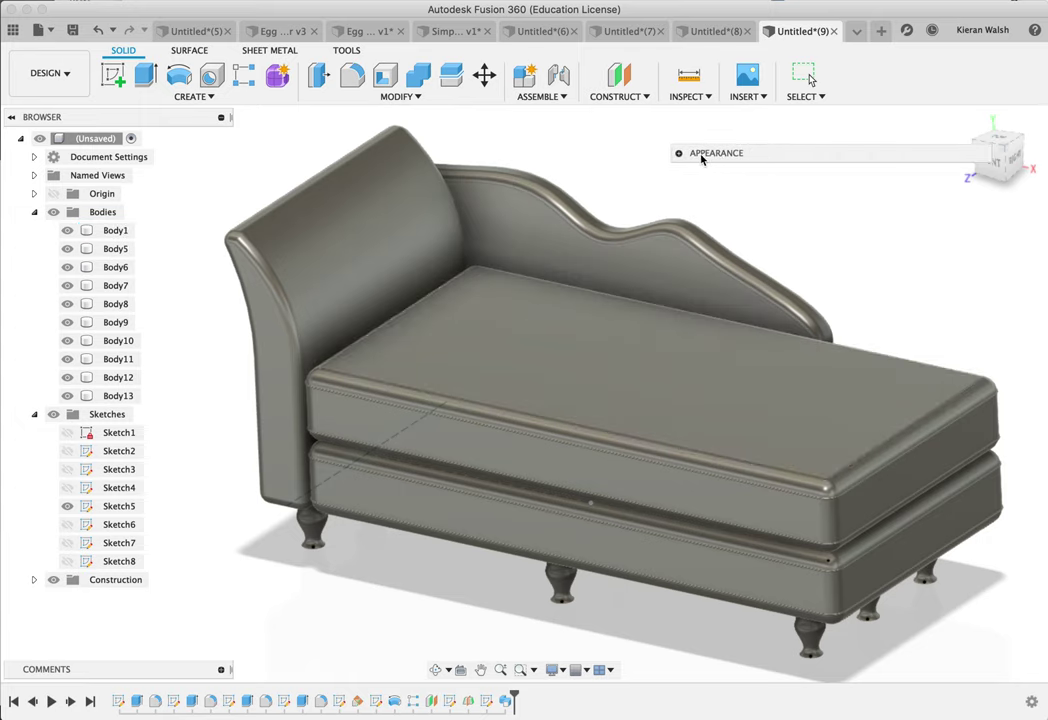
left_click(679, 154)
scroll(800, 536, "up", 5)
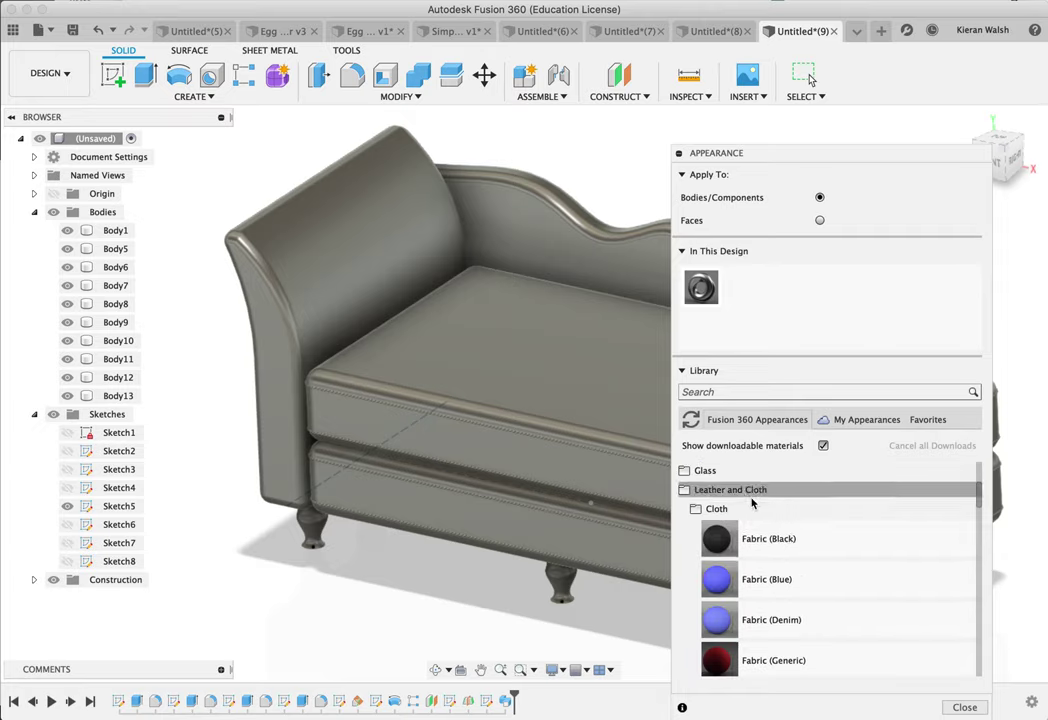
scroll(752, 503, "down", 5)
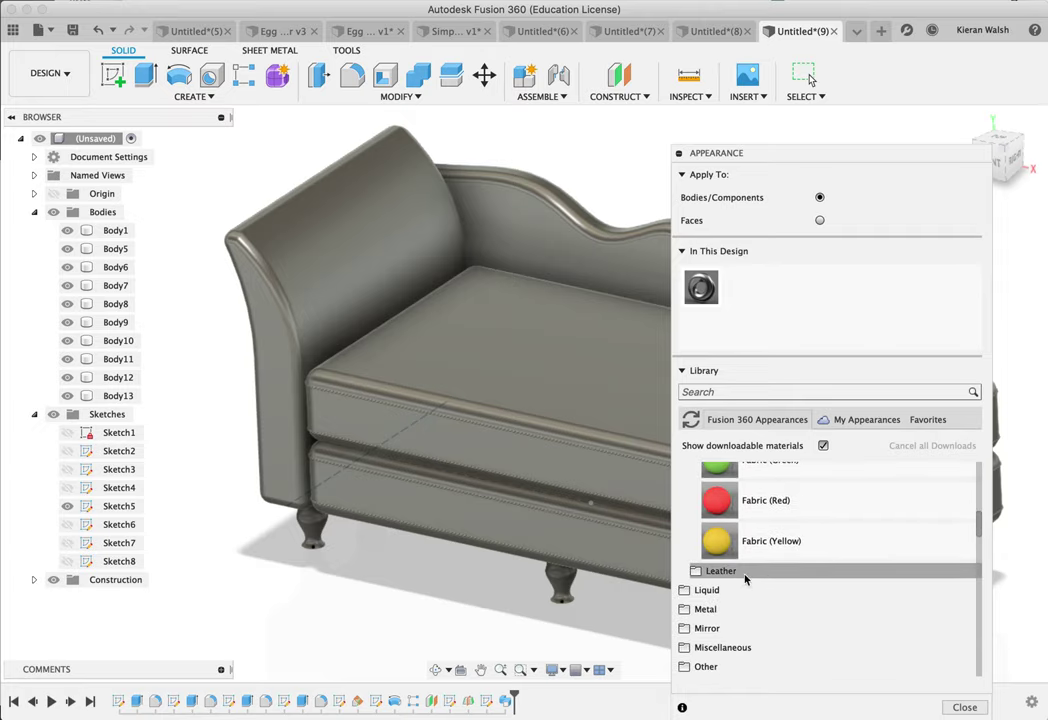
scroll(780, 540, "up", 3)
scroll(760, 530, "down", 4)
scroll(722, 512, "up", 2)
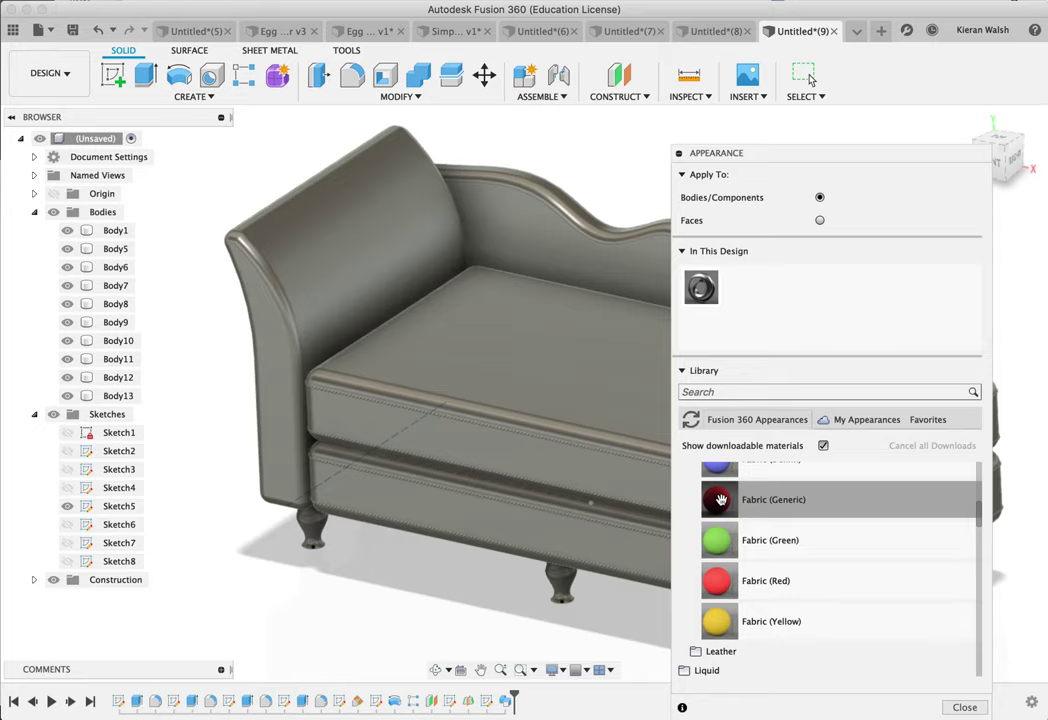
left_click_drag(720, 499, 555, 416)
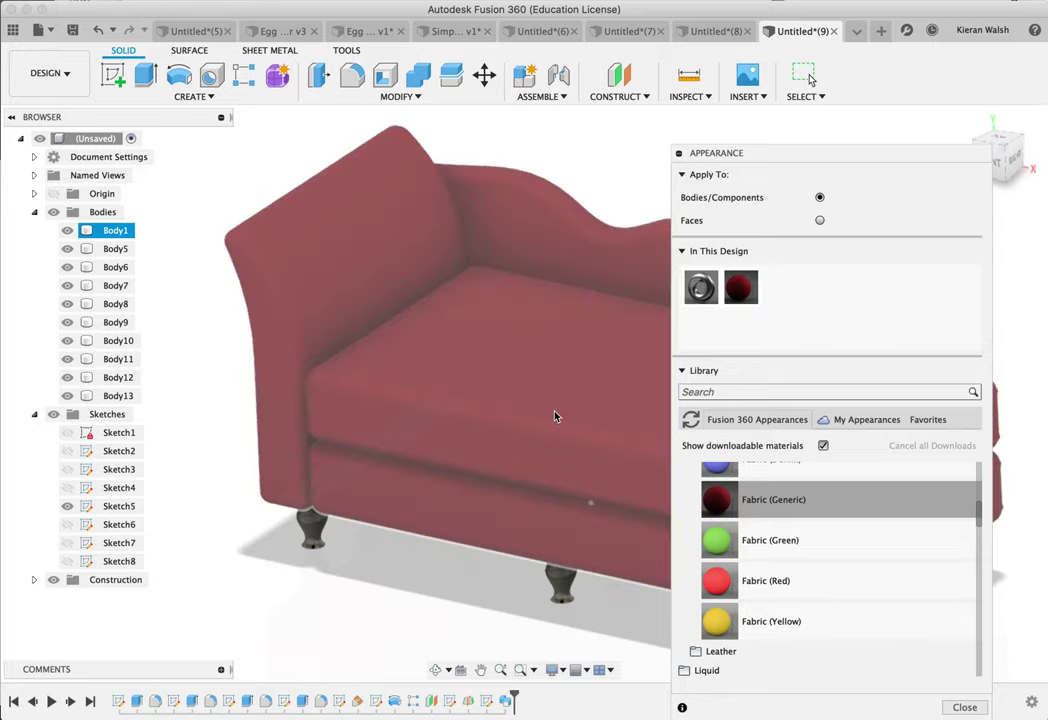
Step: Look through the paint and plastic appearances and the remaining library categories for a finish for the legs
scroll(429, 262, "down", 5)
scroll(429, 263, "down", 3)
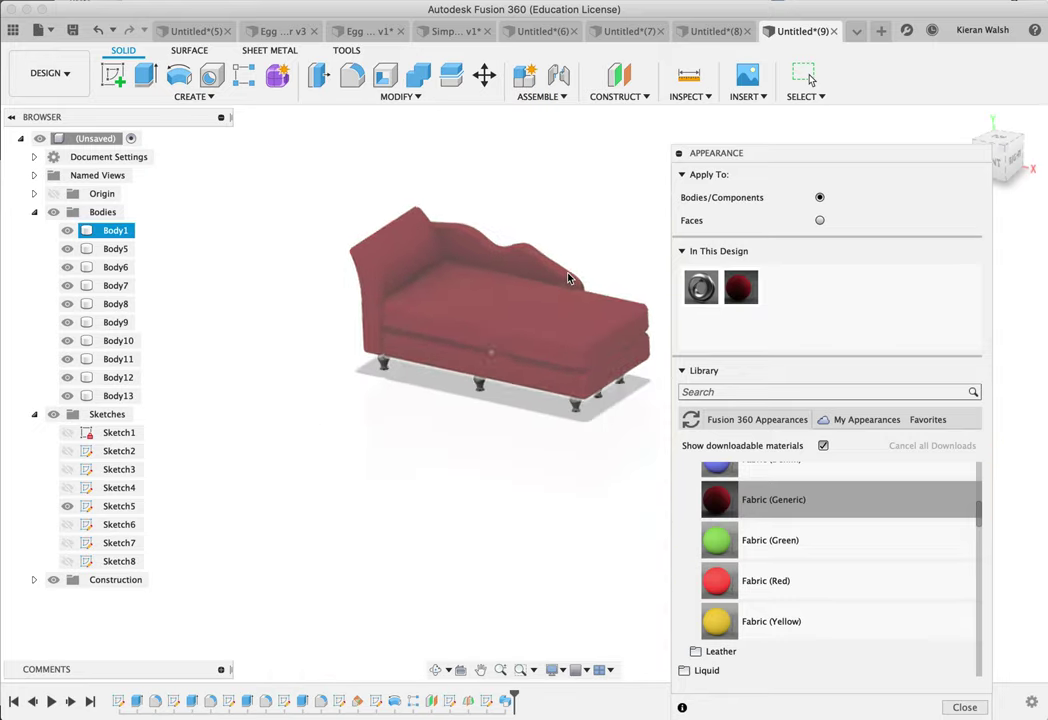
scroll(568, 276, "up", 5)
mouse_move(484, 368)
middle_mouse_down("shift")
mouse_move(483, 258)
mouse_move(490, 345)
middle_mouse_up("shift")
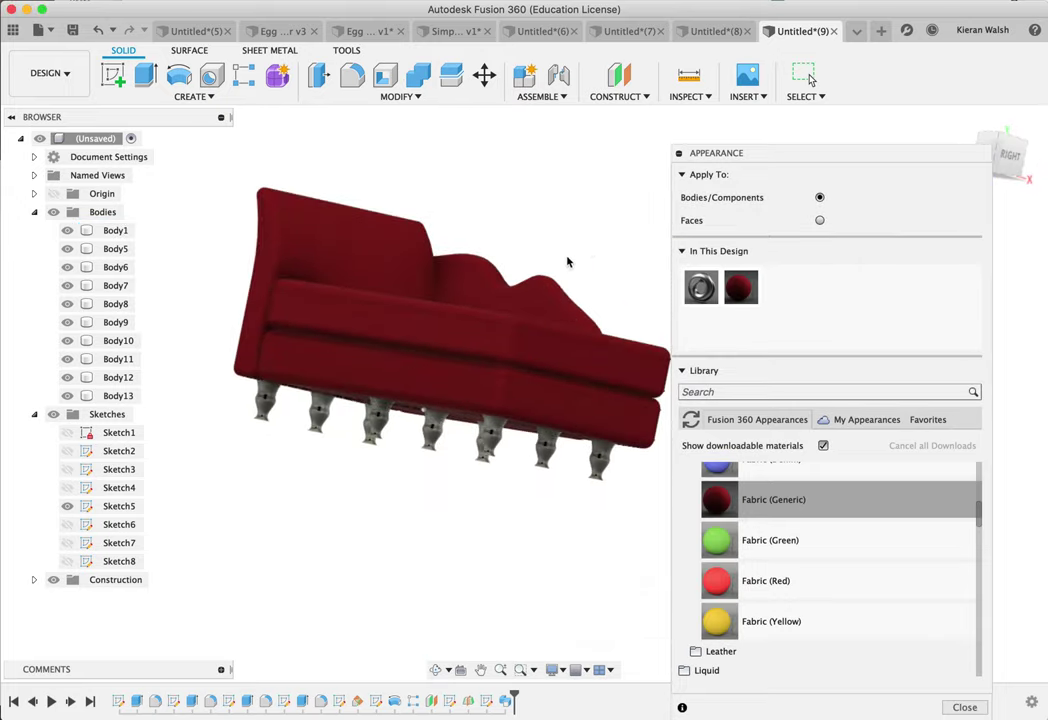
scroll(827, 576, "down", 5)
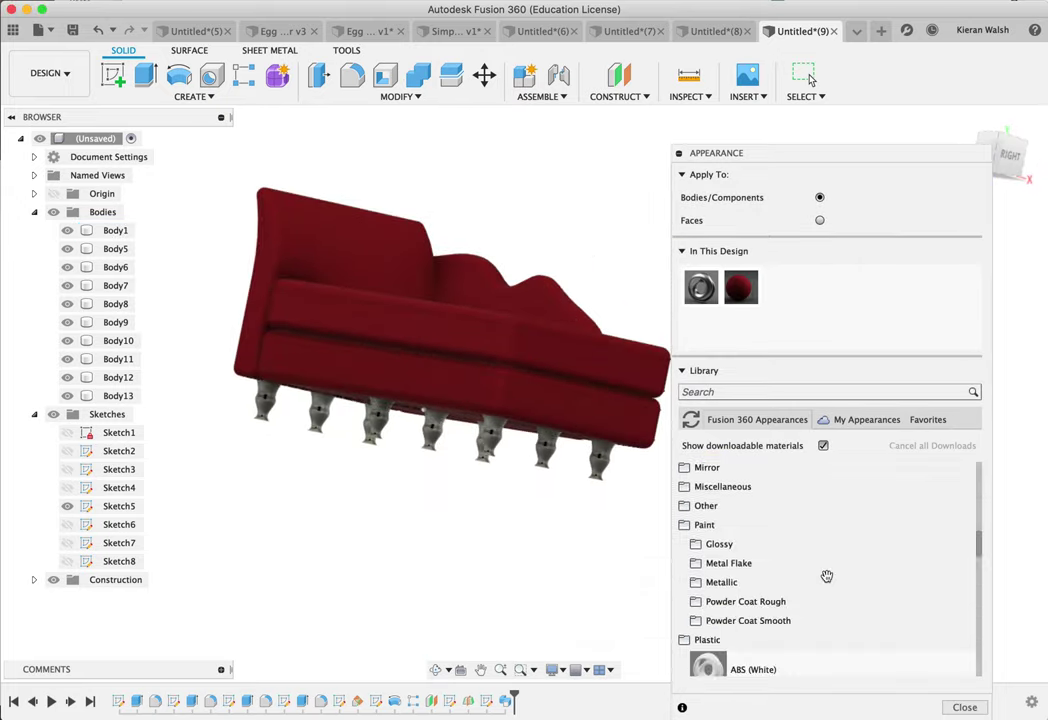
scroll(827, 576, "down", 10)
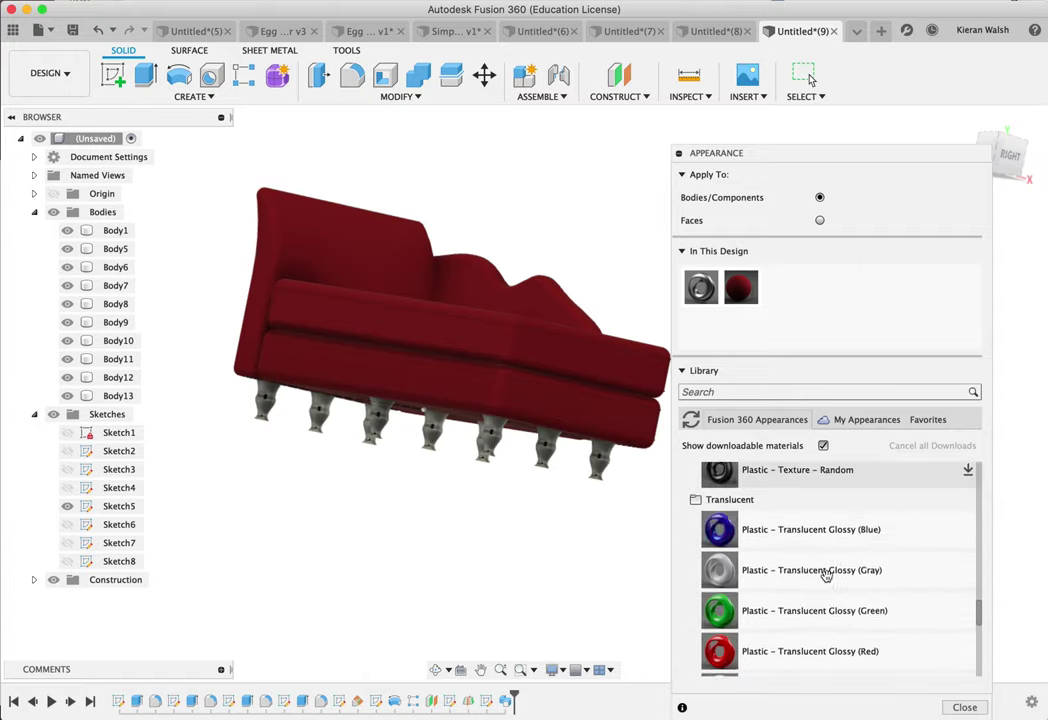
scroll(827, 576, "down", 3)
scroll(827, 577, "up", 5)
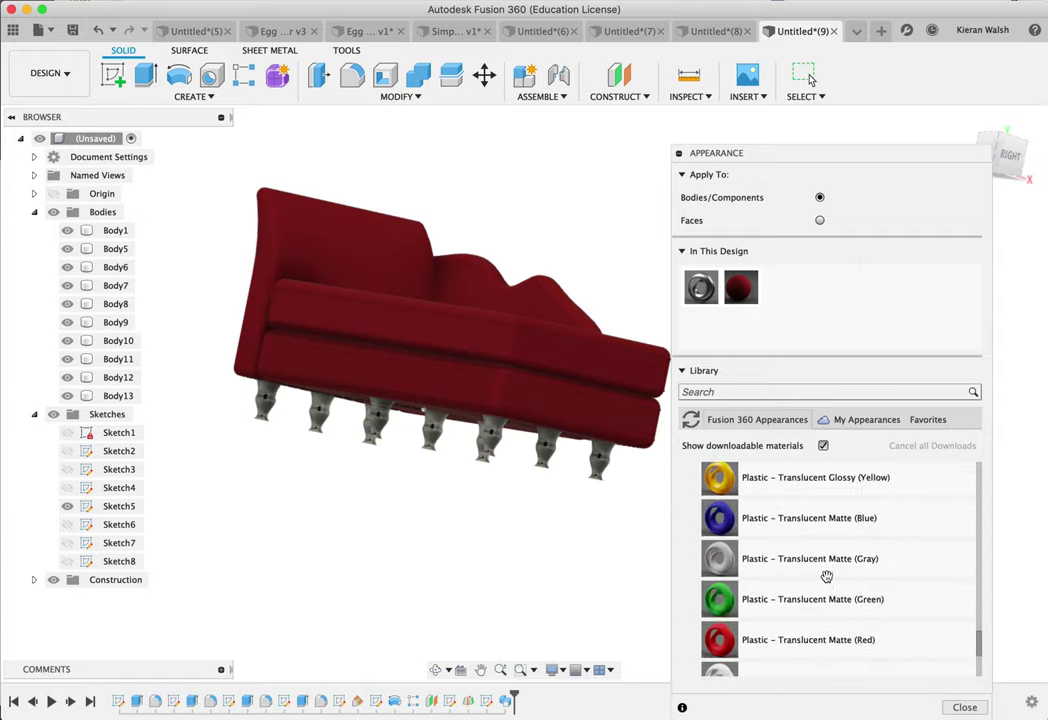
scroll(827, 576, "up", 8)
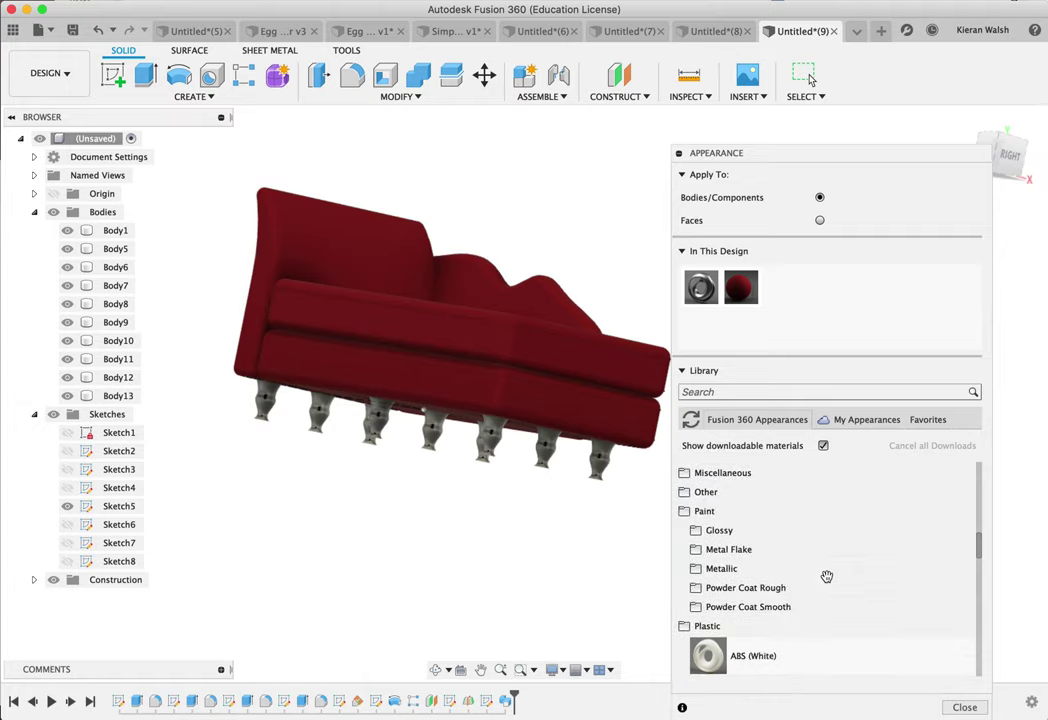
scroll(823, 541, "up", 3)
scroll(784, 554, "up", 2)
scroll(755, 543, "down", 4)
scroll(755, 517, "up", 2)
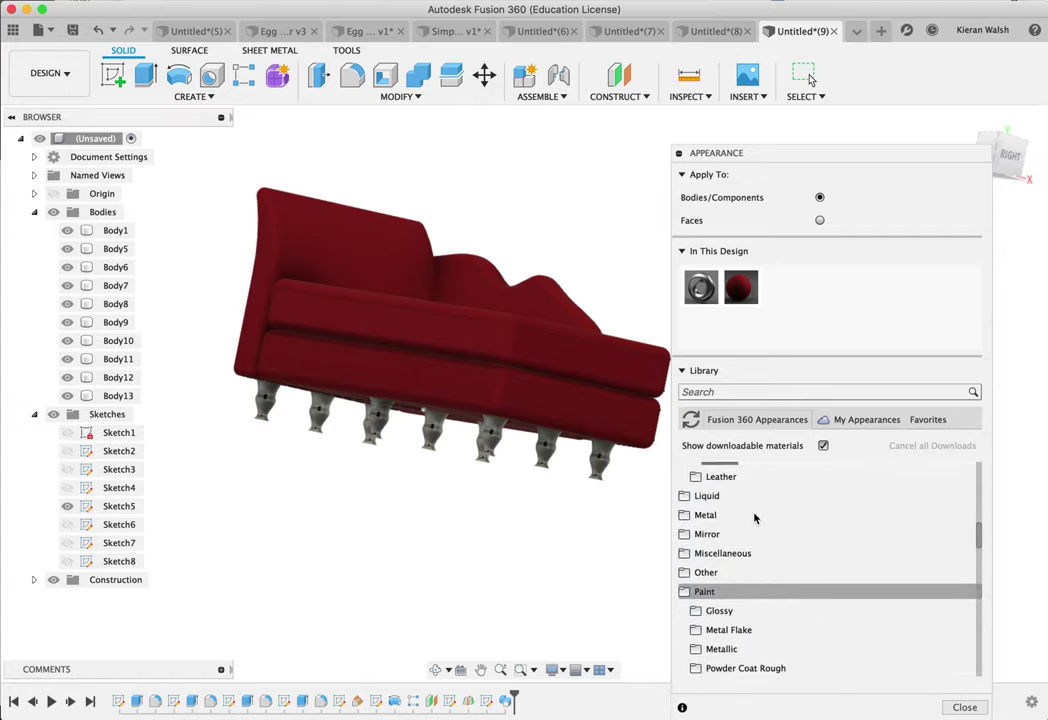
Step: Apply the Brass – Polished metal appearance to all nine turned legs under the sofa
scroll(722, 517, "down", 3)
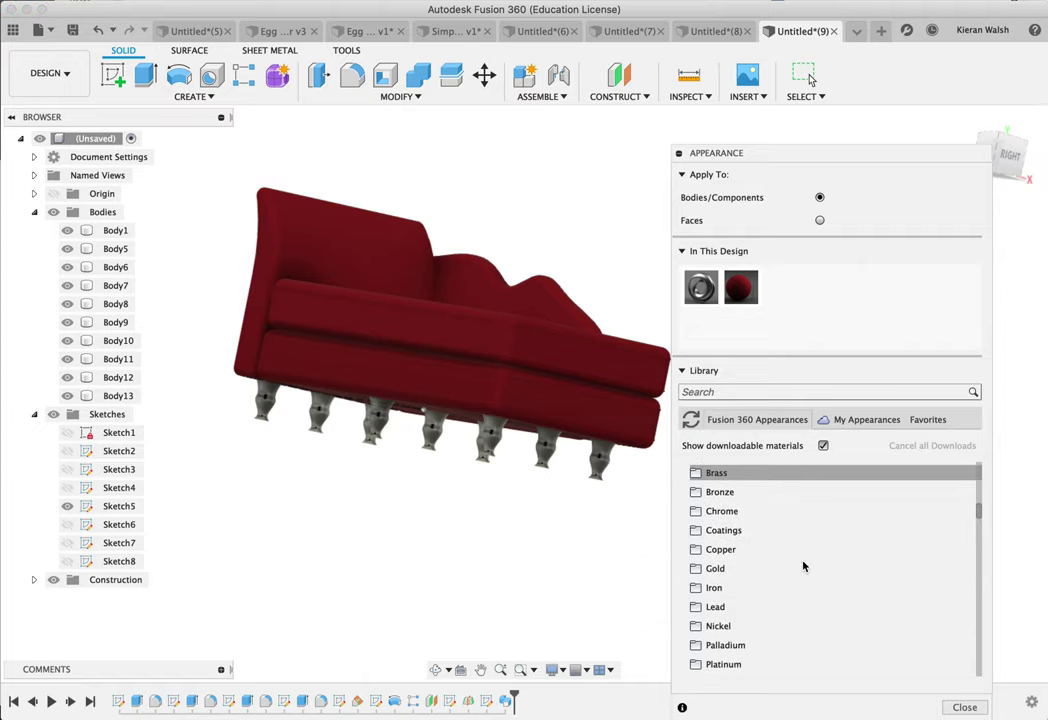
left_click(740, 476)
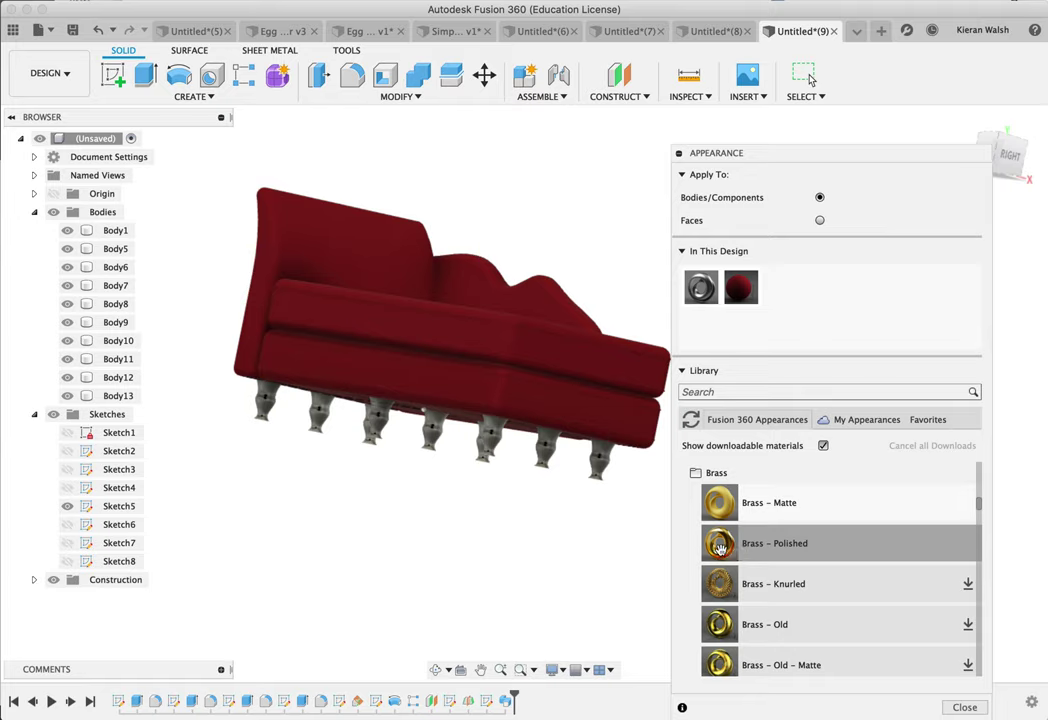
left_click_drag(619, 486, 548, 456)
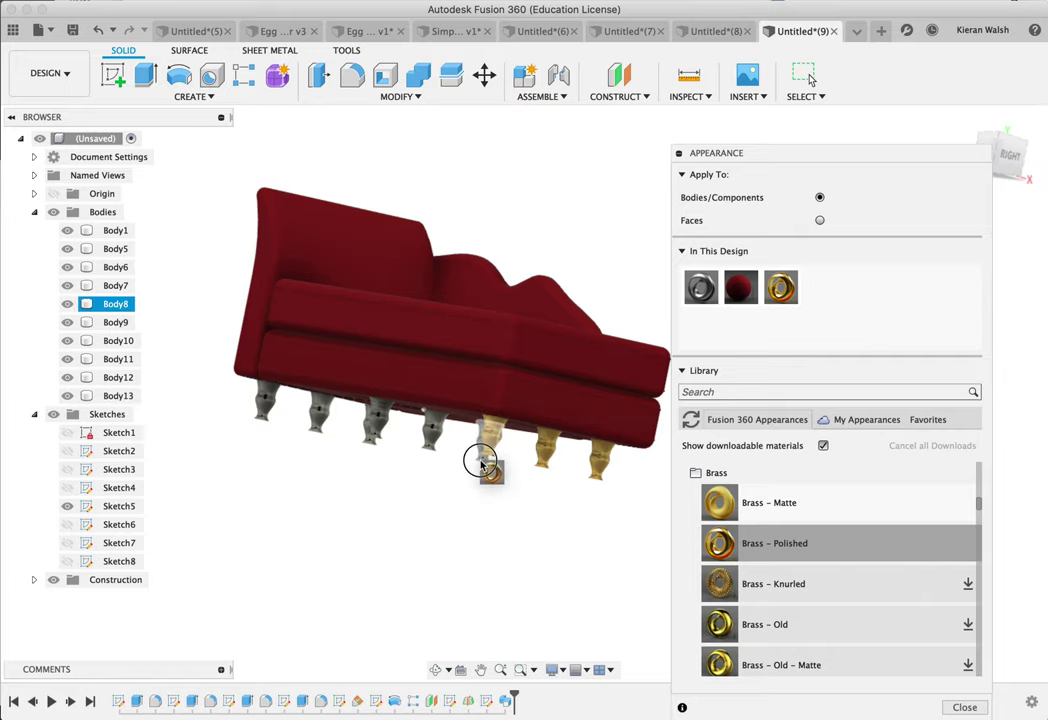
middle_click_drag(573, 549, 587, 505, "shift")
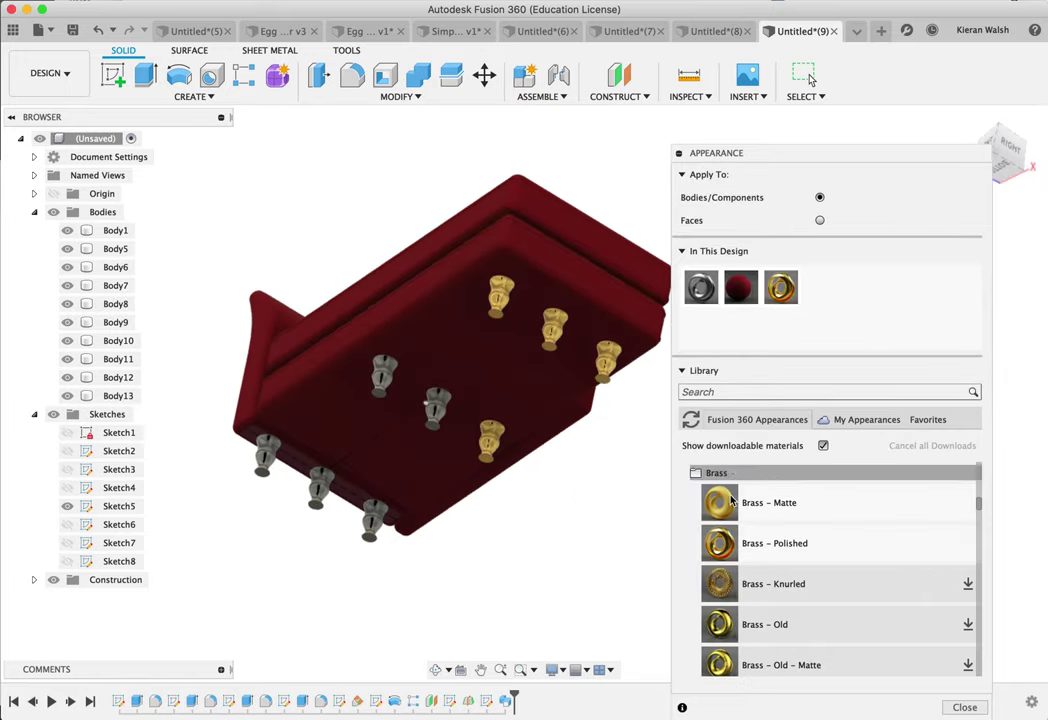
left_click_drag(718, 553, 438, 408)
left_click_drag(560, 472, 376, 533)
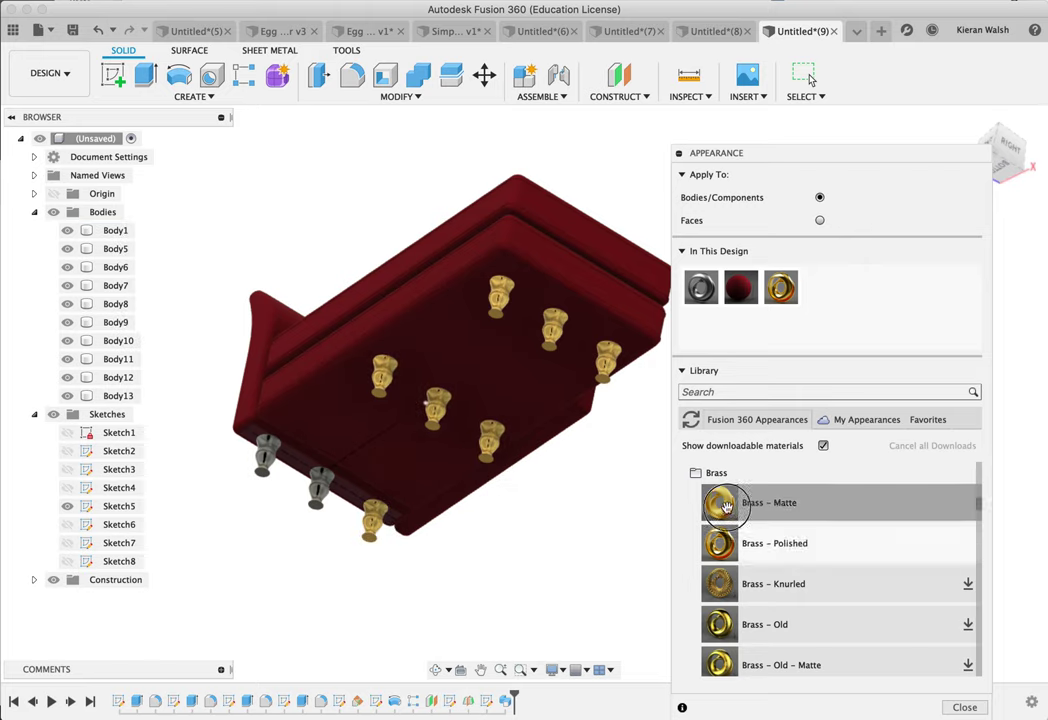
left_click_drag(604, 510, 320, 484)
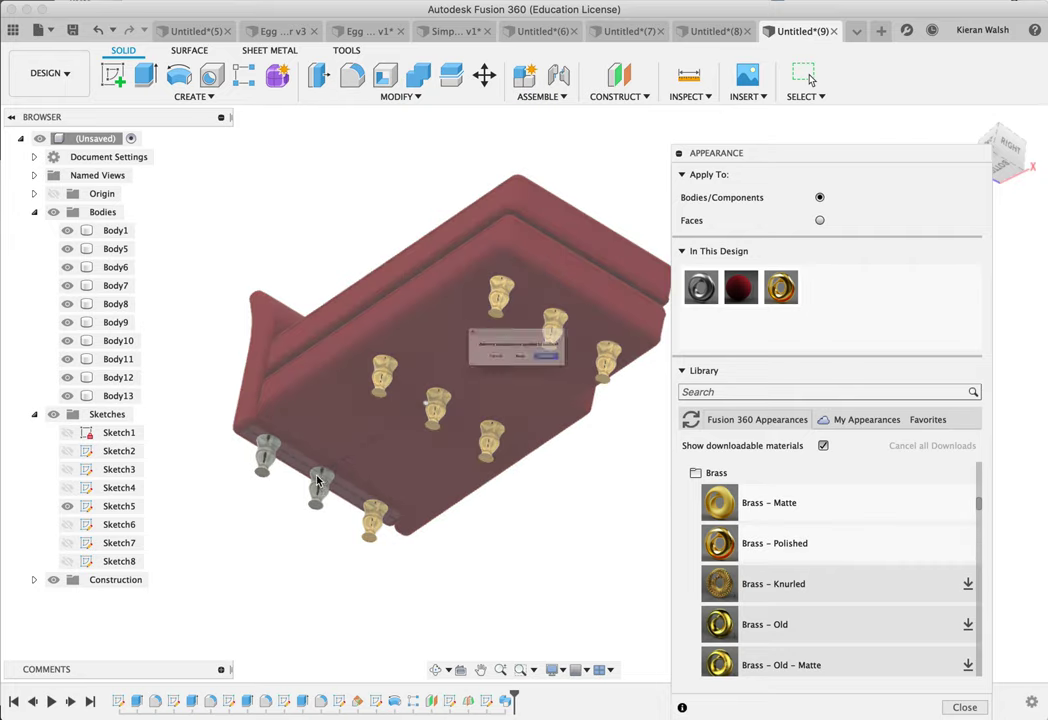
left_click(489, 372)
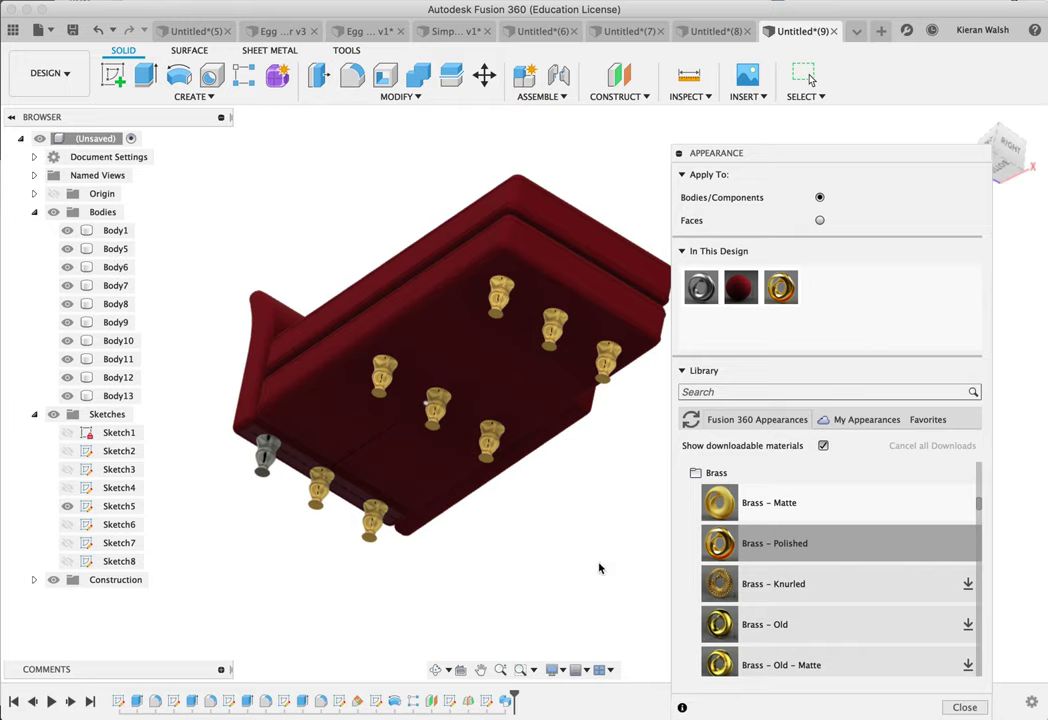
middle_click_drag(369, 562, 379, 613, "shift")
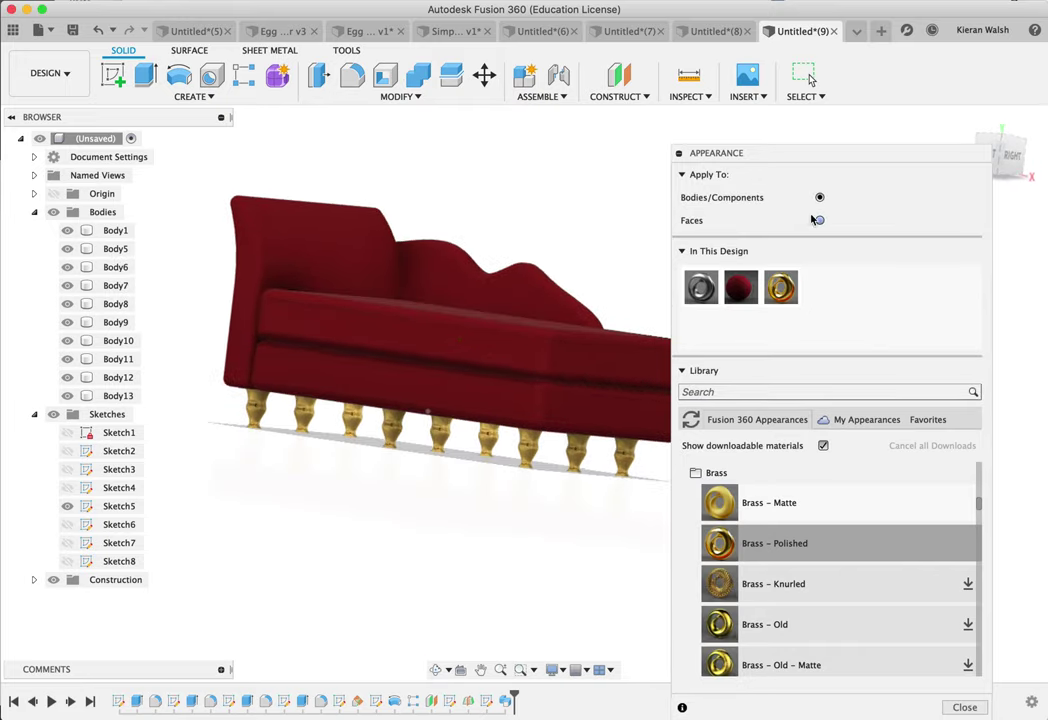
Step: Look through the brass and stainless steel appearances, then collapse the Stainless and Metal categories
scroll(812, 484, "down", 2)
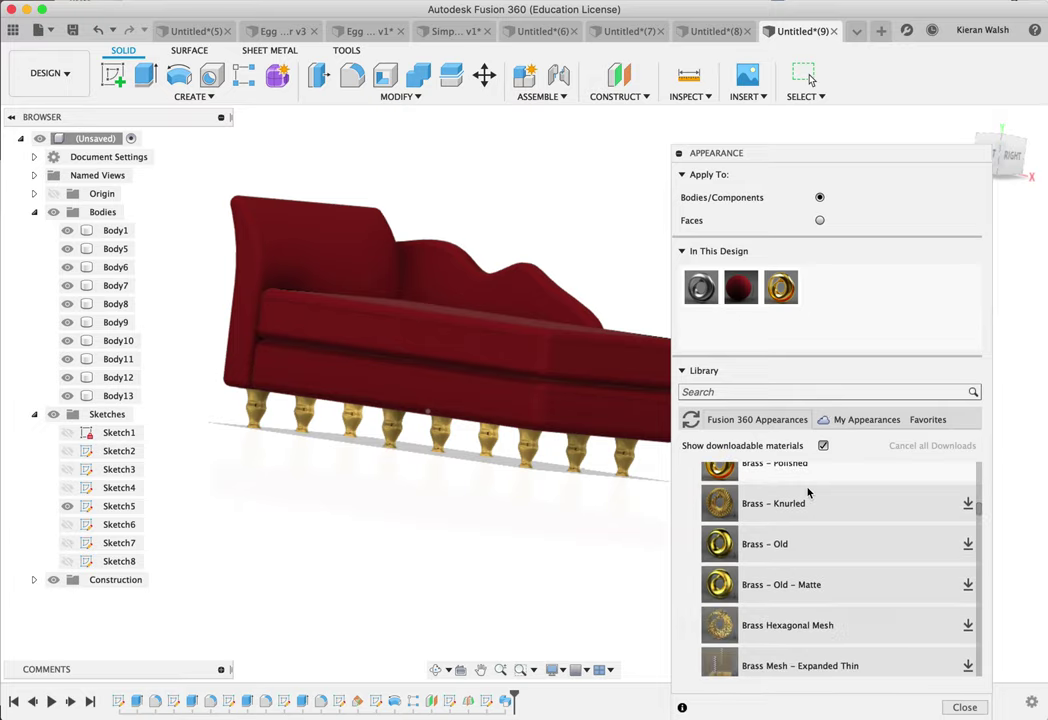
scroll(812, 484, "up", 4)
scroll(815, 578, "down", 10)
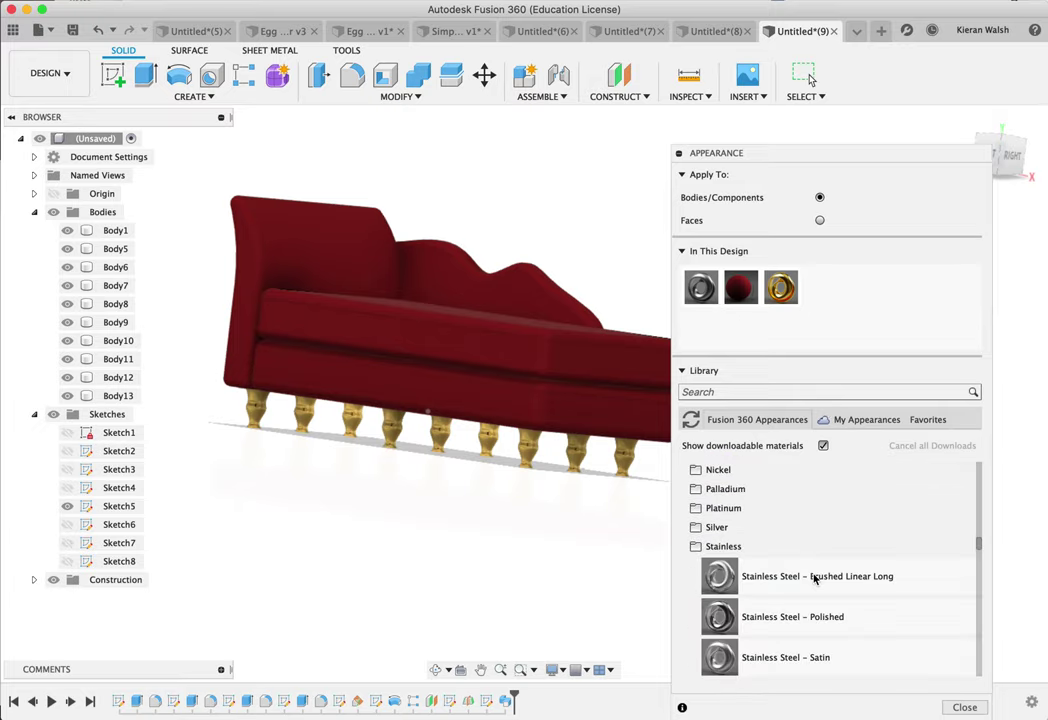
scroll(814, 579, "down", 10)
scroll(814, 579, "up", 7)
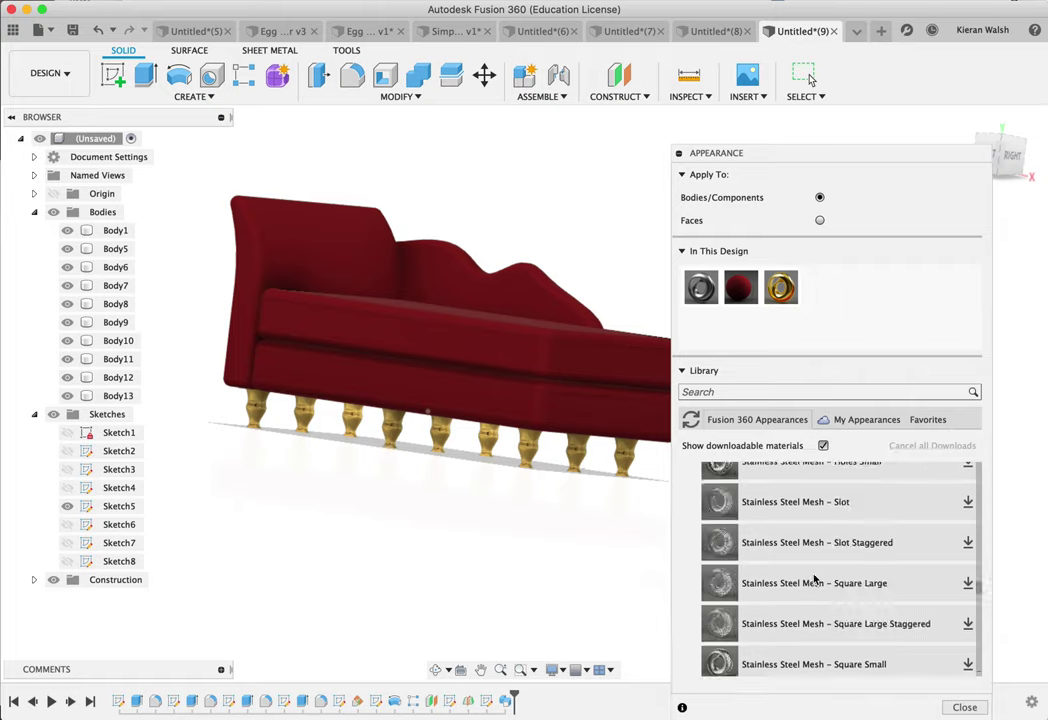
scroll(814, 579, "up", 5)
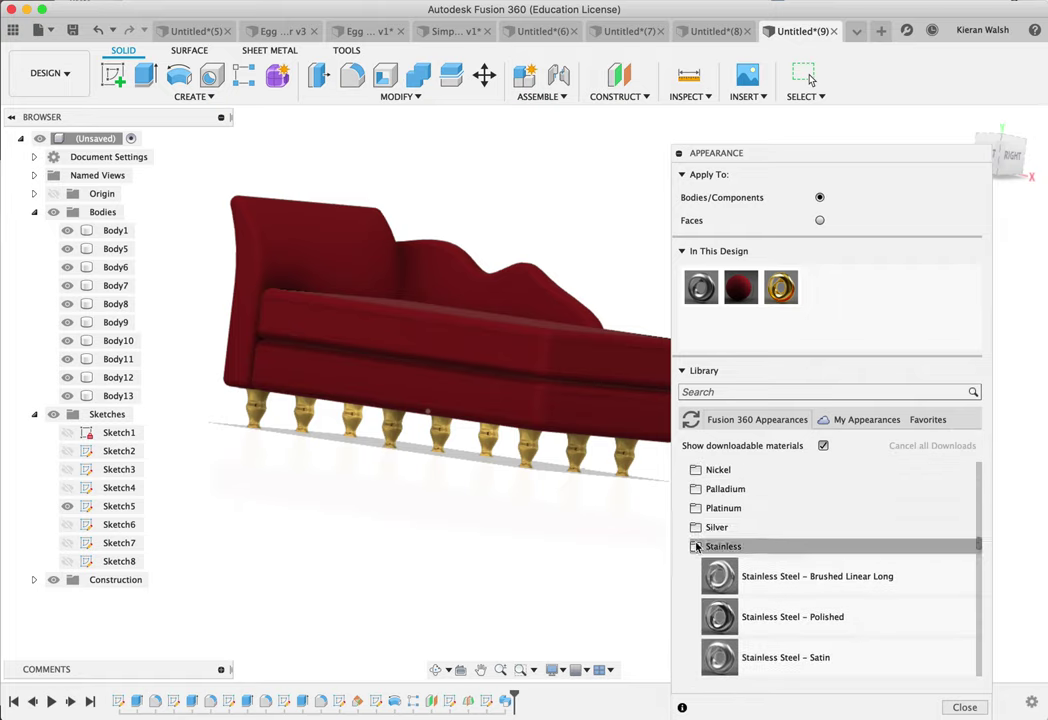
left_click(752, 546)
scroll(752, 546, "up", 4)
scroll(748, 519, "up", 10)
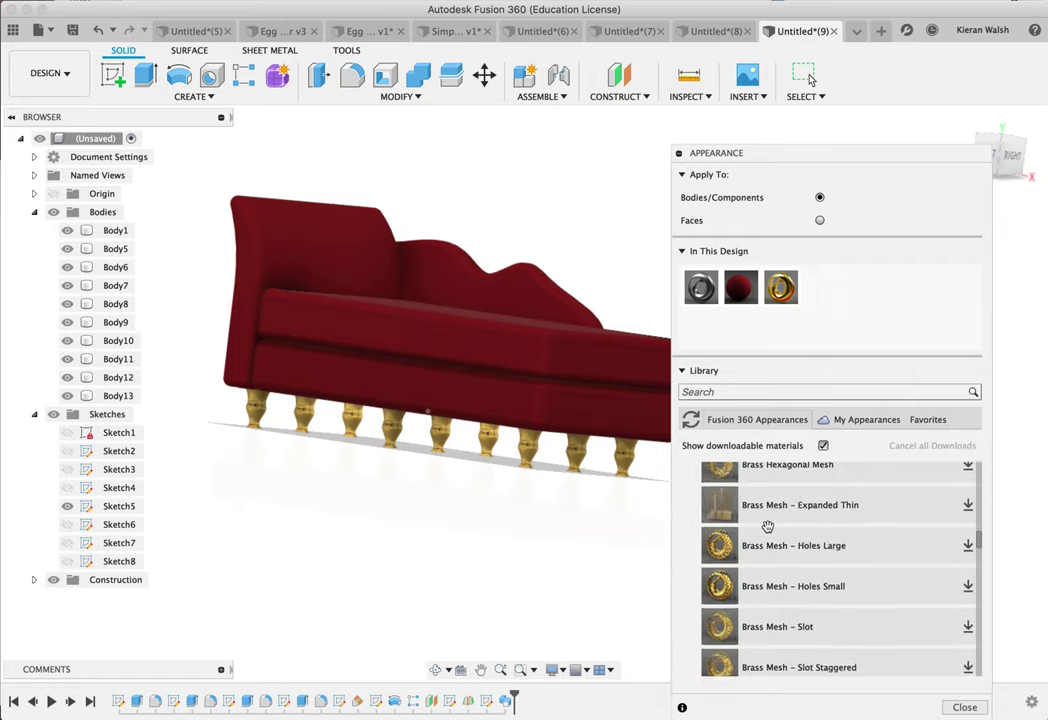
left_click(700, 514)
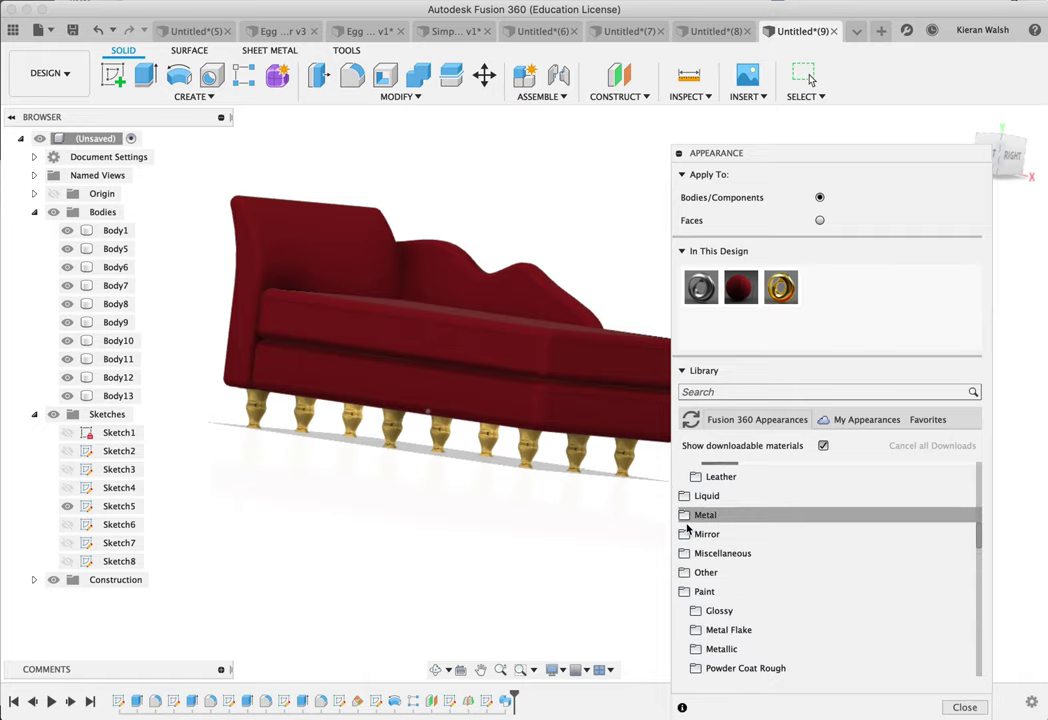
Step: Expand the Leather category under Leather and Cloth and look through its matte leather appearances
scroll(759, 524, "up", 2)
scroll(759, 524, "up", 5)
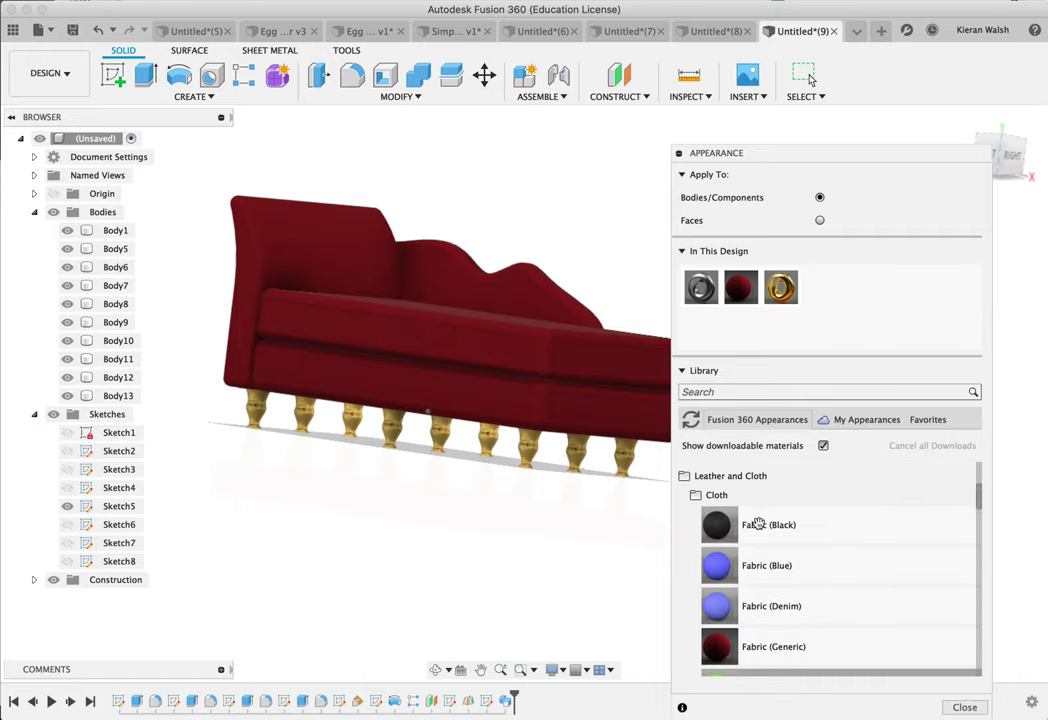
scroll(758, 524, "down", 5)
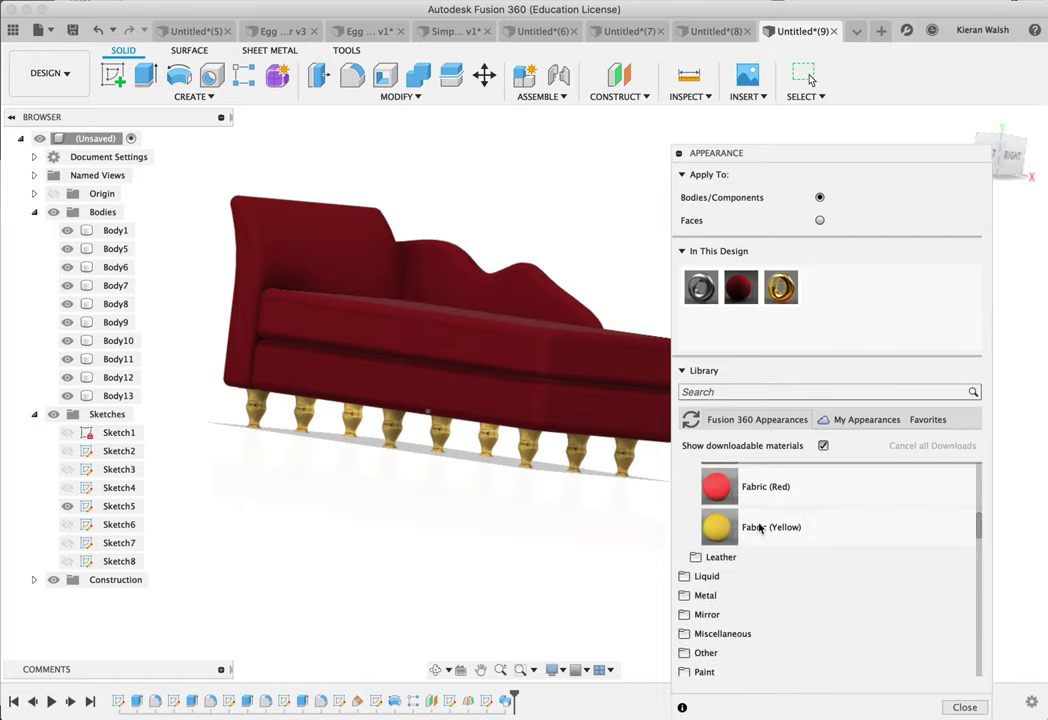
left_click(725, 558)
scroll(787, 575, "down", 5)
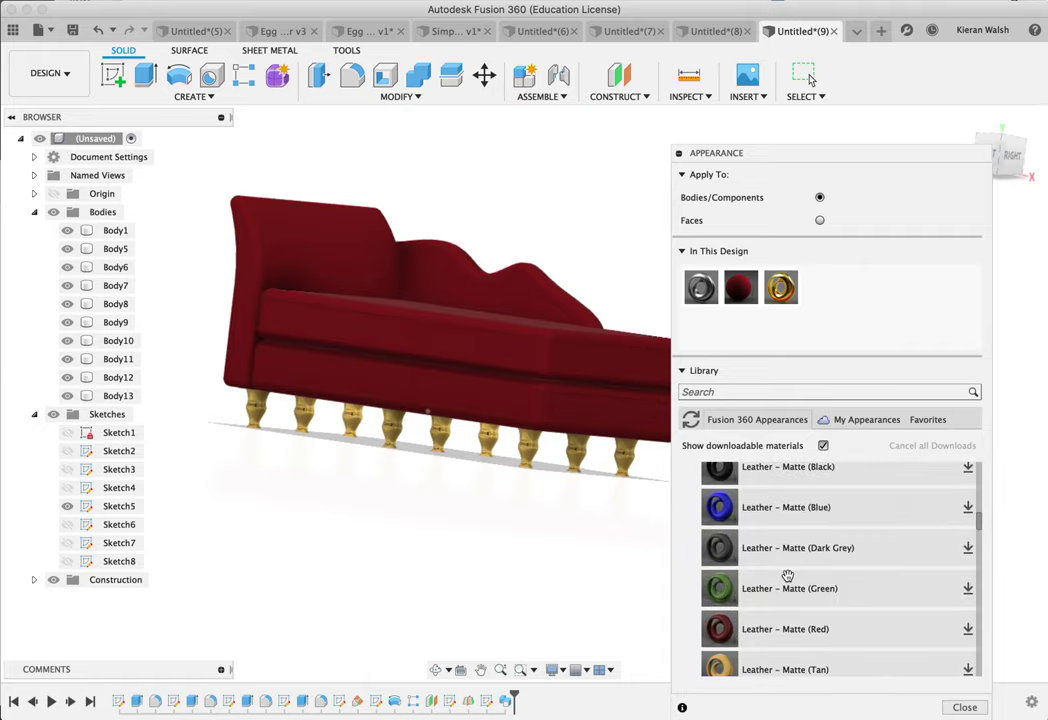
scroll(765, 553, "up", 3)
scroll(760, 560, "down", 3)
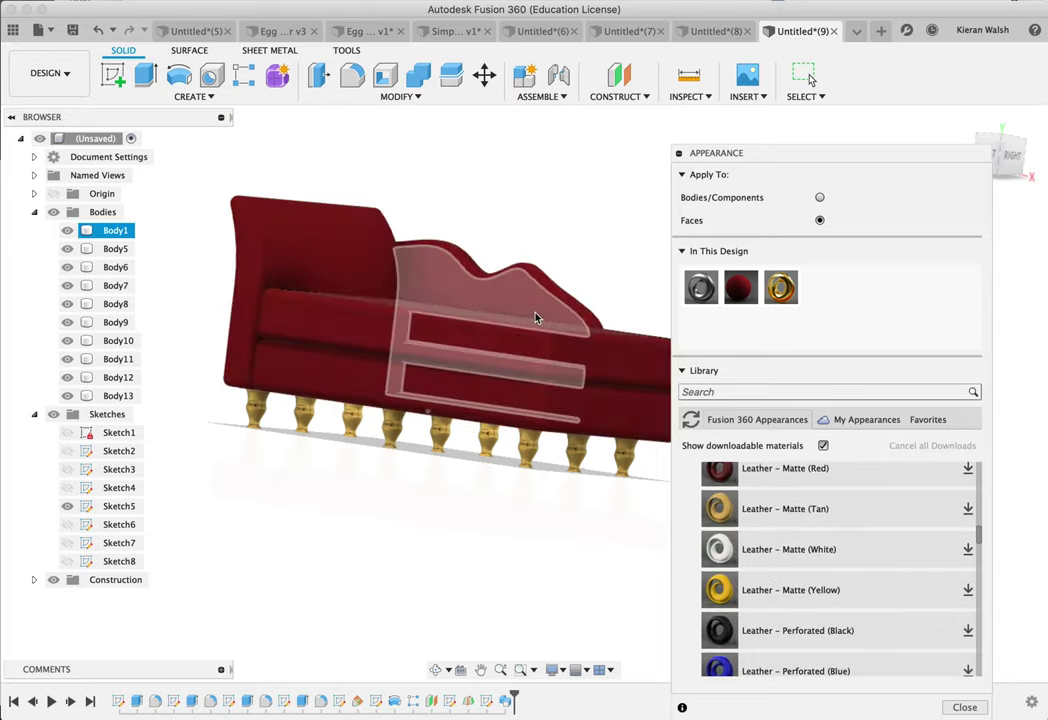
Step: Switch appearance assignment to faces and select the piping face along the cushion's upper edge at the foot end
scroll(536, 318, "down", 1)
scroll(538, 320, "up", 5)
middle_click_drag(547, 327, 561, 378, "shift")
scroll(578, 381, "up", 3)
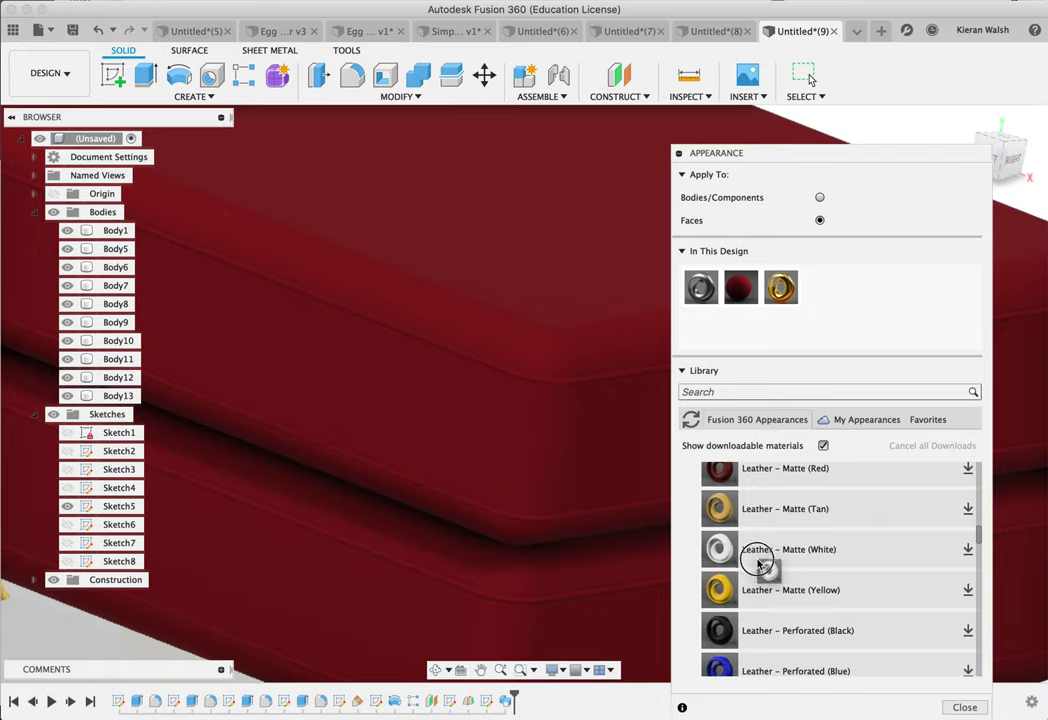
scroll(708, 478, "up", 6)
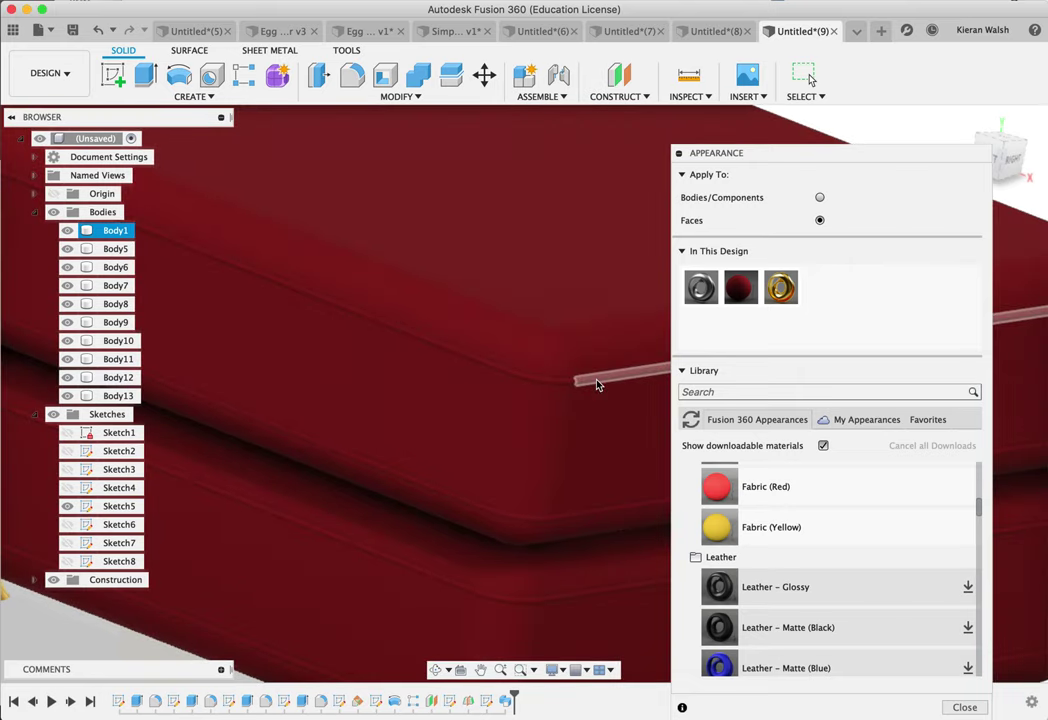
left_click(597, 384)
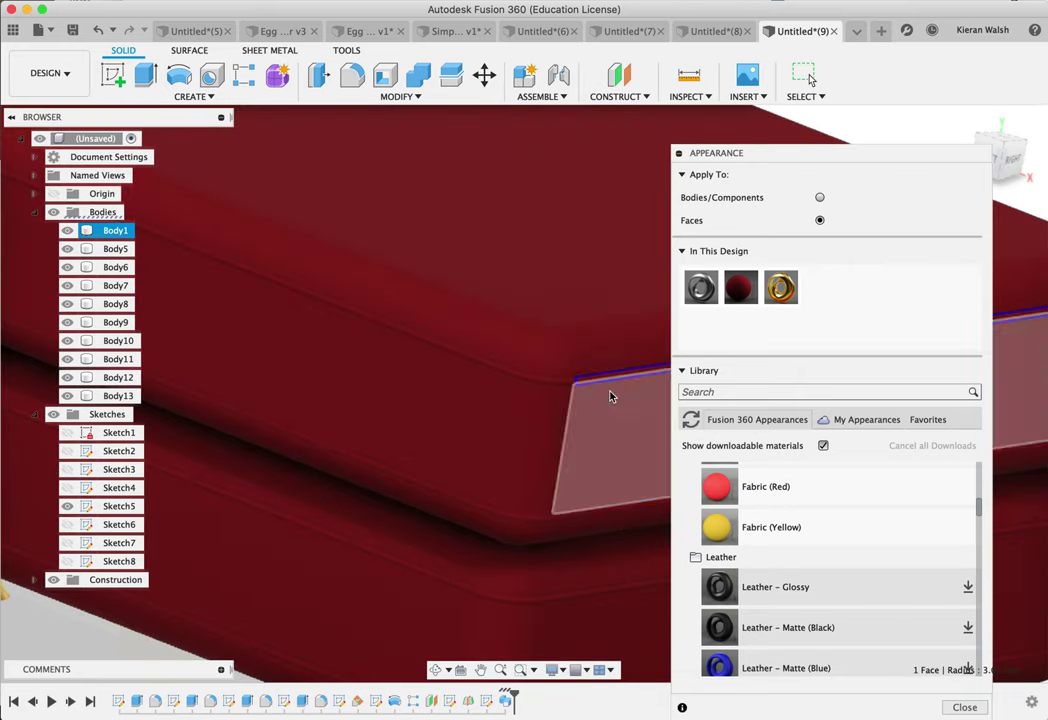
Step: Download the Leather – Matte (White) appearance and apply it to the piping face along the cushion's upper foot-end edge
scroll(760, 582, "down", 5)
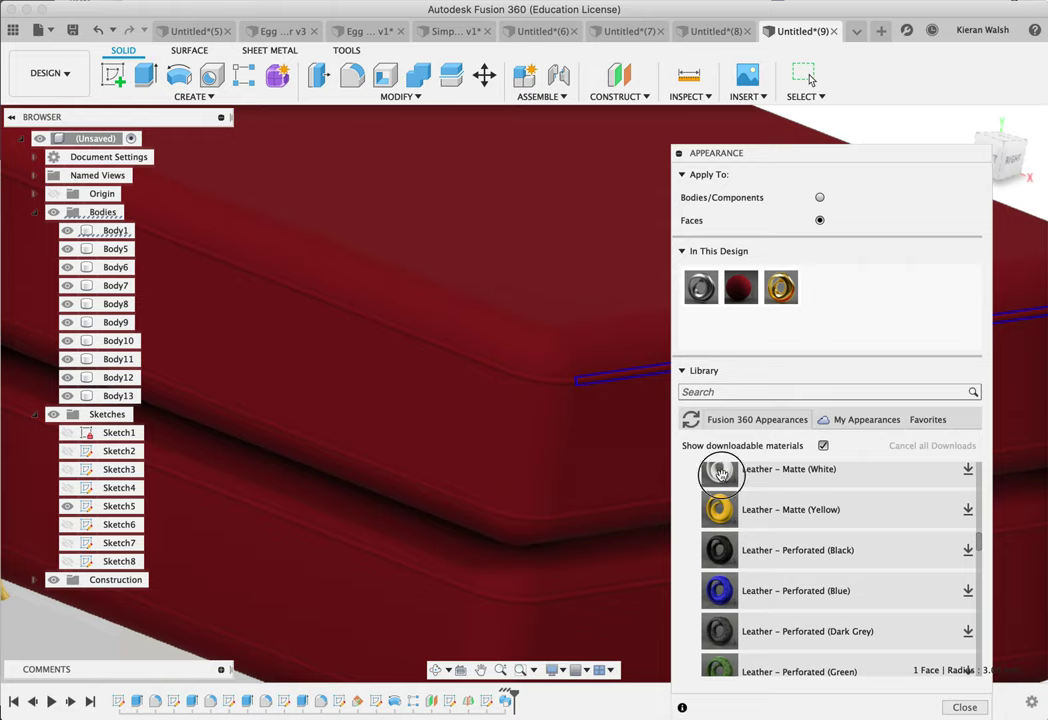
scroll(870, 523, "up", 3)
scroll(869, 522, "down", 3)
scroll(960, 485, "up", 3)
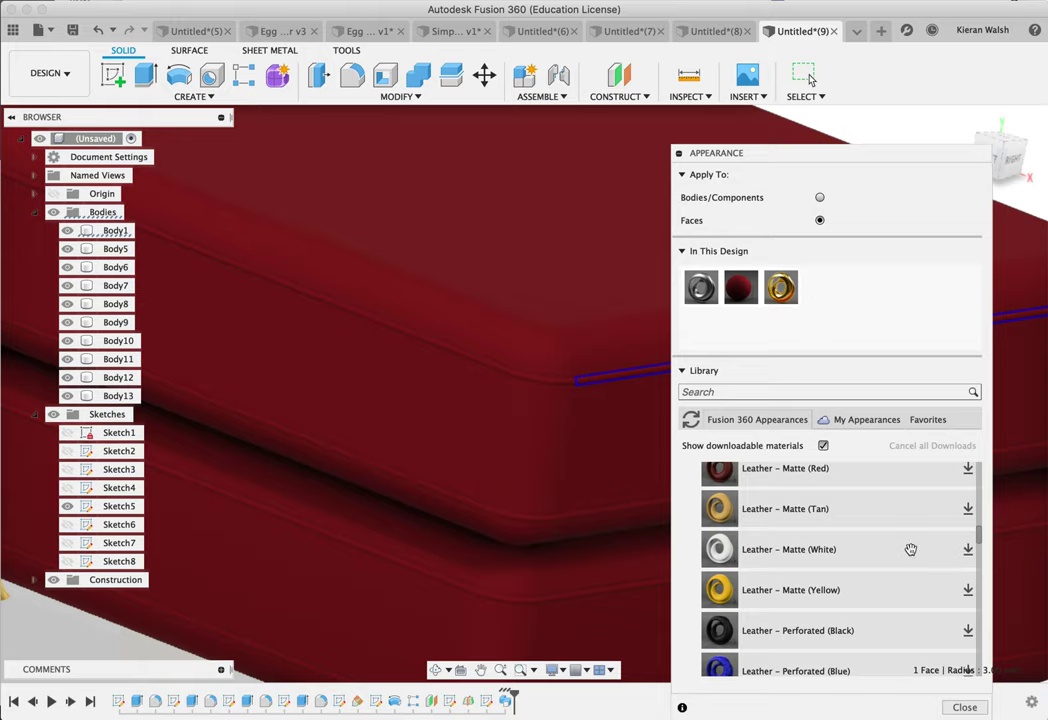
left_click(967, 552)
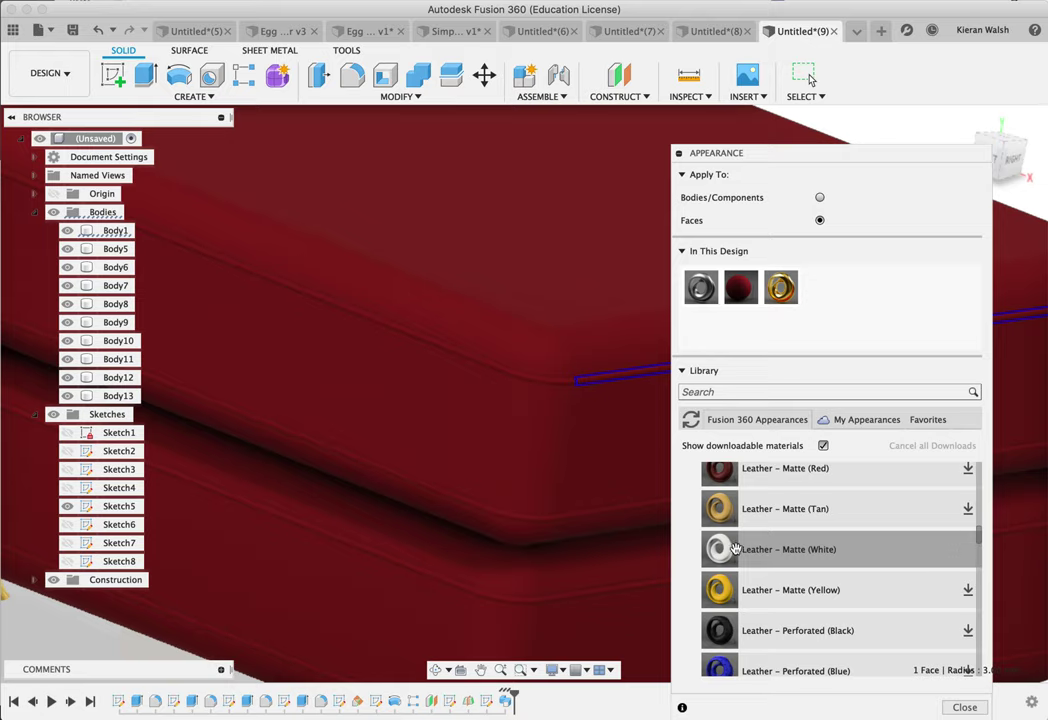
left_click_drag(720, 541, 621, 382)
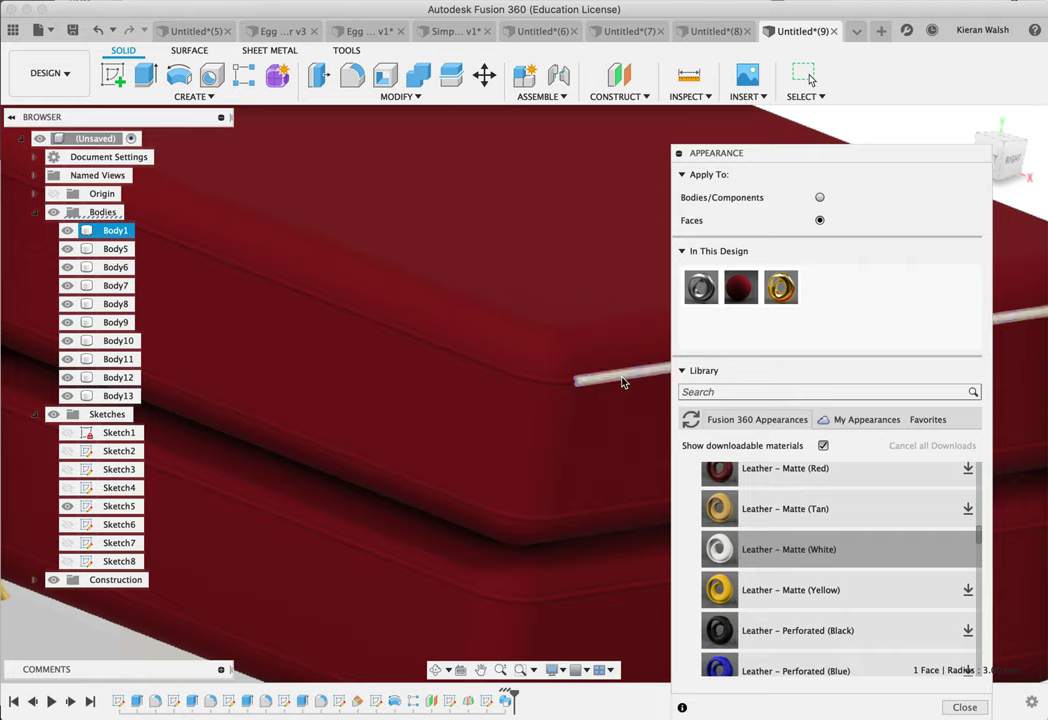
Step: Apply Leather – Matte (White) to the upper piping around the foot corner, along the cushion's long front side and at the head-end corner
left_click_drag(720, 547, 570, 387)
left_click_drag(715, 546, 497, 376)
scroll(585, 415, "down", 5)
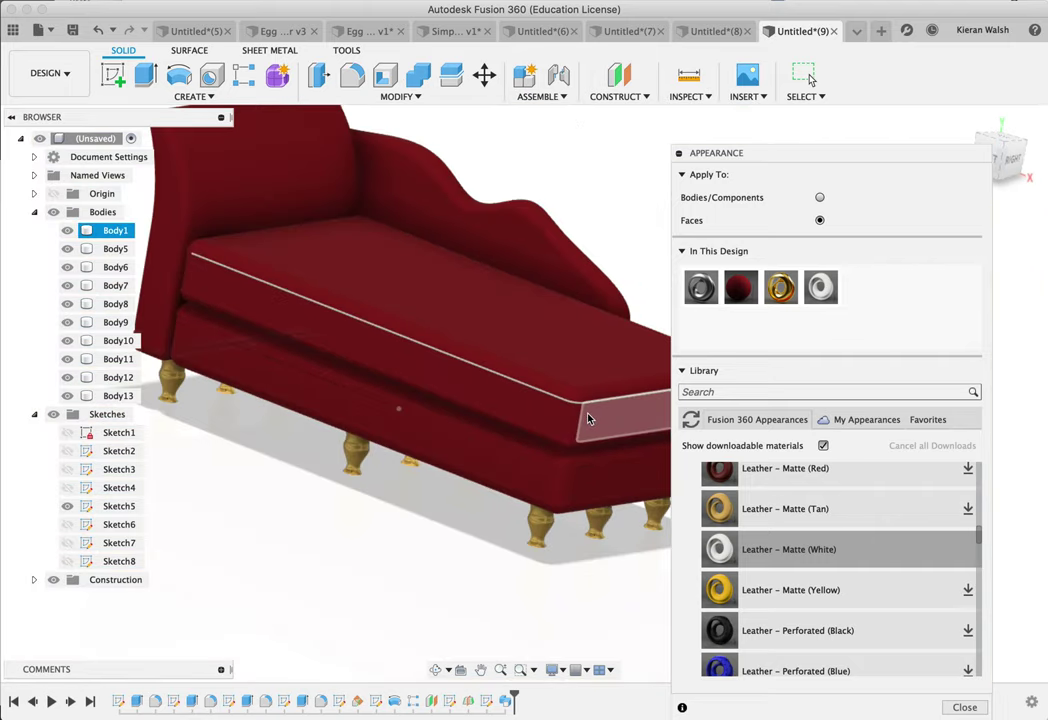
left_click_drag(718, 556, 740, 562)
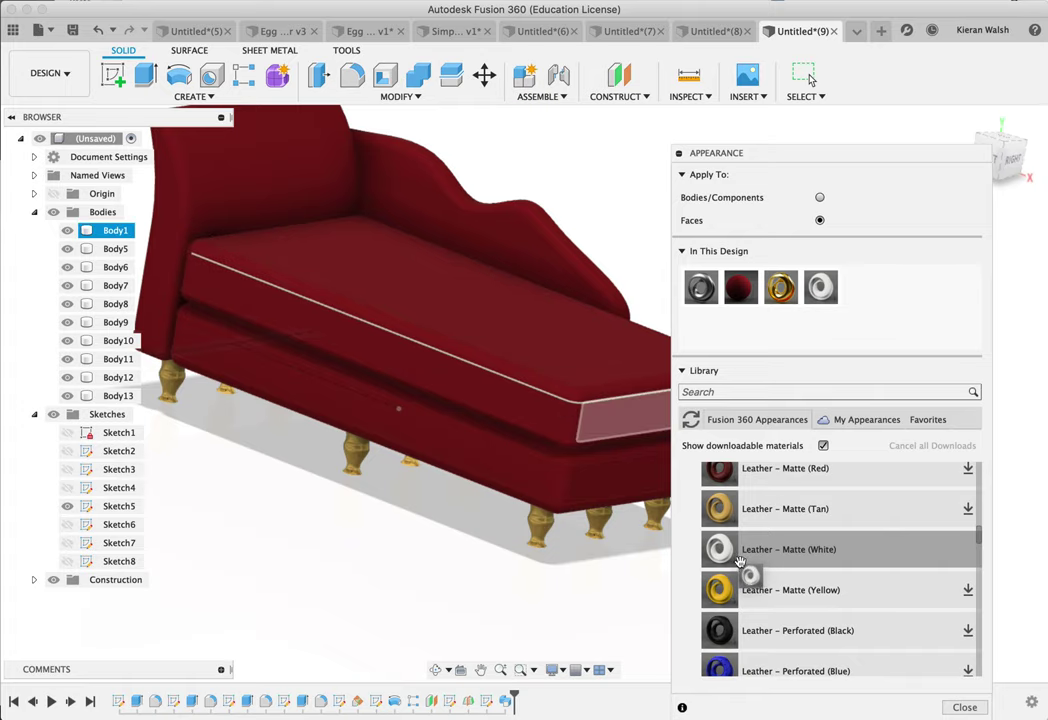
scroll(177, 251, "up", 10)
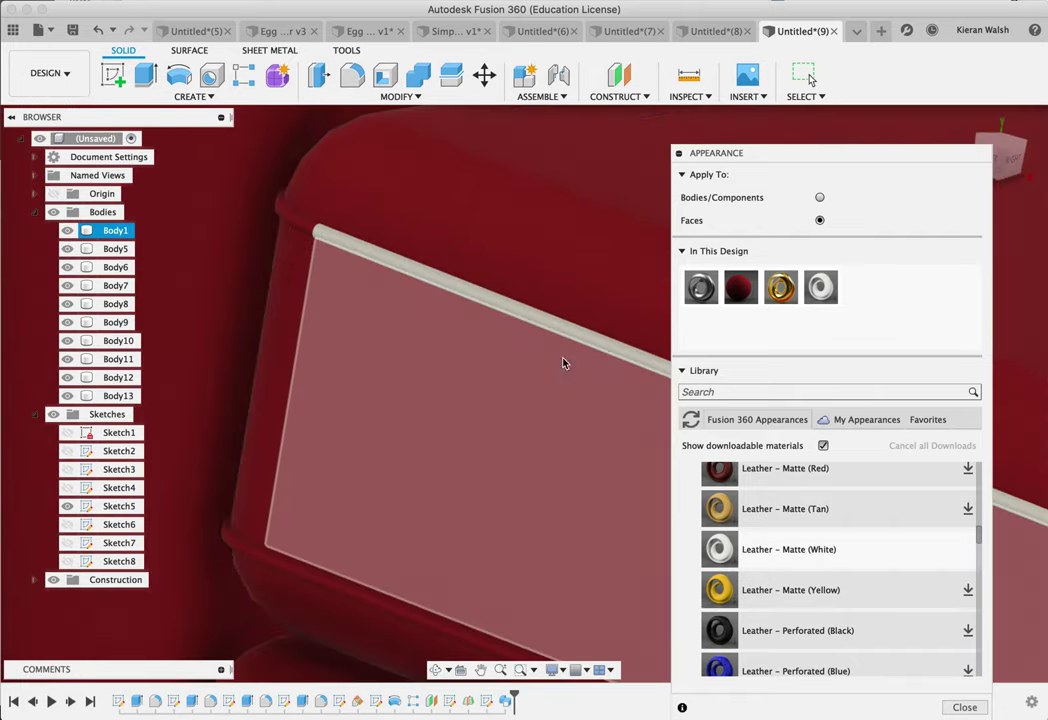
left_click_drag(729, 548, 298, 224)
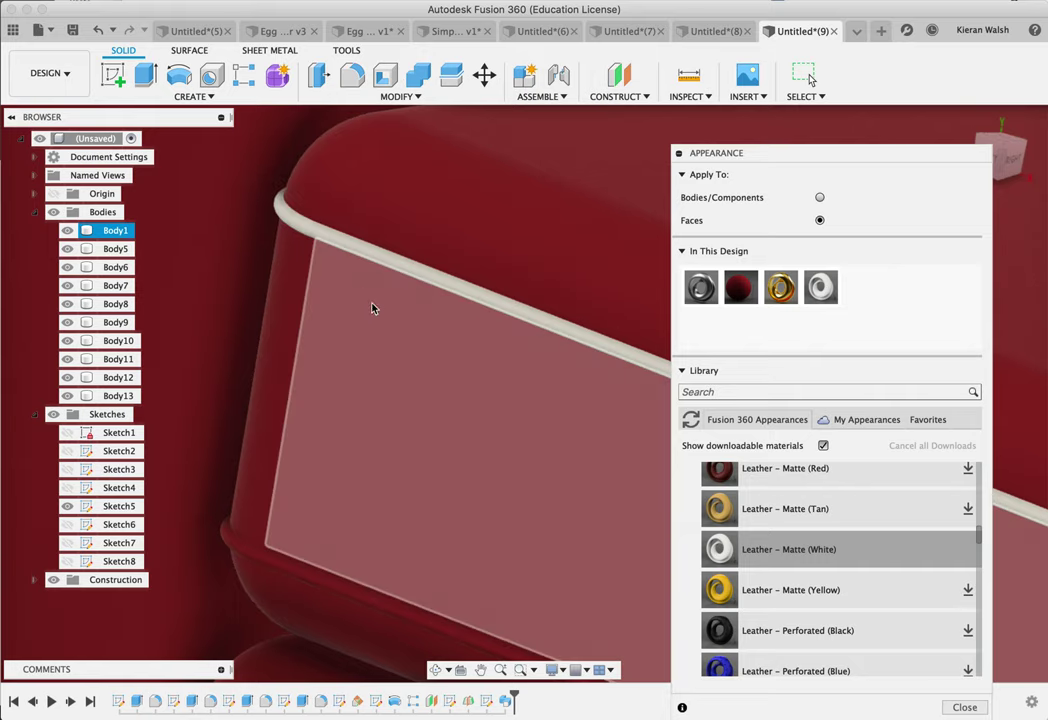
scroll(400, 333, "down", 5)
scroll(400, 333, "down", 10)
middle_click_drag(538, 370, 569, 362, "shift")
scroll(604, 229, "up", 3)
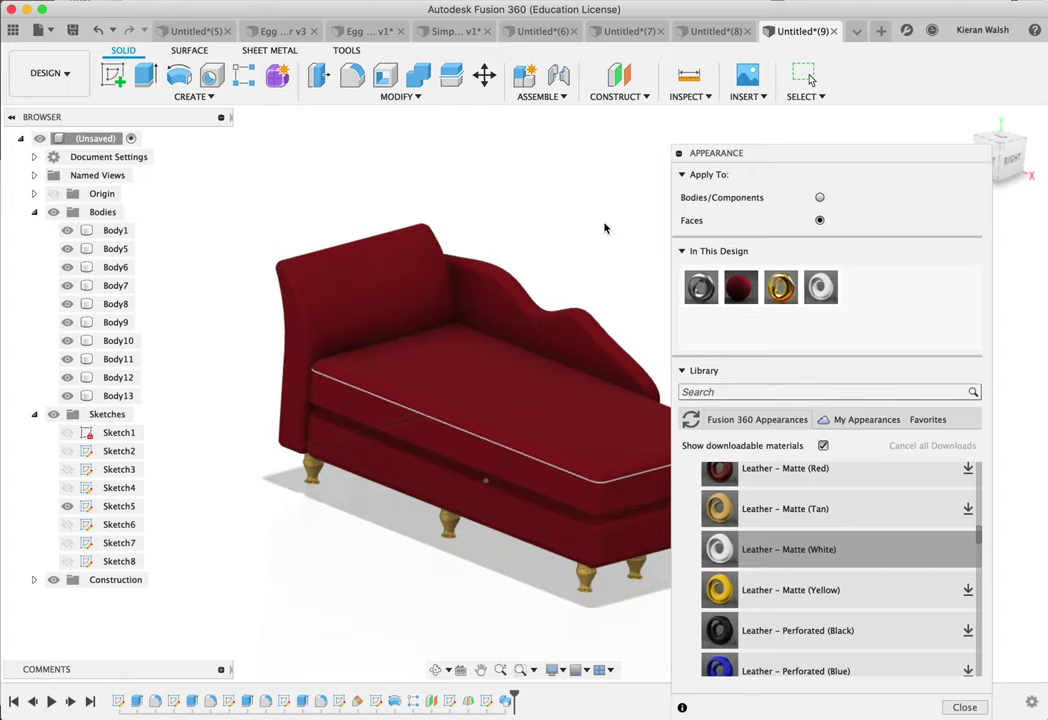
Step: Apply Leather – Matte (White) to the cushion's lower piping along the long front side
left_click_drag(719, 549, 676, 512)
scroll(532, 476, "up", 5)
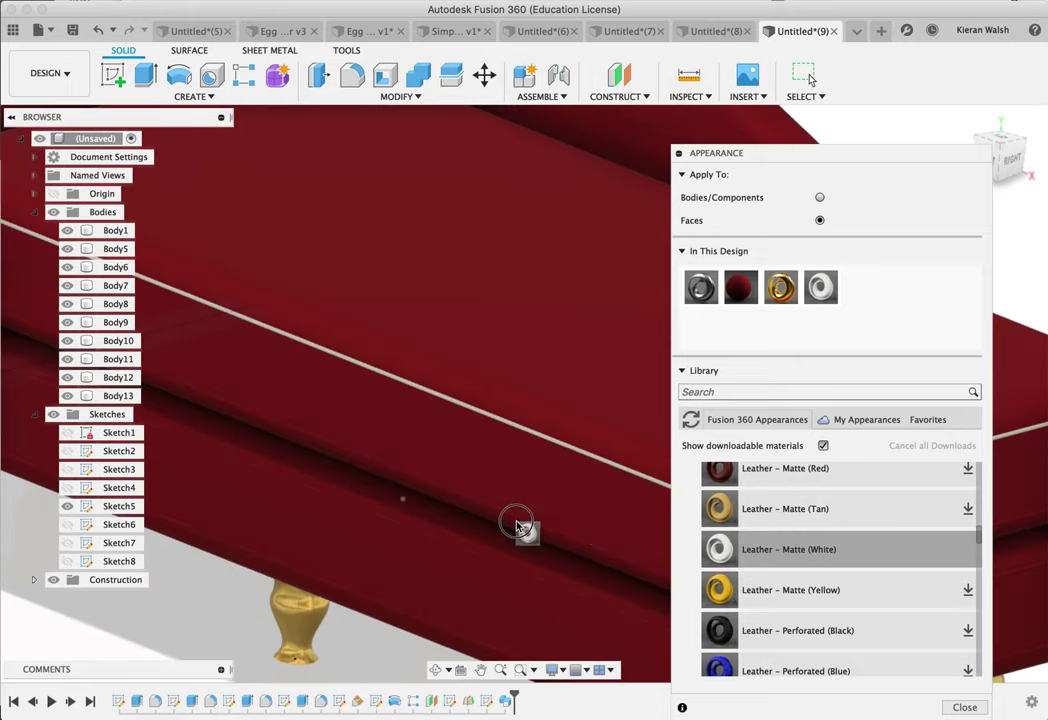
left_click_drag(519, 518, 762, 554)
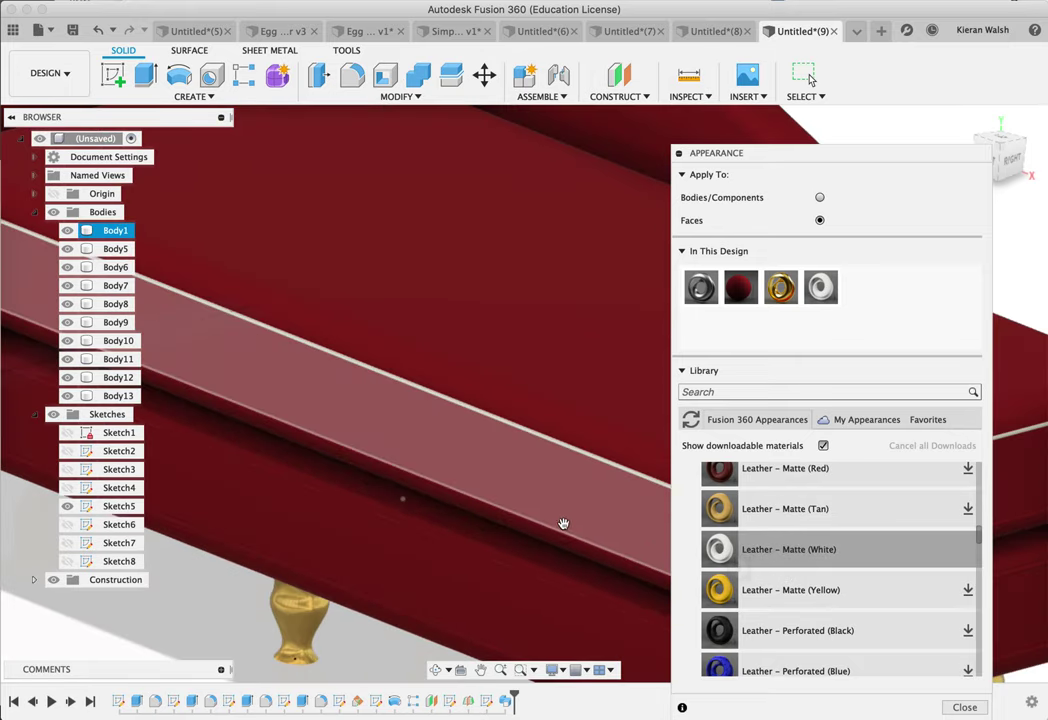
scroll(558, 522, "up", 4)
scroll(558, 527, "up", 3)
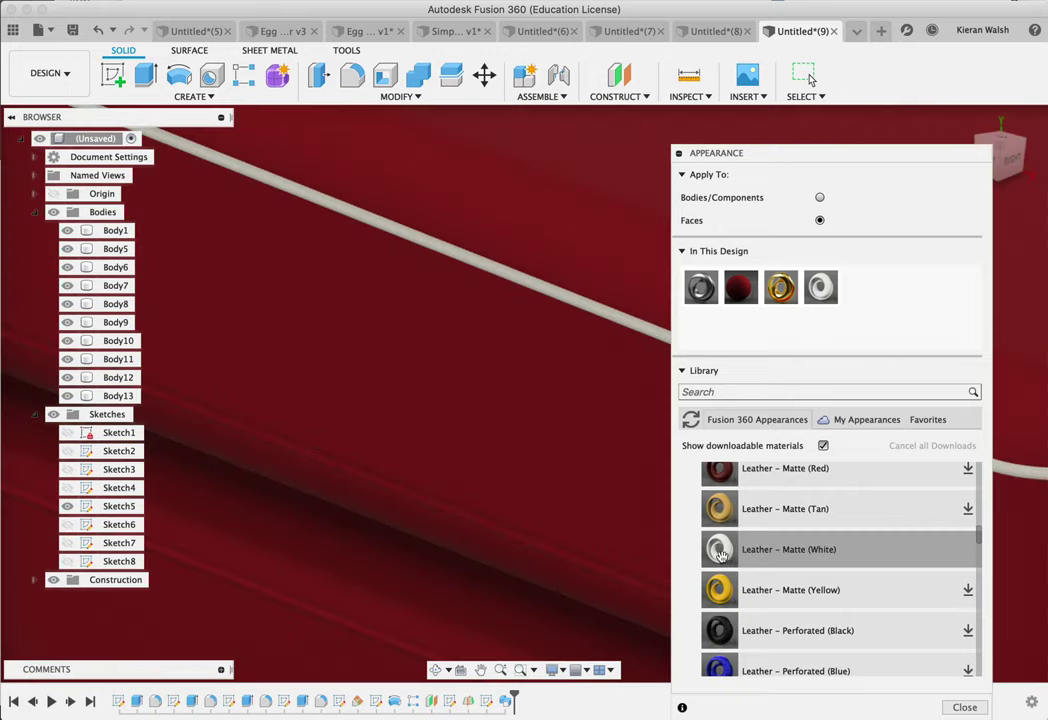
left_click_drag(721, 555, 536, 552)
scroll(543, 497, "down", 5)
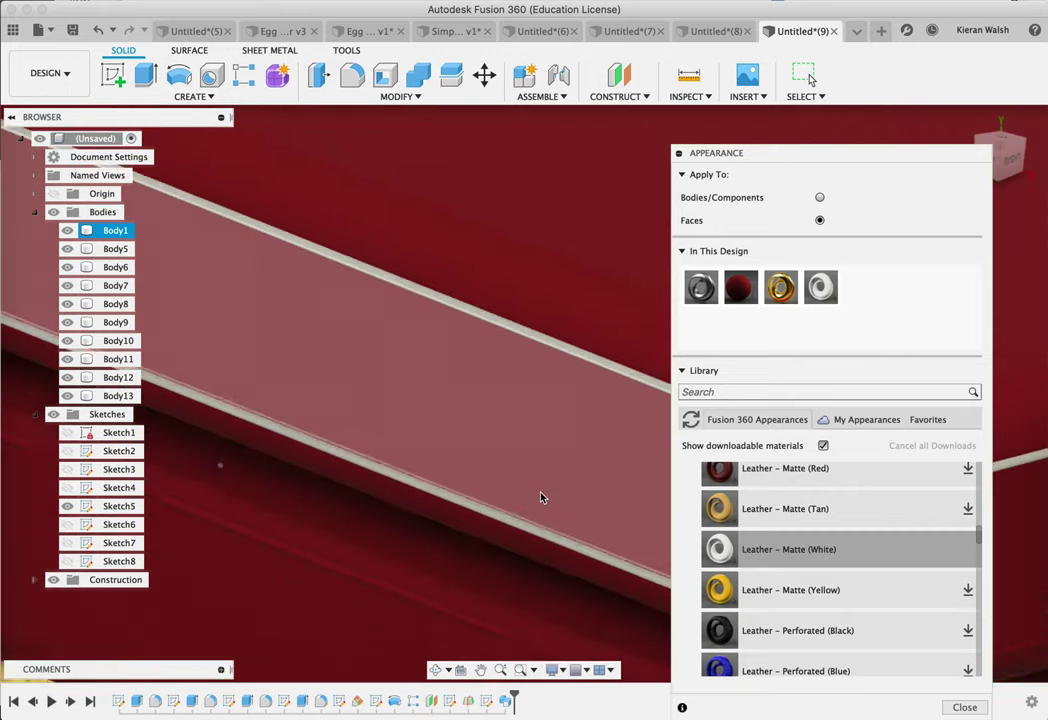
Step: Apply Leather – Matte (White) to the lower piping at the cushion's head-end corner
scroll(543, 498, "down", 4)
scroll(237, 396, "up", 10)
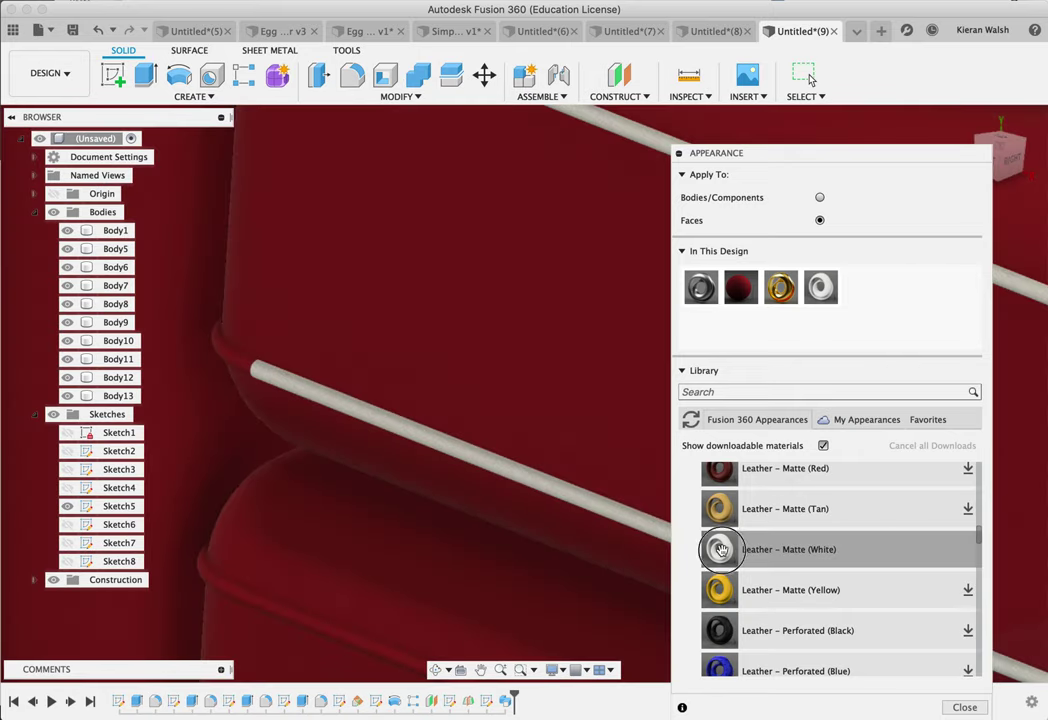
left_click_drag(721, 551, 327, 461)
scroll(327, 461, "down", 5)
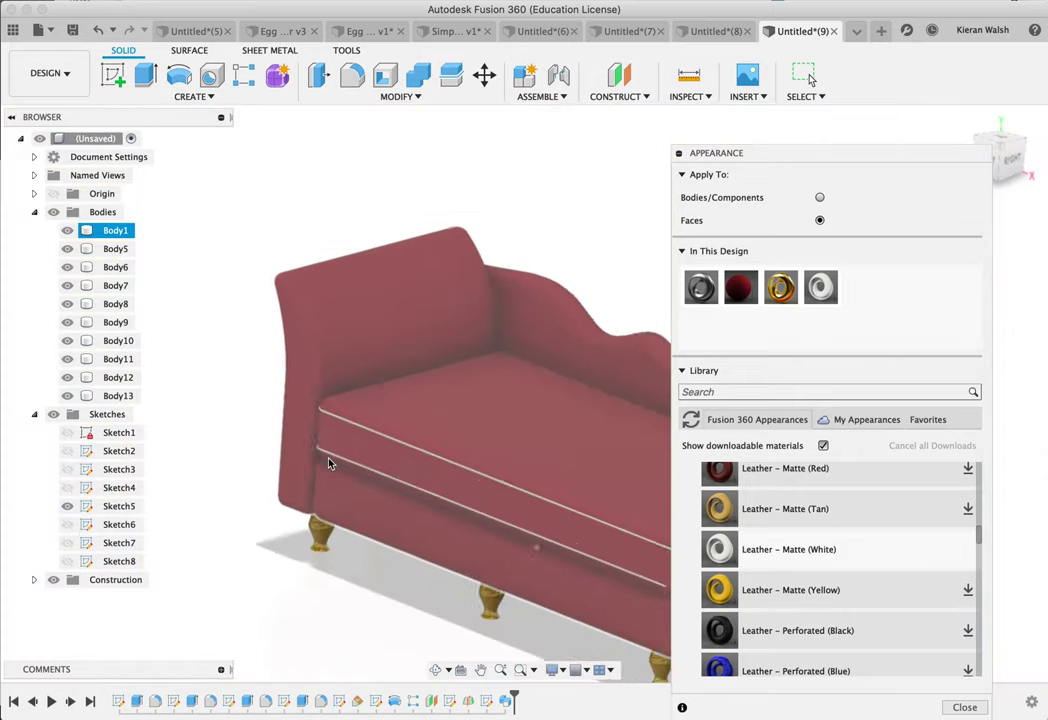
Step: Apply Leather – Matte (White) to the lower piping around the cushion's foot corner and along its foot end
scroll(488, 538, "up", 5)
scroll(490, 543, "down", 3)
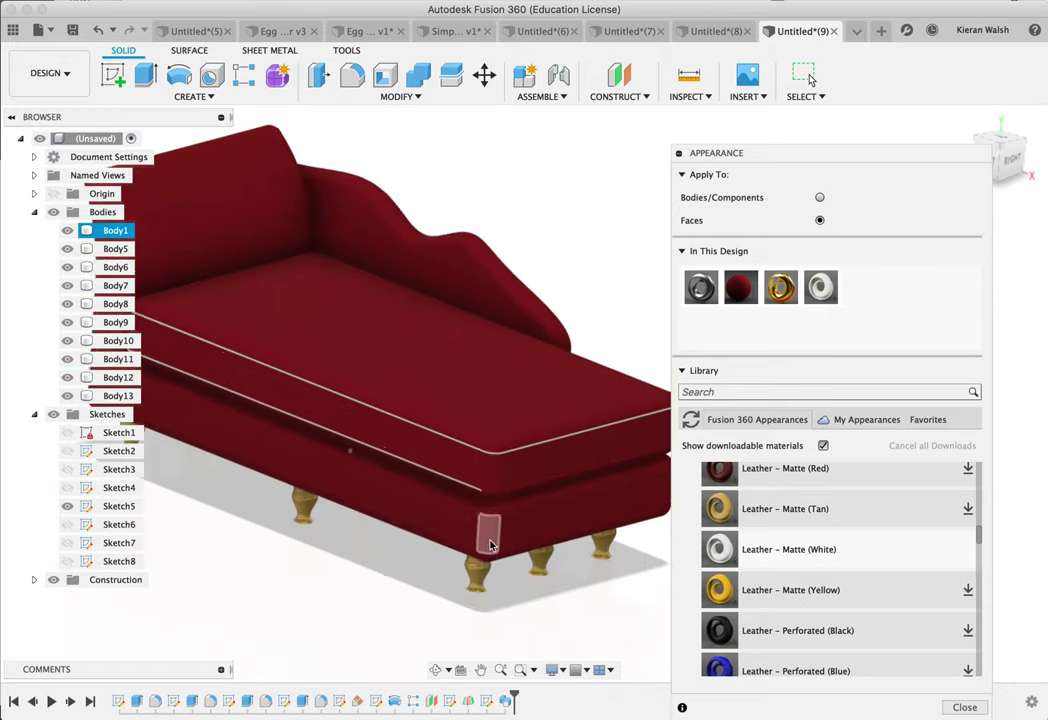
scroll(490, 543, "down", 2)
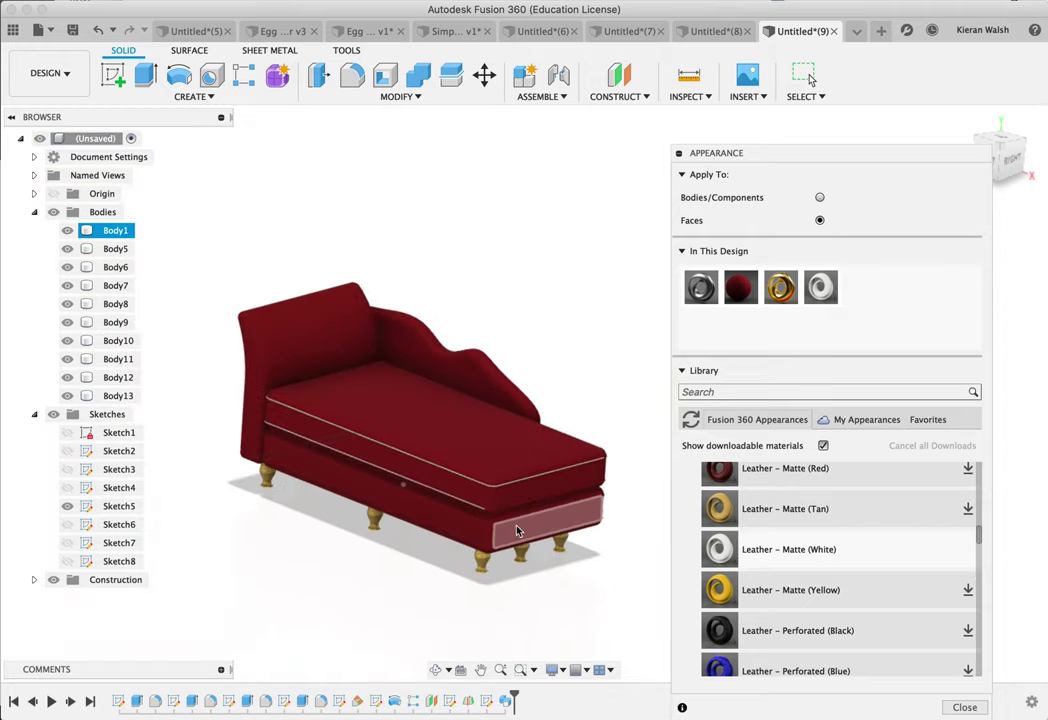
scroll(468, 543, "up", 5)
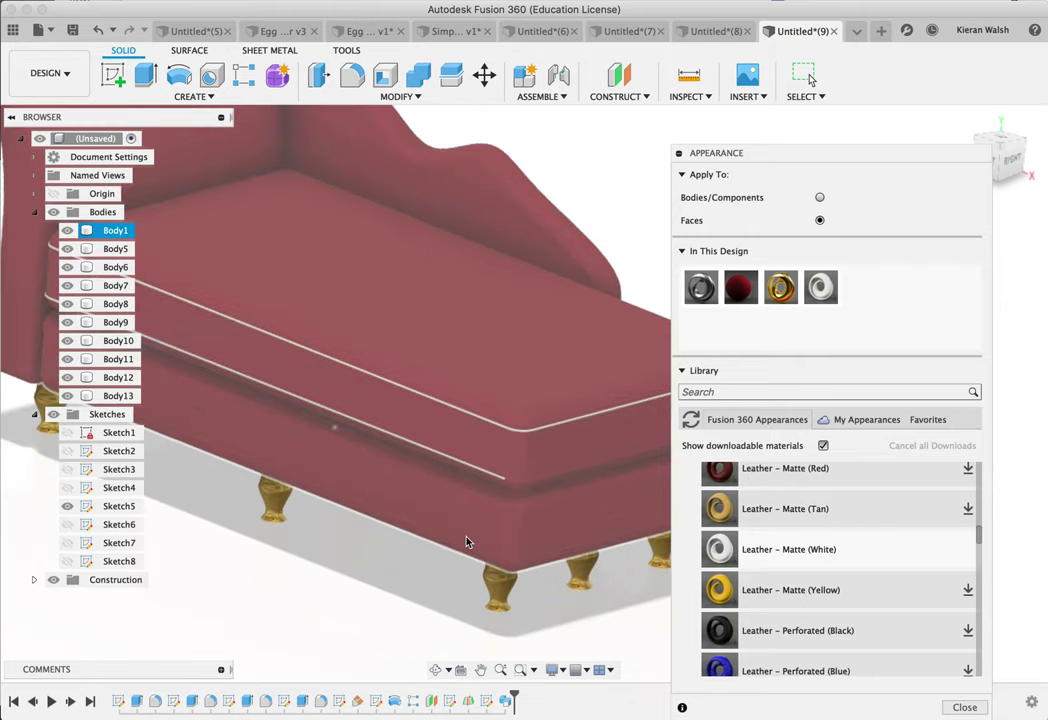
left_click_drag(720, 549, 818, 566)
scroll(547, 473, "up", 5)
scroll(515, 430, "down", 3)
left_click_drag(688, 527, 596, 460)
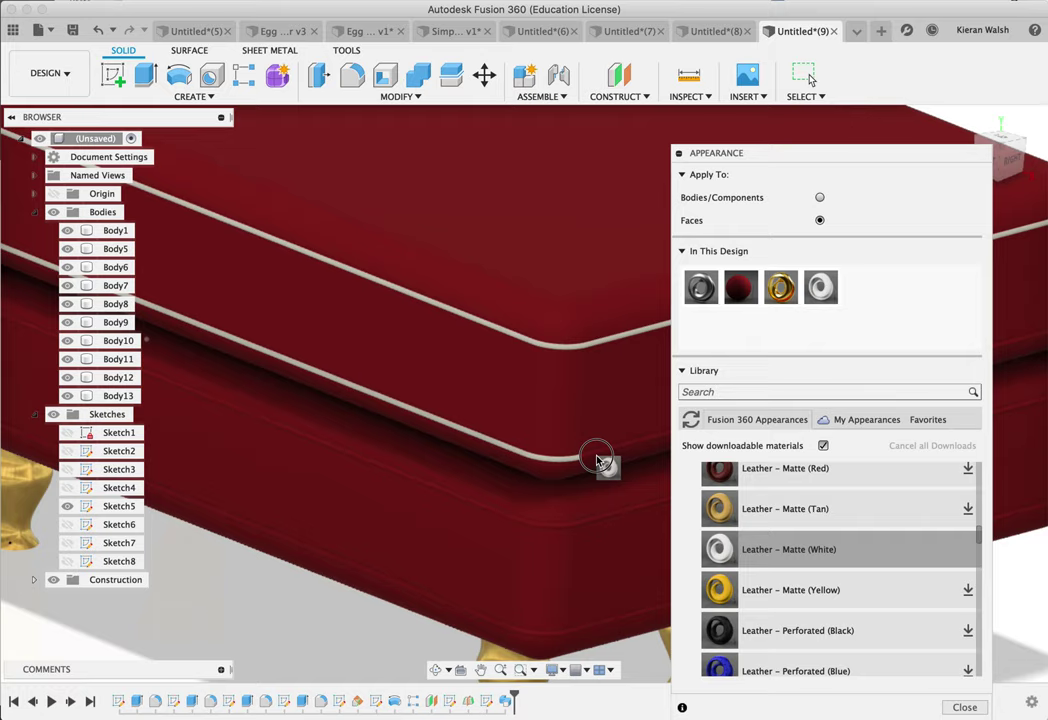
left_click_drag(592, 462, 559, 437)
scroll(604, 477, "up", 5)
scroll(491, 487, "down", 8)
middle_click_drag(504, 441, 411, 441)
middle_click_drag(449, 405, 494, 390, "shift")
scroll(559, 300, "down", 10)
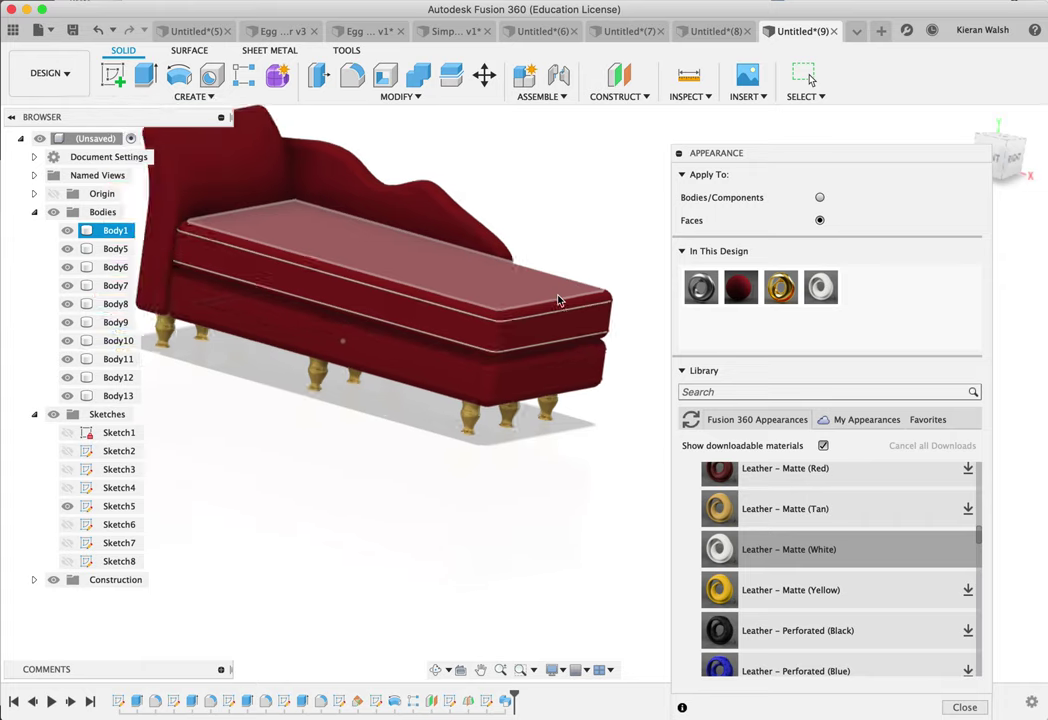
Step: Apply Leather – Matte (White) face by face to the wavy side panel, covering its inner face, rounded edges and remaining faces
left_click_drag(820, 287, 440, 214)
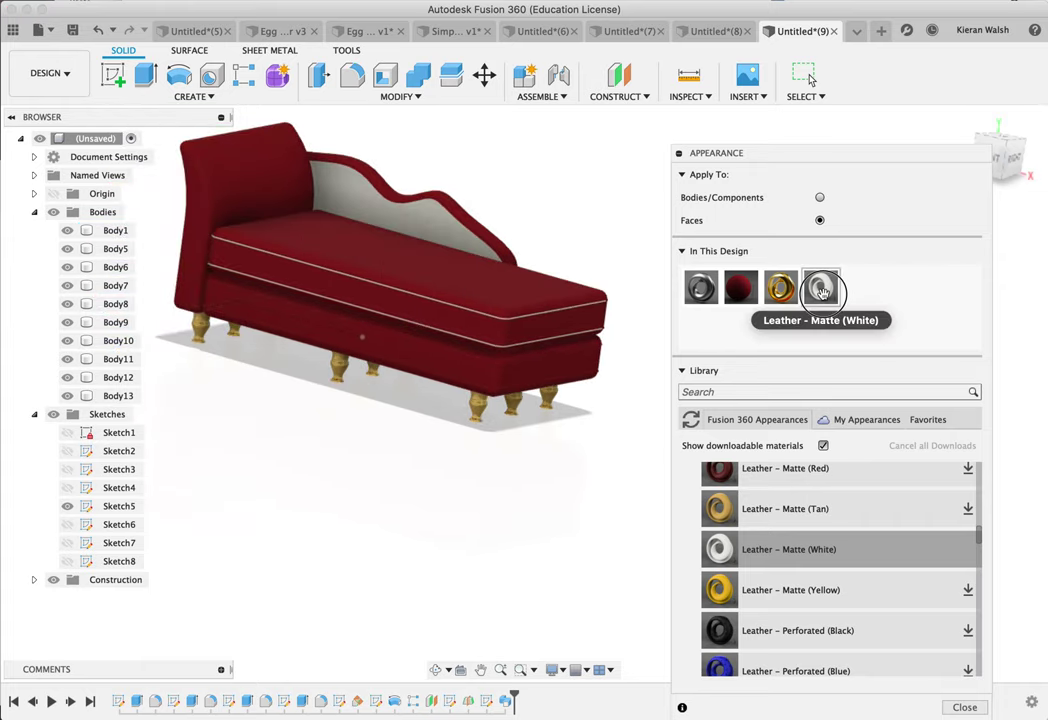
middle_click_drag(603, 252, 716, 297, "shift")
left_click_drag(716, 297, 491, 246)
scroll(530, 250, "up", 5)
left_click_drag(820, 287, 510, 368)
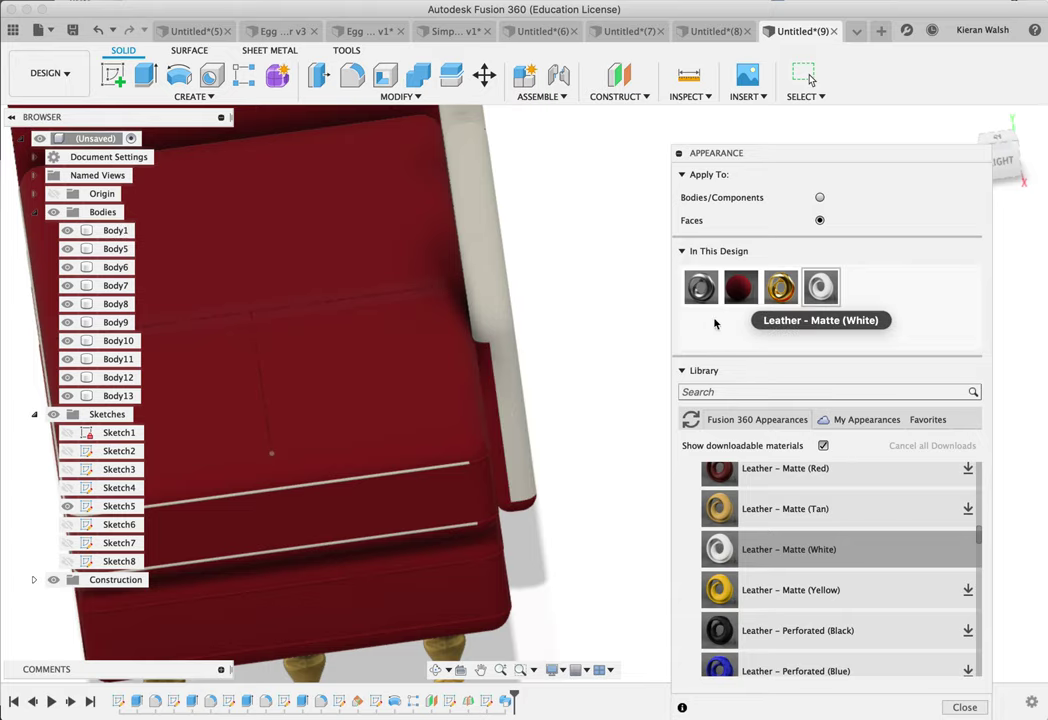
left_click_drag(795, 303, 494, 379)
middle_click_drag(627, 393, 564, 367, "shift")
left_click_drag(822, 290, 575, 332)
scroll(575, 387, "down", 3)
middle_click_drag(575, 387, 666, 393, "shift")
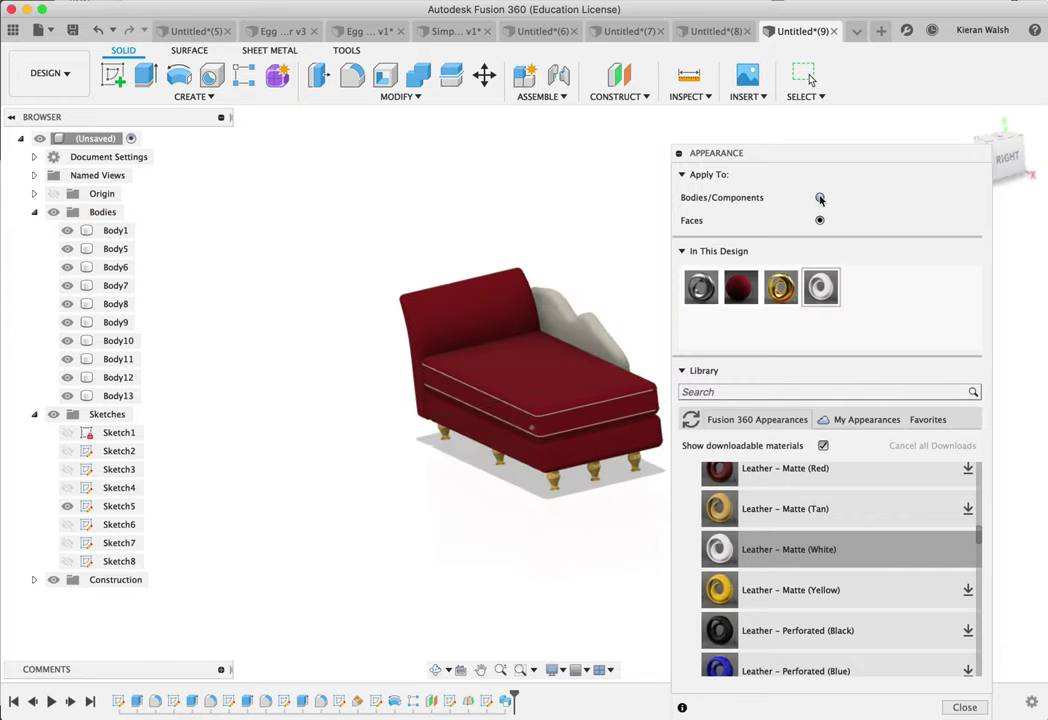
middle_click_drag(599, 295, 772, 258, "shift")
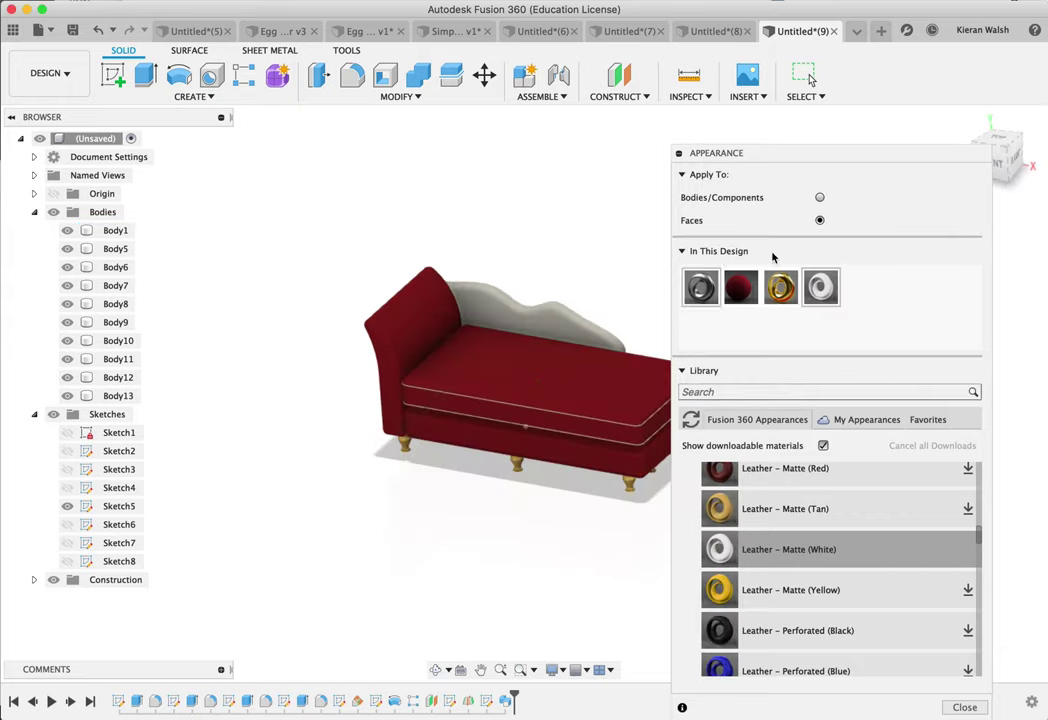
left_click(116, 322, "shift")
left_click(118, 340, "shift")
left_click(116, 267, "shift")
left_click(116, 249, "shift")
left_click(116, 231, "shift")
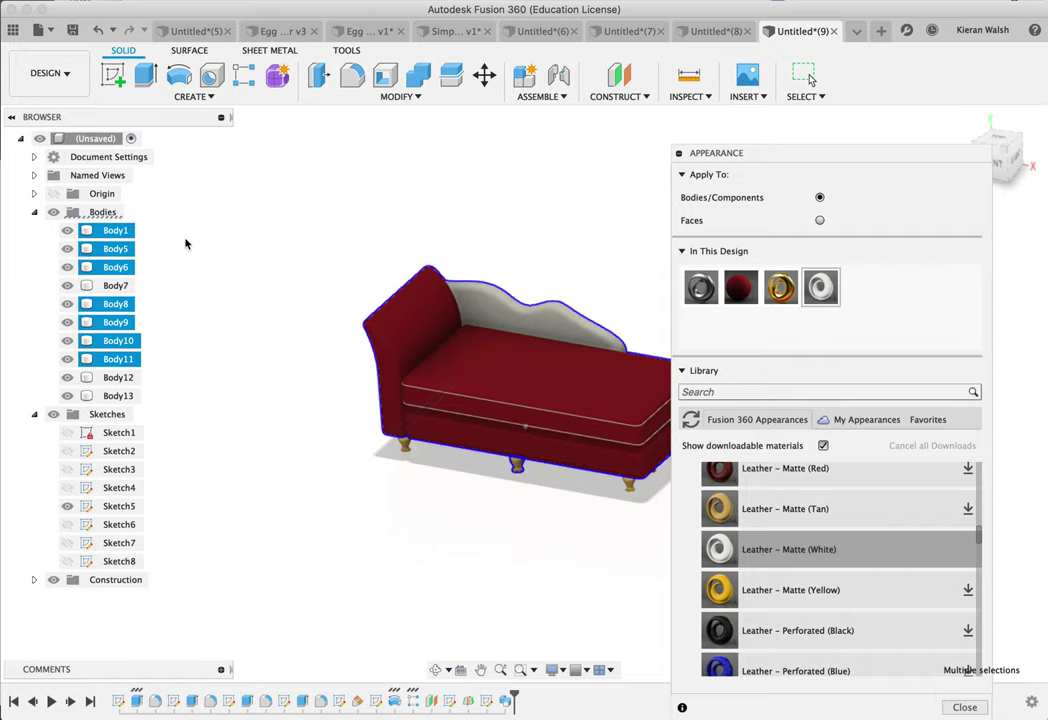
left_click(115, 235)
key("Escape")
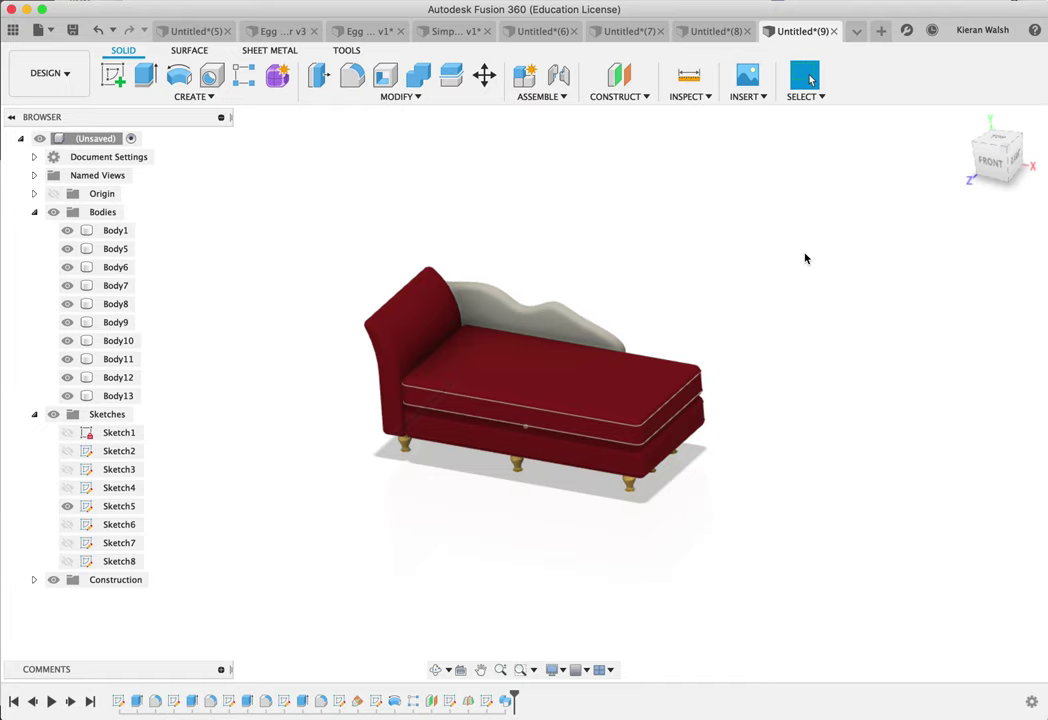
middle_click_drag(786, 302, 678, 334, "shift")
scroll(675, 325, "up", 3)
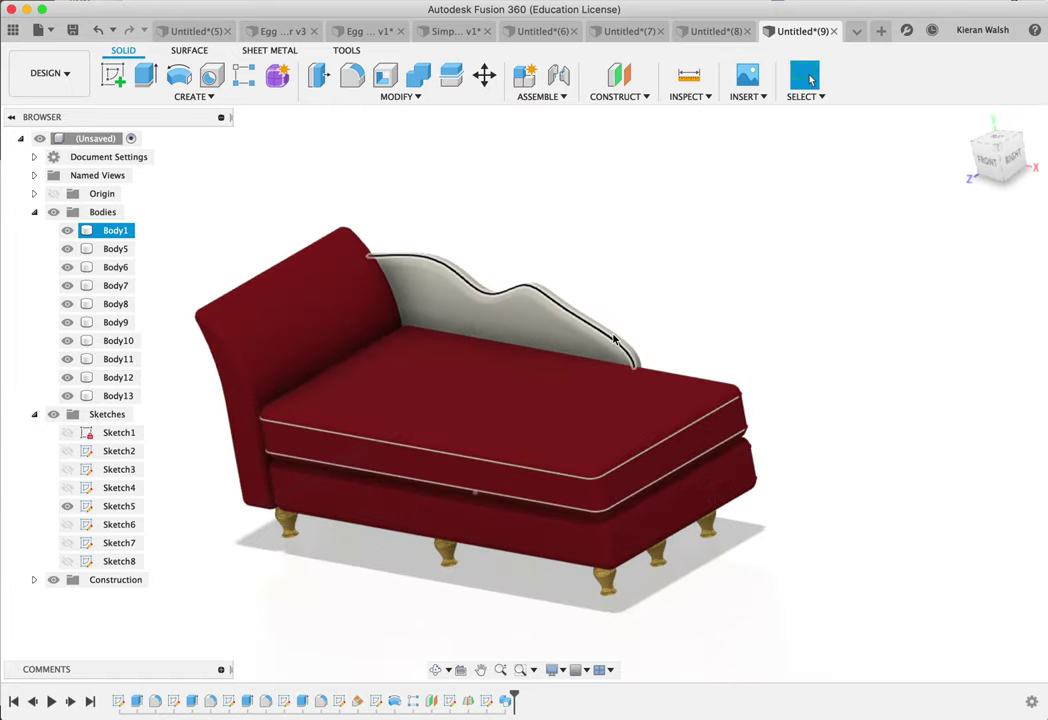
key("a")
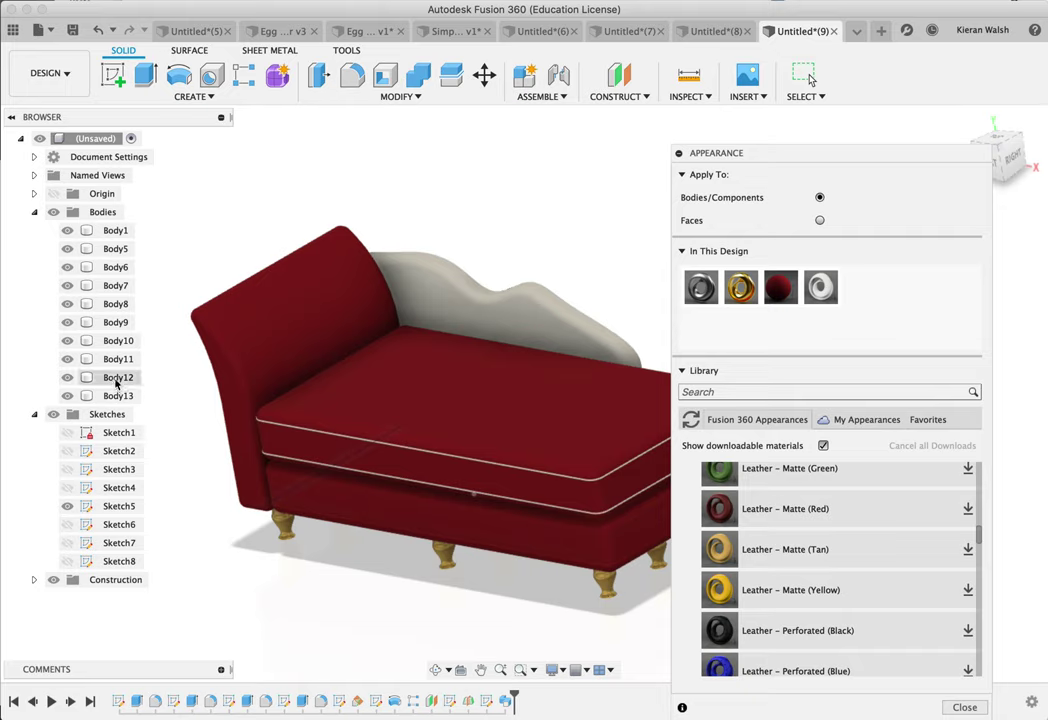
left_click(116, 231)
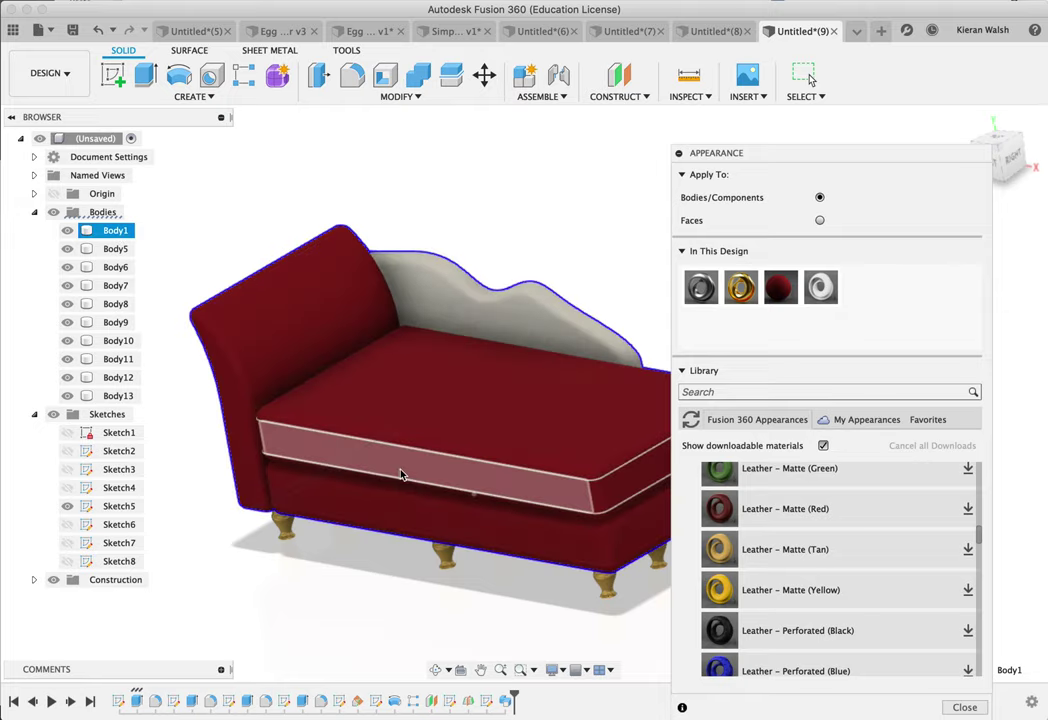
scroll(431, 490, "down", 3)
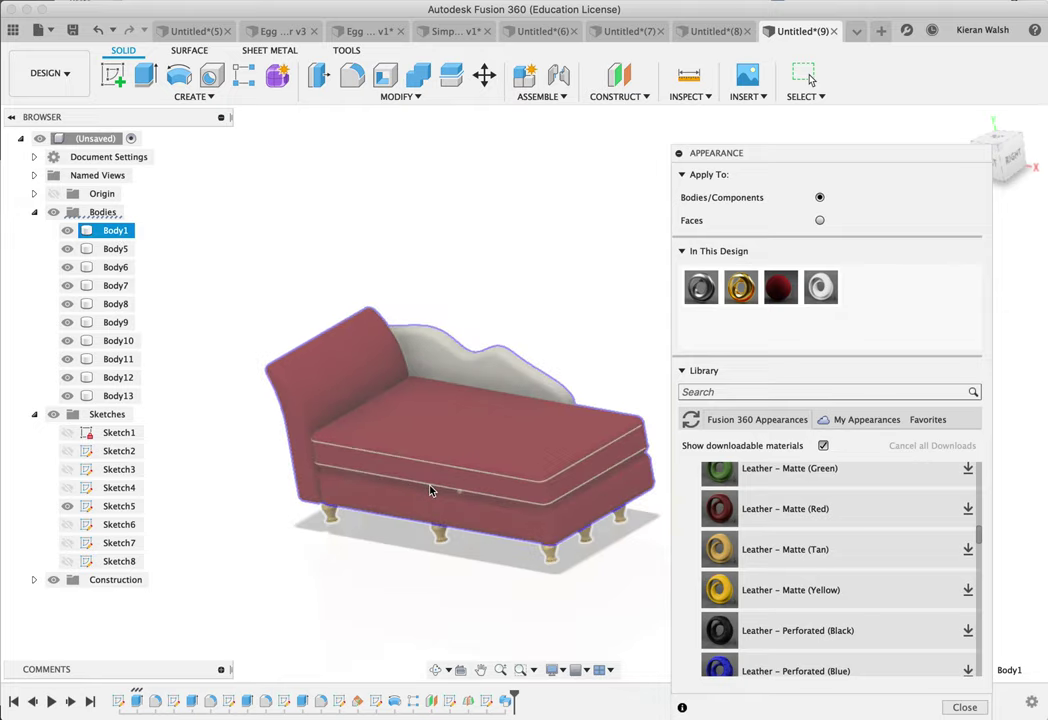
scroll(458, 363, "up", 3)
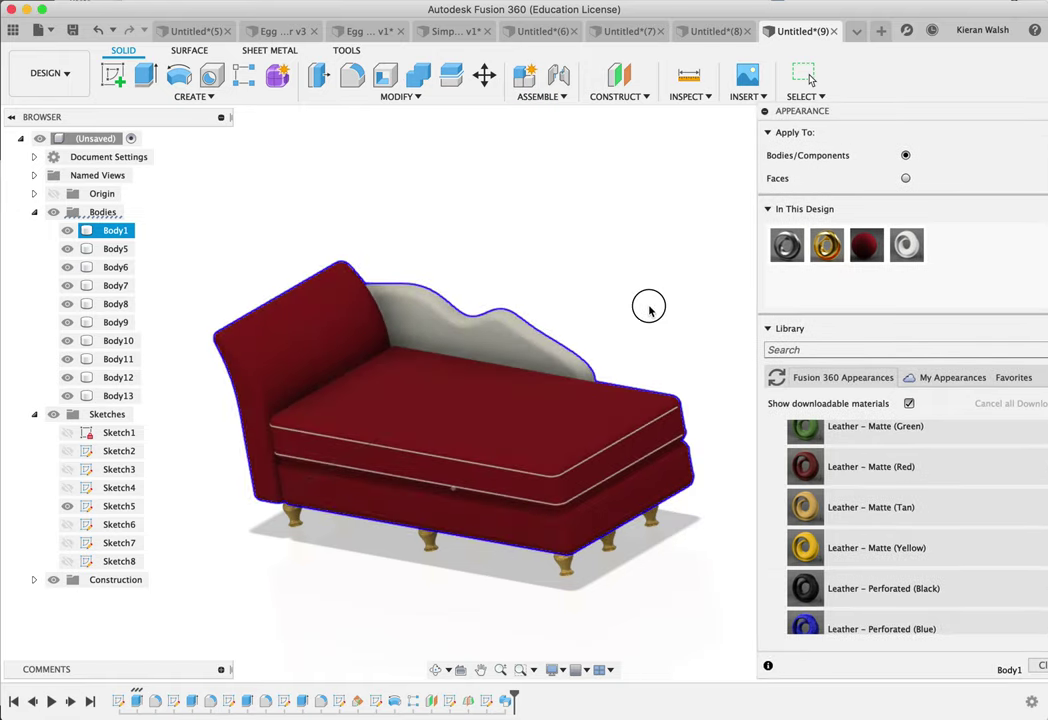
key("Escape")
Step: Inspect the chaise from several angles, checking the white piping, side panel, upholstery and brass legs
left_click(500, 455)
scroll(345, 500, "up", 3)
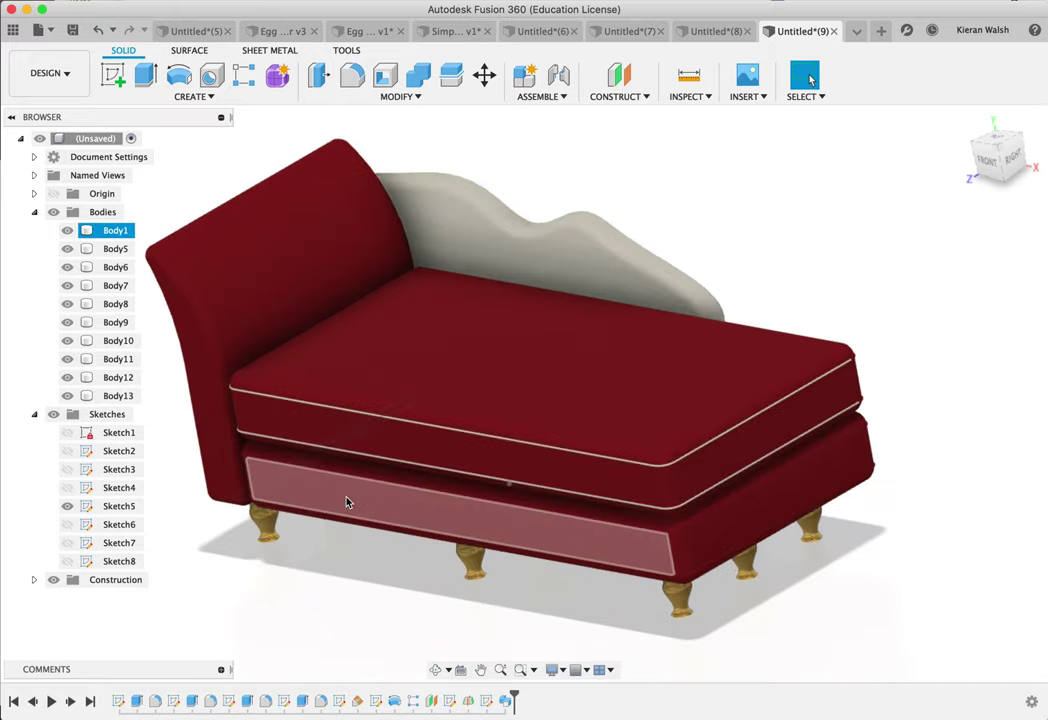
scroll(392, 472, "left", 3)
scroll(388, 474, "right", 5, "shift")
scroll(388, 473, "left", 5, "shift")
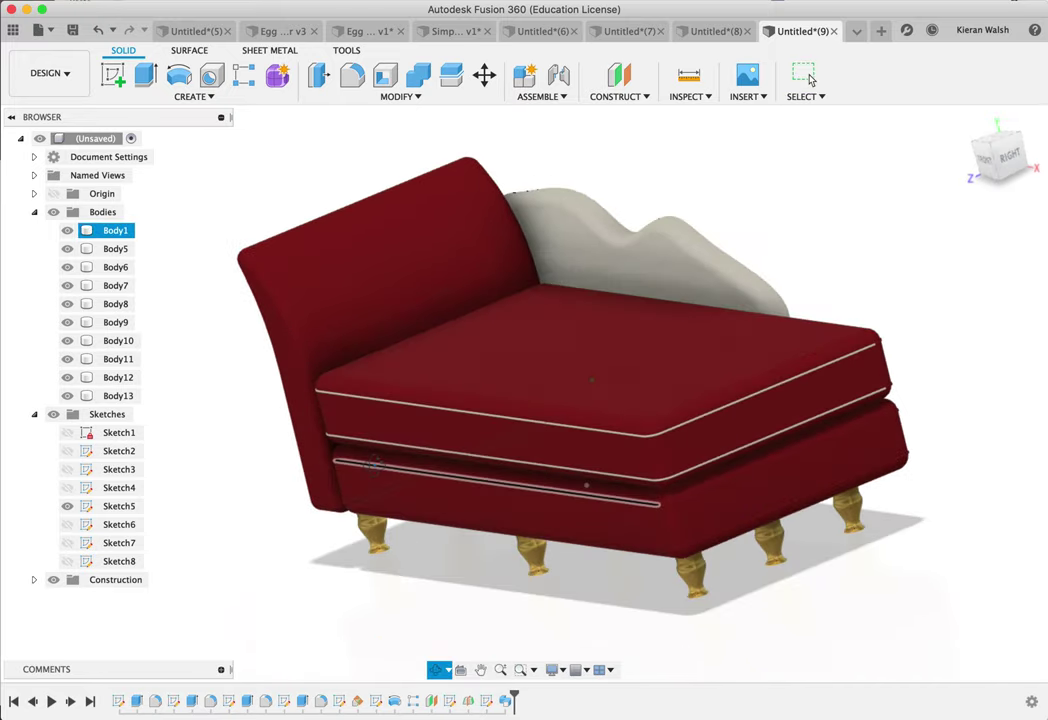
mouse_move(758, 386)
middle_mouse_down("shift")
mouse_move(723, 395)
mouse_move(770, 370)
mouse_move(776, 386)
mouse_move(753, 374)
middle_mouse_up("shift")
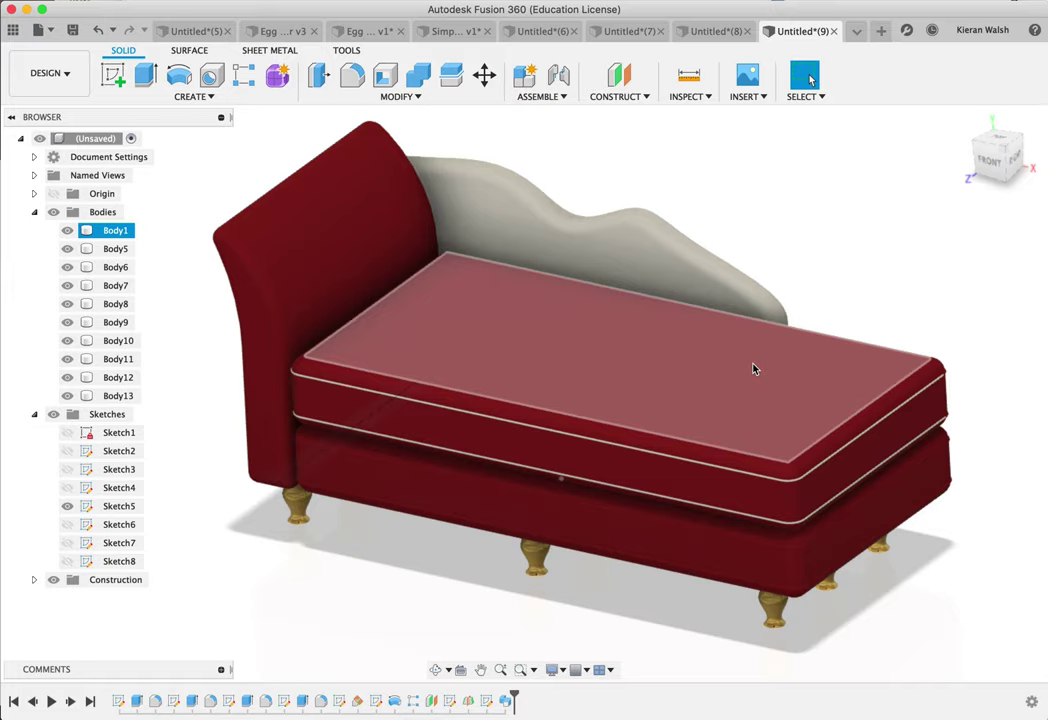
scroll(757, 368, "down", 4)
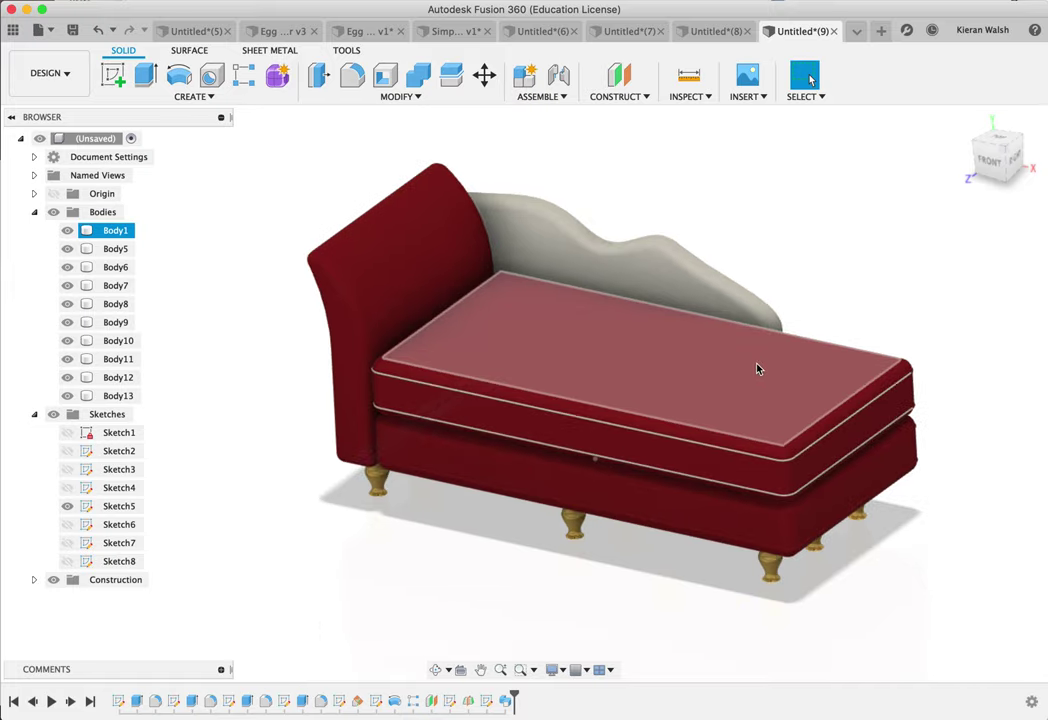
scroll(757, 368, "up", 5)
middle_click_drag(746, 375, 656, 391, "shift")
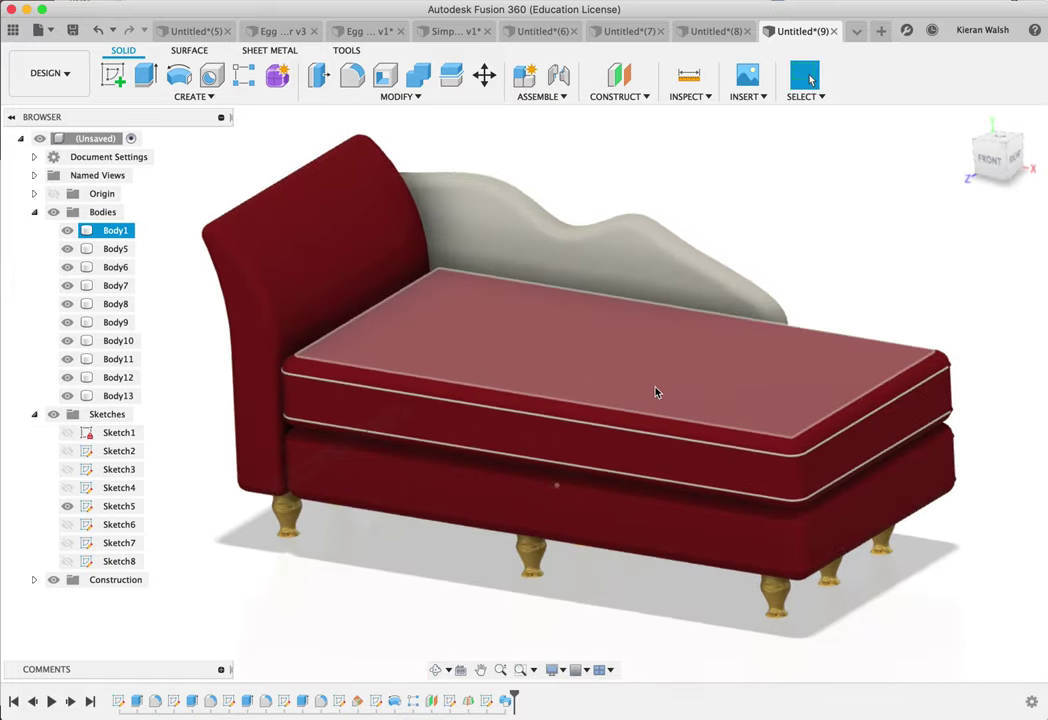
left_click(747, 168)
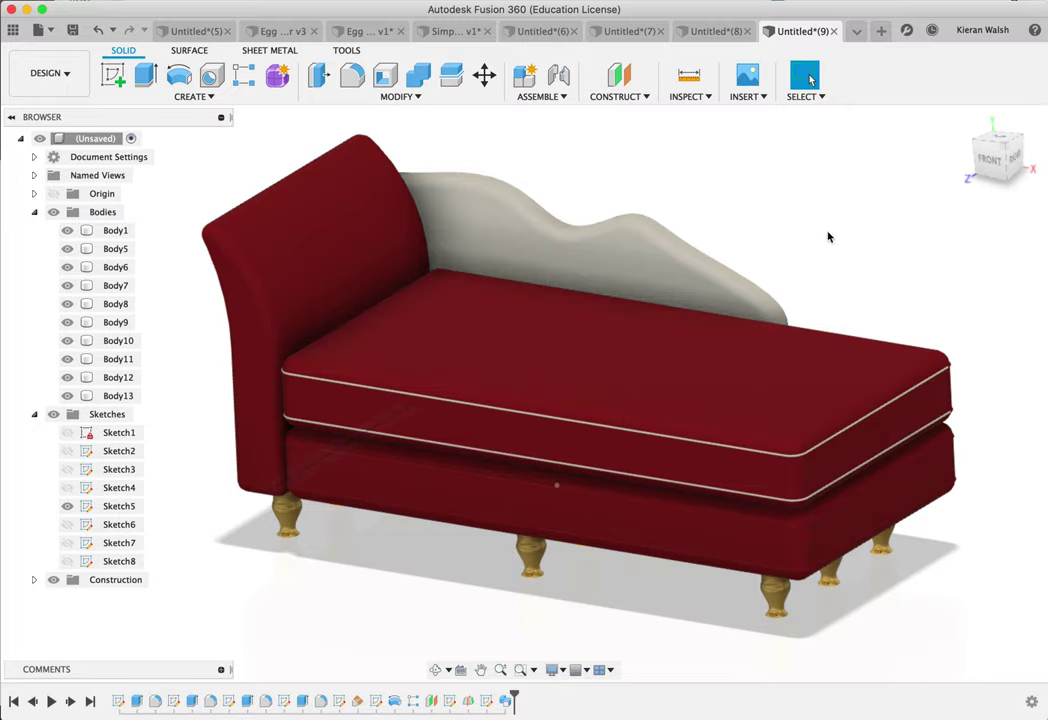